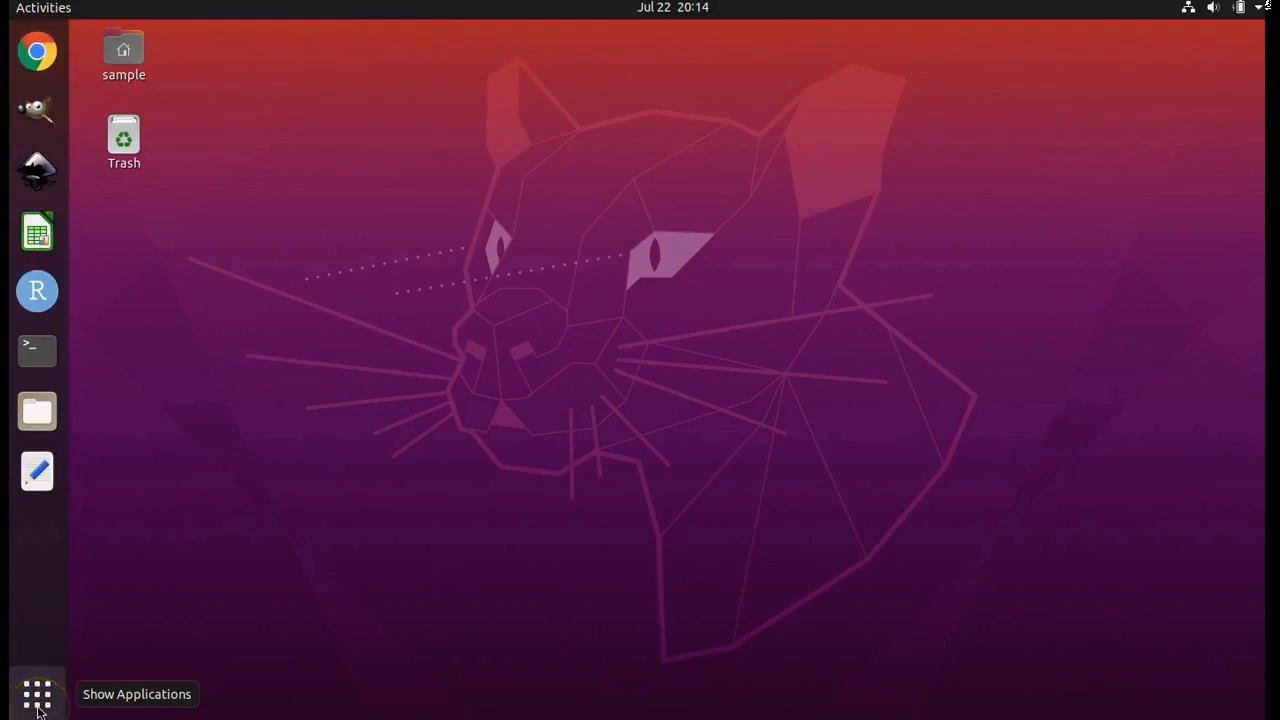
Step: Open Chrome, go to joshbanta.com and open the lab site's Tutorials page
{"action": "left_click", "coordinate": [38, 52]}
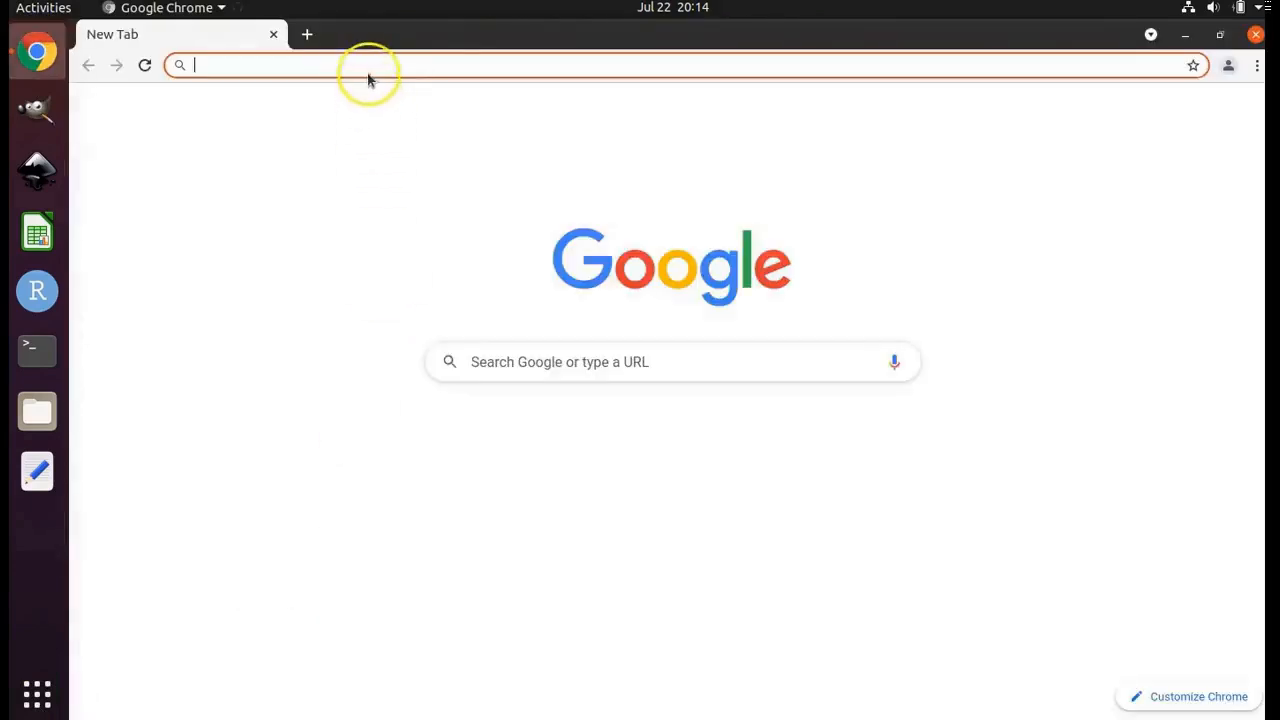
{"action": "left_click", "coordinate": [366, 64]}
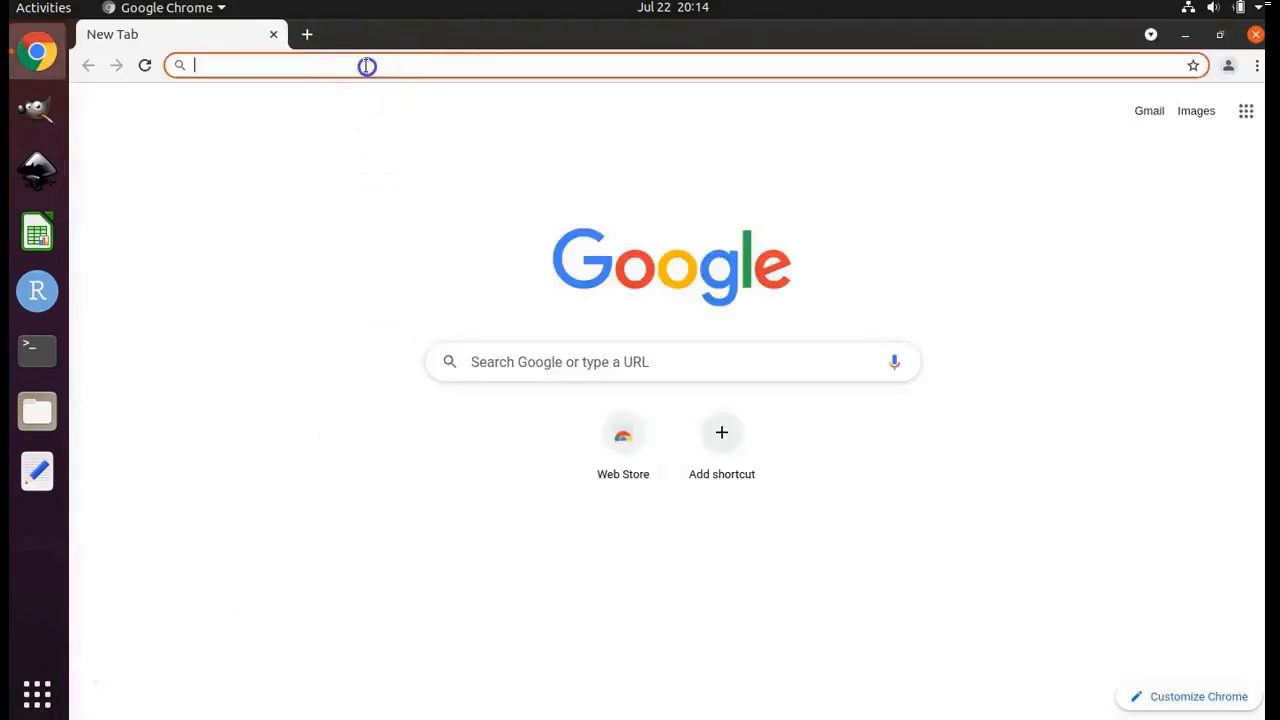
{"action": "type", "text": "jo"}
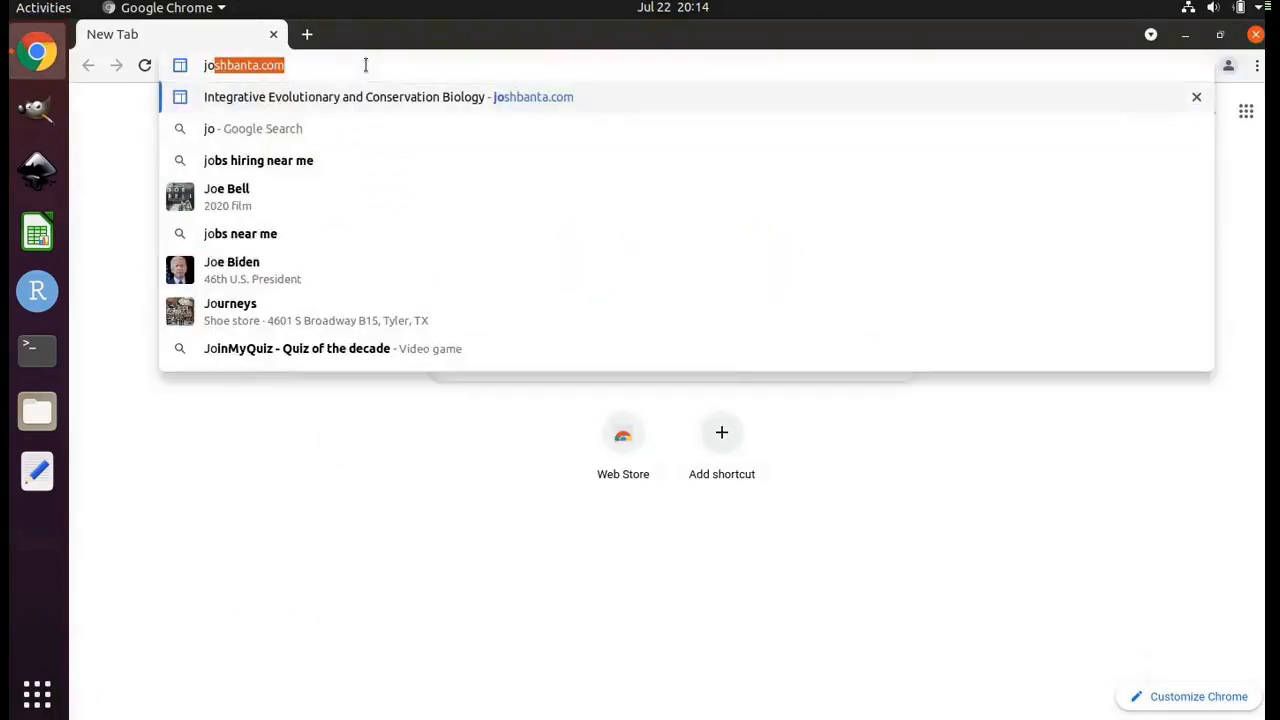
{"action": "type", "text": "shbanta.com"}
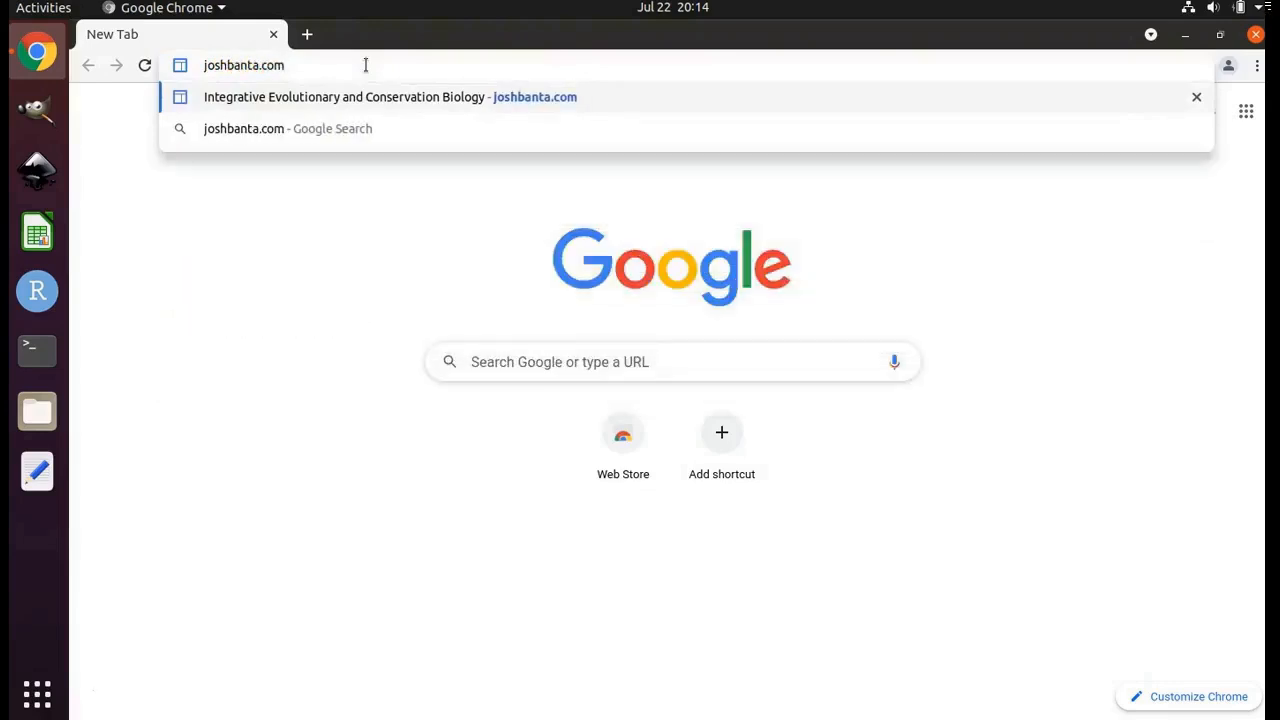
{"action": "key", "text": "Return"}
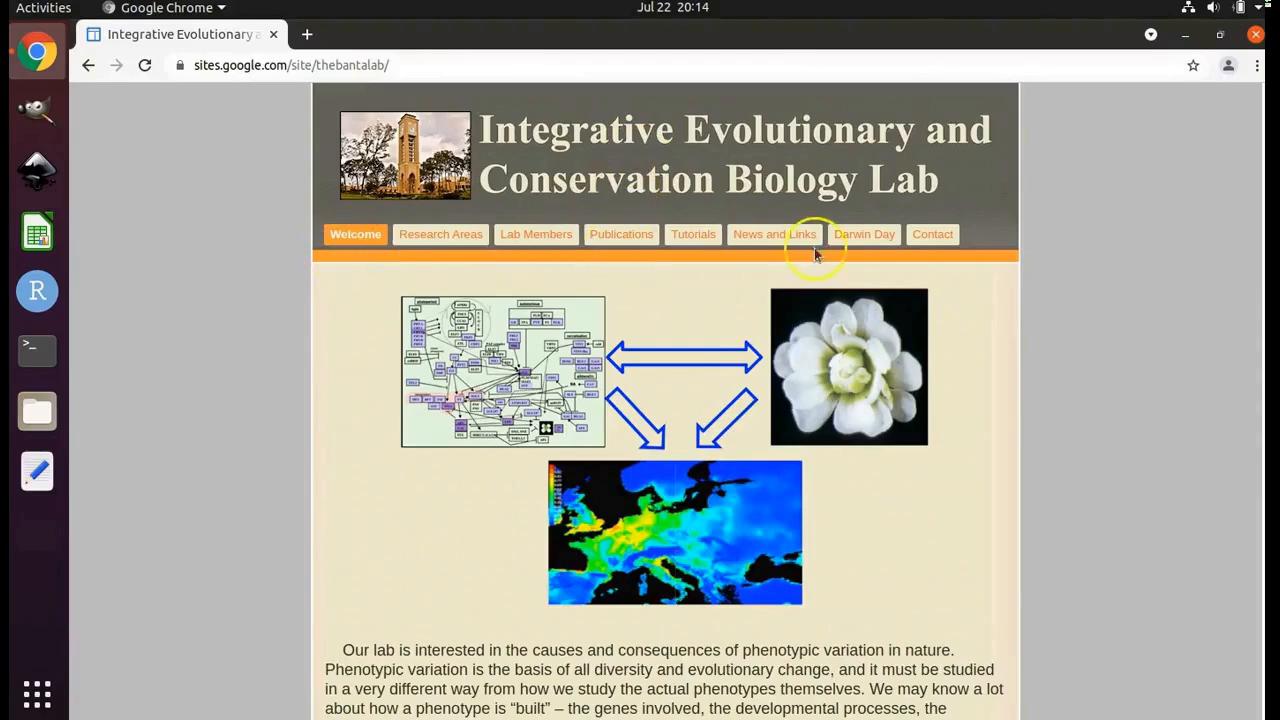
{"action": "left_click", "coordinate": [683, 236]}
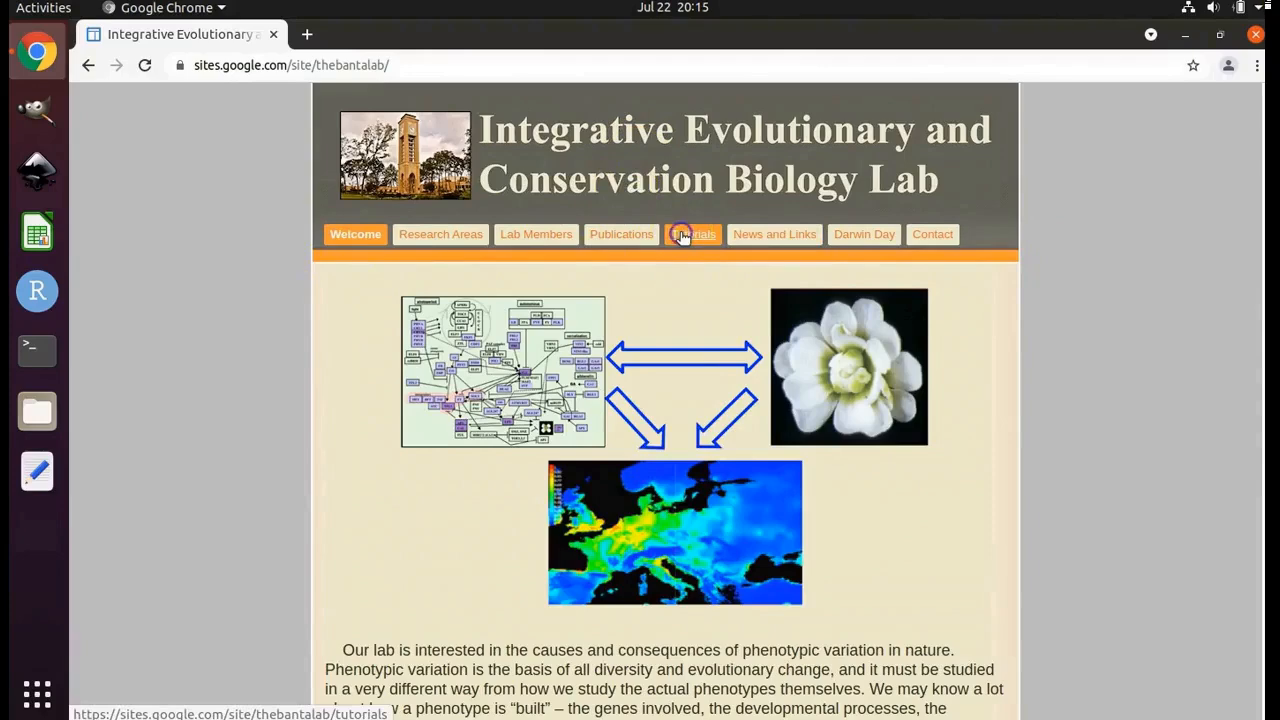
Step: Search the Tutorials page for "grass gis" to locate the GRASS GIS tutorials
{"action": "key", "text": "ctrl+f"}
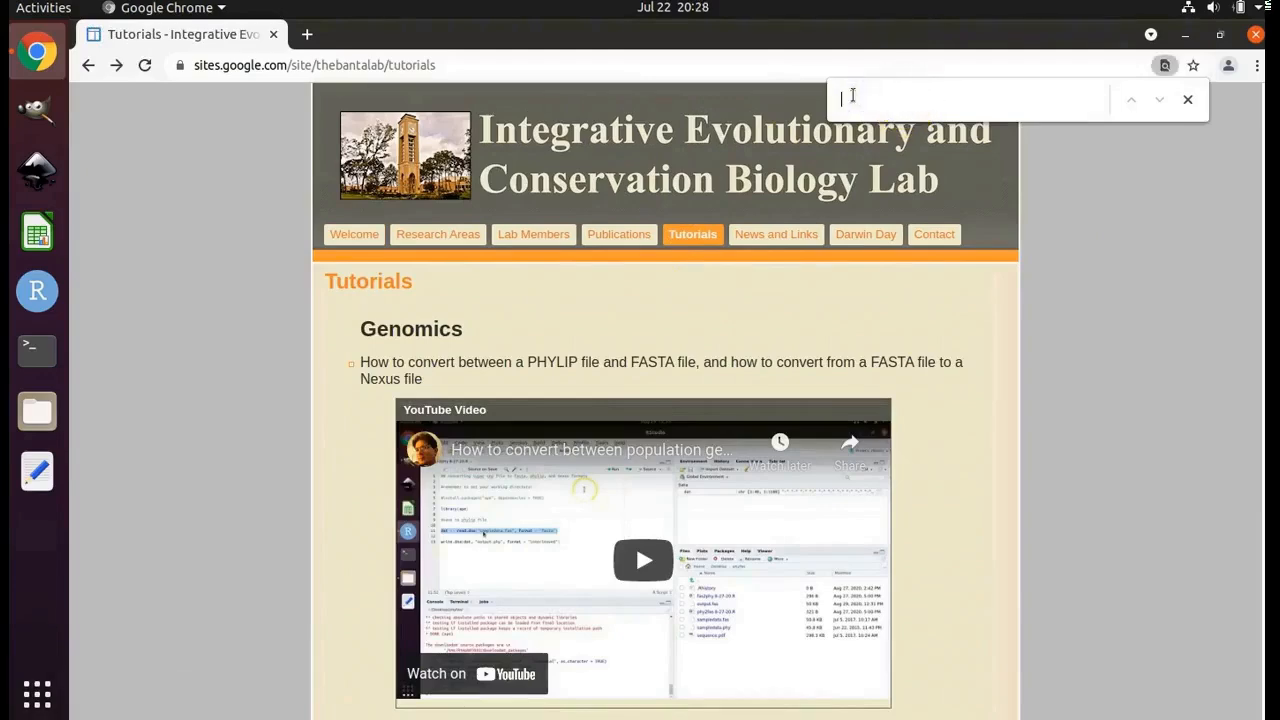
{"action": "type", "text": "gra"}
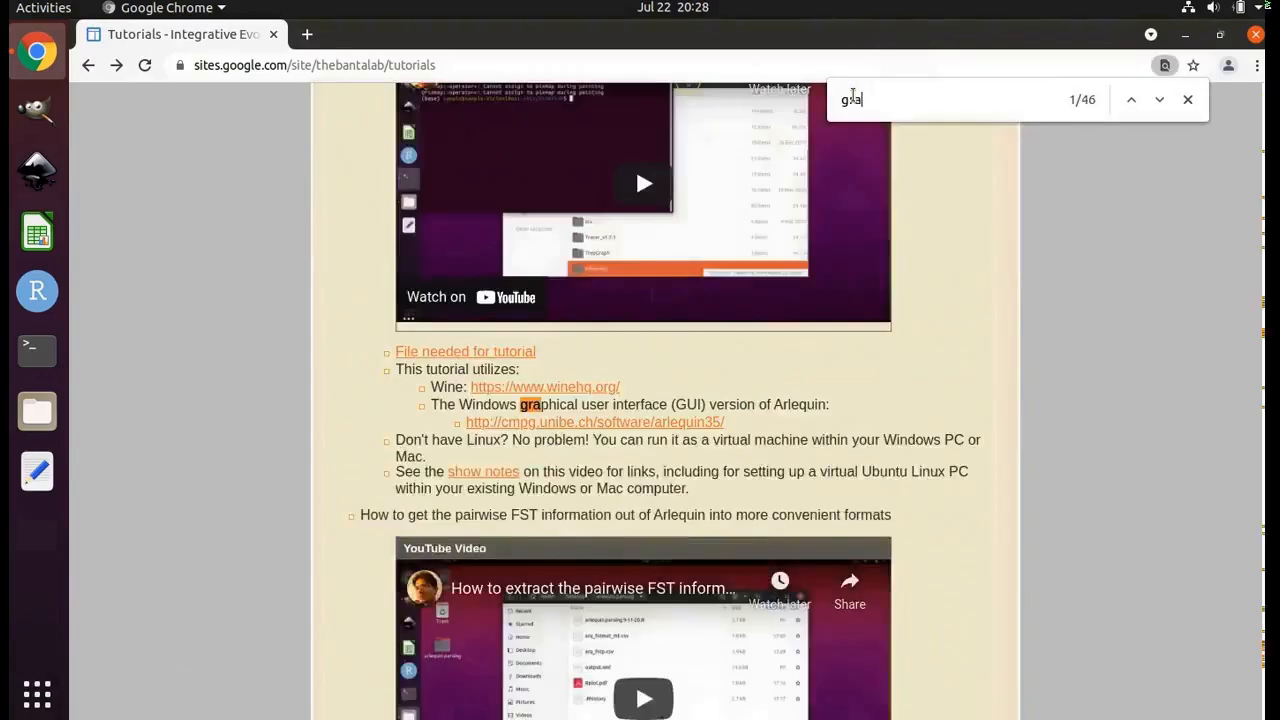
{"action": "type", "text": "ss ga"}
{"action": "key", "text": "BackSpace"}
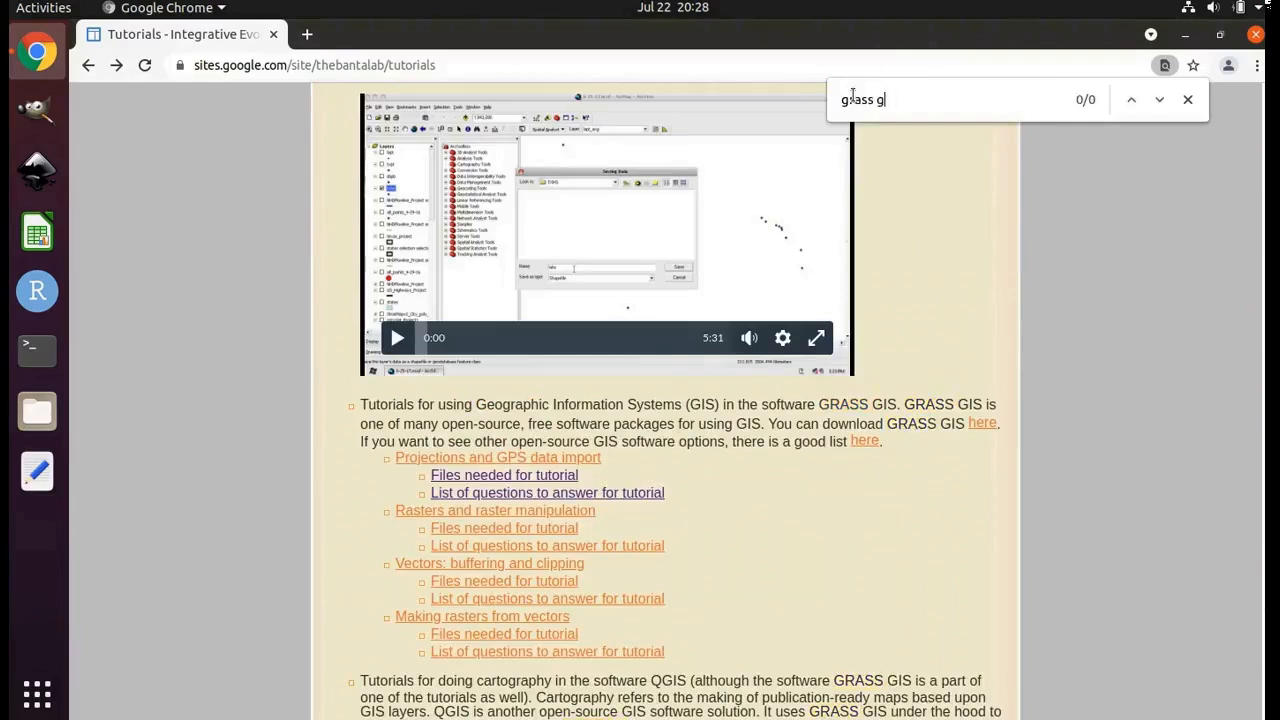
{"action": "type", "text": "is"}
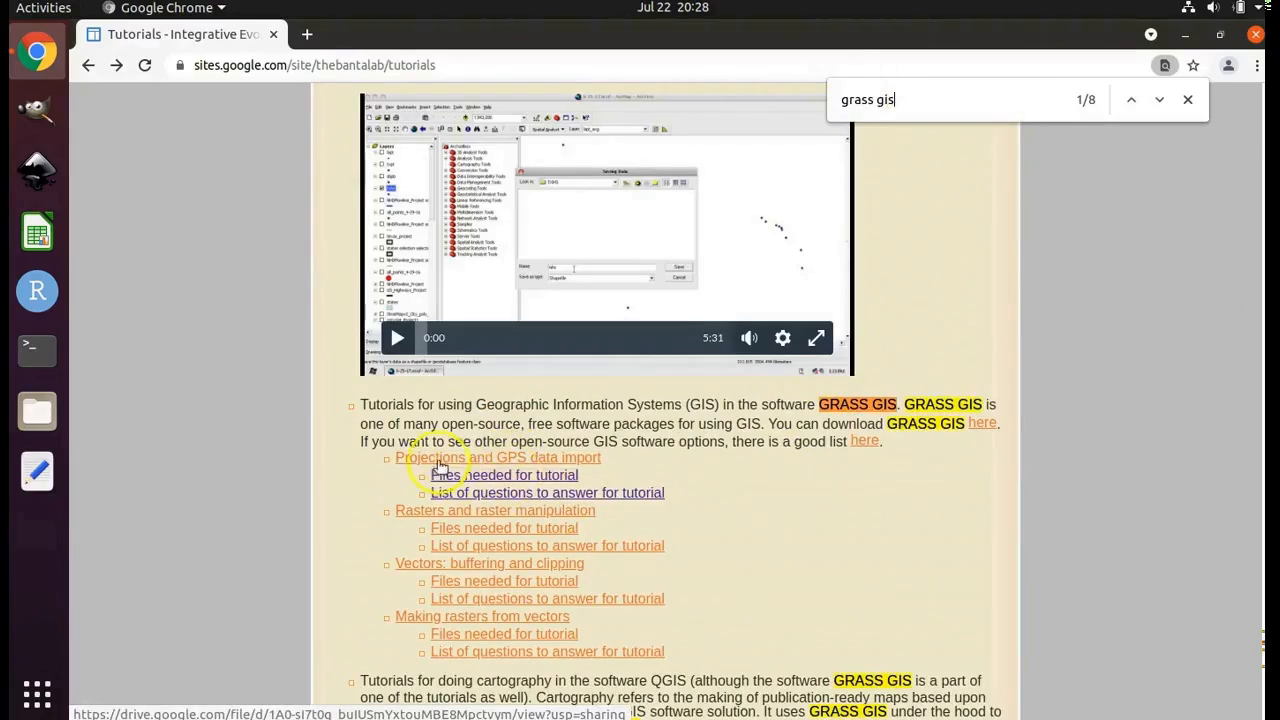
Step: Download projections lab layers.zip from the files needed for the Projections and GPS data import tutorial, and close the browser
{"action": "left_click", "coordinate": [545, 478]}
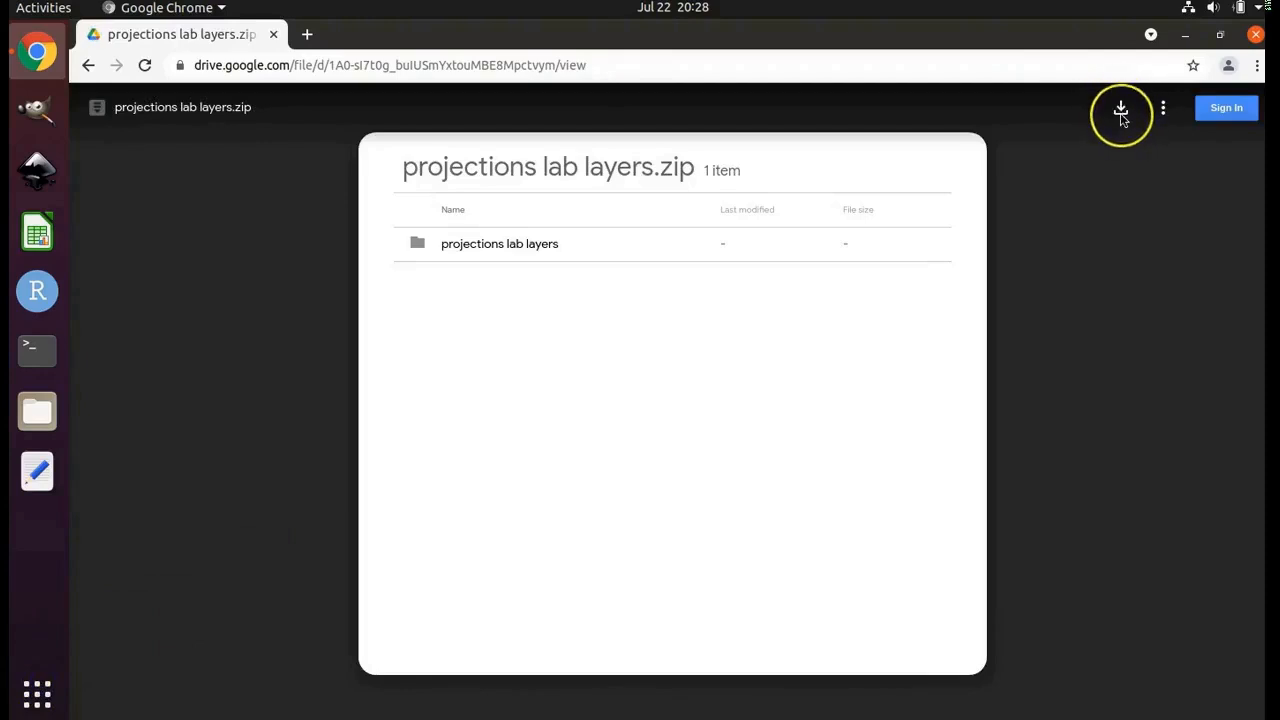
{"action": "left_click", "coordinate": [1121, 112]}
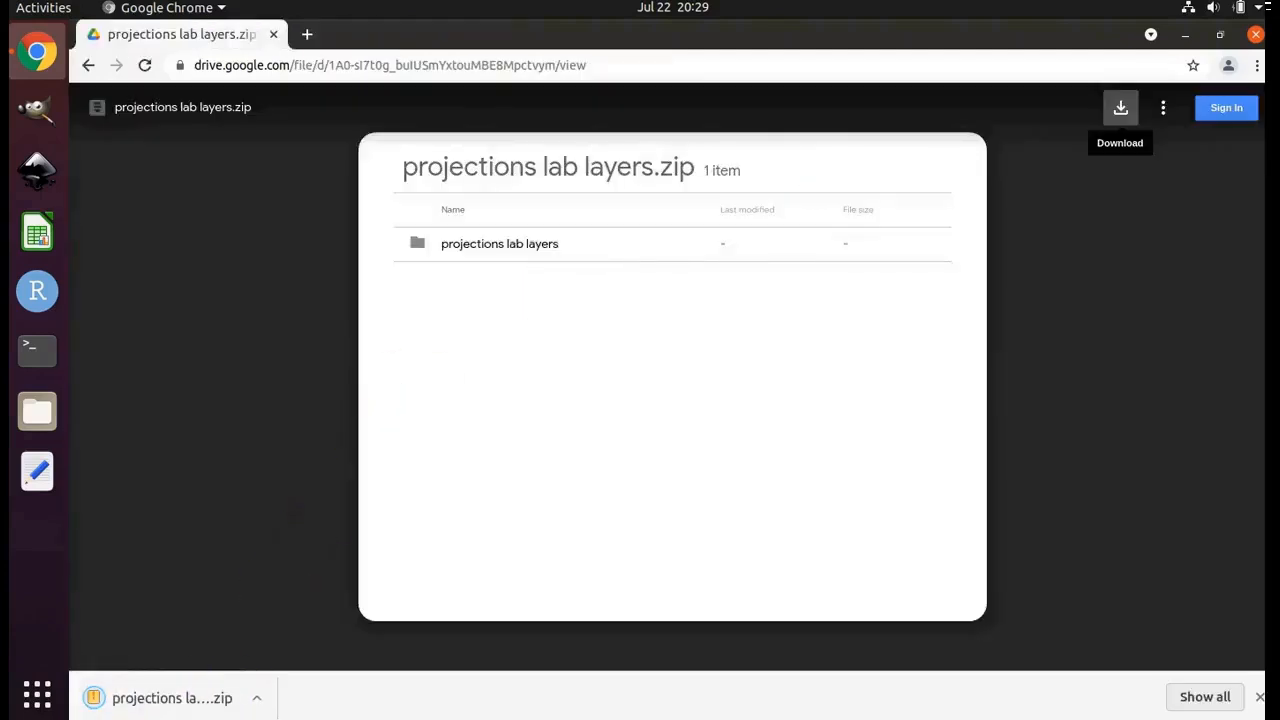
{"action": "left_click", "coordinate": [1255, 37]}
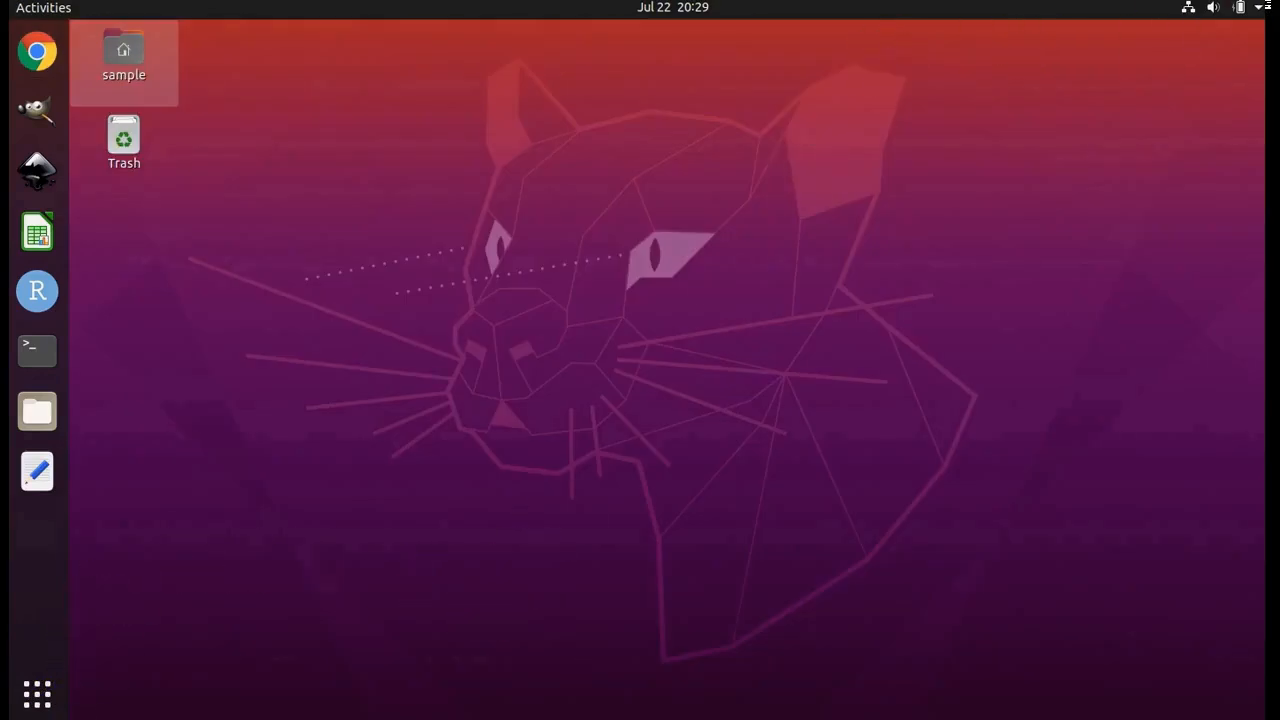
Step: Create a folder named grassdata in the Home directory using the file manager and open it
{"action": "left_click", "coordinate": [52, 690]}
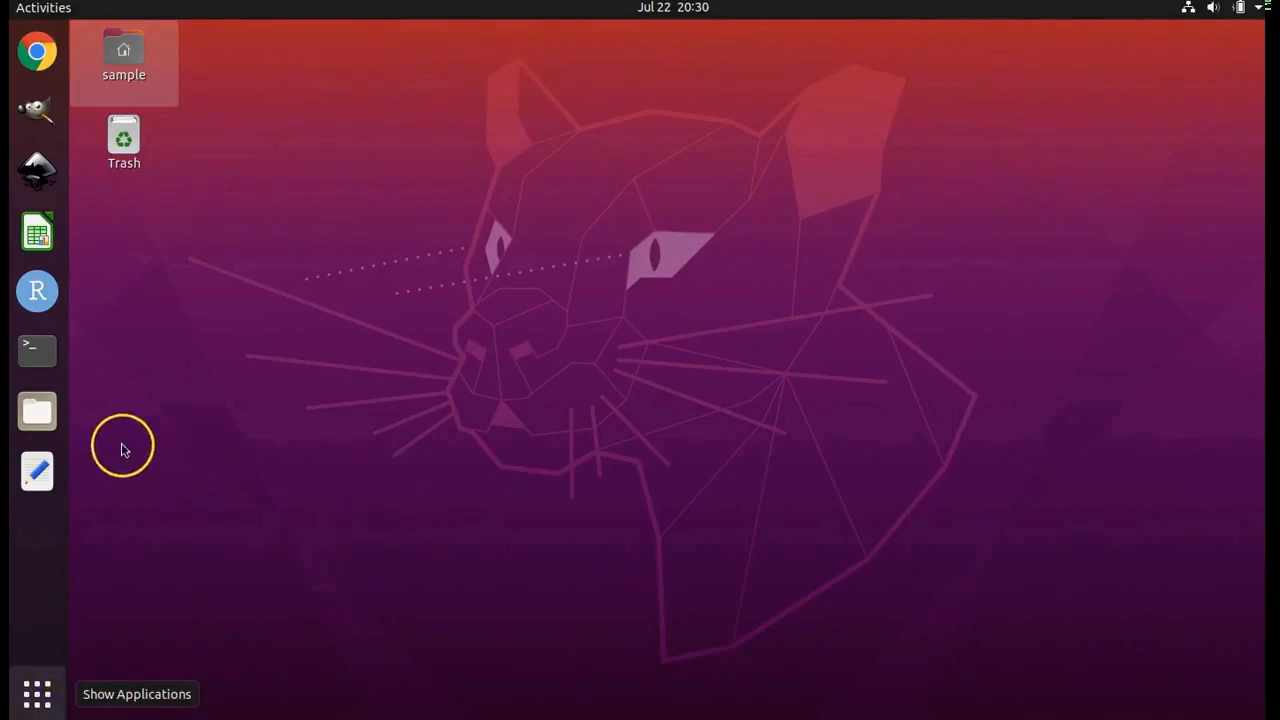
{"action": "left_click", "coordinate": [49, 413]}
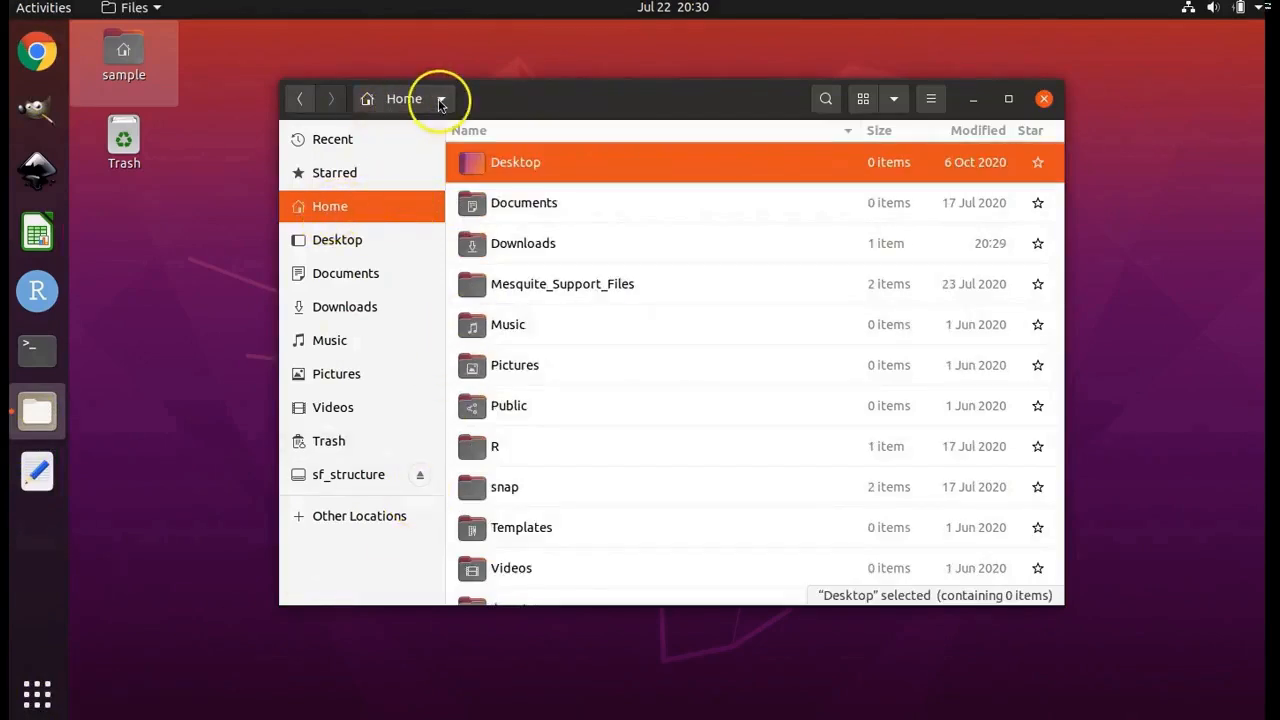
{"action": "left_click", "coordinate": [442, 100]}
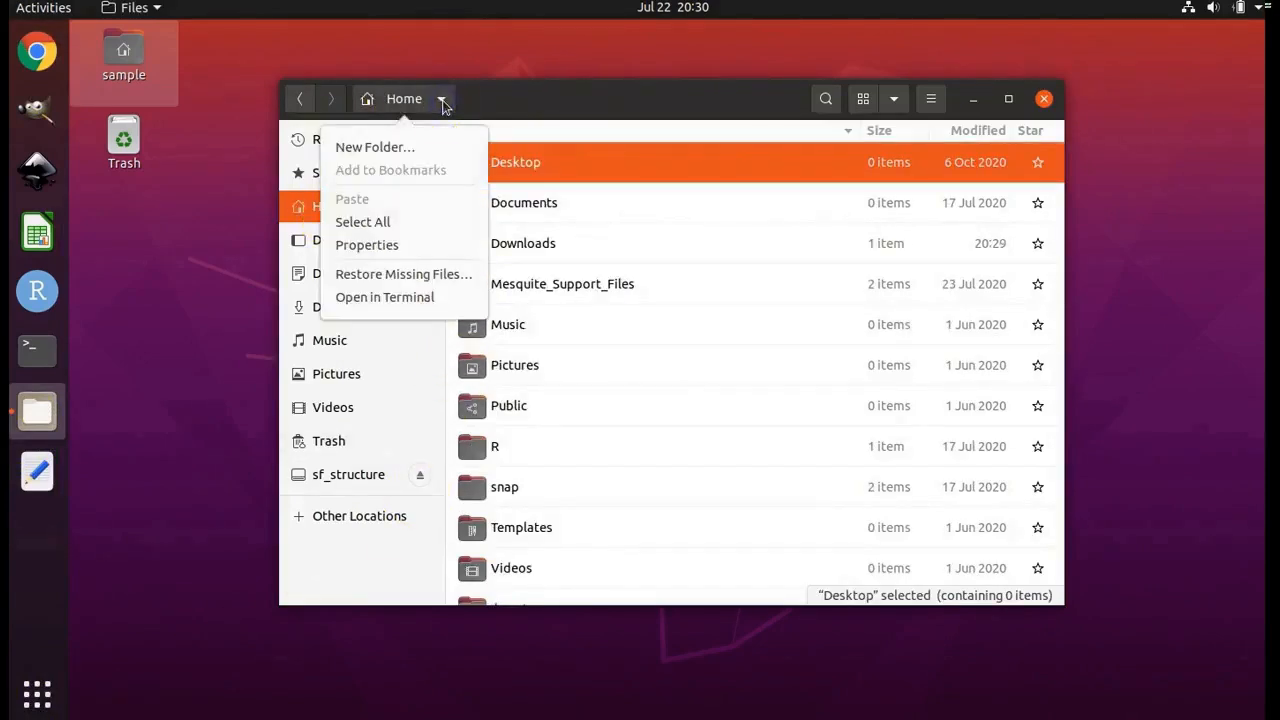
{"action": "left_click", "coordinate": [400, 151]}
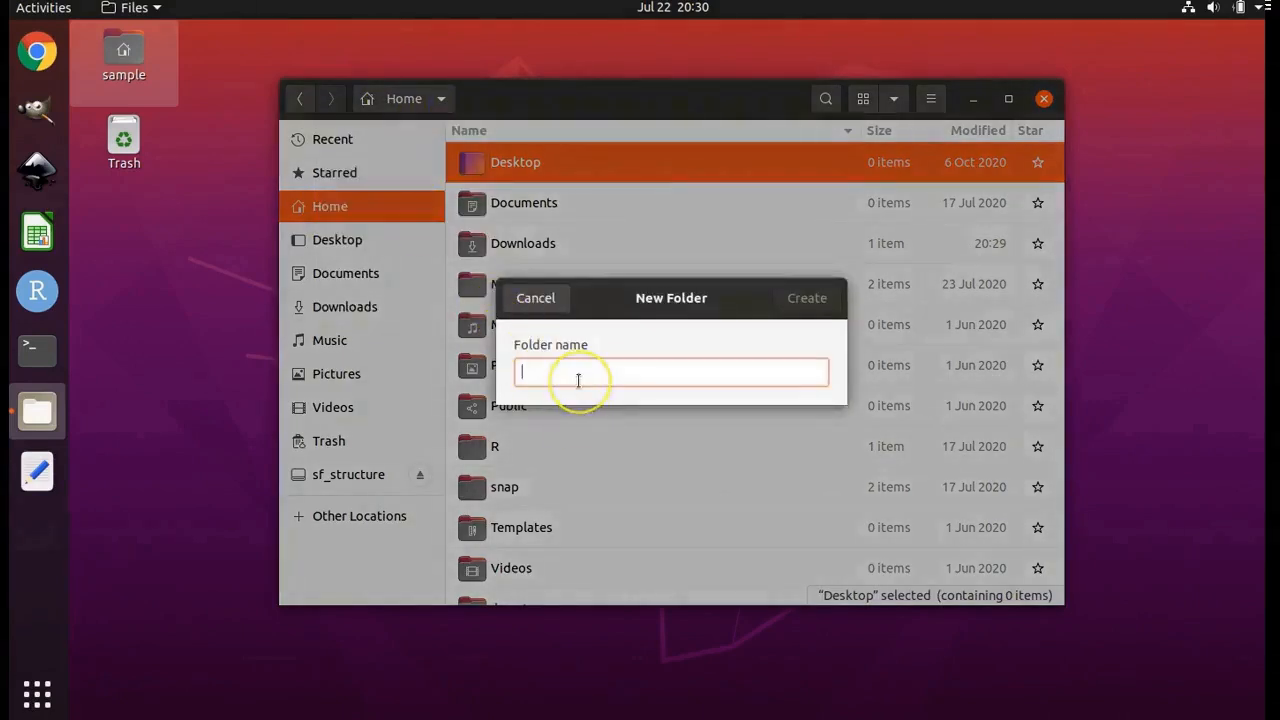
{"action": "type", "text": "grassdata"}
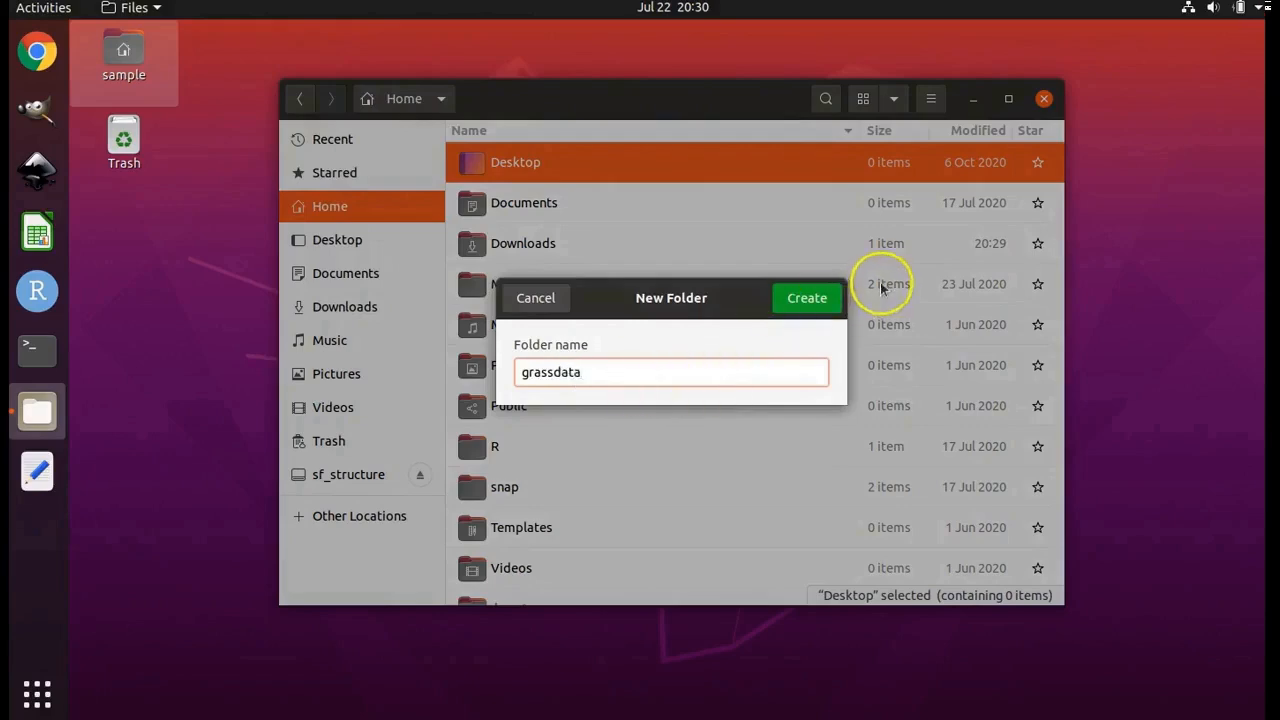
{"action": "left_click", "coordinate": [826, 299]}
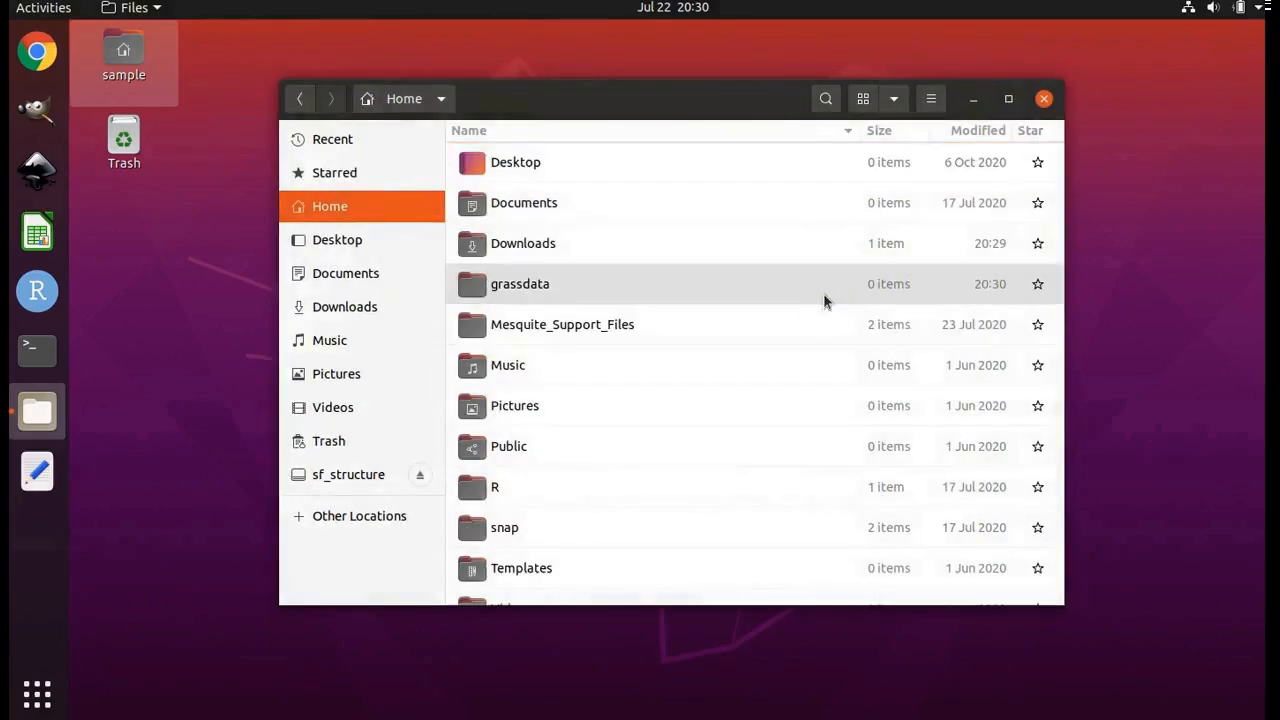
{"action": "double_click", "coordinate": [540, 288]}
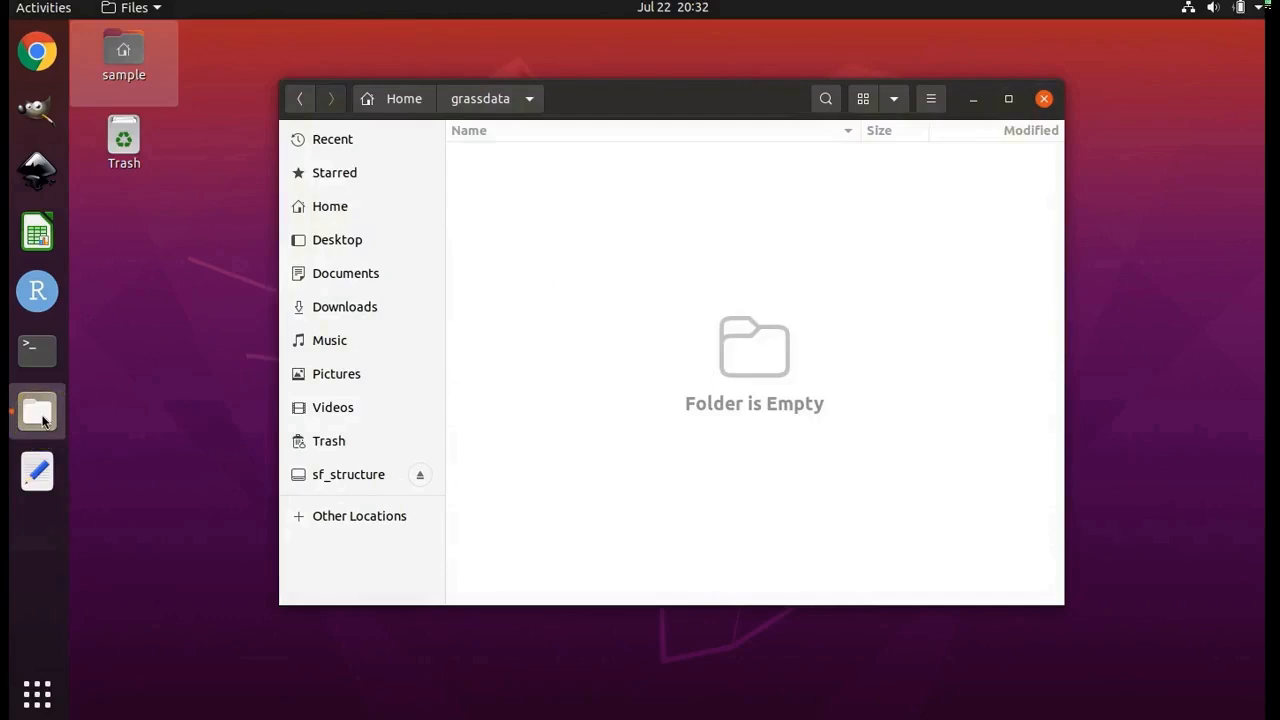
Step: Open a second file manager window and show the Downloads folder in it
{"action": "right_click", "coordinate": [42, 420]}
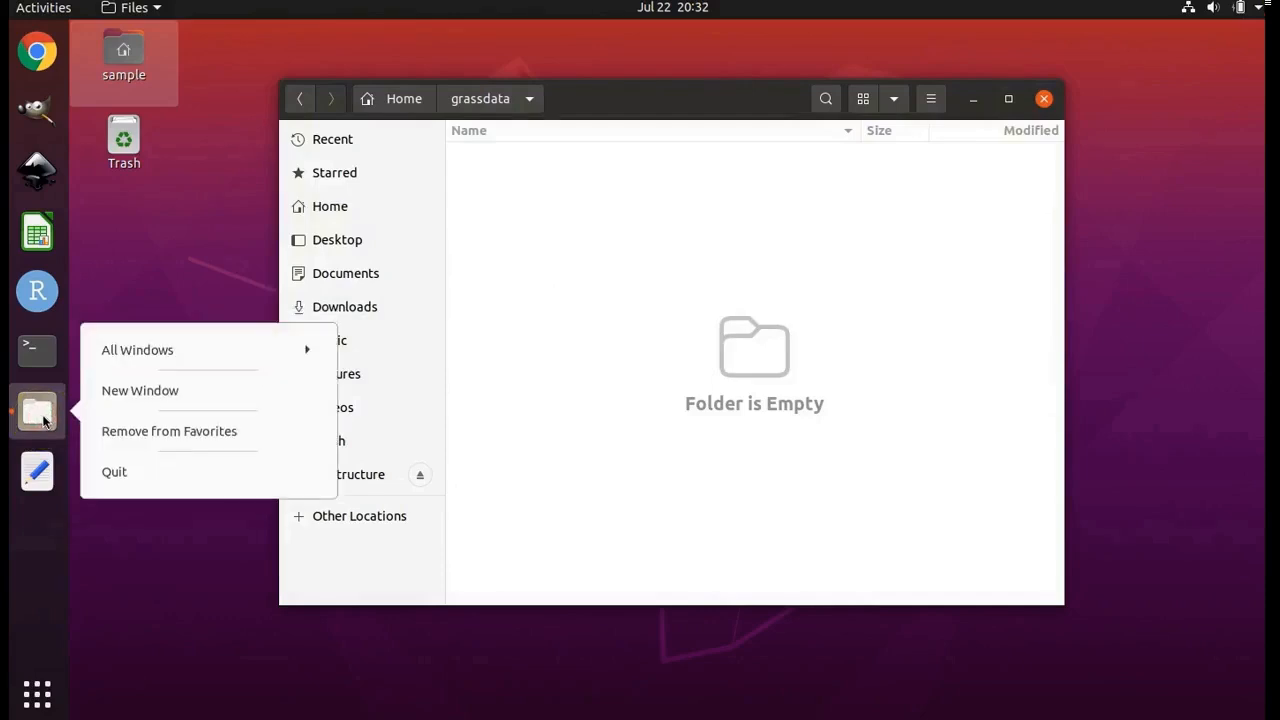
{"action": "left_click", "coordinate": [147, 391]}
{"action": "left_click", "coordinate": [146, 390]}
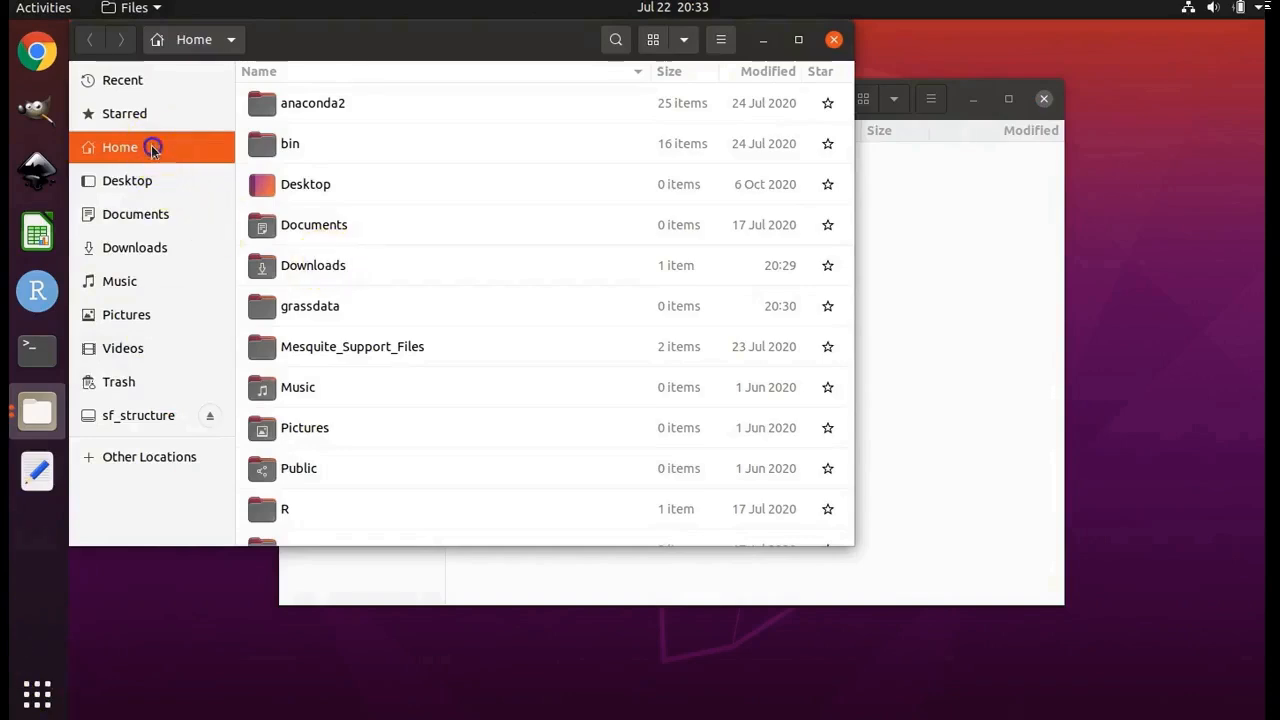
{"action": "left_click", "coordinate": [312, 267]}
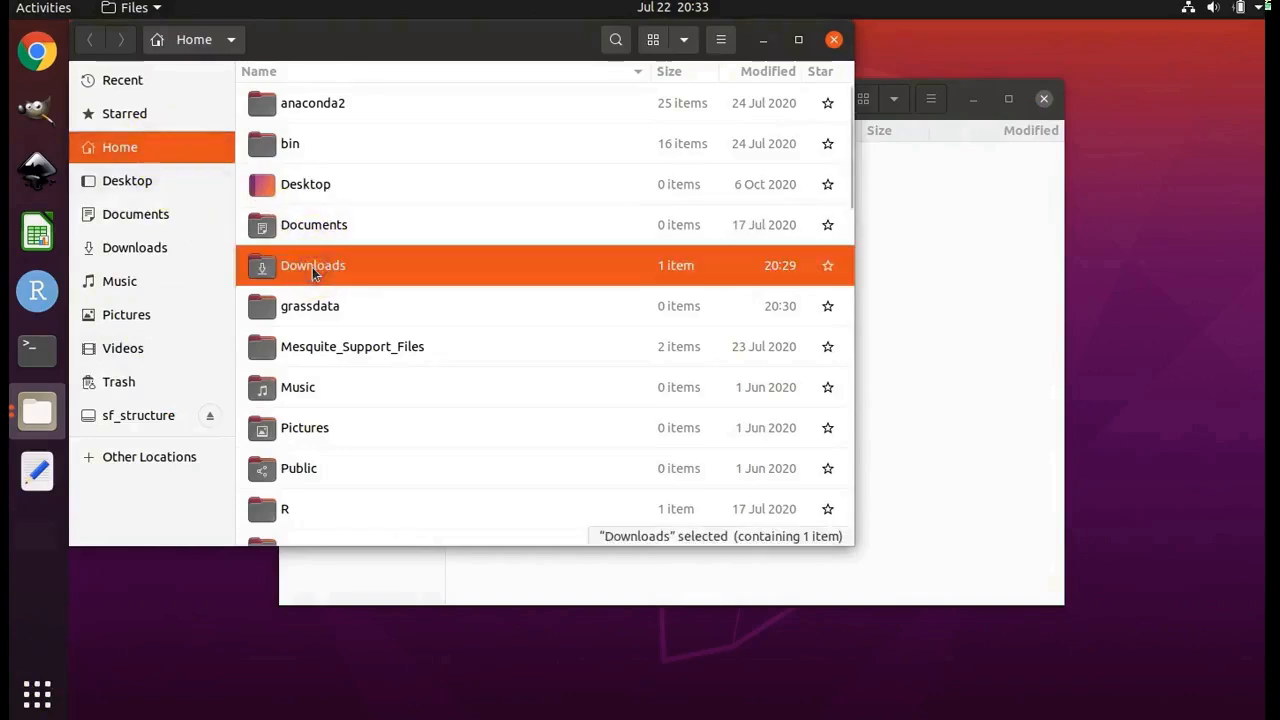
{"action": "double_click", "coordinate": [312, 267]}
{"action": "left_click", "coordinate": [327, 135]}
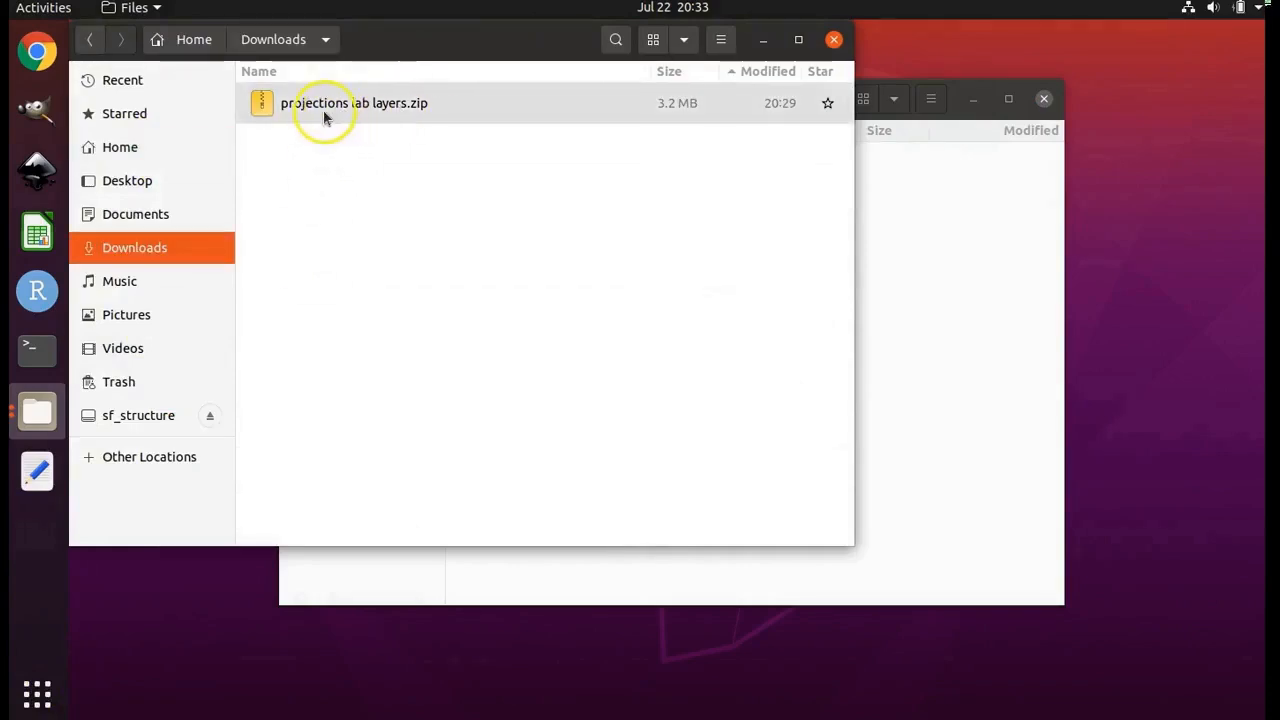
Step: Open projections lab layers.zip and extract its projections lab layers folder into the grassdata folder, with the two windows side by side
{"action": "double_click", "coordinate": [433, 109]}
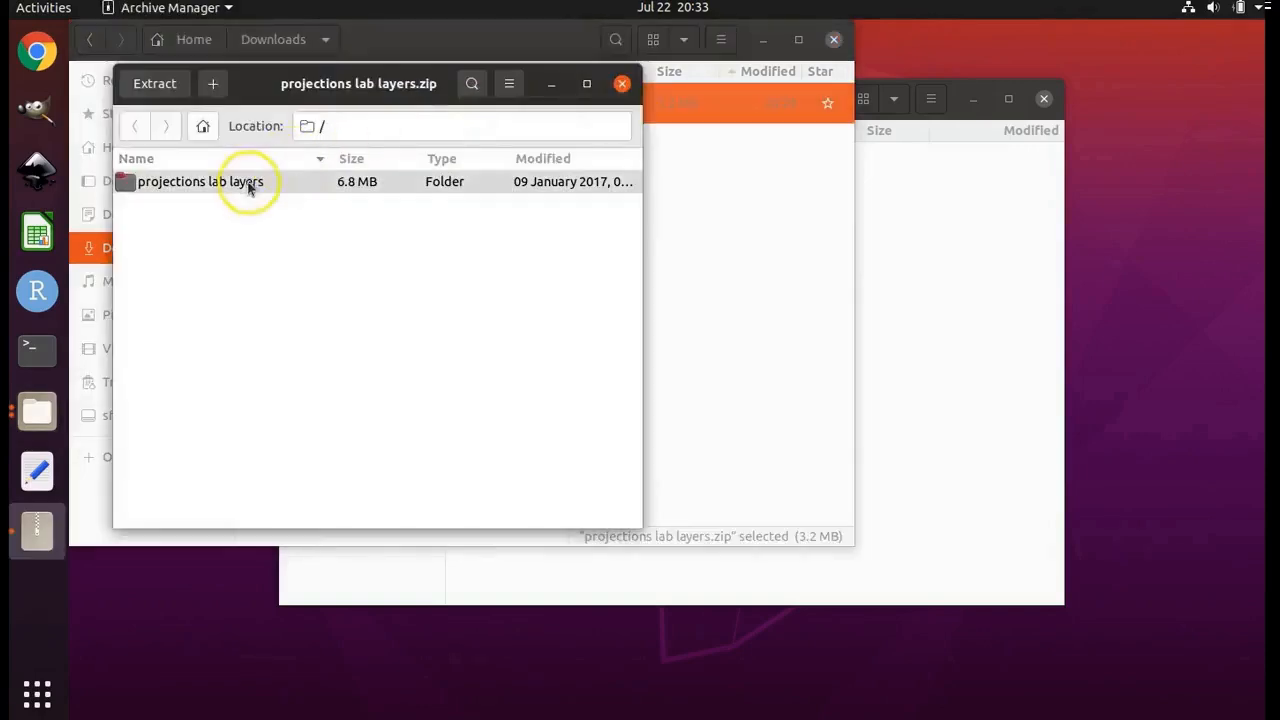
{"action": "left_click", "coordinate": [192, 183]}
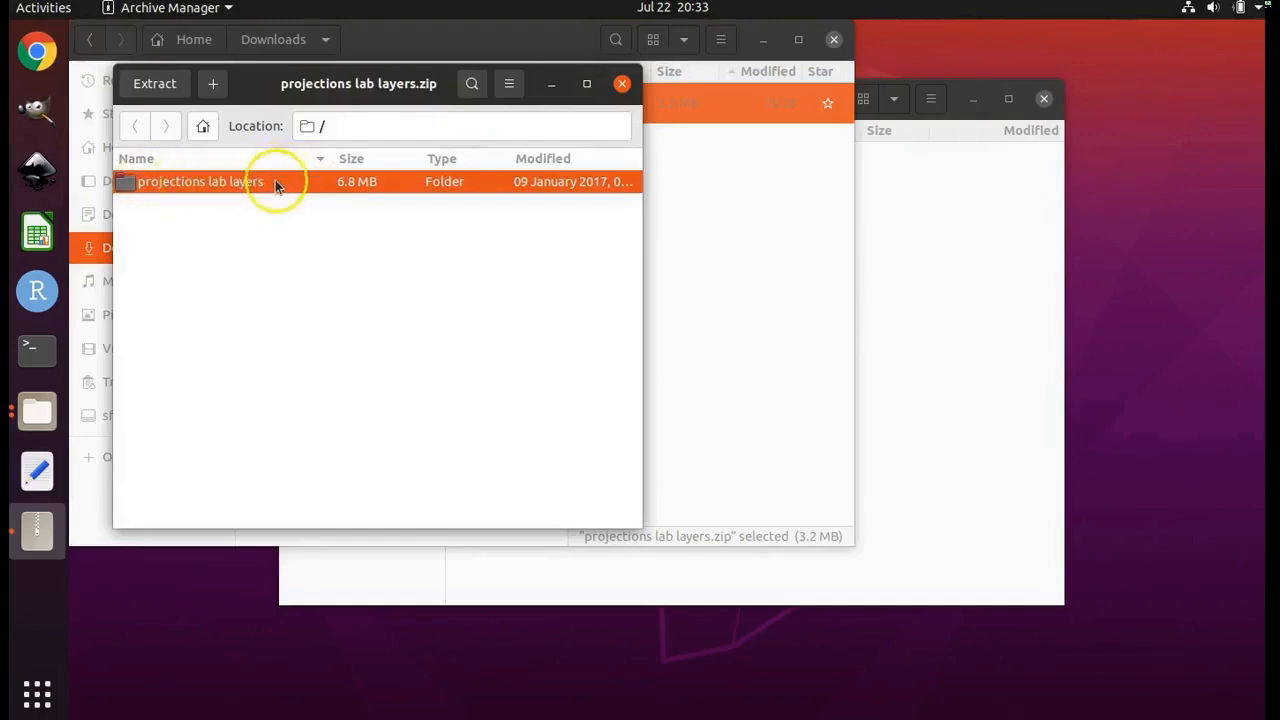
{"action": "mouse_move", "coordinate": [277, 180]}
{"action": "left_mouse_down"}
{"action": "mouse_move", "coordinate": [823, 260]}
{"action": "mouse_move", "coordinate": [925, 318]}
{"action": "mouse_move", "coordinate": [243, 184]}
{"action": "mouse_move", "coordinate": [268, 184]}
{"action": "left_mouse_up"}
{"action": "left_click", "coordinate": [932, 251]}
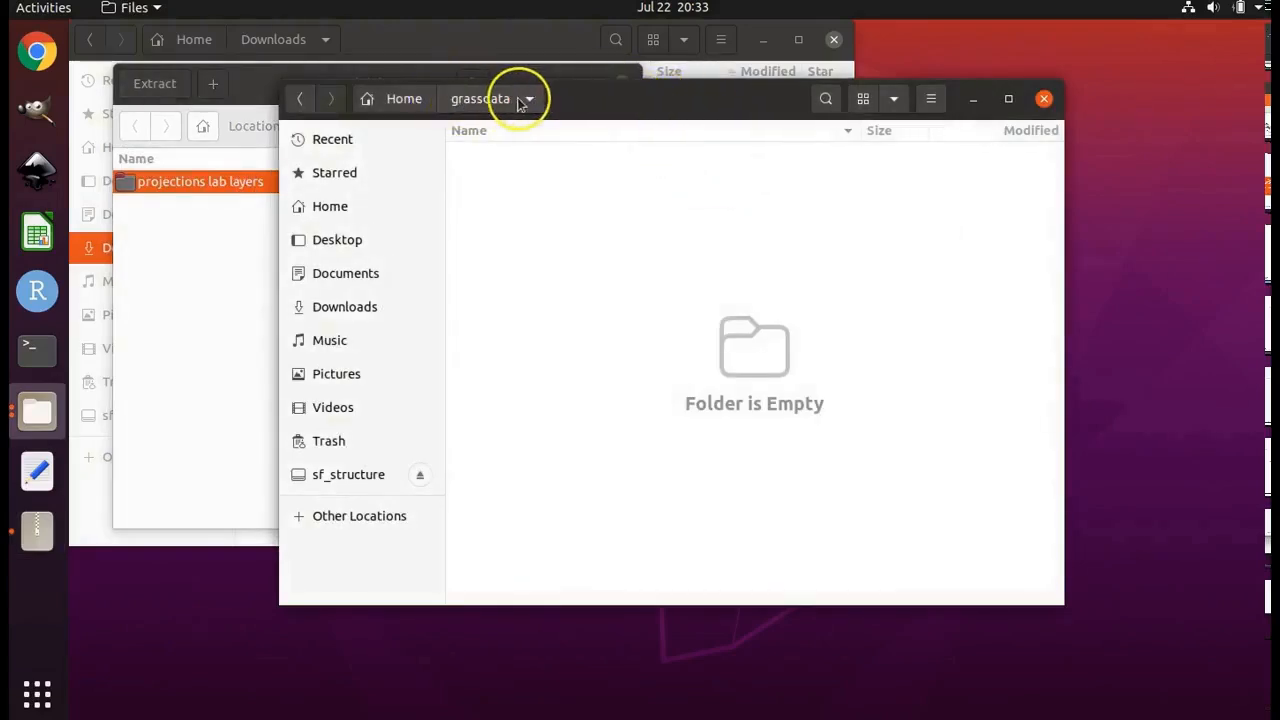
{"action": "left_click_drag", "start_coordinate": [585, 105], "coordinate": [967, 55]}
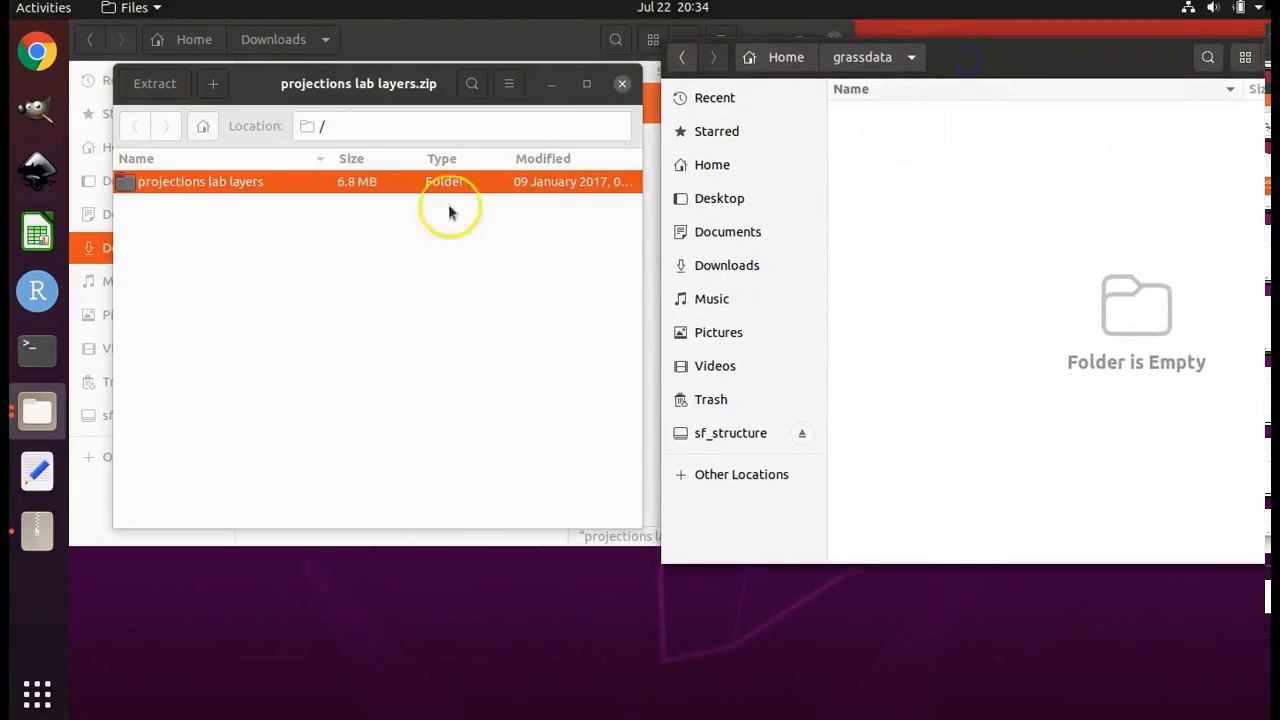
{"action": "left_click", "coordinate": [391, 186]}
{"action": "left_click_drag", "start_coordinate": [803, 185], "coordinate": [922, 189]}
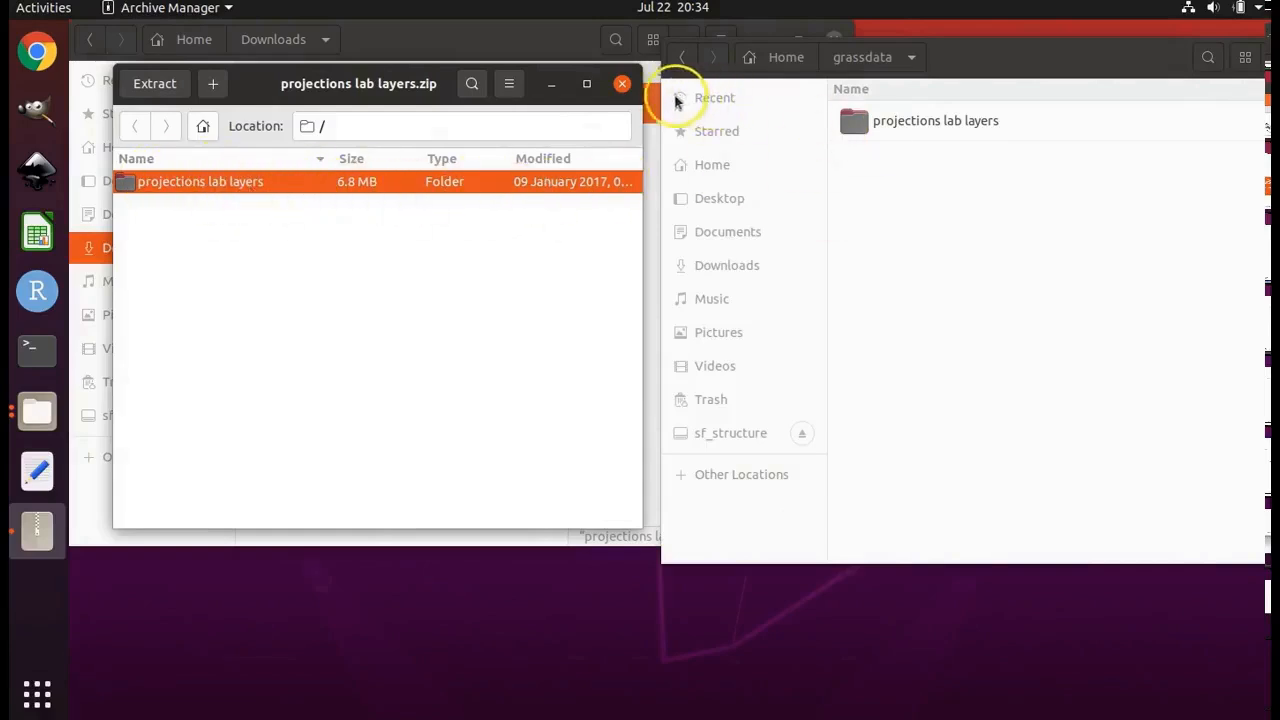
Step: Close the archive window and both file manager windows
{"action": "left_click", "coordinate": [622, 85]}
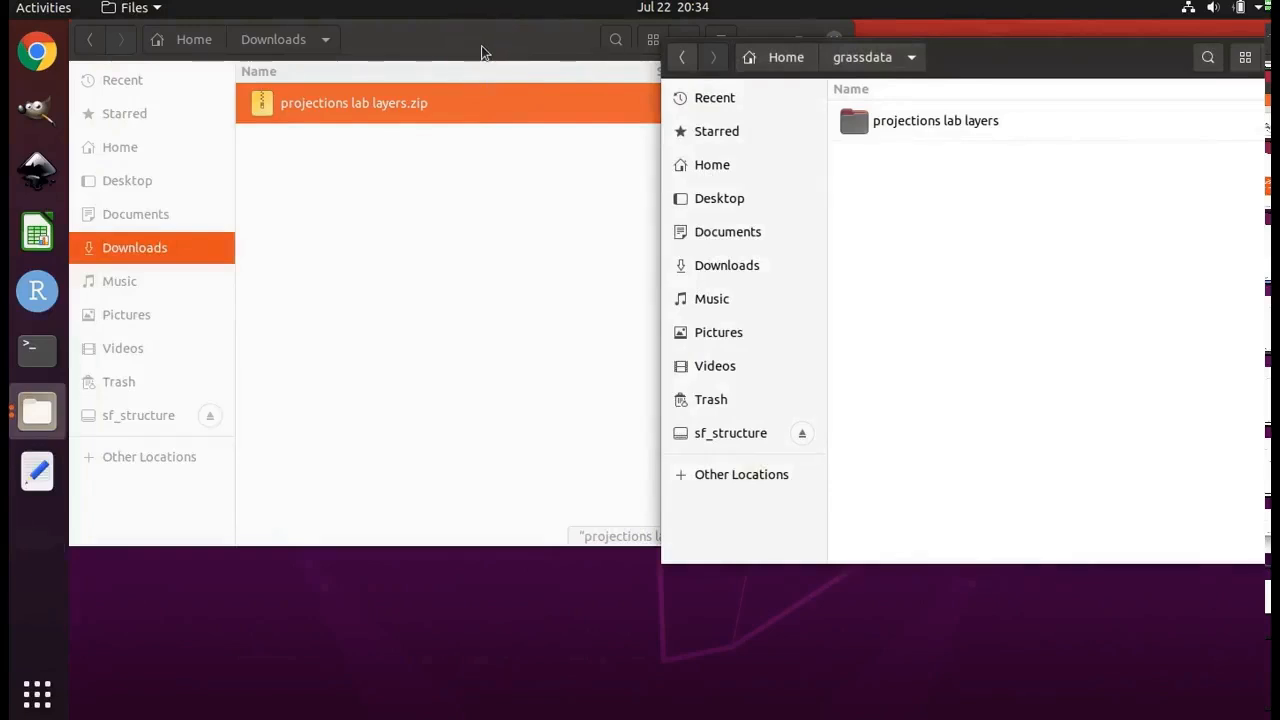
{"action": "left_click", "coordinate": [480, 50]}
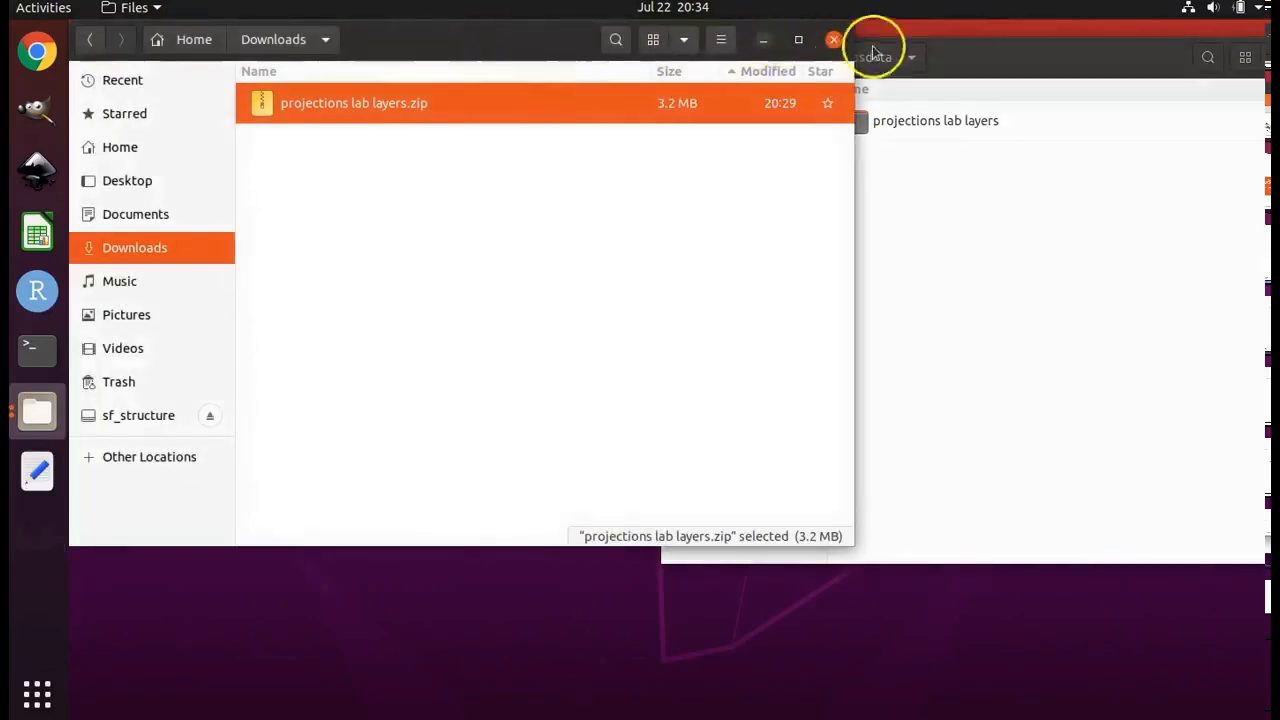
{"action": "left_click", "coordinate": [834, 42]}
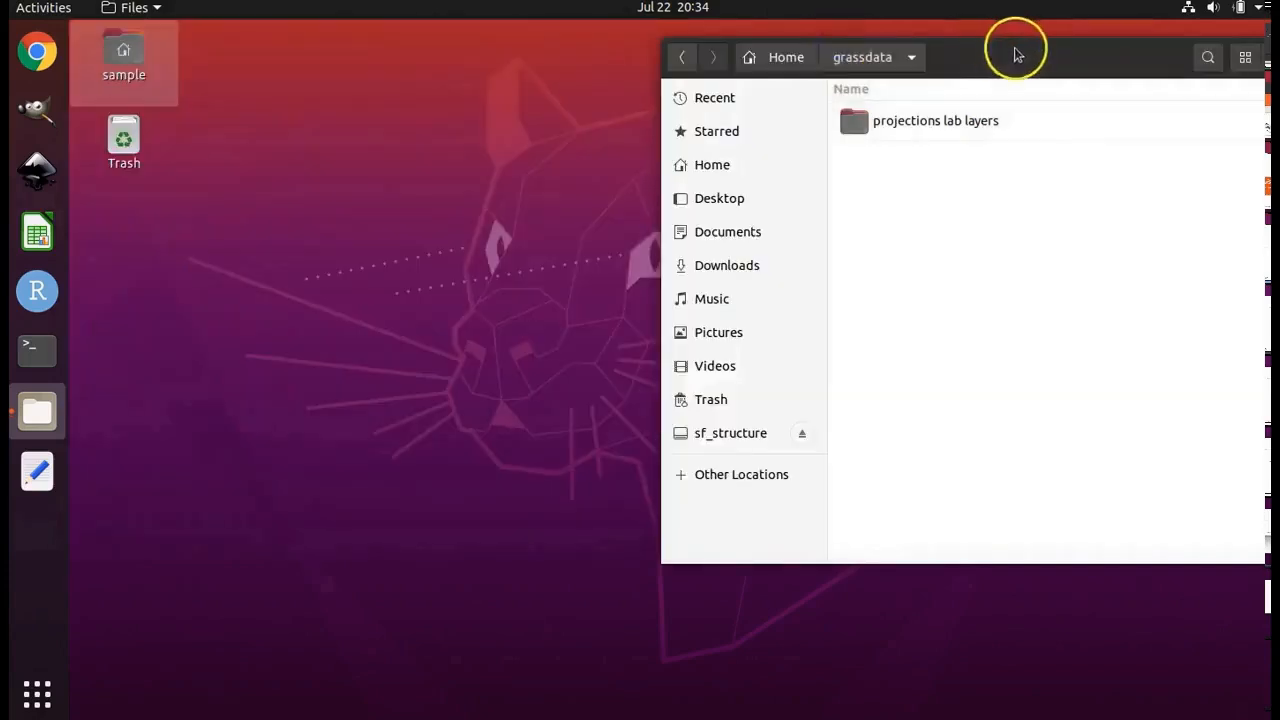
{"action": "double_click", "coordinate": [1016, 55]}
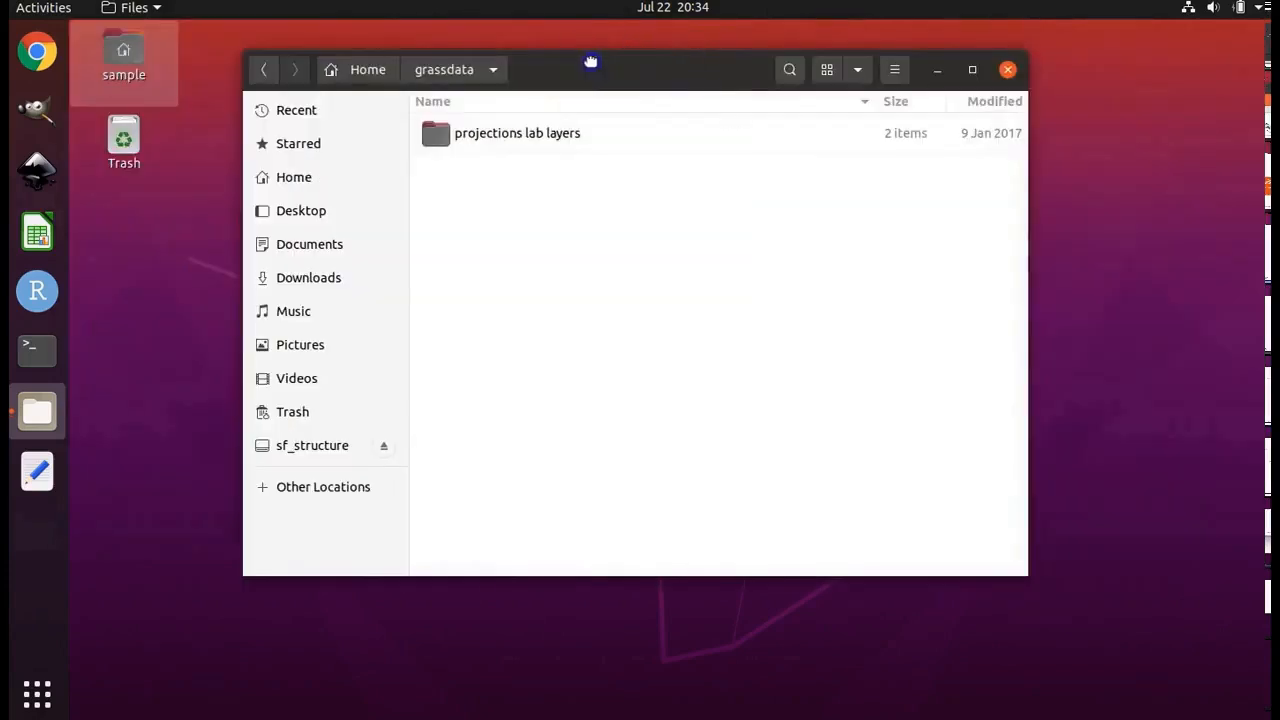
{"action": "left_click", "coordinate": [1001, 70]}
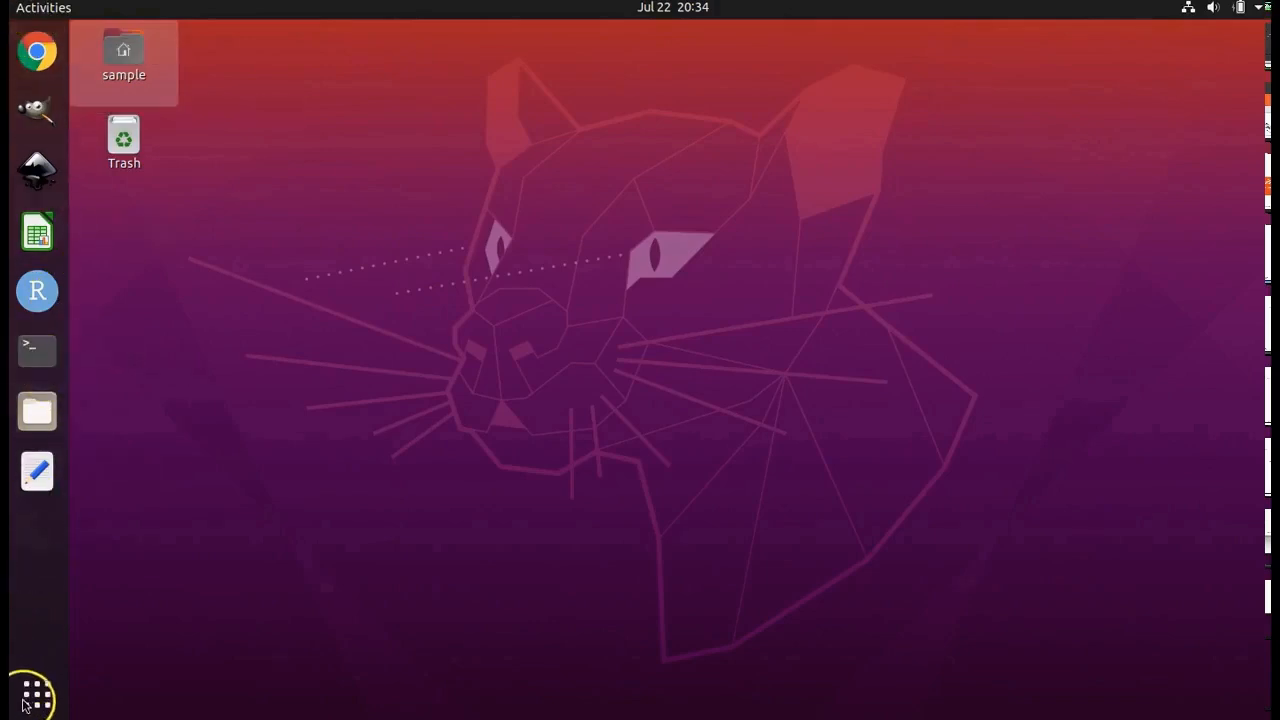
Step: Start GRASS GIS by running grass in a terminal and choose the grassdata folder in Home as its database directory
{"action": "left_click", "coordinate": [37, 349]}
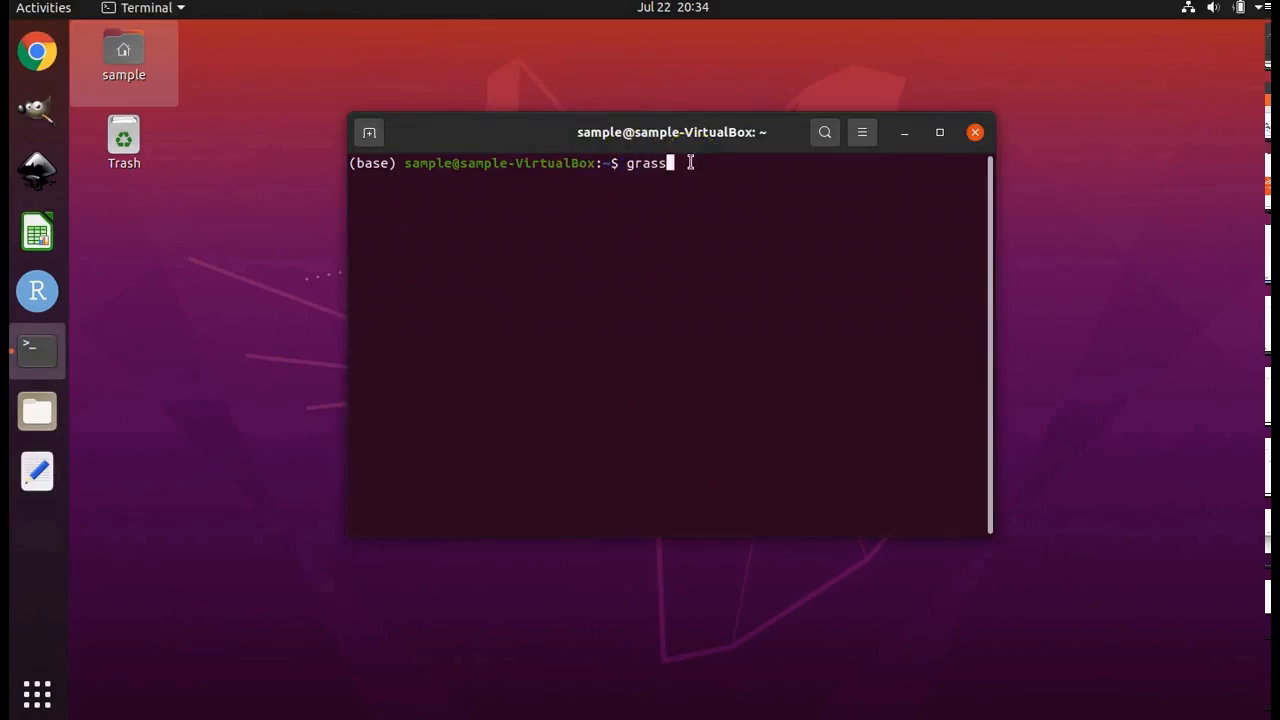
{"action": "key", "text": "Return"}
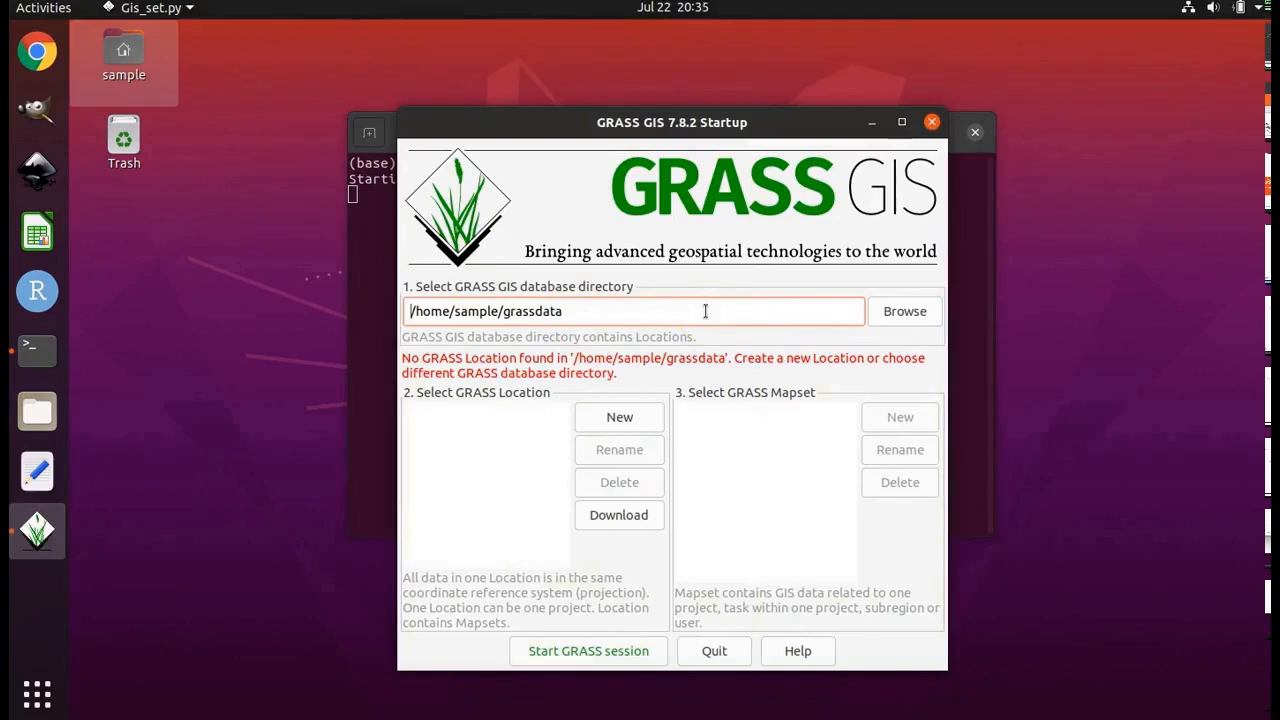
{"action": "left_click", "coordinate": [905, 311]}
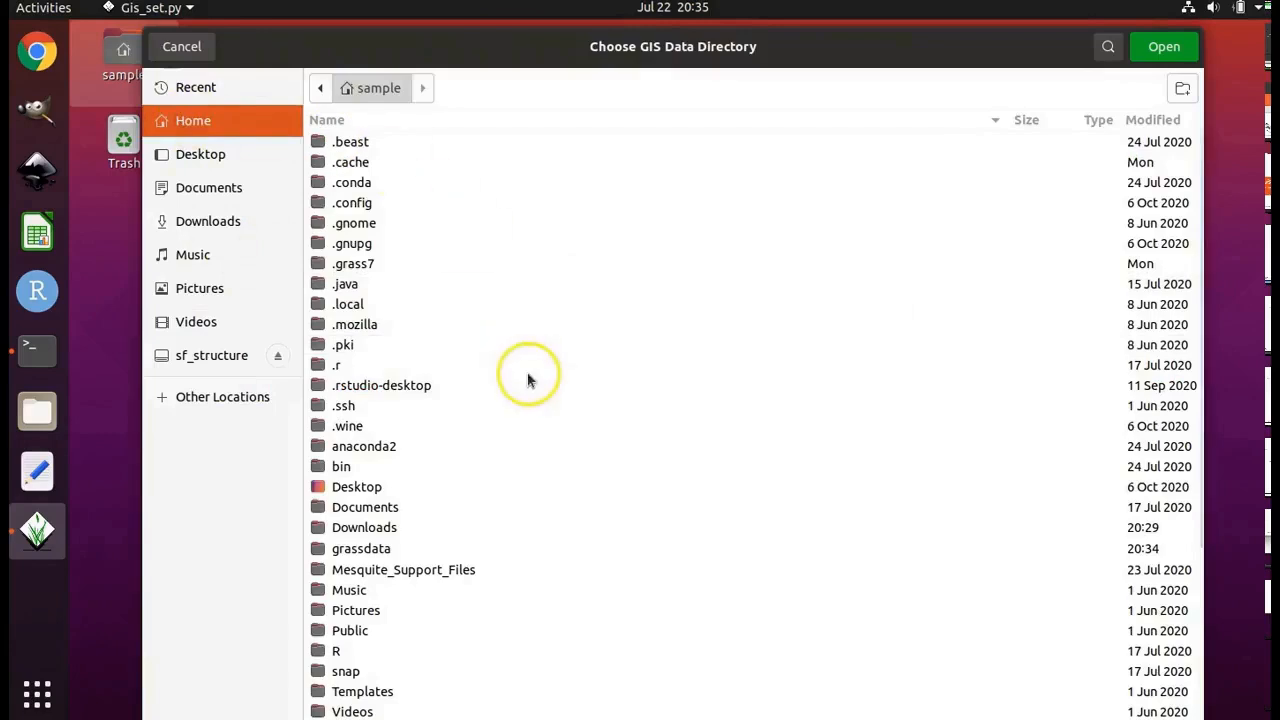
{"action": "scroll", "coordinate": [528, 385], "scroll_direction": "down", "scroll_amount": 3}
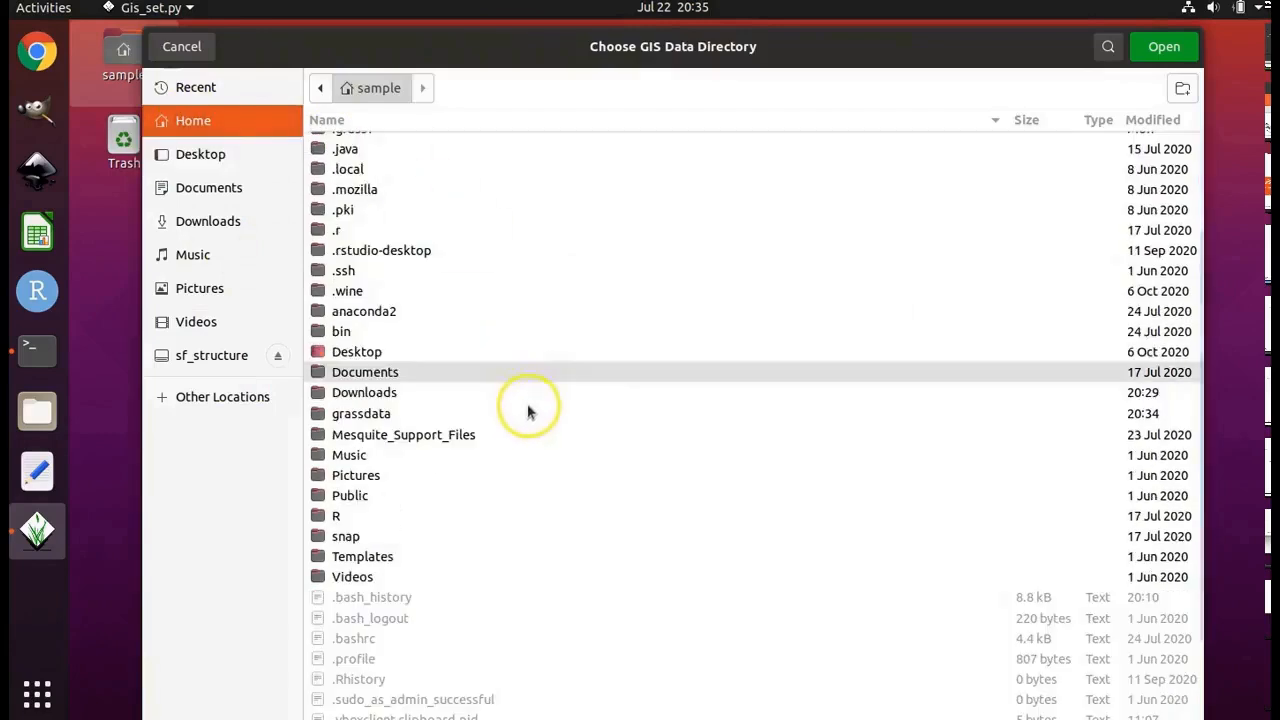
{"action": "left_click", "coordinate": [393, 415]}
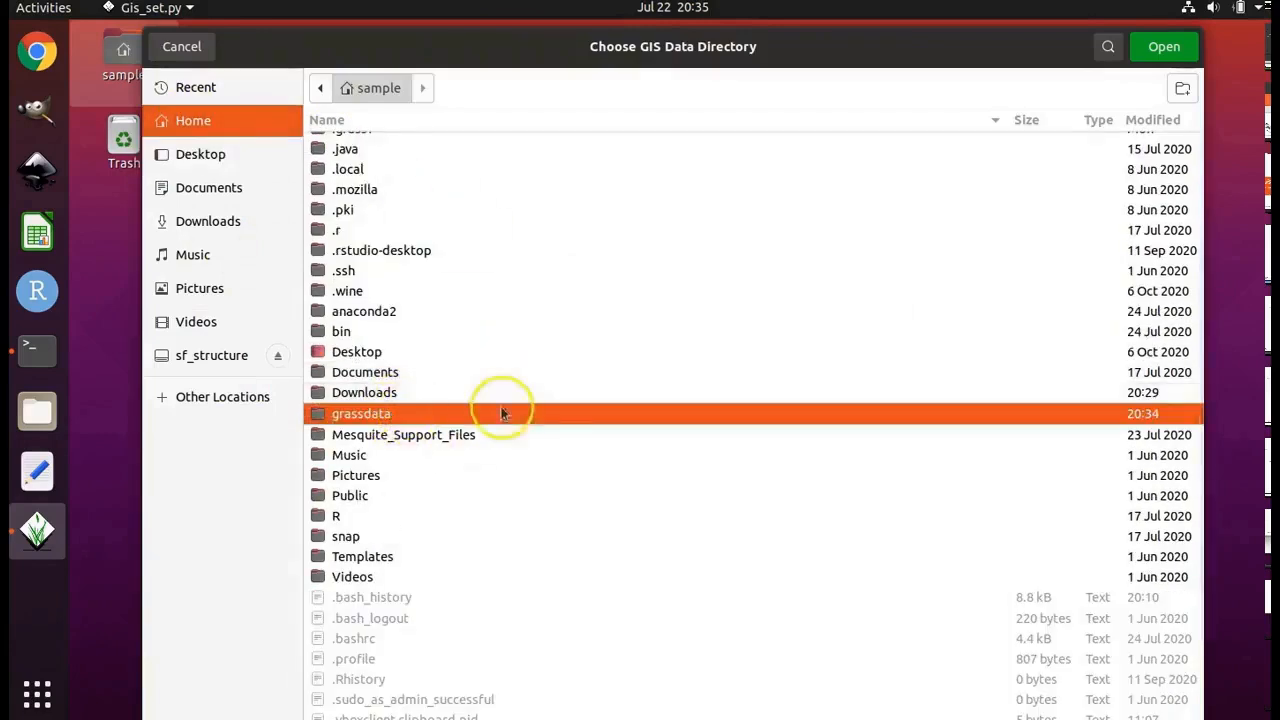
{"action": "left_click", "coordinate": [1175, 54]}
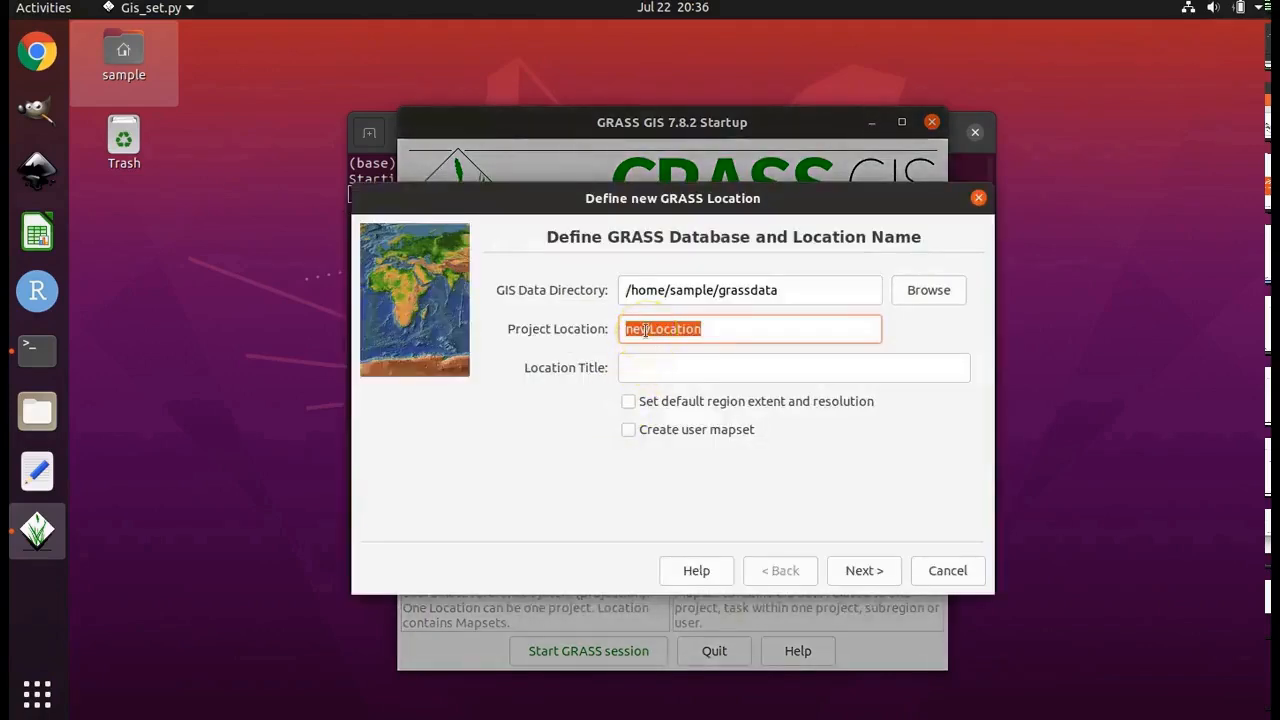
Step: Define a new location named projection1 that reads its projection and datum terms from a georeferenced data file
{"action": "type", "text": "proj"}
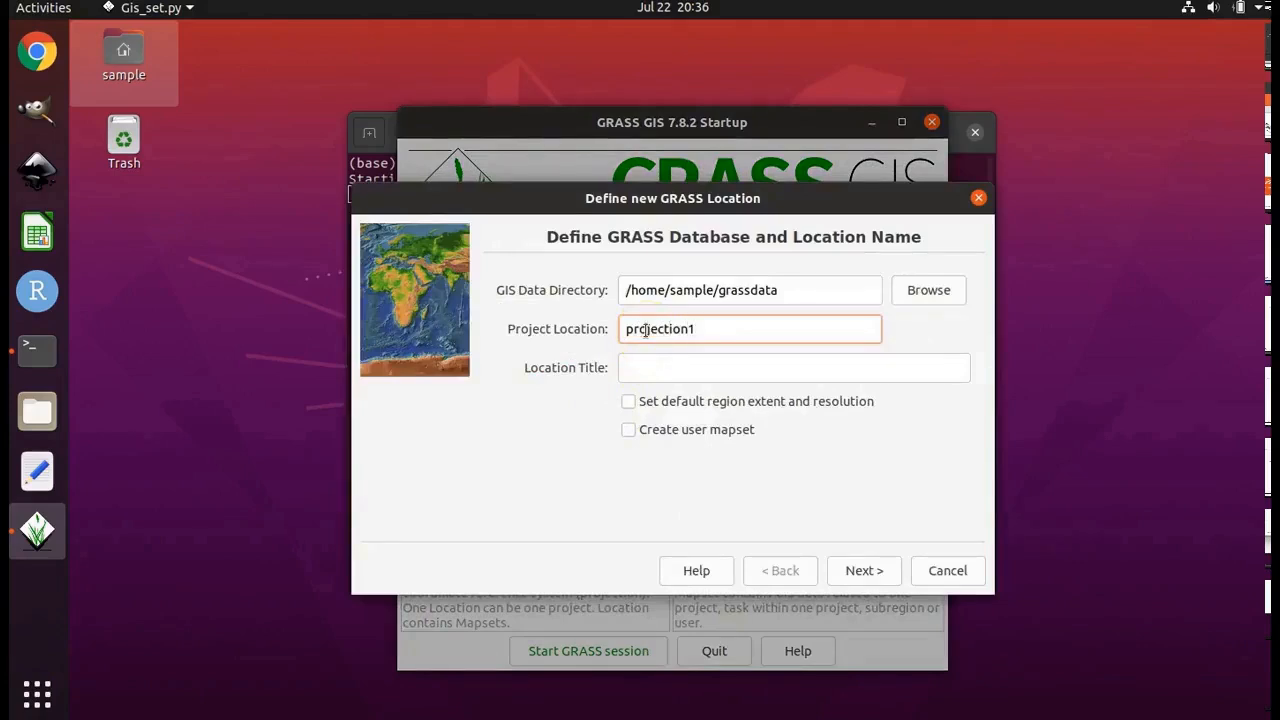
{"action": "left_click", "coordinate": [864, 572]}
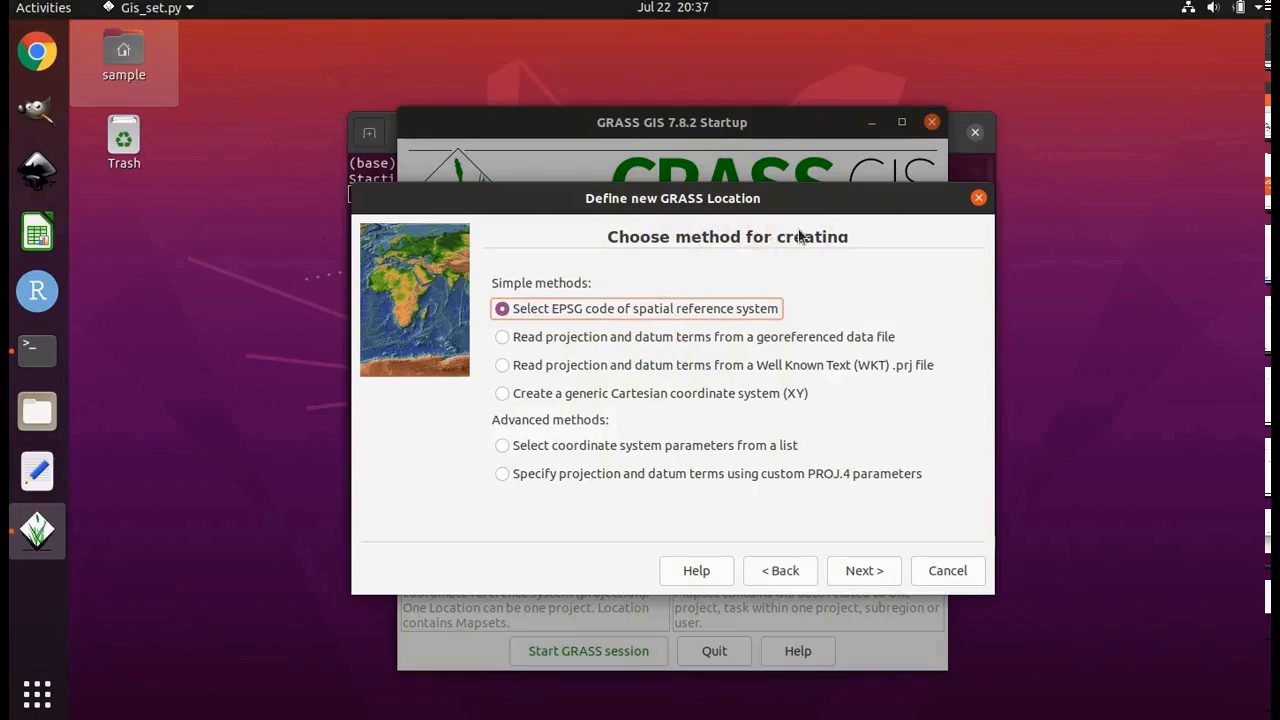
{"action": "left_click", "coordinate": [561, 341]}
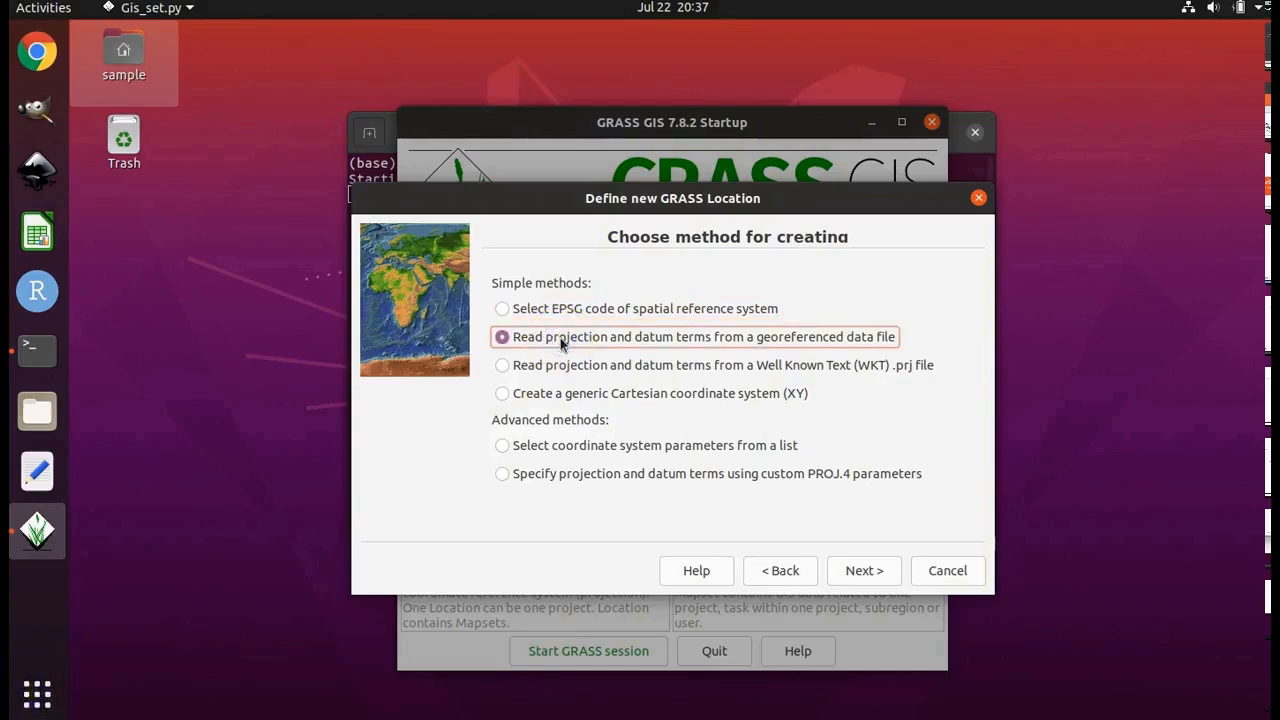
{"action": "left_click", "coordinate": [866, 578]}
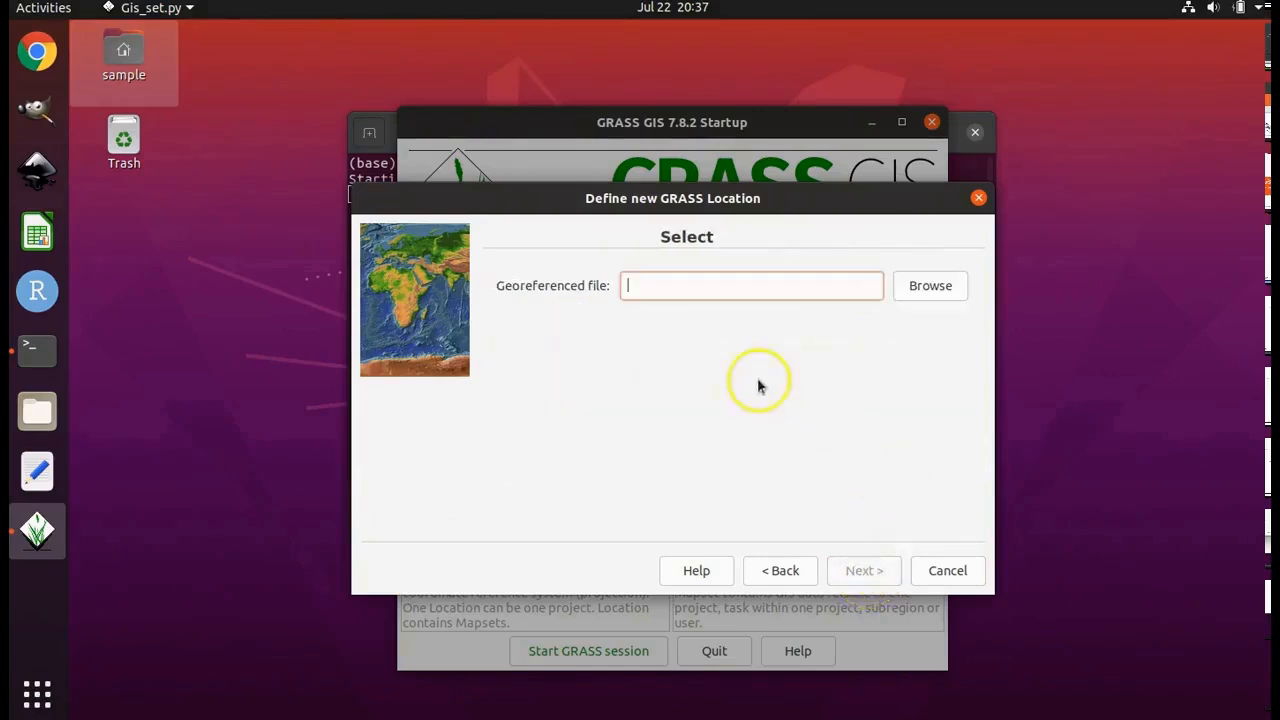
Step: Choose Texas_counties.shp from grassdata/projections lab layers/Texas_counties as the georeferenced file and continue to the location summary
{"action": "left_click", "coordinate": [938, 288]}
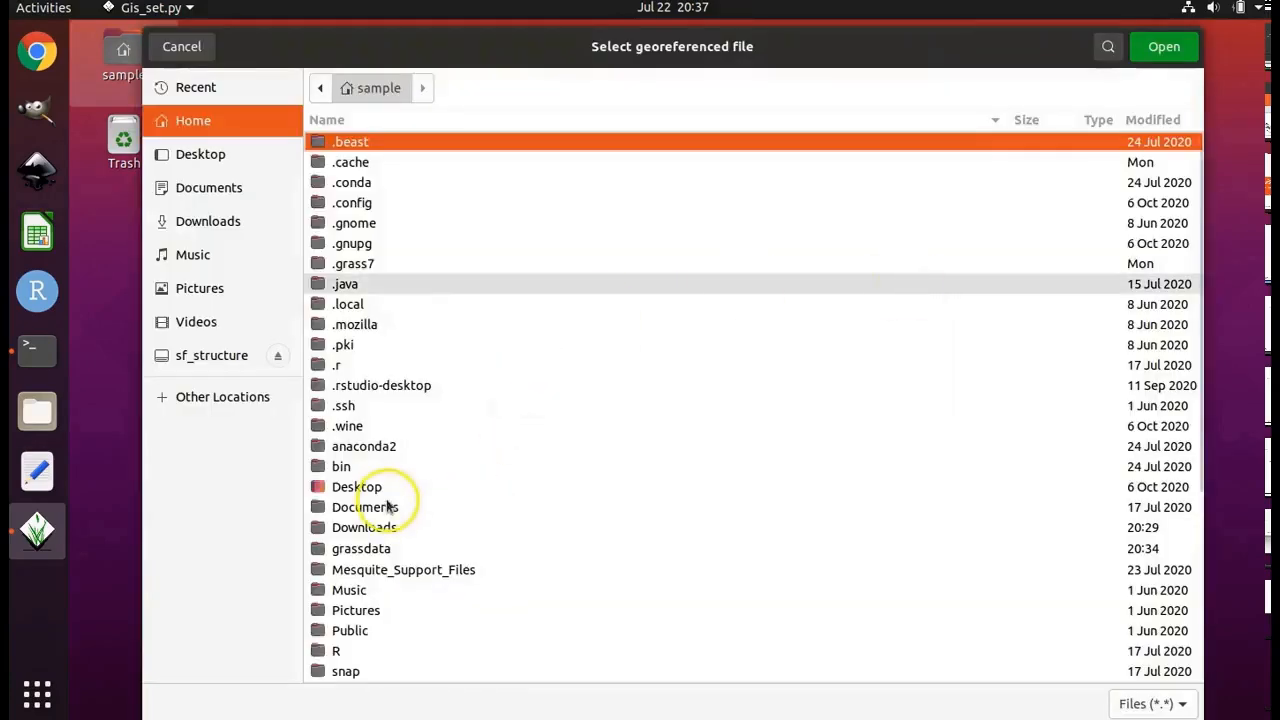
{"action": "double_click", "coordinate": [386, 548]}
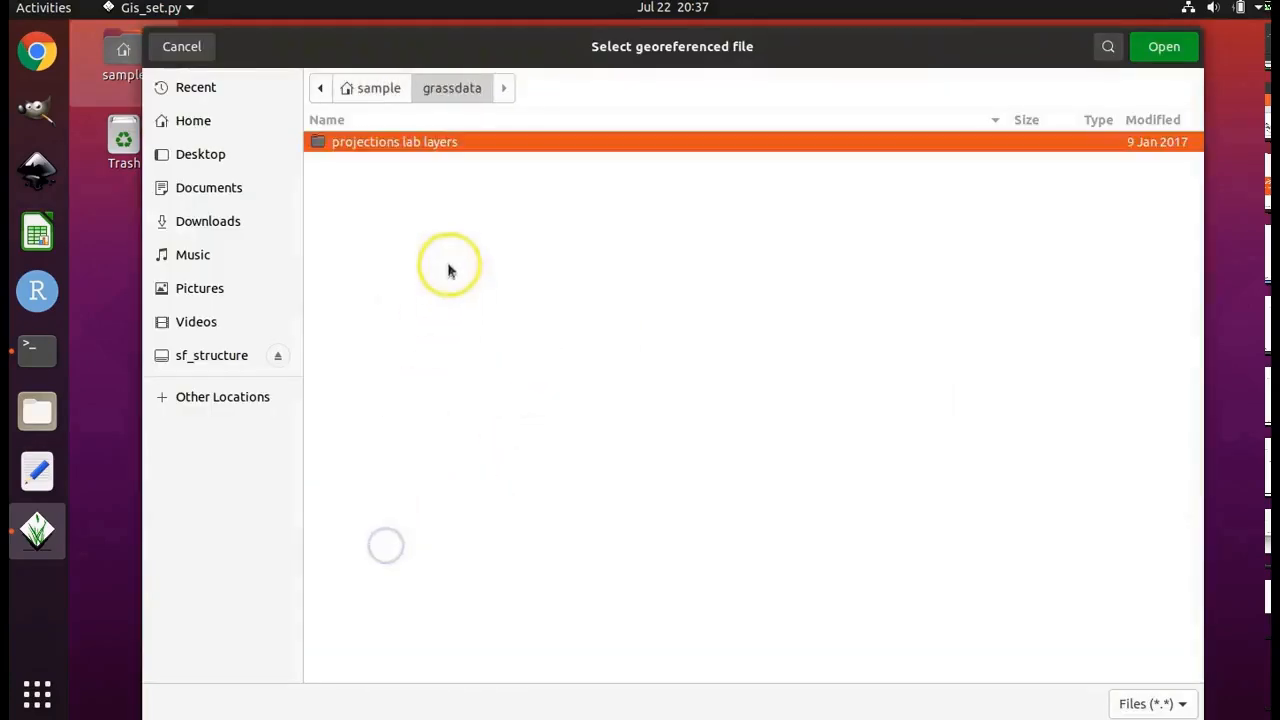
{"action": "double_click", "coordinate": [443, 142]}
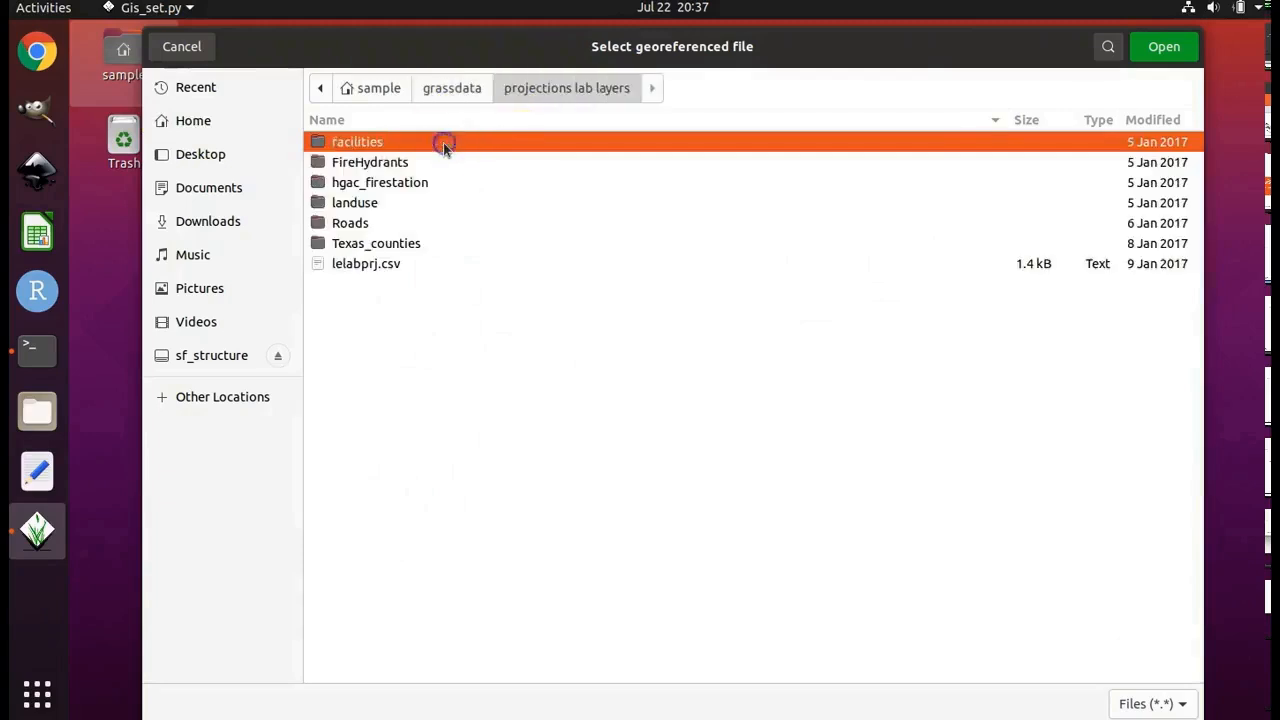
{"action": "left_click", "coordinate": [380, 245]}
{"action": "double_click", "coordinate": [380, 245]}
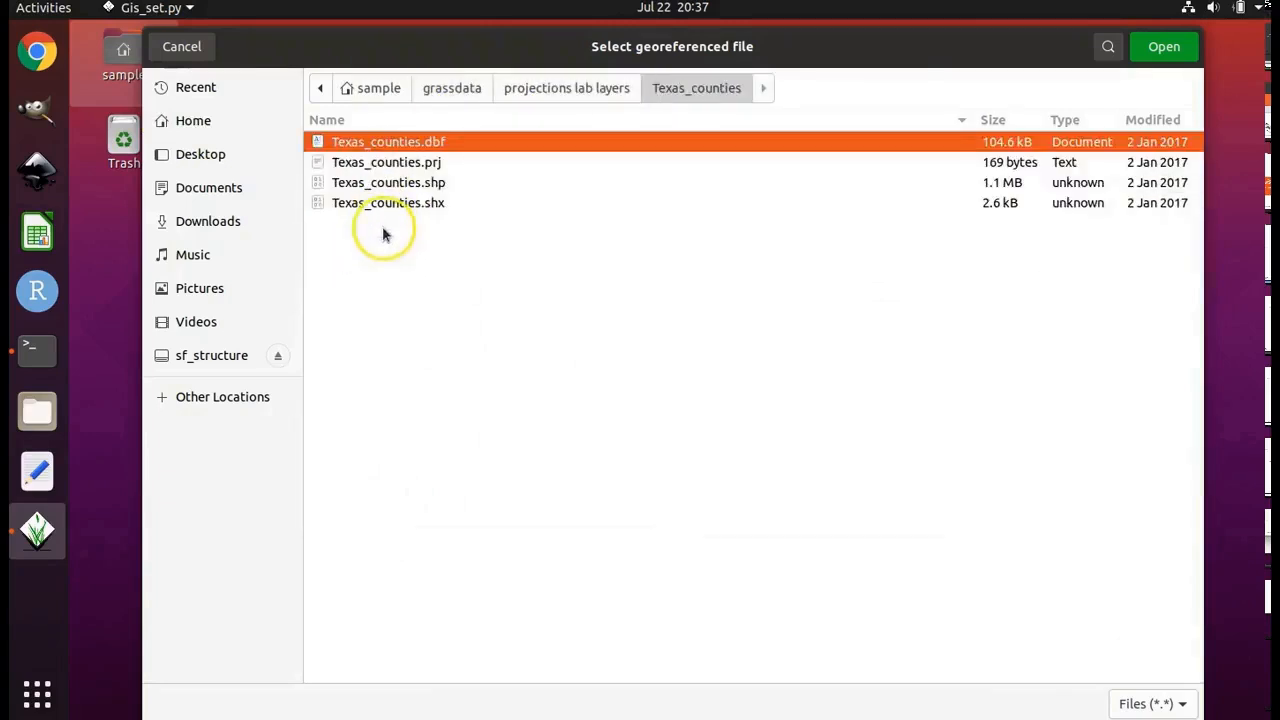
{"action": "left_click", "coordinate": [387, 183]}
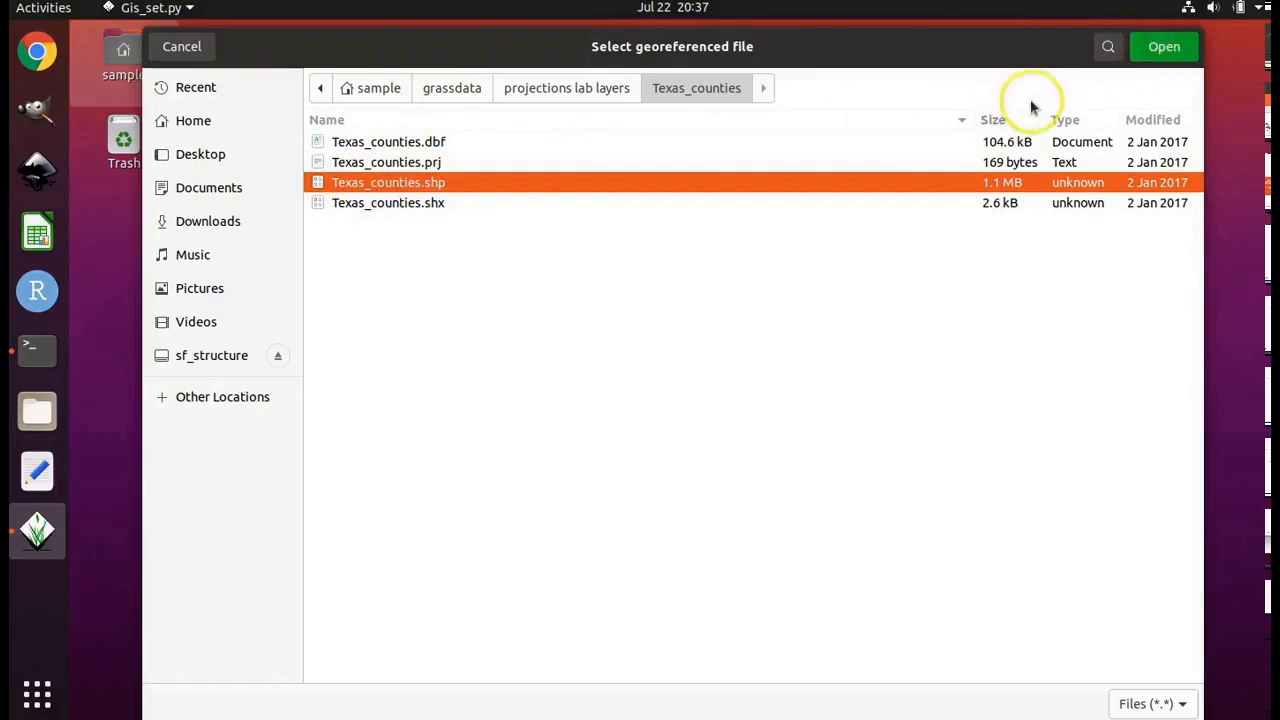
{"action": "left_click", "coordinate": [1165, 50]}
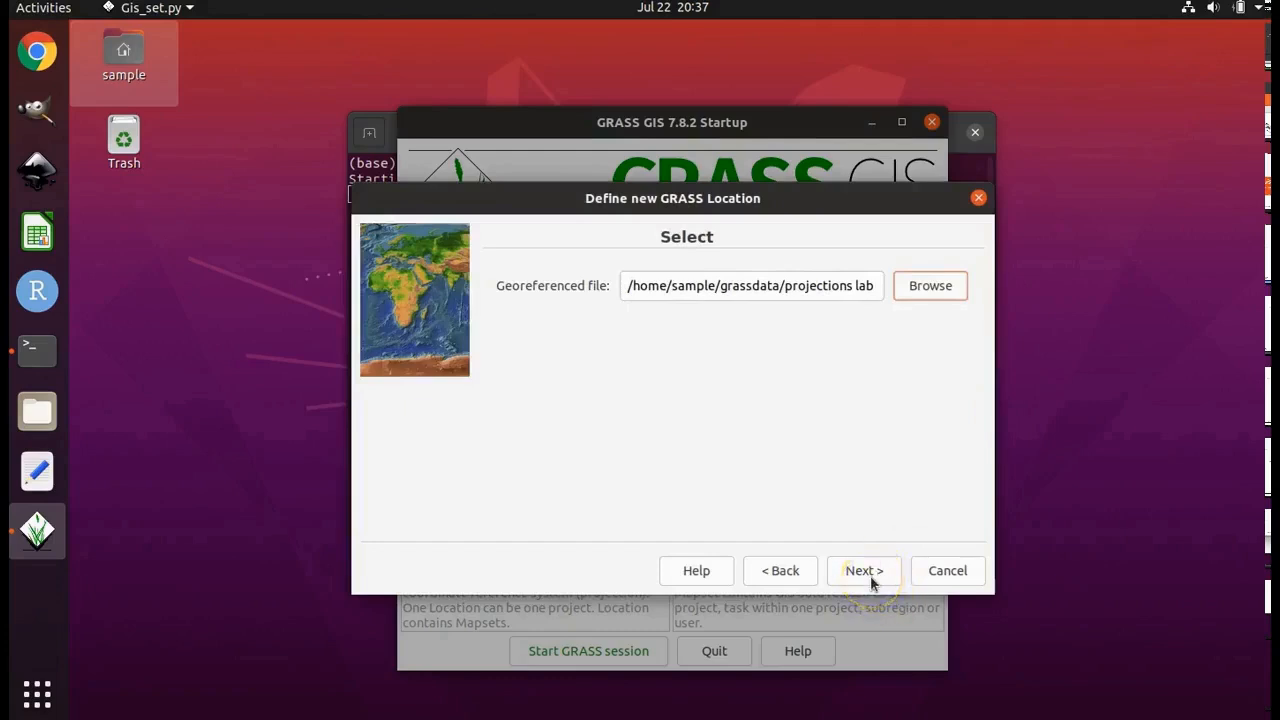
{"action": "left_click", "coordinate": [866, 571]}
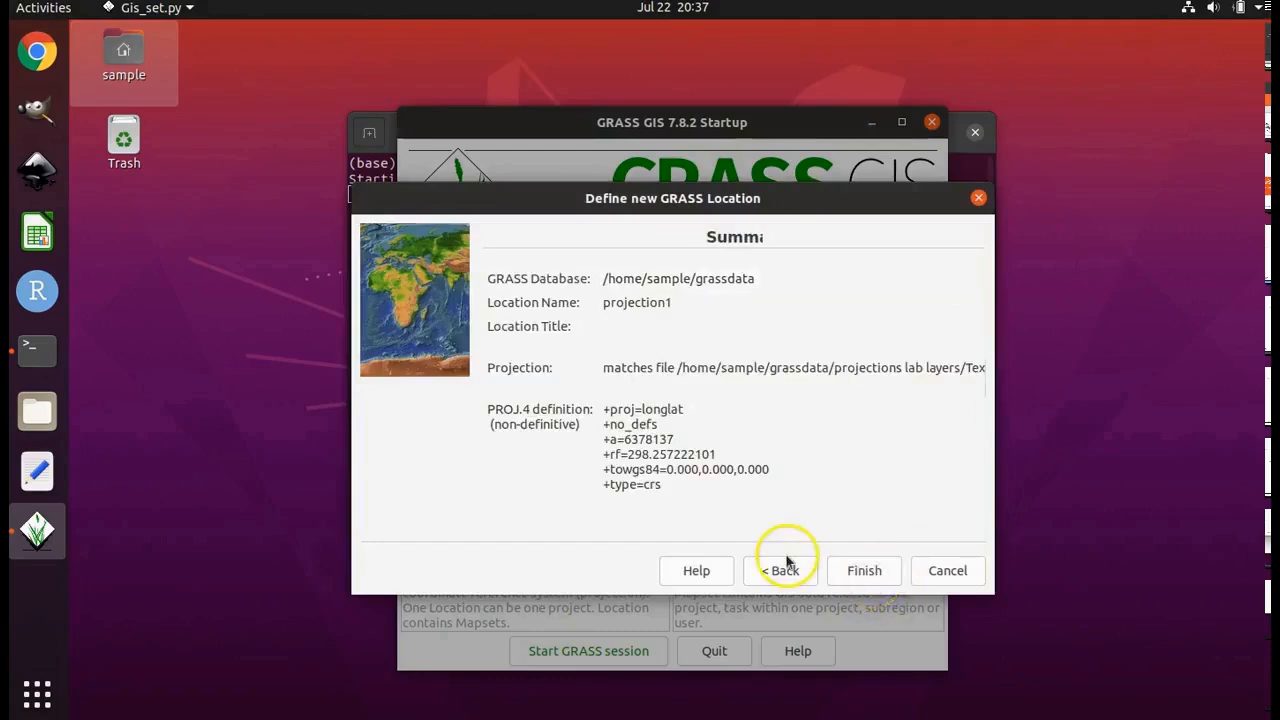
Step: Finish creating the projection1 location with the Texas_counties.shp data imported and start a GRASS session in it
{"action": "left_click", "coordinate": [869, 576]}
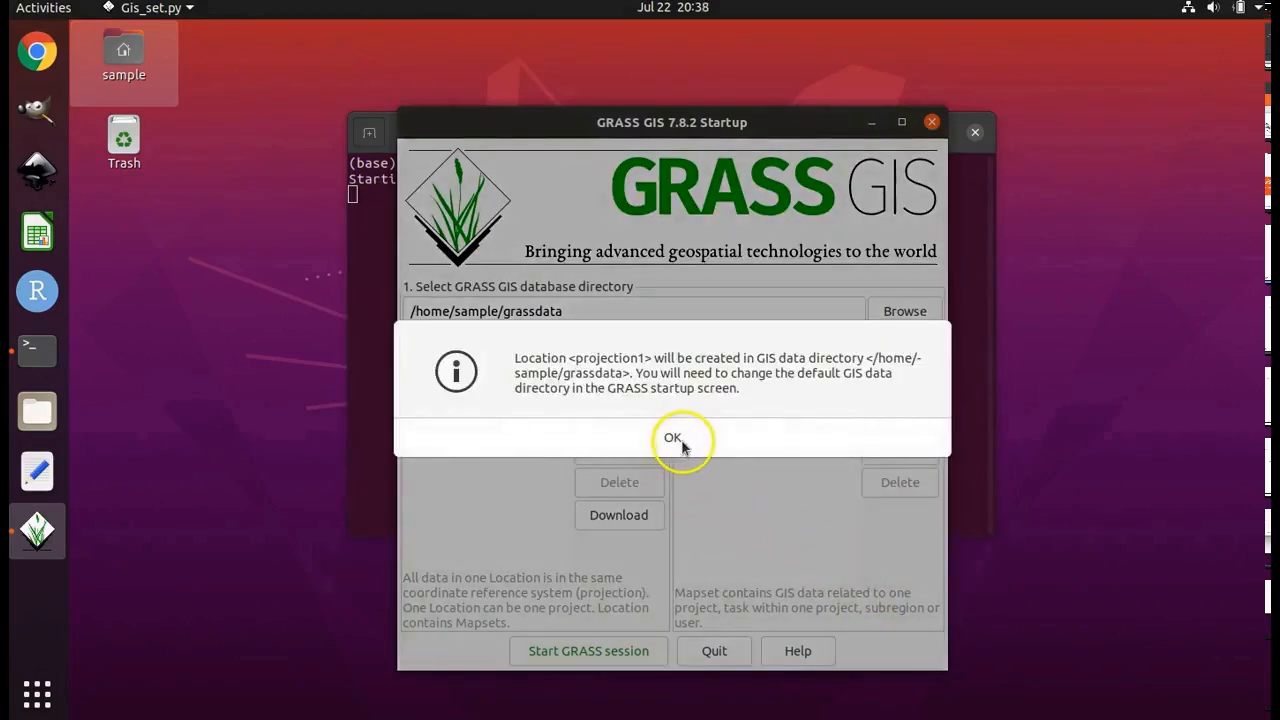
{"action": "left_click", "coordinate": [682, 446]}
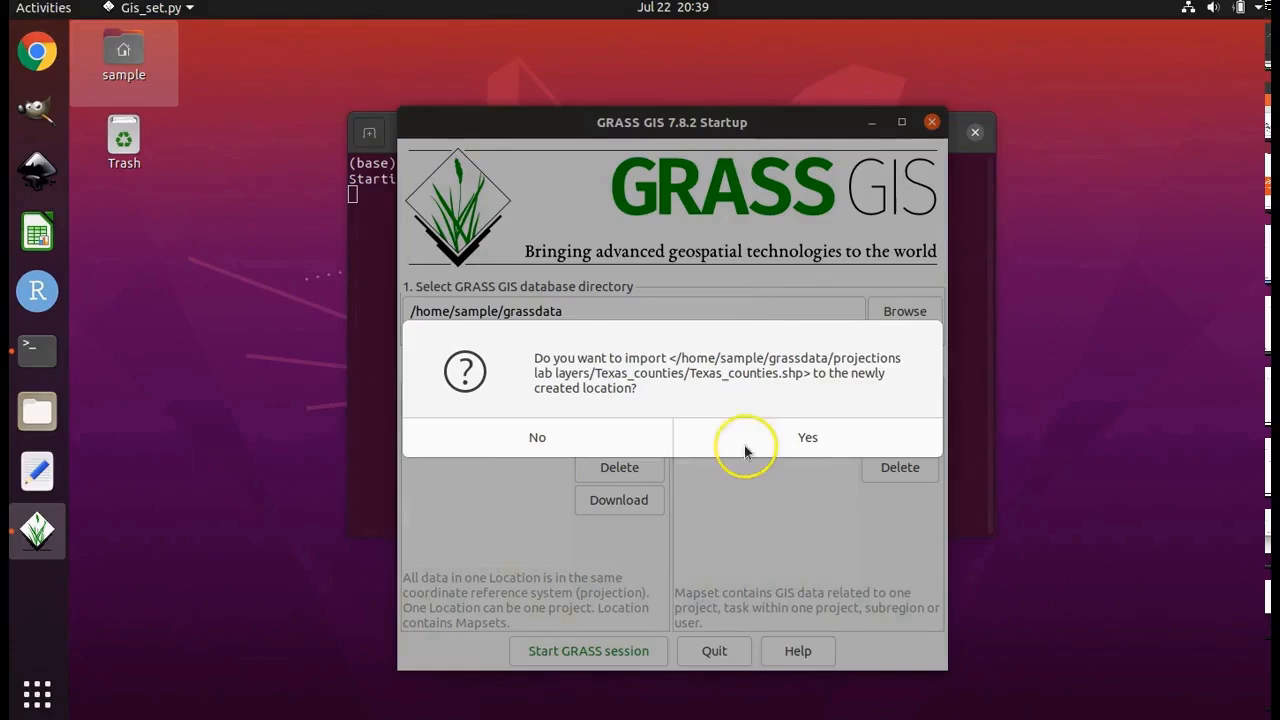
{"action": "left_click", "coordinate": [800, 443]}
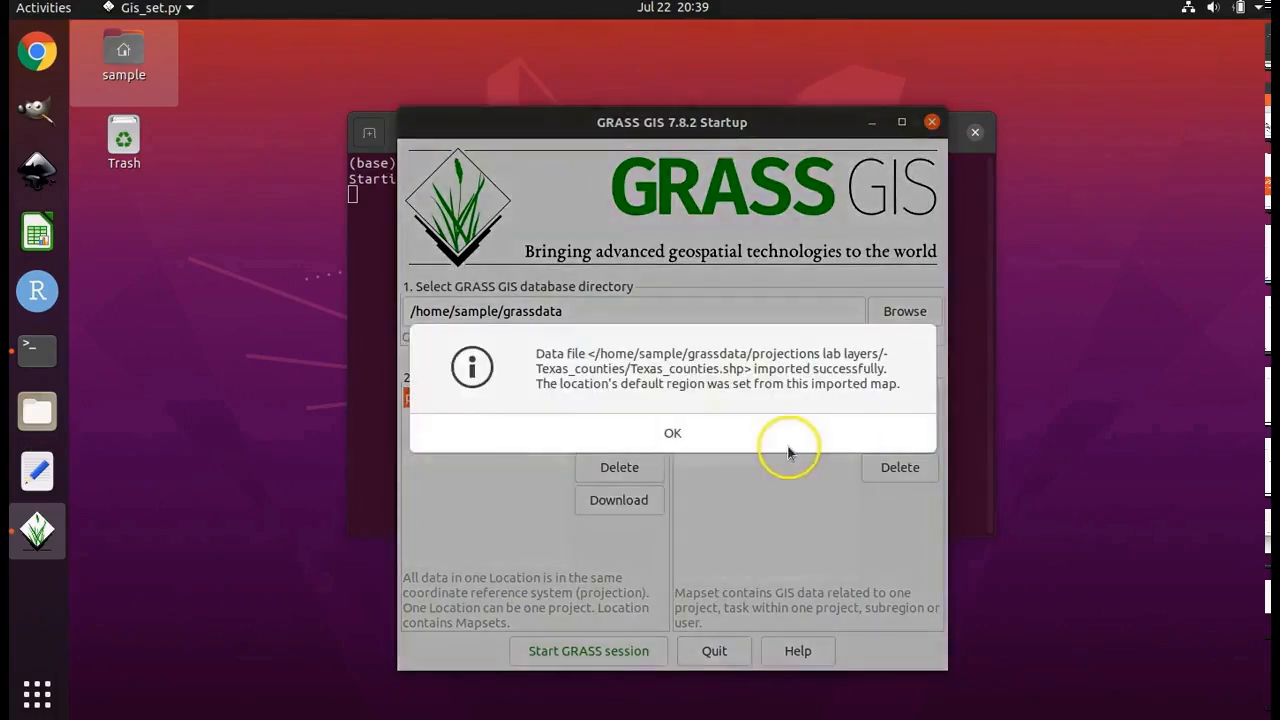
{"action": "left_click", "coordinate": [661, 438]}
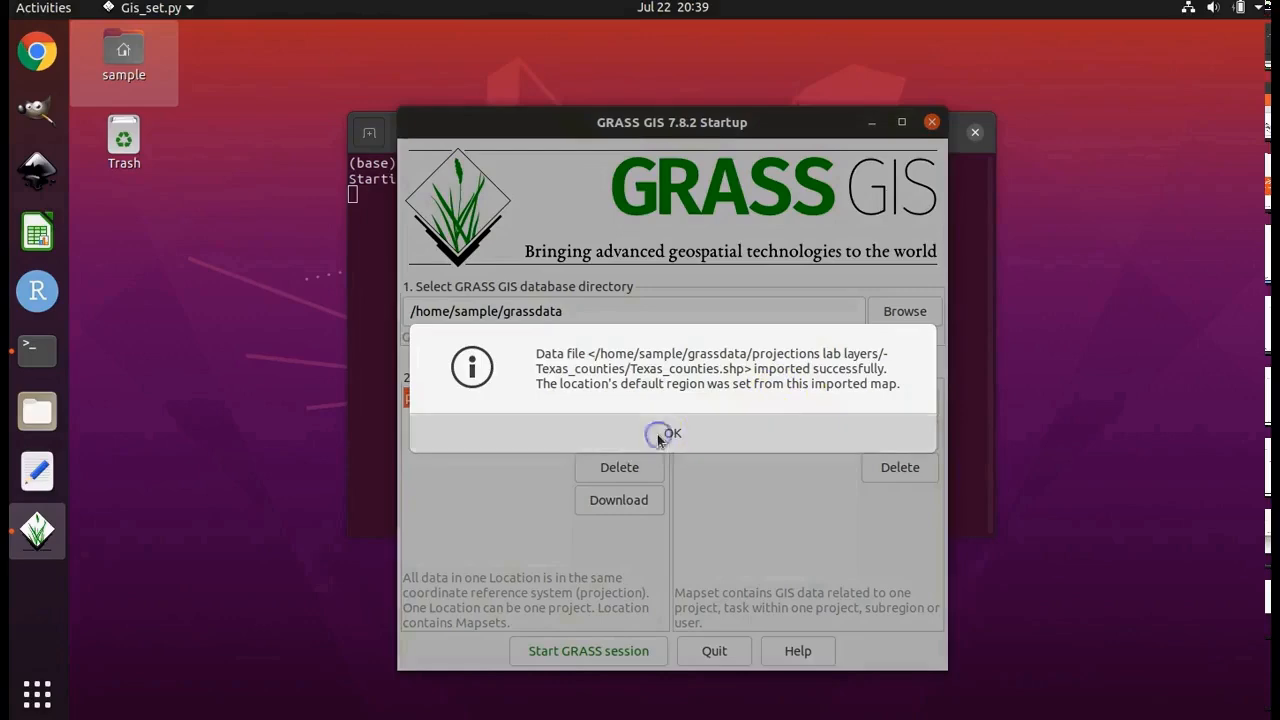
{"action": "left_click", "coordinate": [585, 652]}
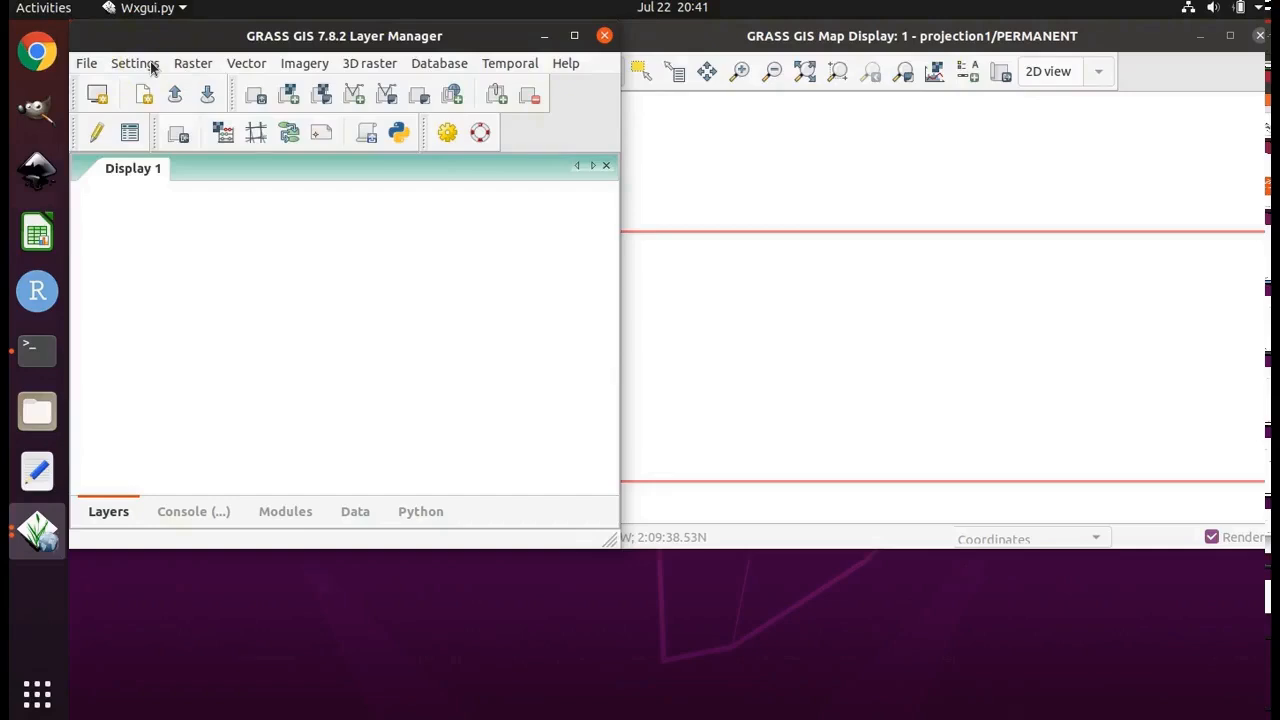
Step: Display the location's map projection information and examine the proj entry in the output
{"action": "left_click", "coordinate": [152, 67]}
{"action": "left_click", "coordinate": [202, 132]}
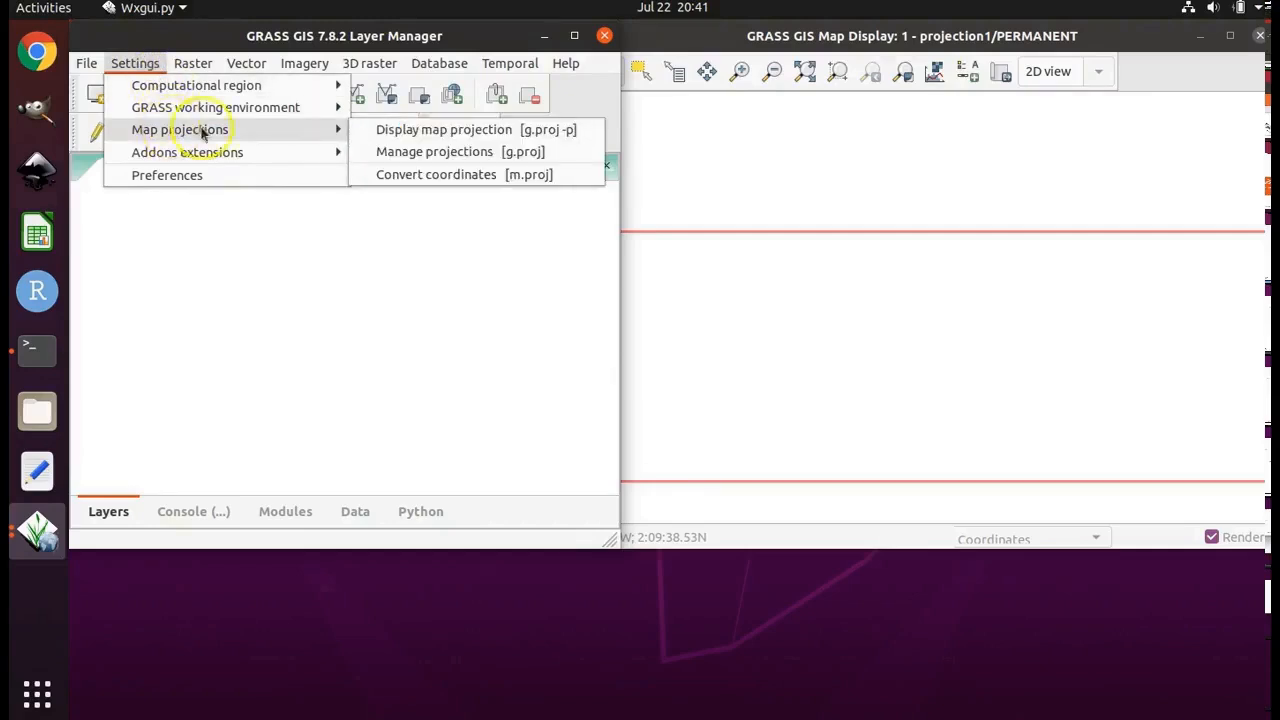
{"action": "left_click", "coordinate": [459, 133]}
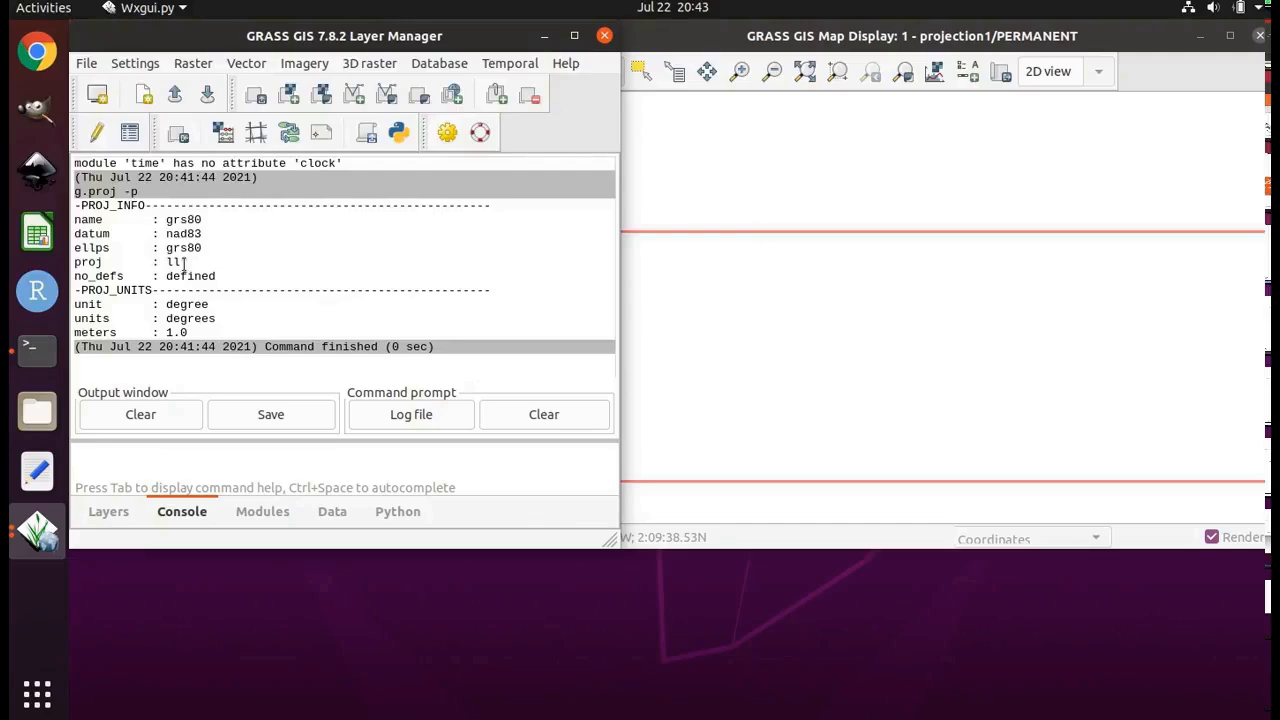
{"action": "left_click_drag", "start_coordinate": [181, 262], "coordinate": [74, 262]}
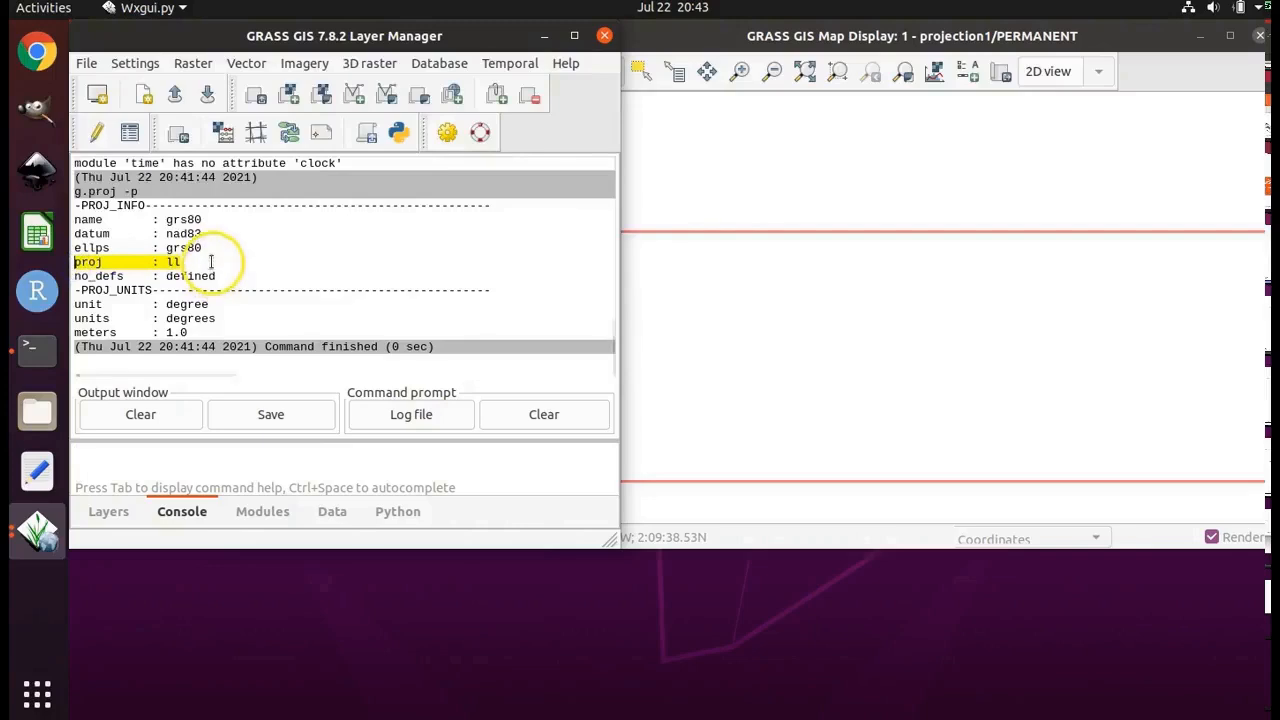
{"action": "left_click", "coordinate": [211, 264]}
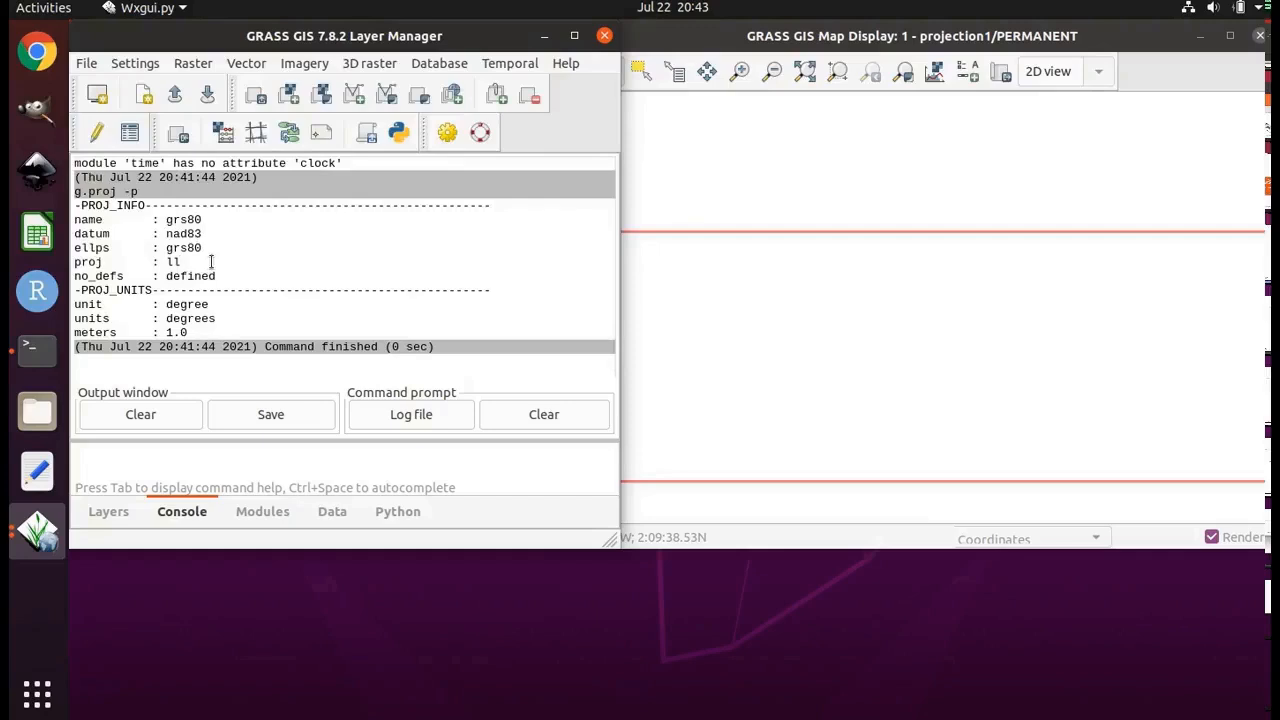
{"action": "left_click", "coordinate": [22, 694]}
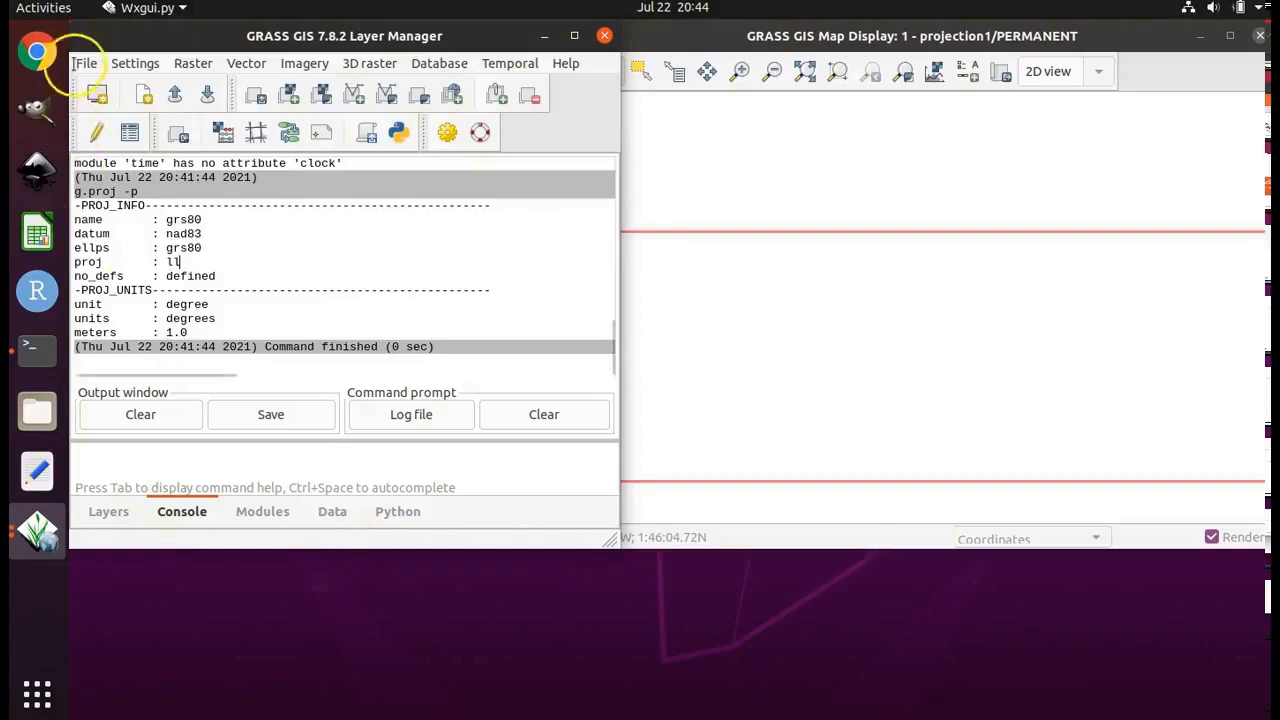
Step: Add the Texas_counties@PERMANENT vector map to Display 1, showing feature geometry, and zoom the map display to that layer
{"action": "left_click", "coordinate": [118, 514]}
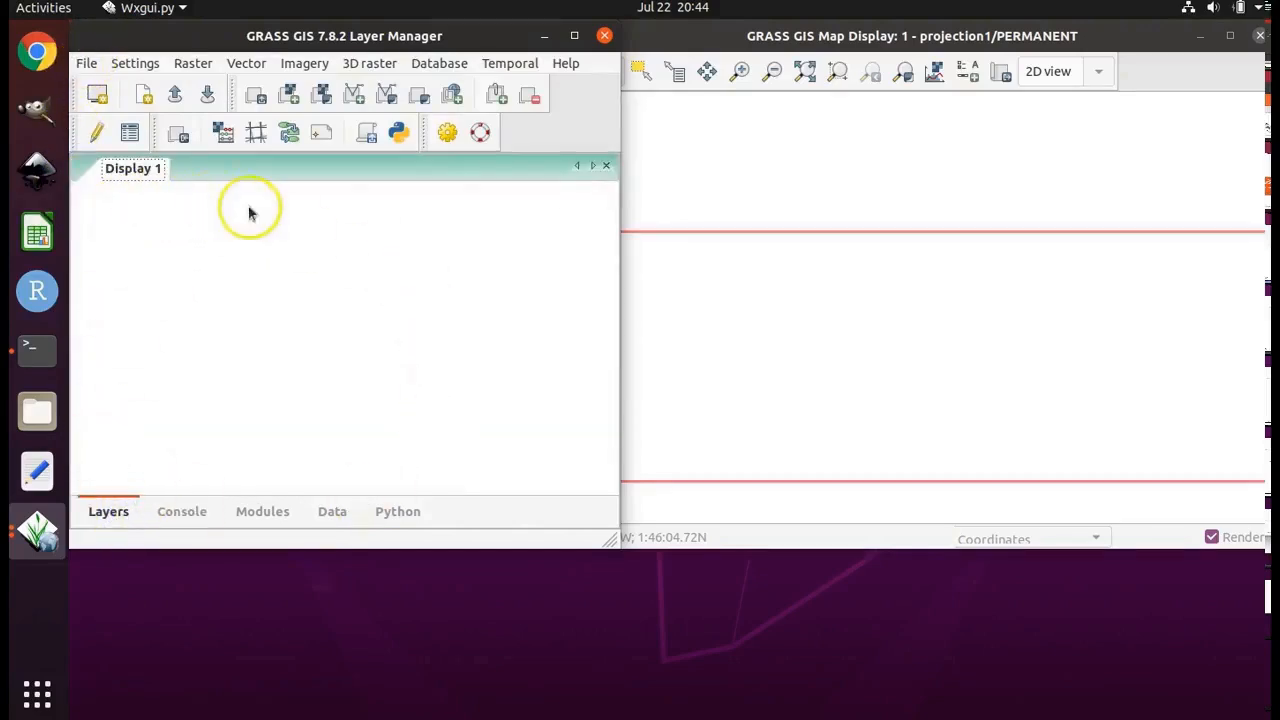
{"action": "left_click", "coordinate": [84, 66]}
{"action": "mouse_move", "coordinate": [98, 112]}
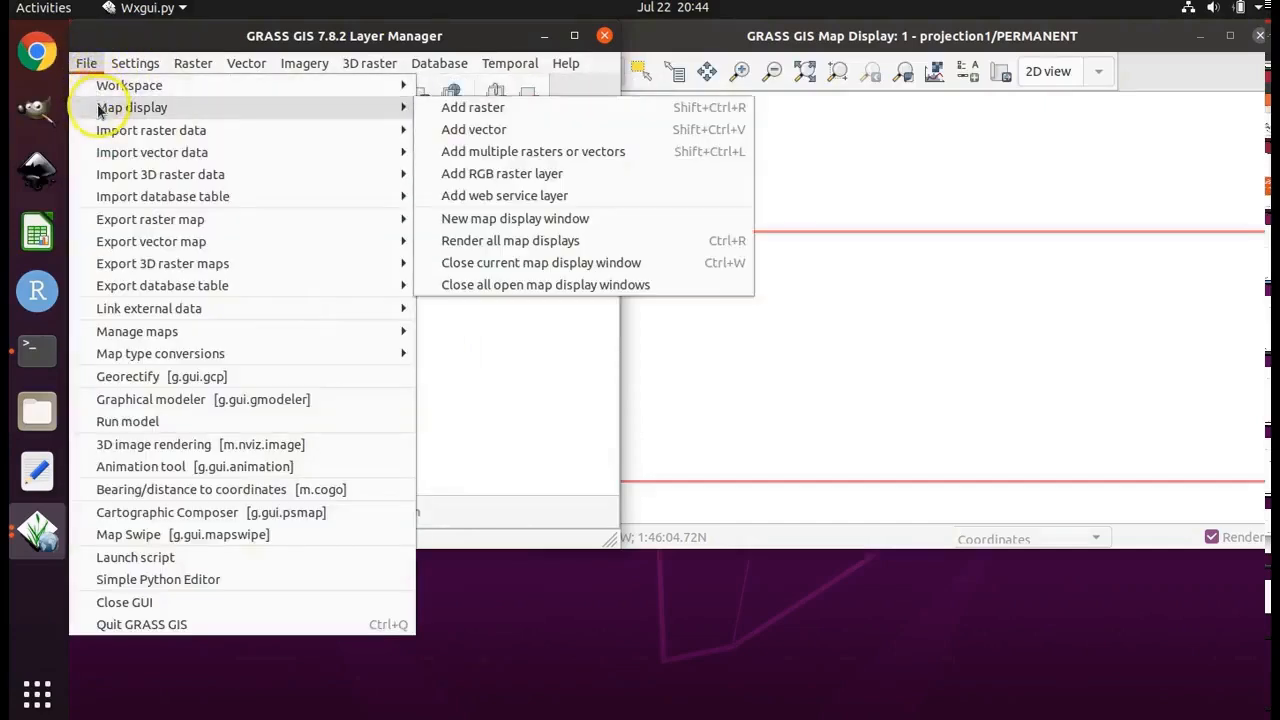
{"action": "left_click", "coordinate": [518, 131]}
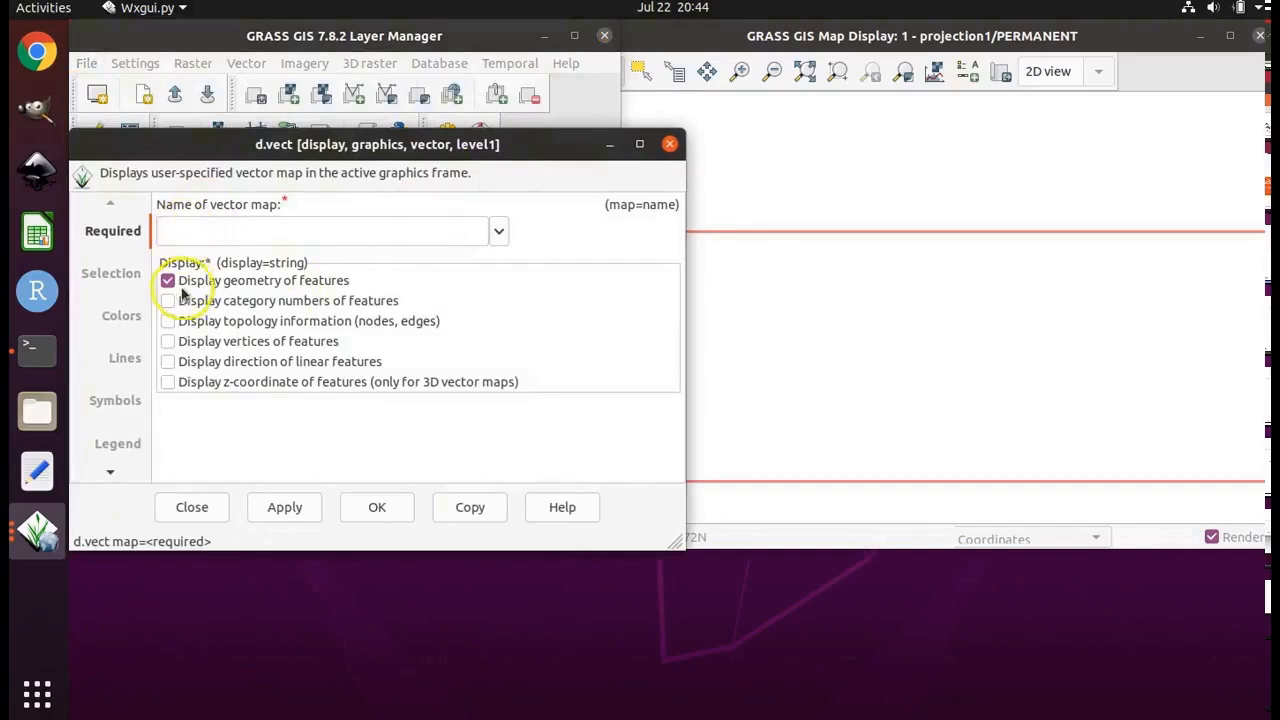
{"action": "left_click", "coordinate": [500, 232]}
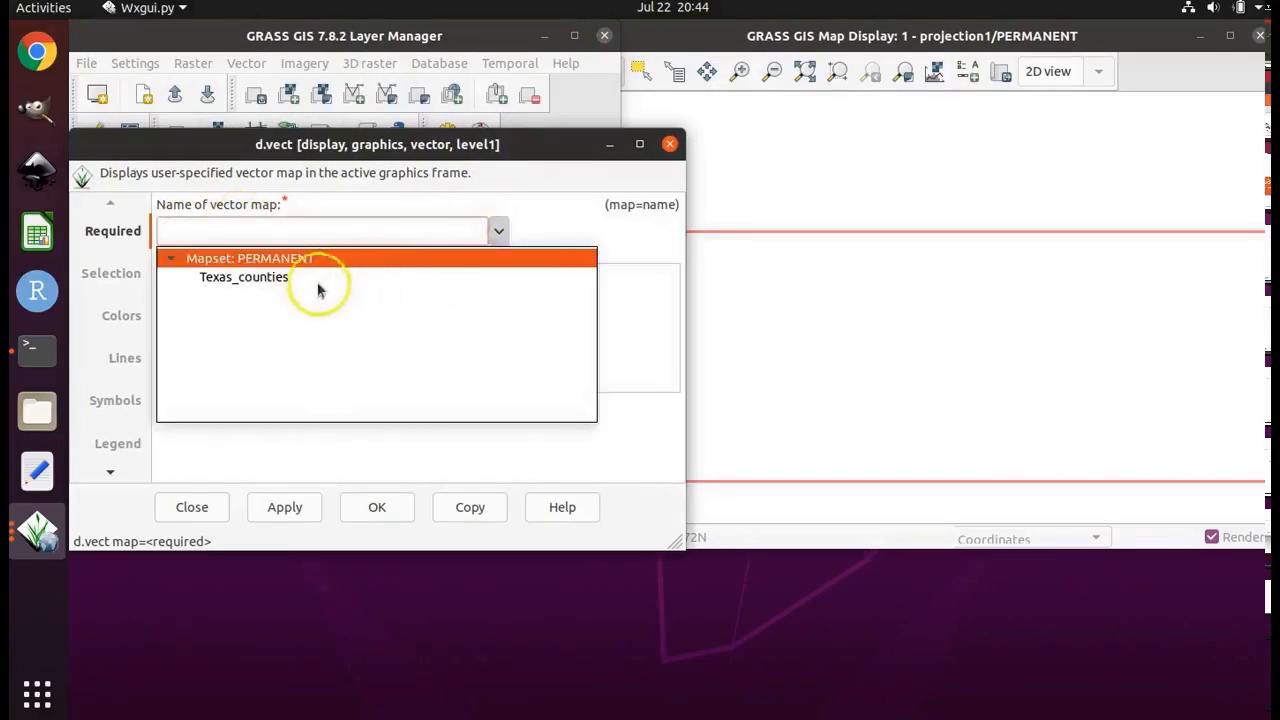
{"action": "left_click", "coordinate": [260, 280]}
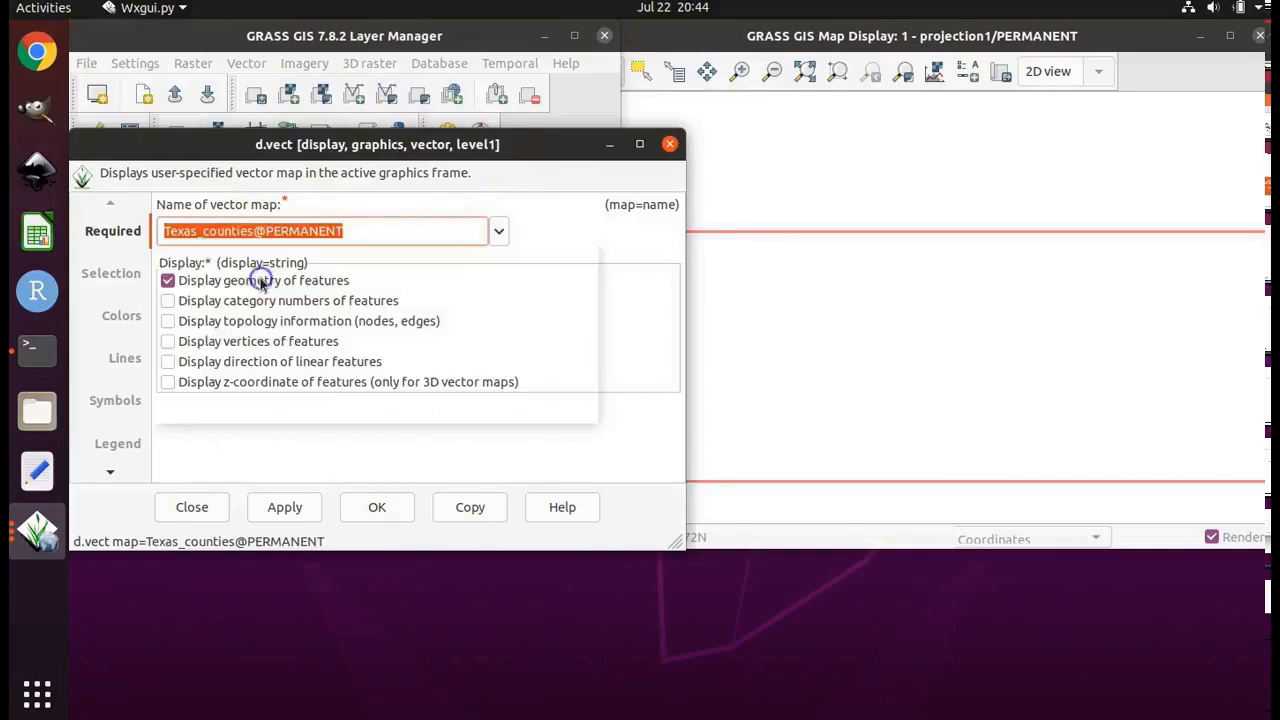
{"action": "left_click", "coordinate": [356, 509]}
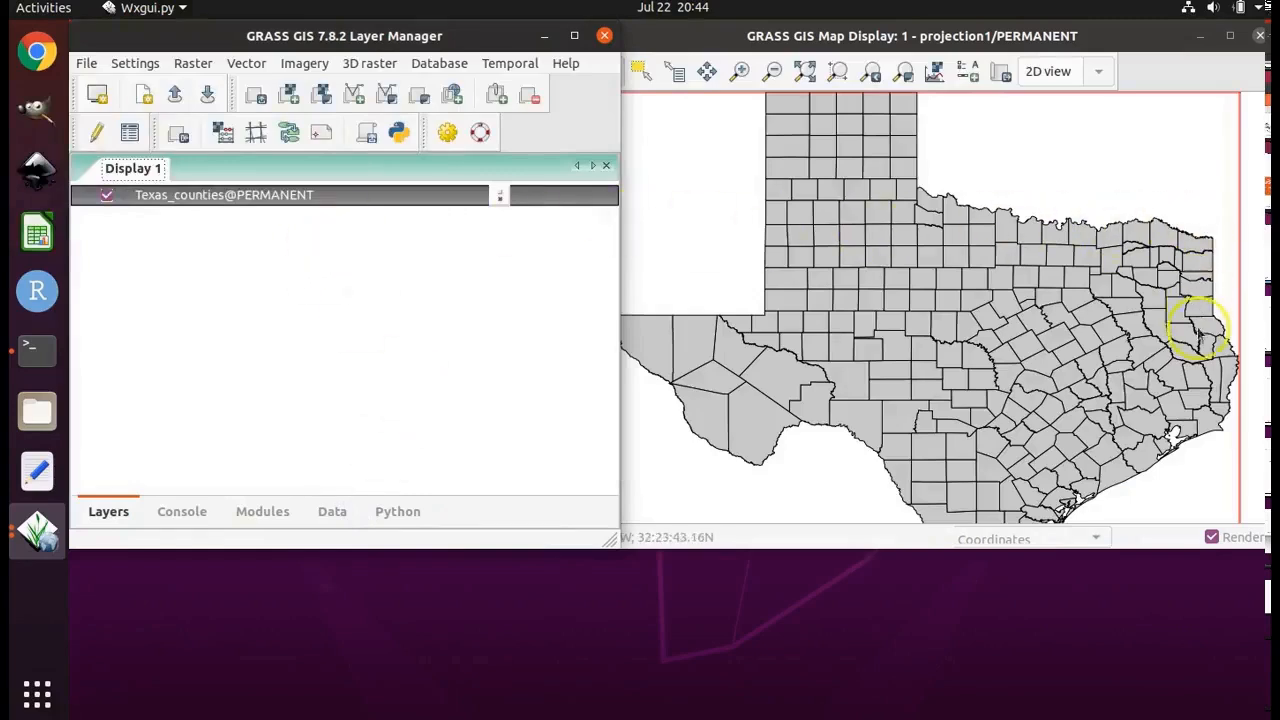
{"action": "right_click", "coordinate": [194, 199]}
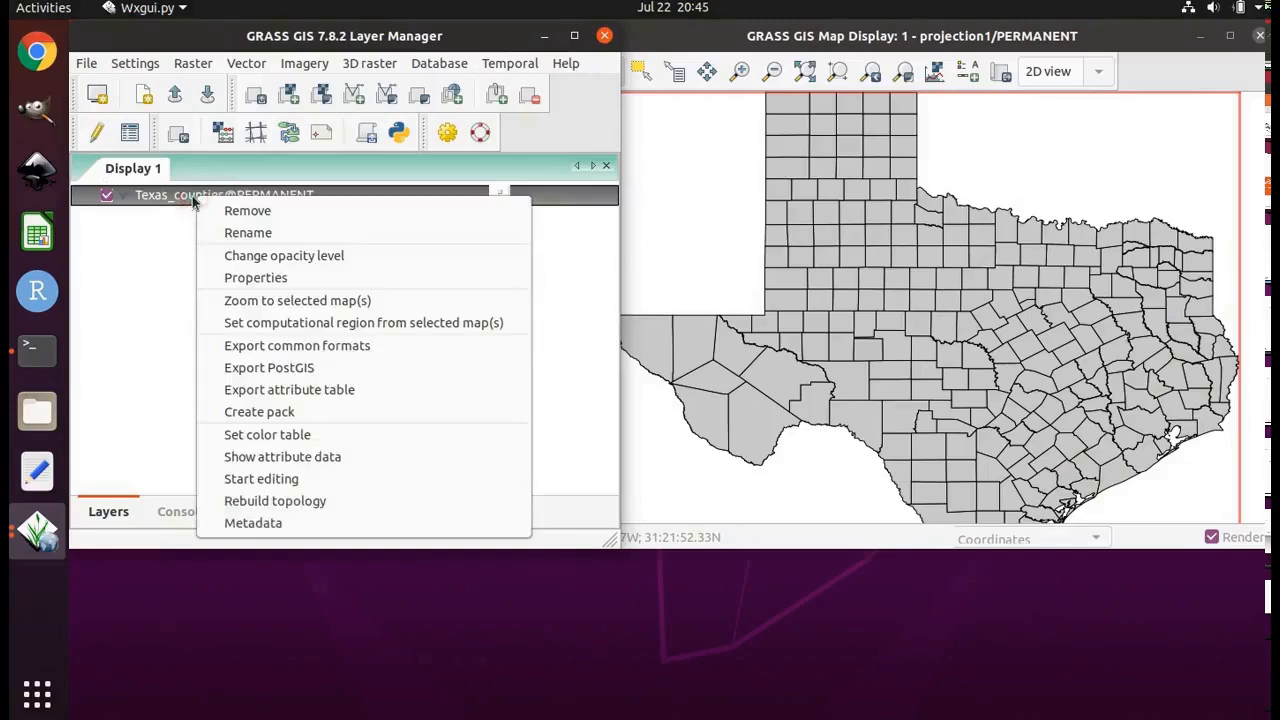
{"action": "left_click", "coordinate": [268, 300]}
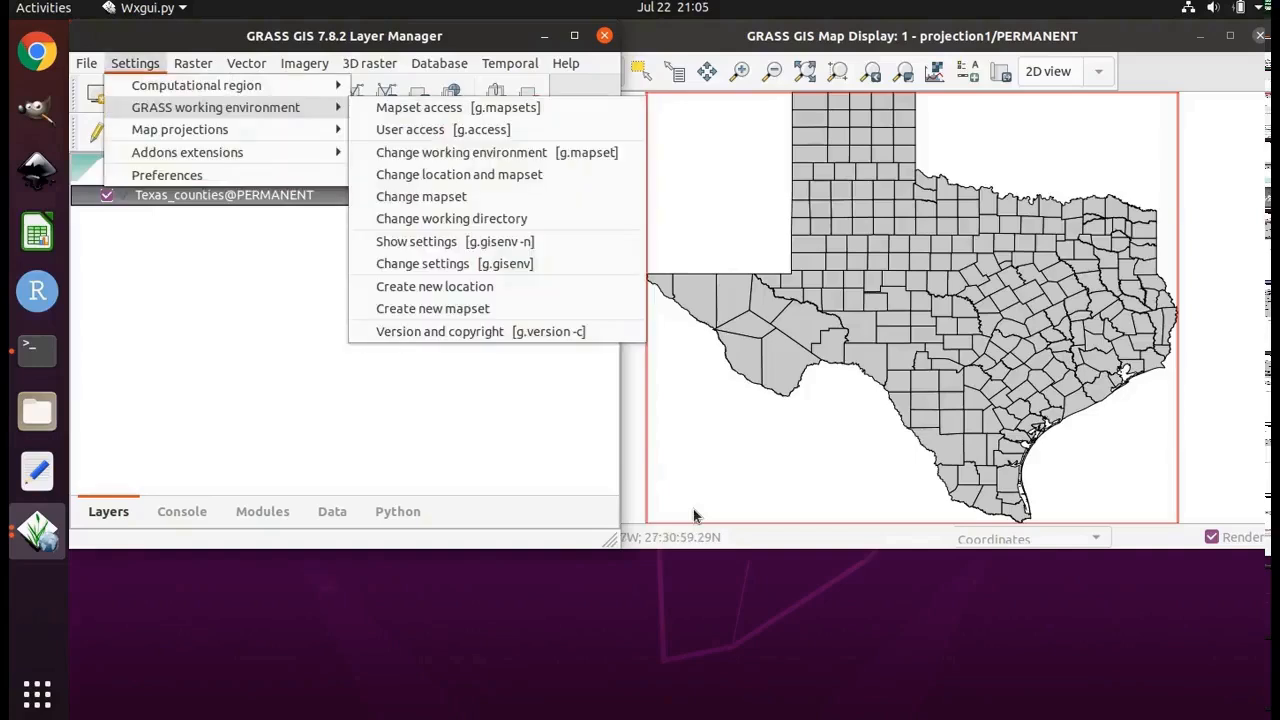
Step: Start a new GRASS location named projection2 that reads its projection and datum terms from a georeferenced data file
{"action": "left_click", "coordinate": [131, 64]}
{"action": "left_click", "coordinate": [131, 64]}
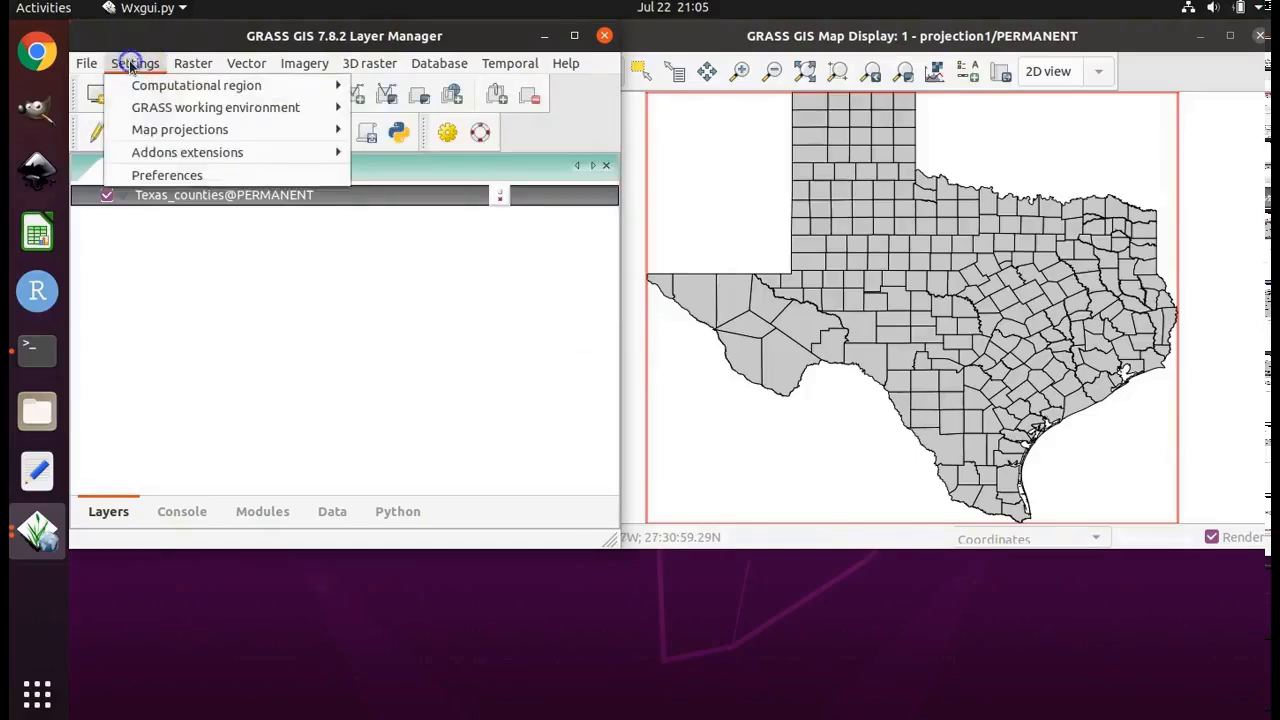
{"action": "mouse_move", "coordinate": [133, 112]}
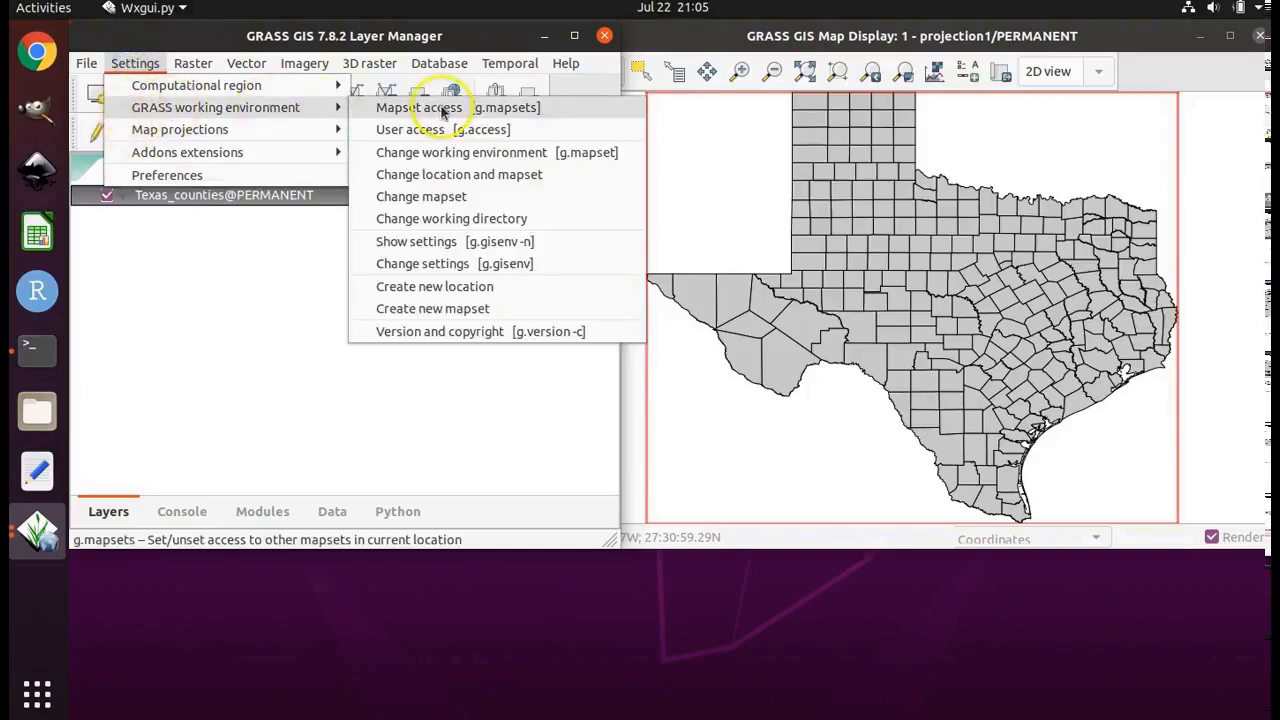
{"action": "left_click", "coordinate": [452, 287]}
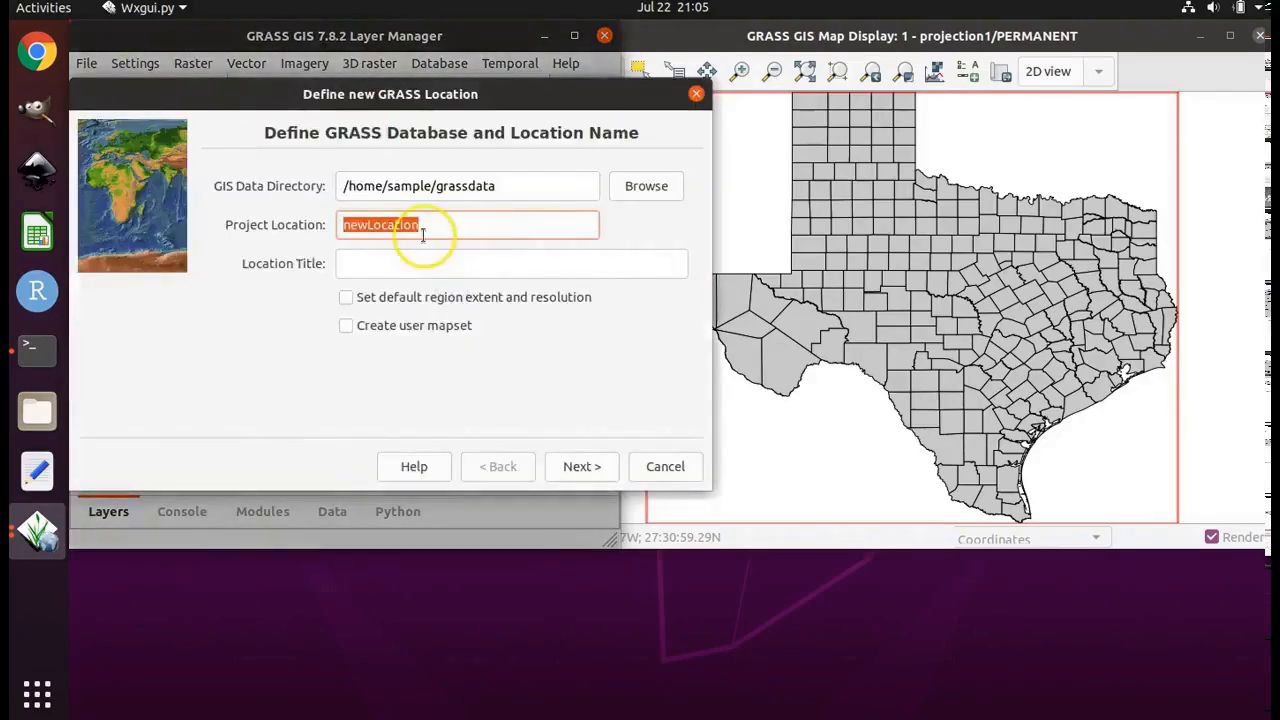
{"action": "type", "text": "pro"}
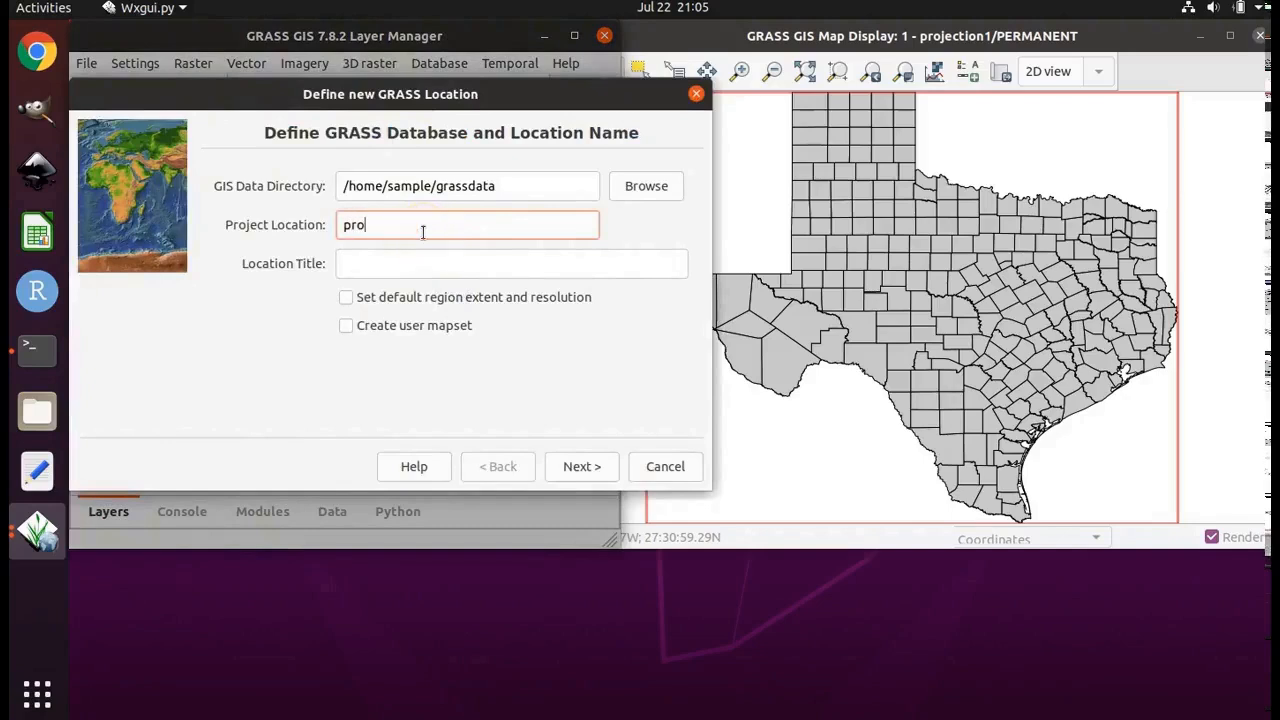
{"action": "type", "text": "jection2"}
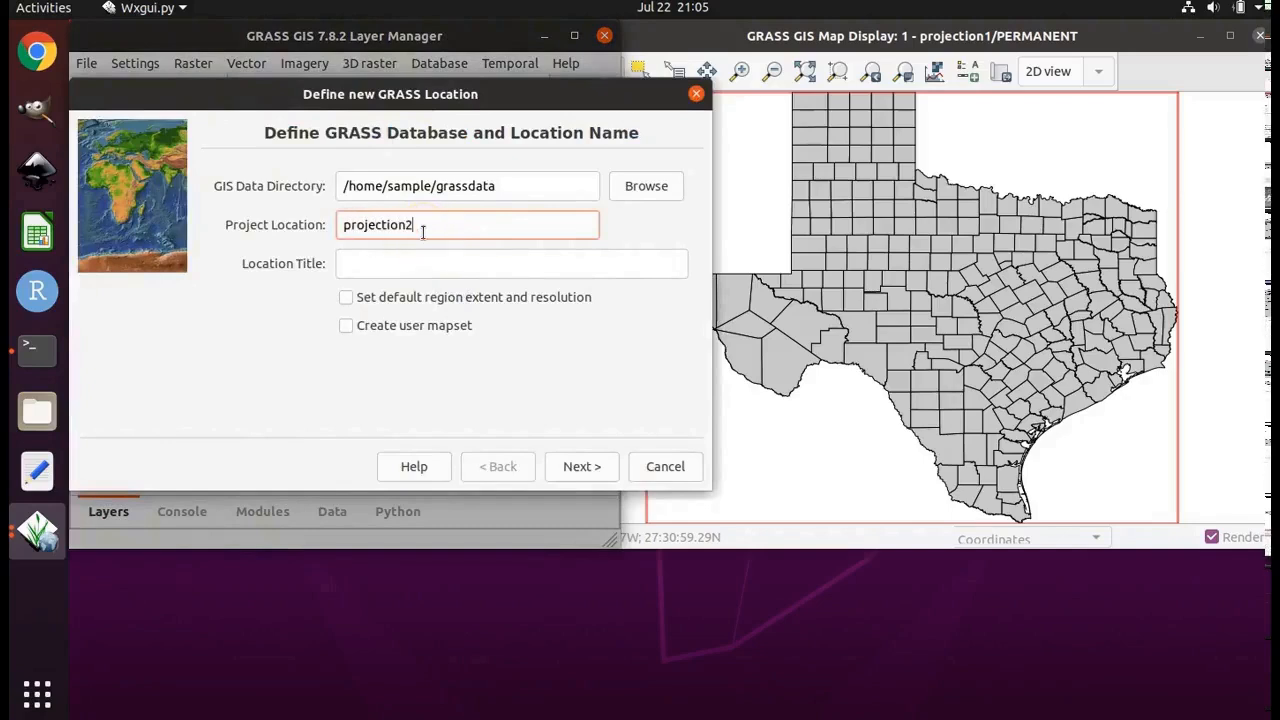
{"action": "left_click", "coordinate": [578, 468]}
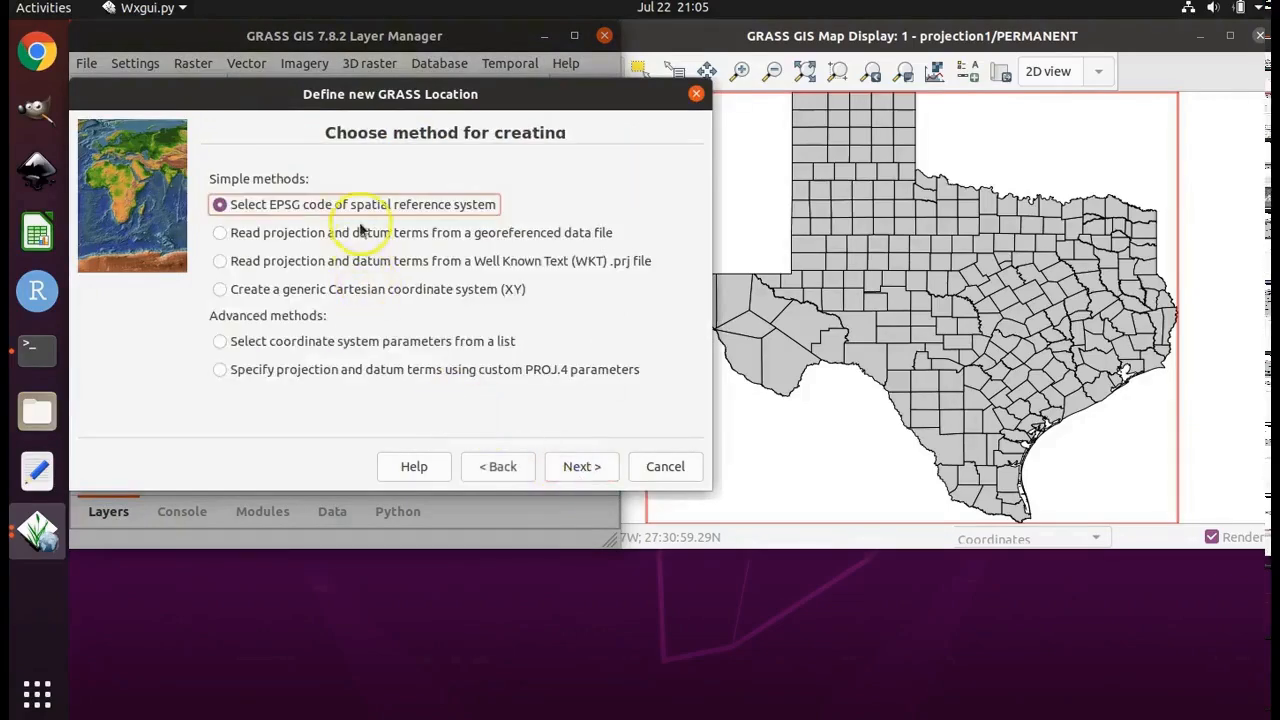
{"action": "left_click", "coordinate": [285, 234]}
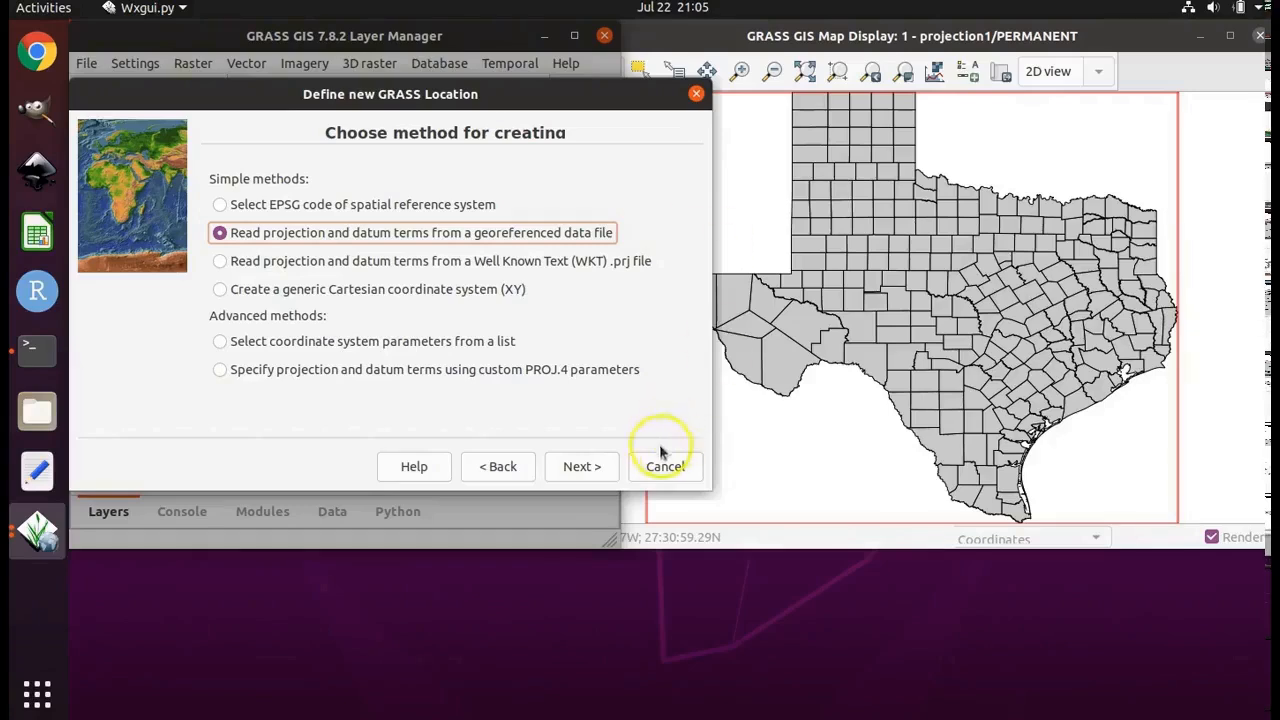
{"action": "left_click", "coordinate": [566, 468]}
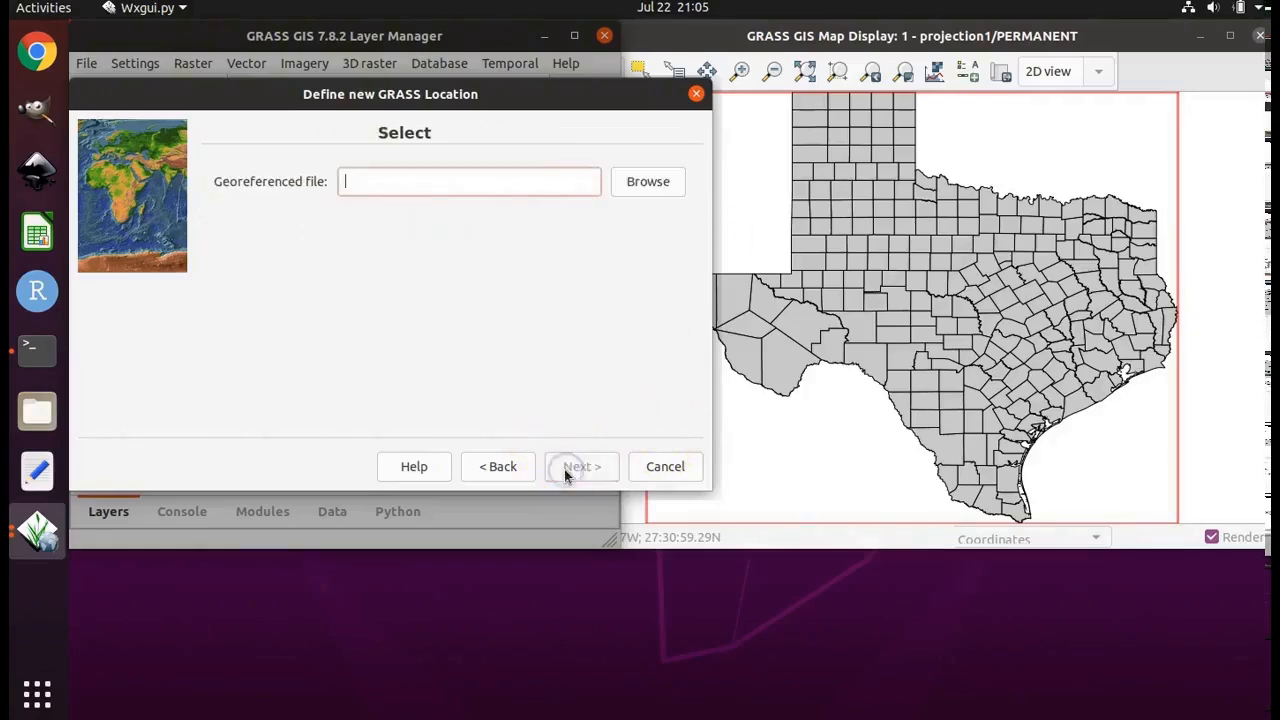
Step: Choose facilities.shp from grassdata/projections lab layers/facilities as the georeferenced file and continue to the location summary
{"action": "left_click", "coordinate": [634, 182]}
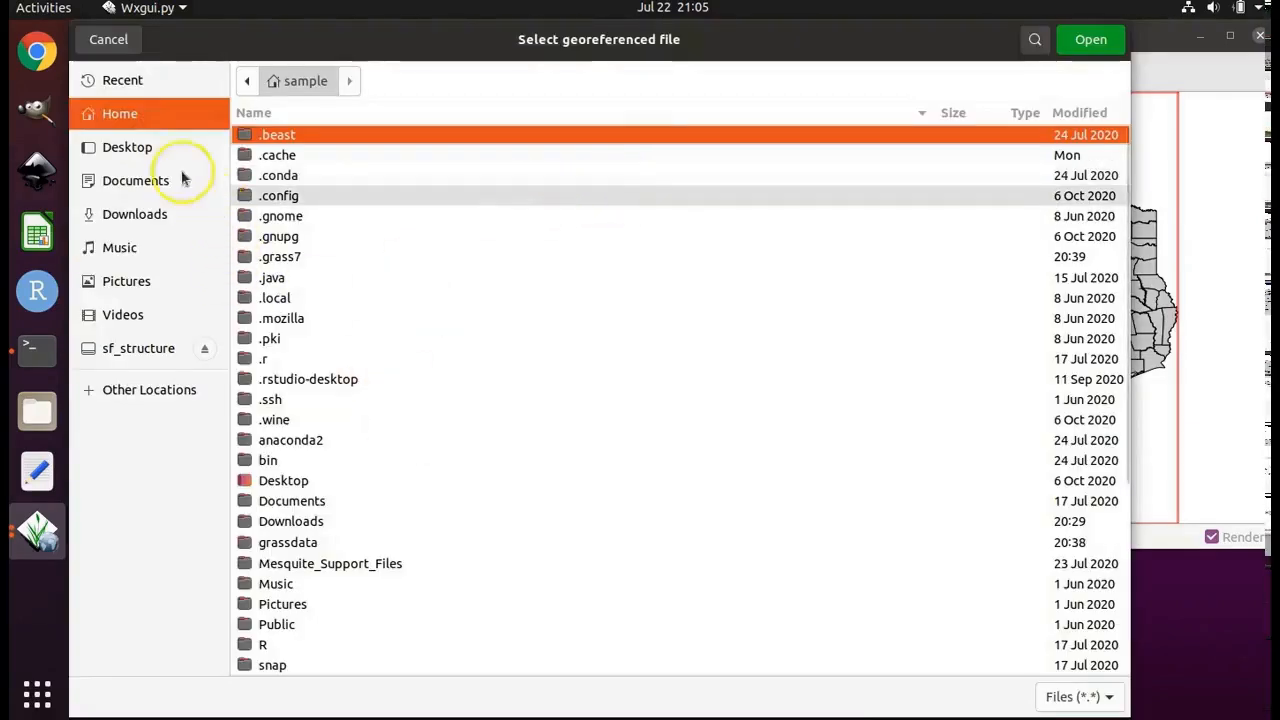
{"action": "left_click", "coordinate": [149, 111]}
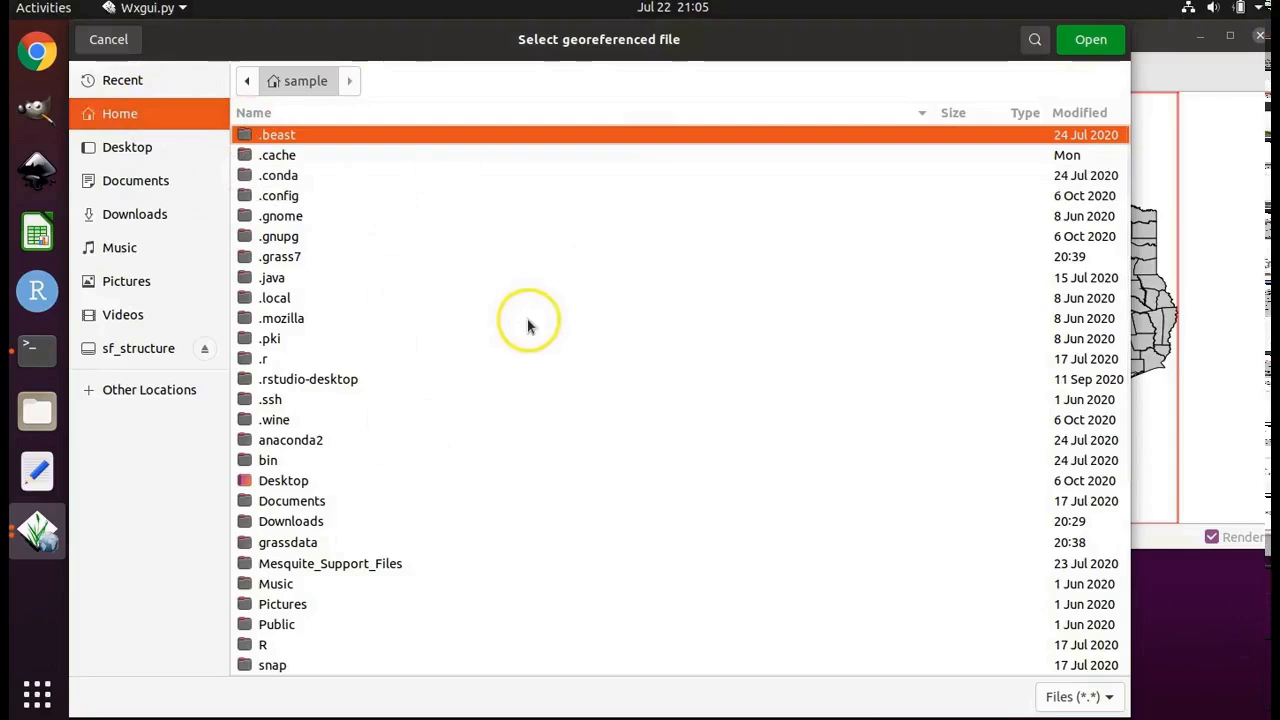
{"action": "double_click", "coordinate": [317, 544]}
{"action": "left_click", "coordinate": [327, 157]}
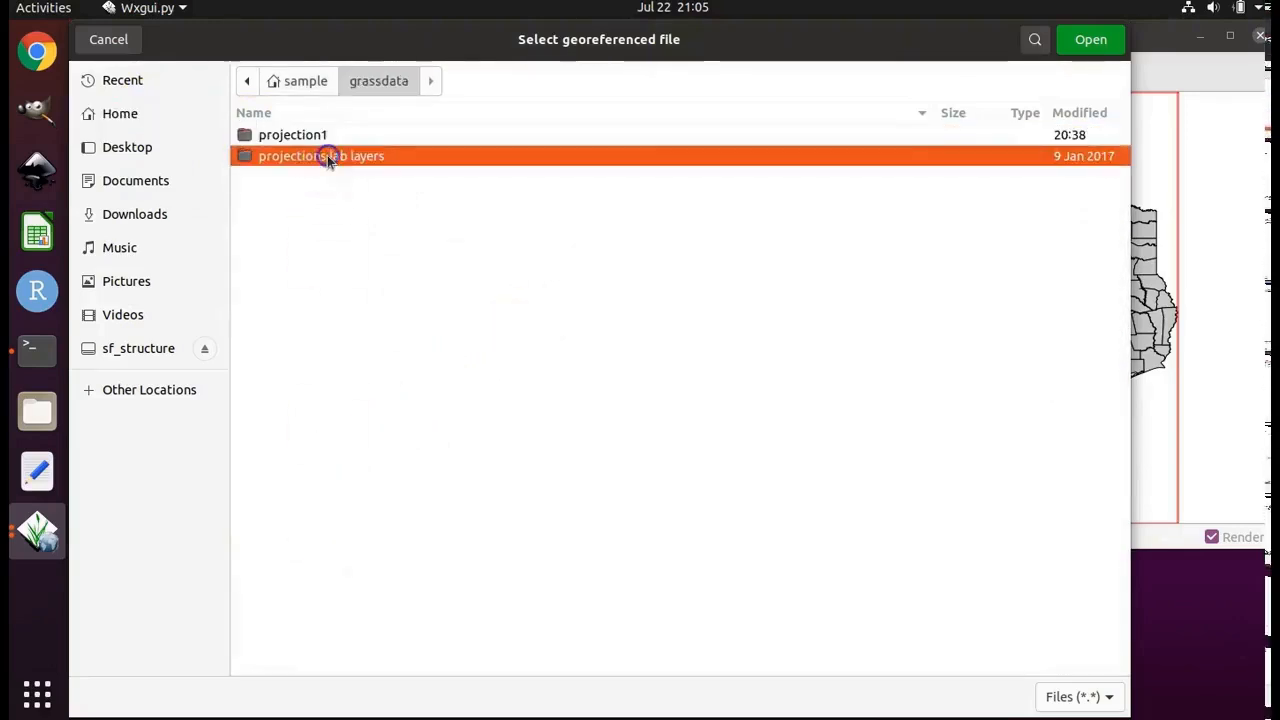
{"action": "double_click", "coordinate": [327, 157]}
{"action": "left_click", "coordinate": [325, 134]}
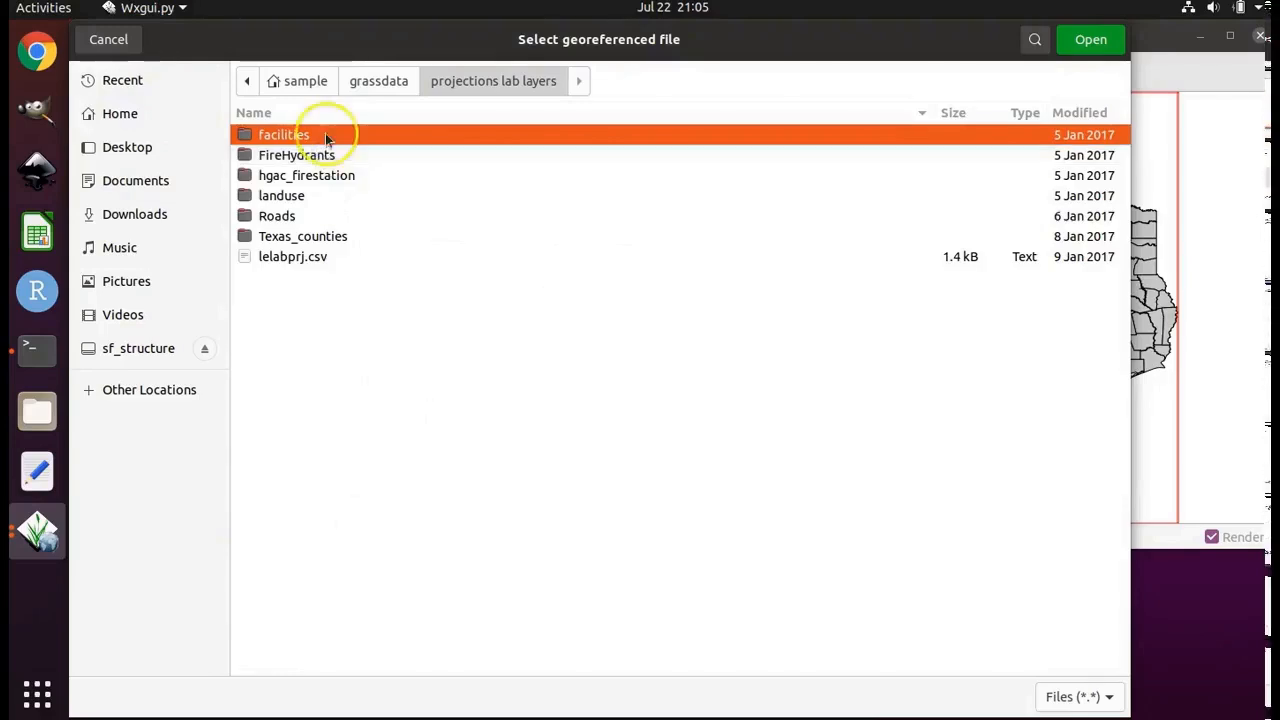
{"action": "double_click", "coordinate": [326, 134]}
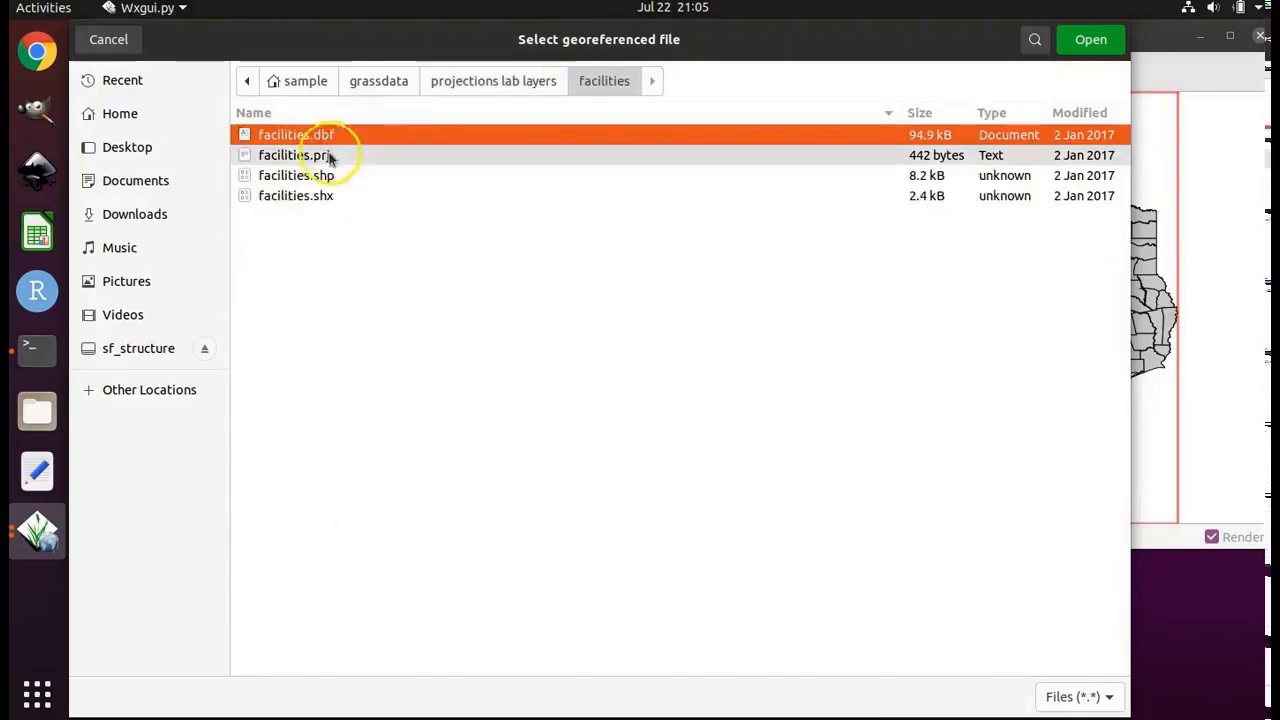
{"action": "left_click", "coordinate": [331, 176]}
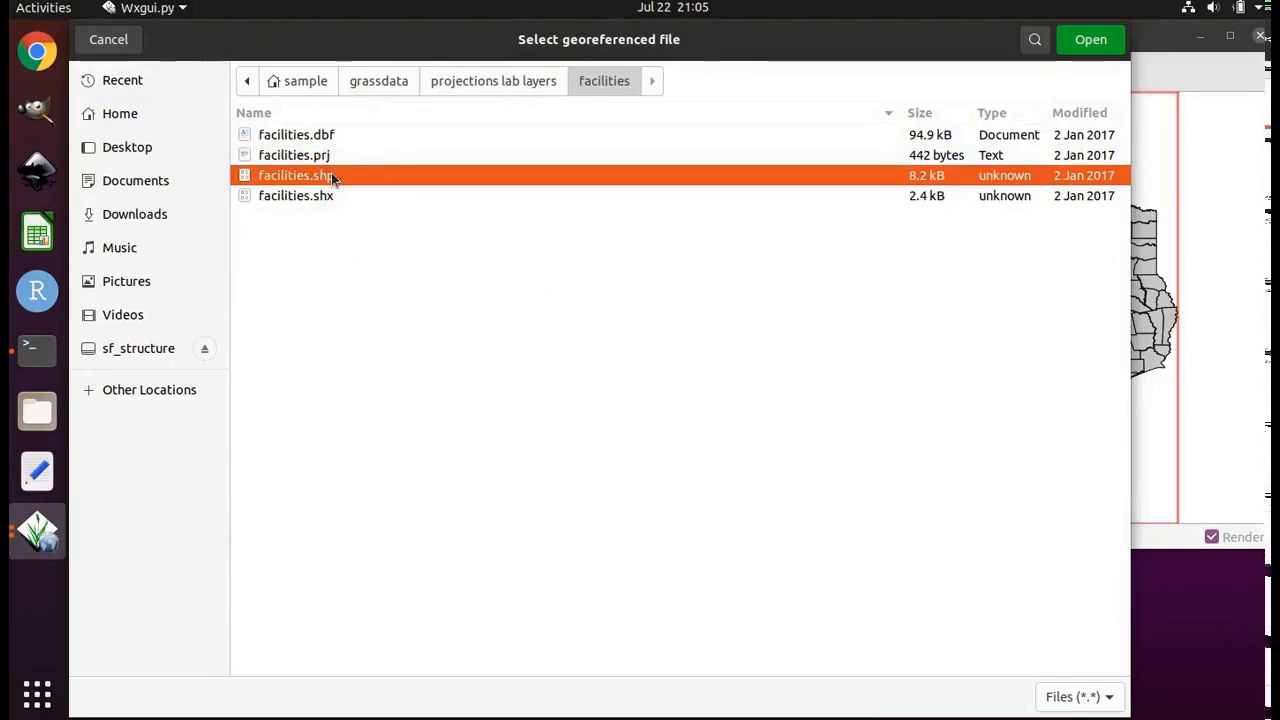
{"action": "left_click", "coordinate": [434, 181]}
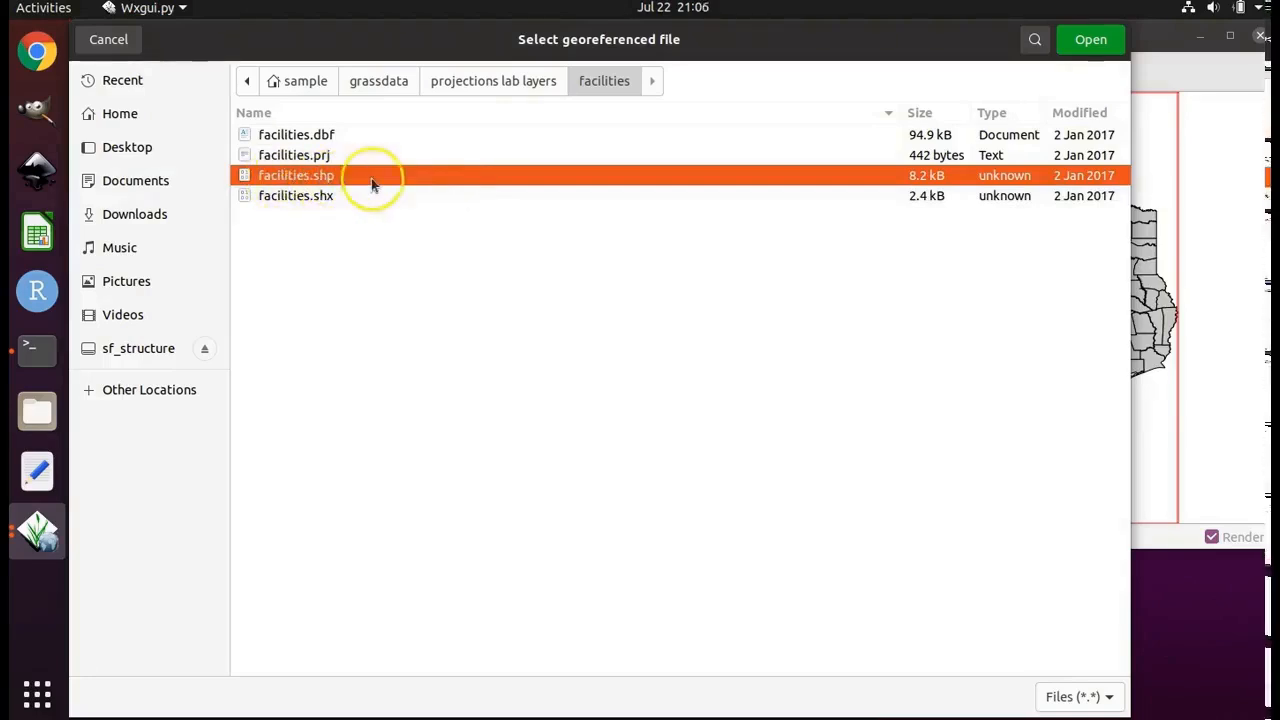
{"action": "left_click", "coordinate": [1091, 42]}
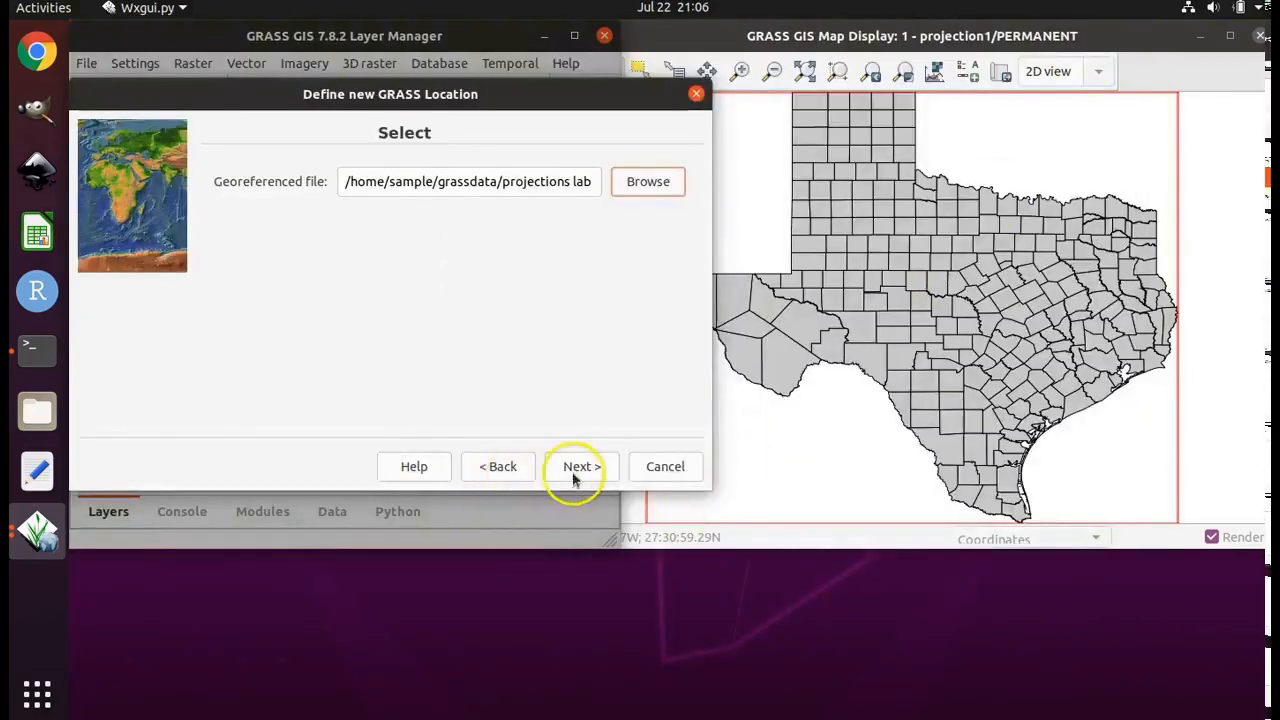
{"action": "left_click", "coordinate": [575, 467]}
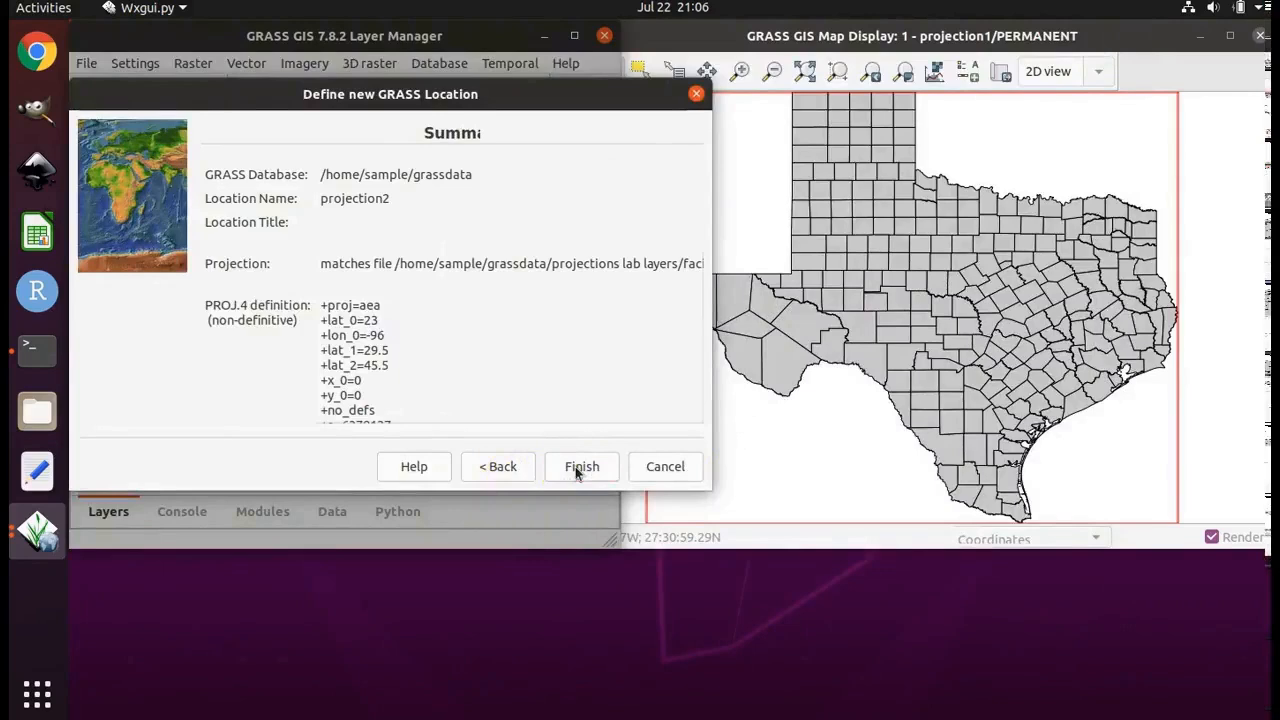
Step: Finish creating projection2 and switch to it without storing the workspace settings or setting the default region extents and resolution
{"action": "left_click", "coordinate": [578, 466]}
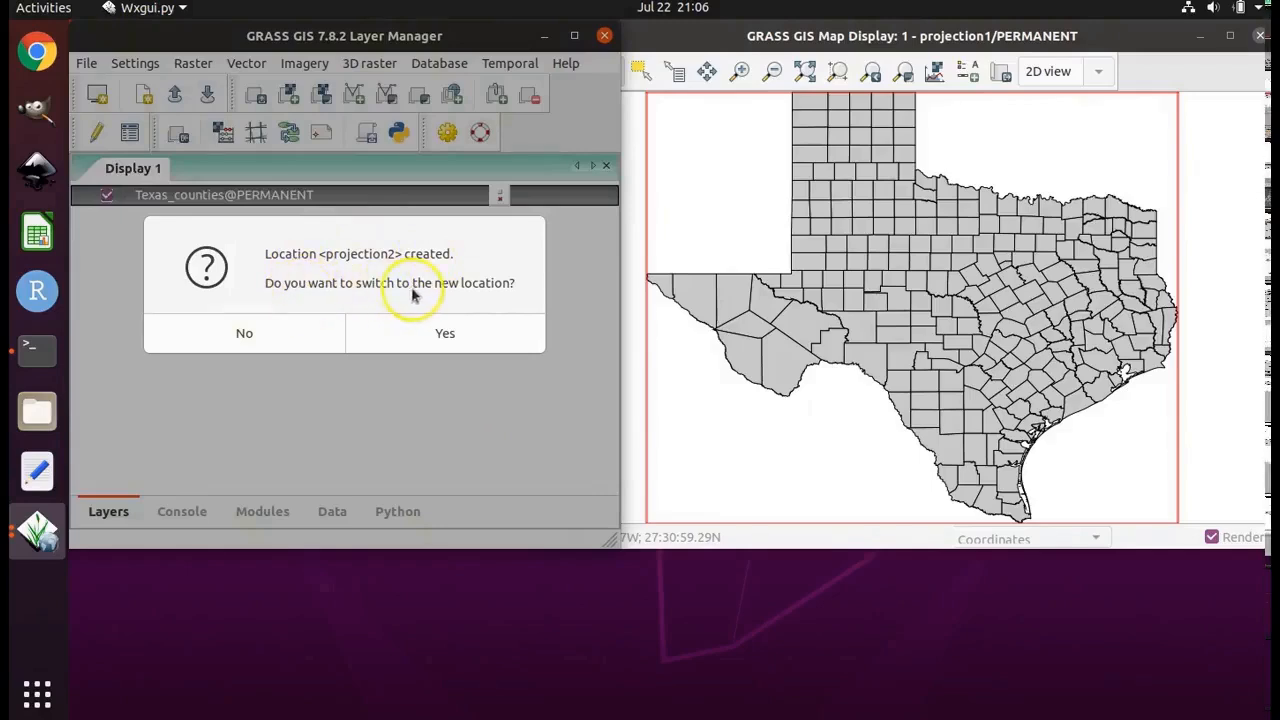
{"action": "left_click", "coordinate": [494, 340]}
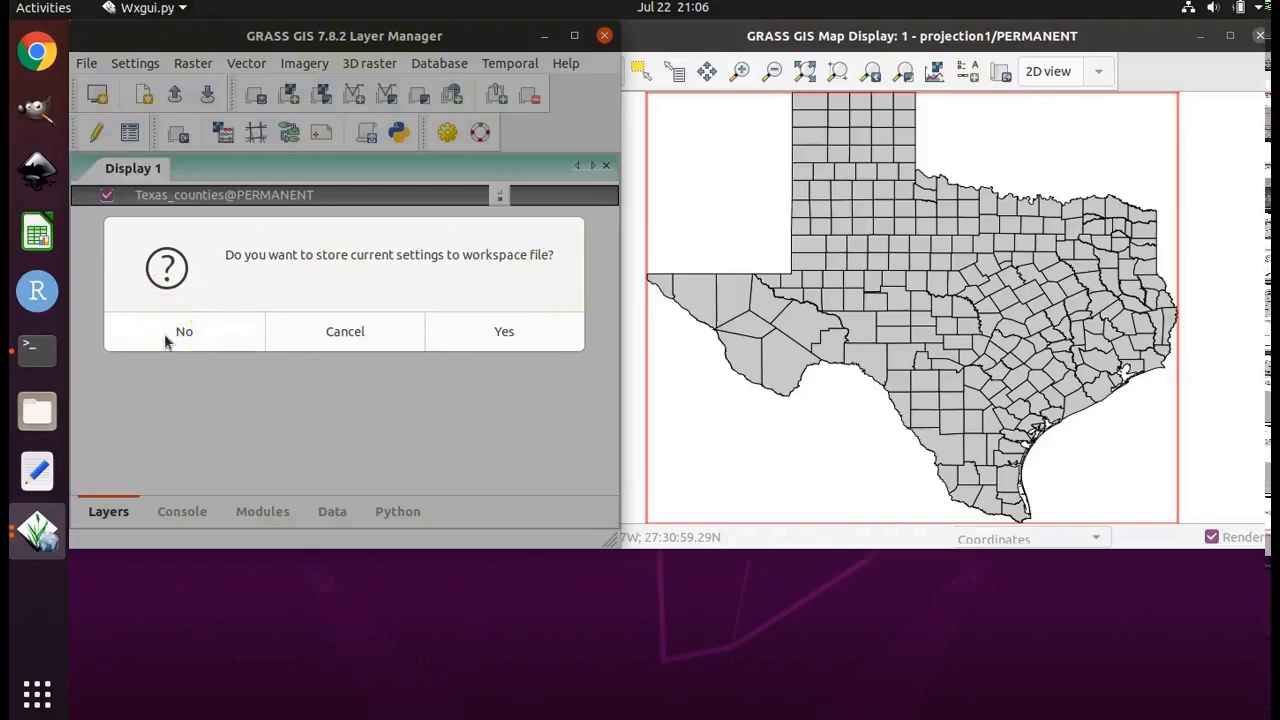
{"action": "left_click", "coordinate": [216, 334]}
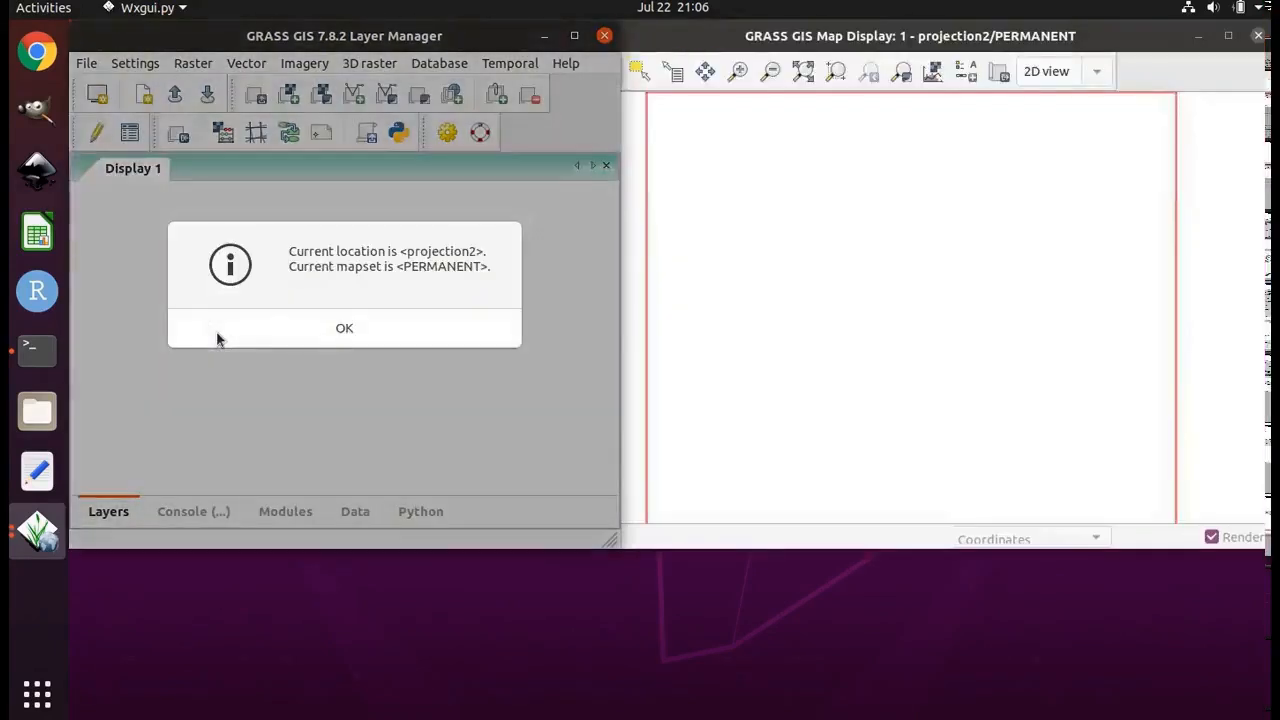
{"action": "left_click", "coordinate": [374, 333]}
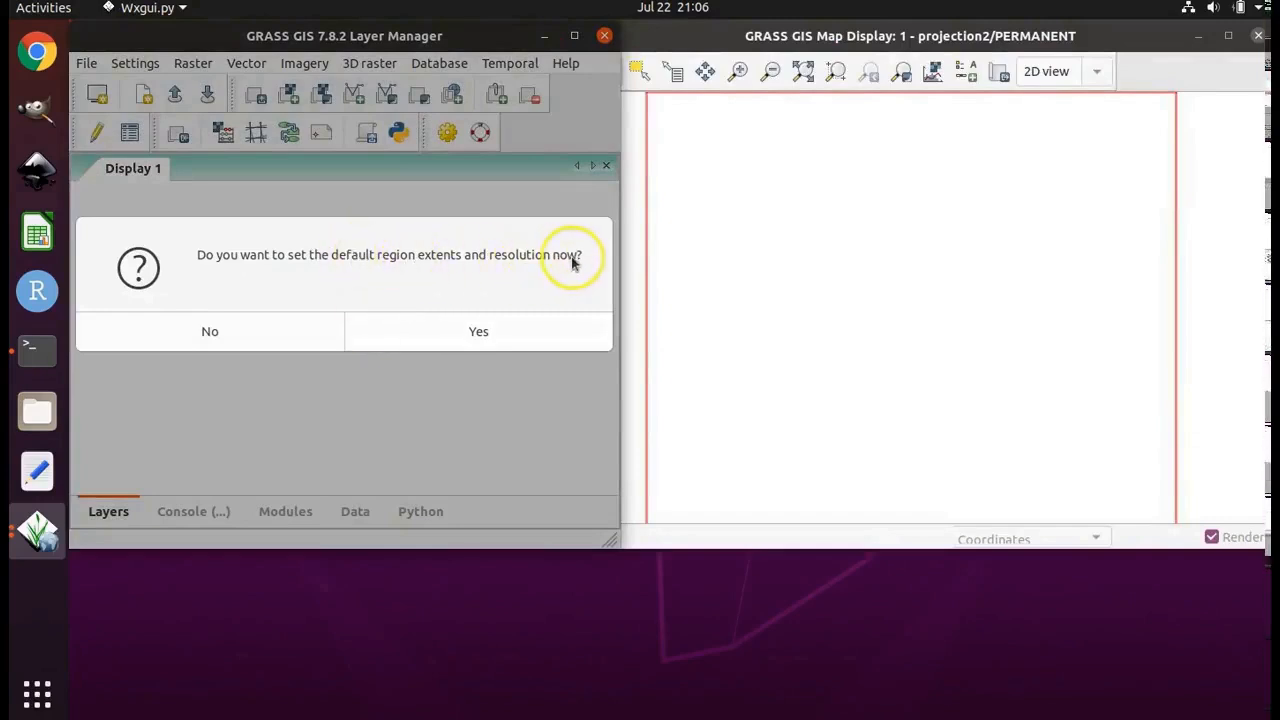
{"action": "left_click", "coordinate": [250, 340]}
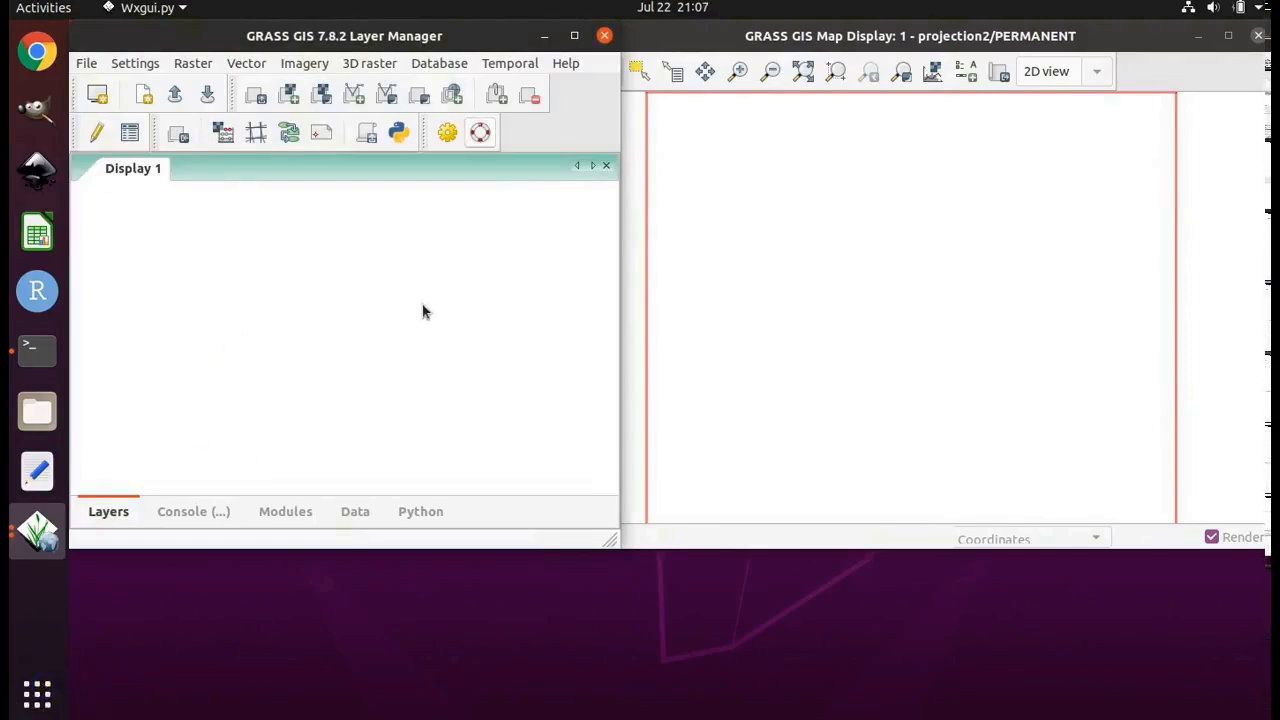
{"action": "left_click", "coordinate": [374, 230]}
{"action": "mouse_move", "coordinate": [335, 233]}
{"action": "left_mouse_down"}
{"action": "mouse_move", "coordinate": [296, 250]}
{"action": "mouse_move", "coordinate": [298, 263]}
{"action": "mouse_move", "coordinate": [294, 240]}
{"action": "left_mouse_up"}
Step: Open the v.in.ogr tool for importing common vector formats, without reprojection
{"action": "left_click", "coordinate": [88, 64]}
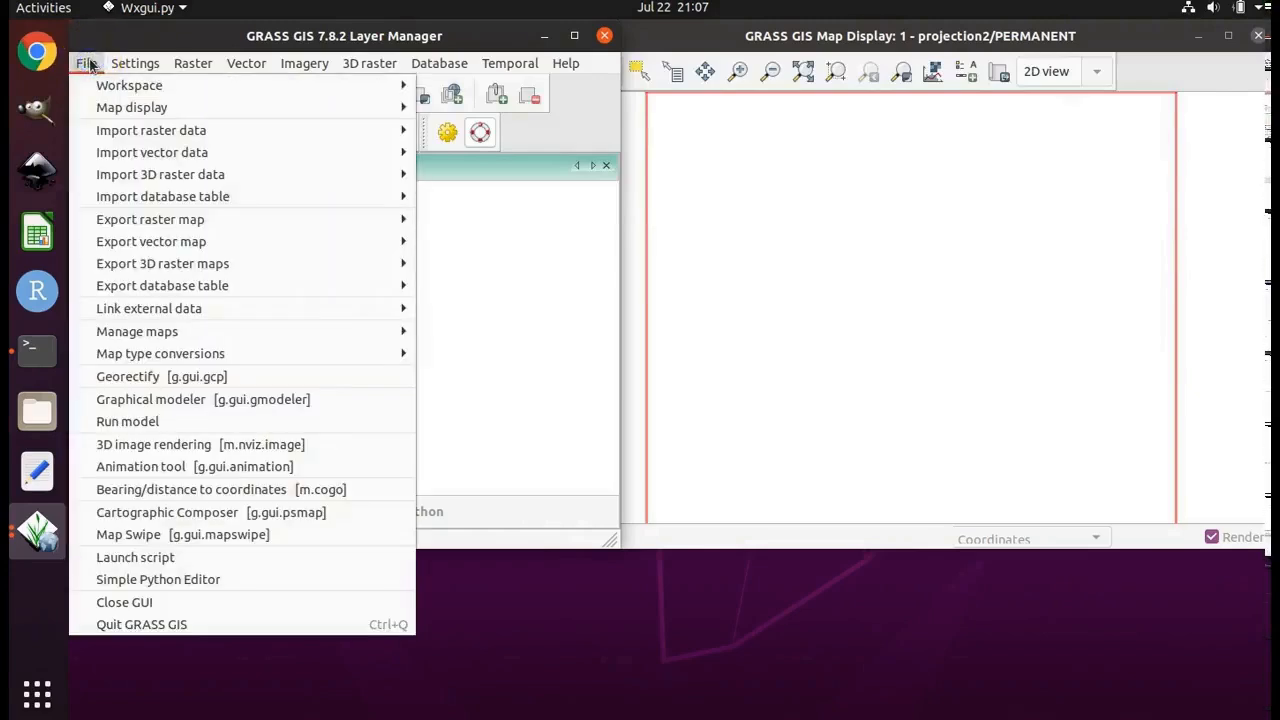
{"action": "mouse_move", "coordinate": [126, 157]}
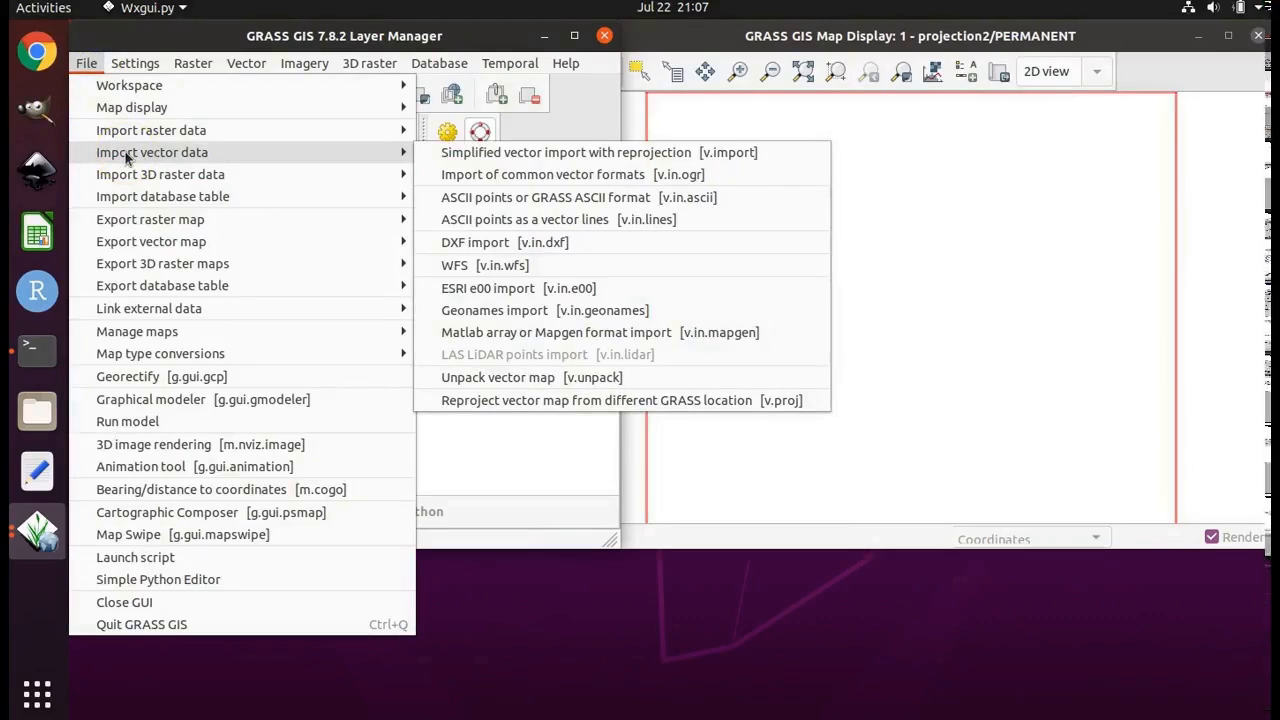
{"action": "left_click", "coordinate": [575, 170]}
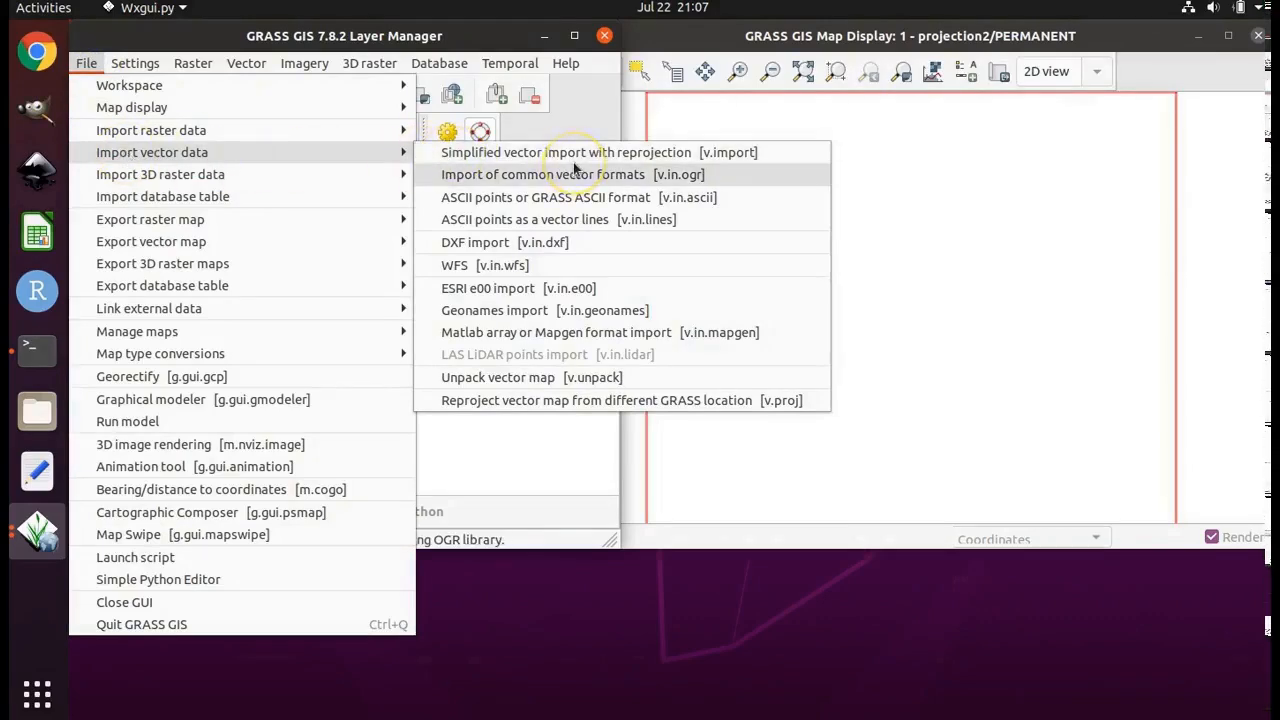
{"action": "left_click", "coordinate": [588, 160]}
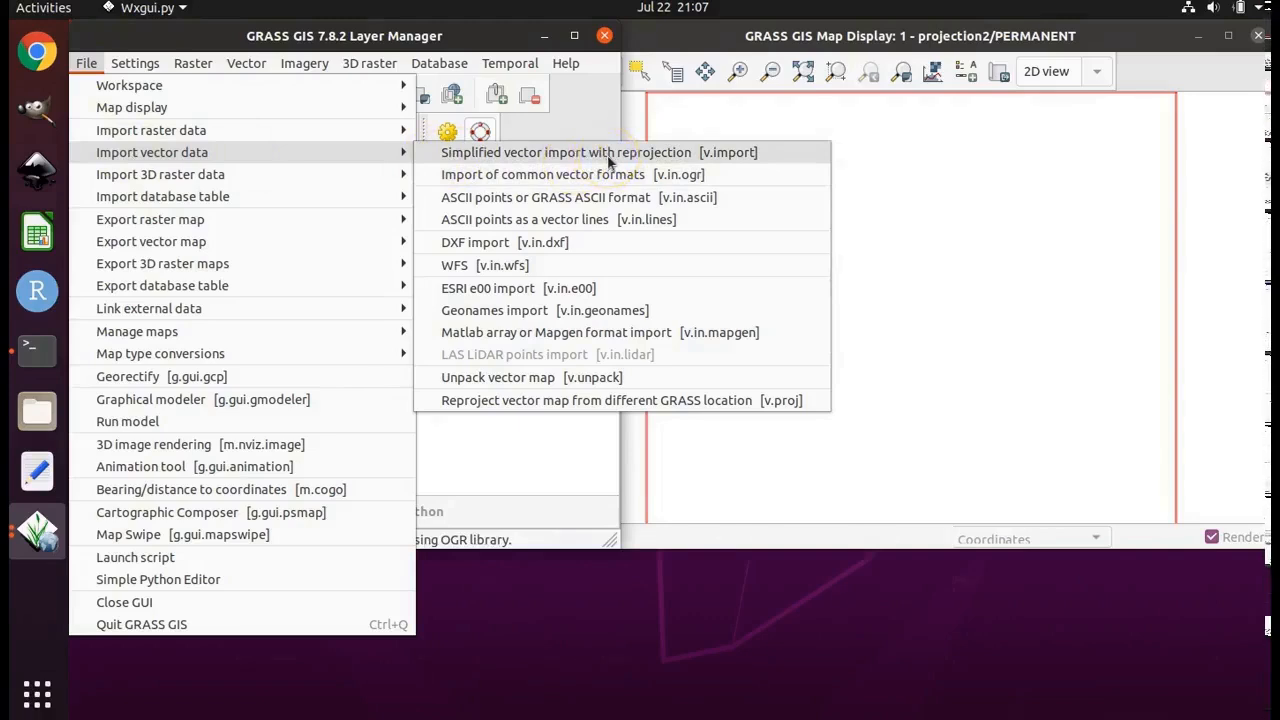
{"action": "left_click", "coordinate": [614, 183]}
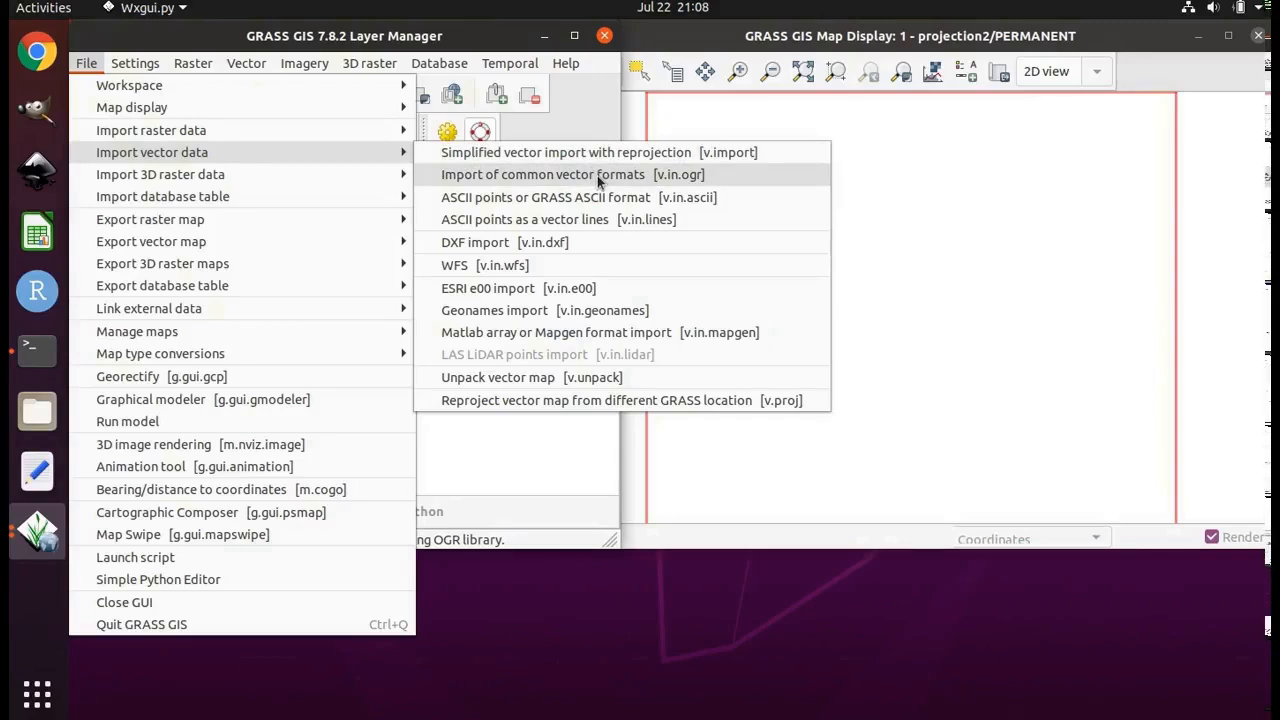
{"action": "left_click", "coordinate": [598, 177]}
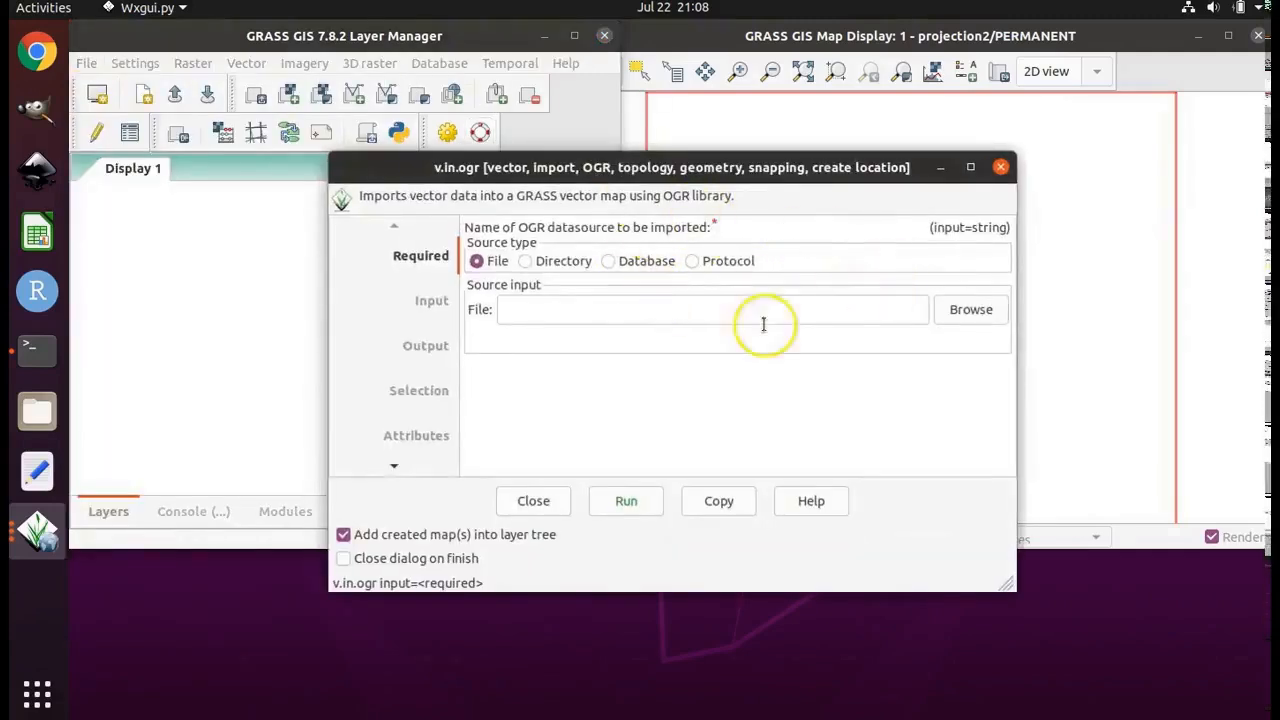
Step: Import facilities.shp from grassdata/projections lab layers/facilities with v.in.ogr, adding the created map to the layer tree
{"action": "left_click", "coordinate": [971, 311]}
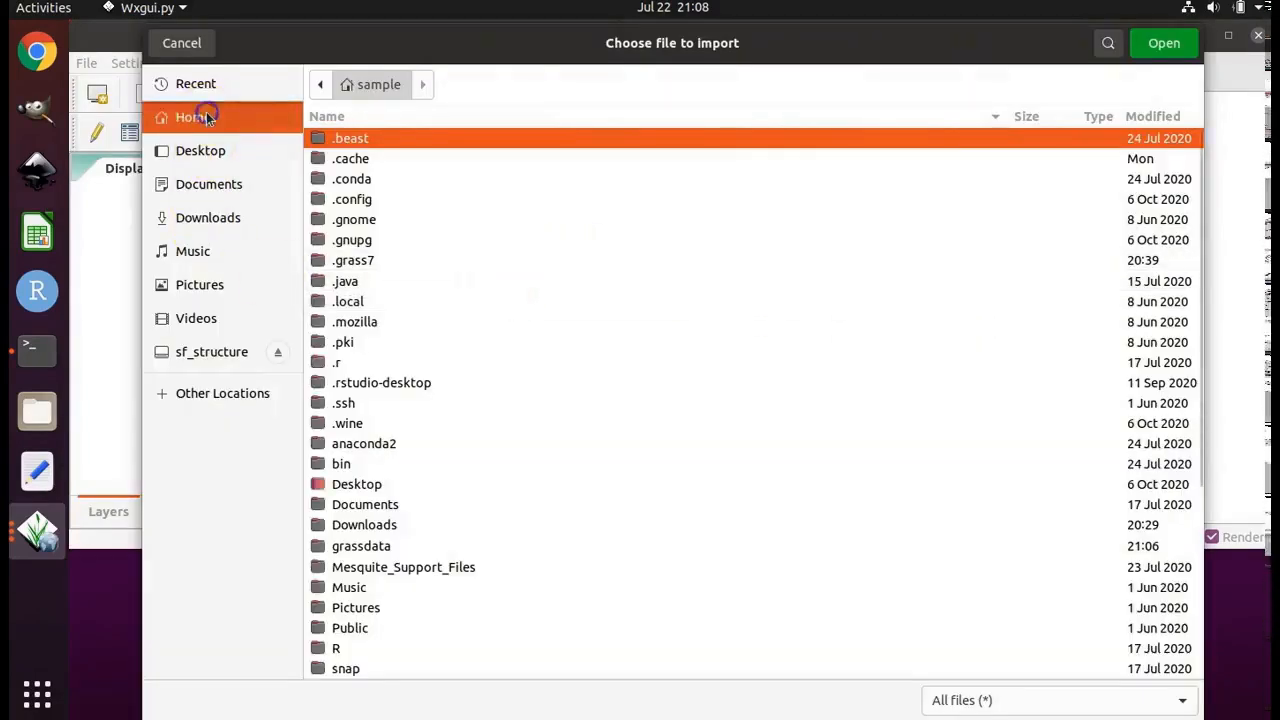
{"action": "left_click", "coordinate": [390, 546]}
{"action": "double_click", "coordinate": [390, 545]}
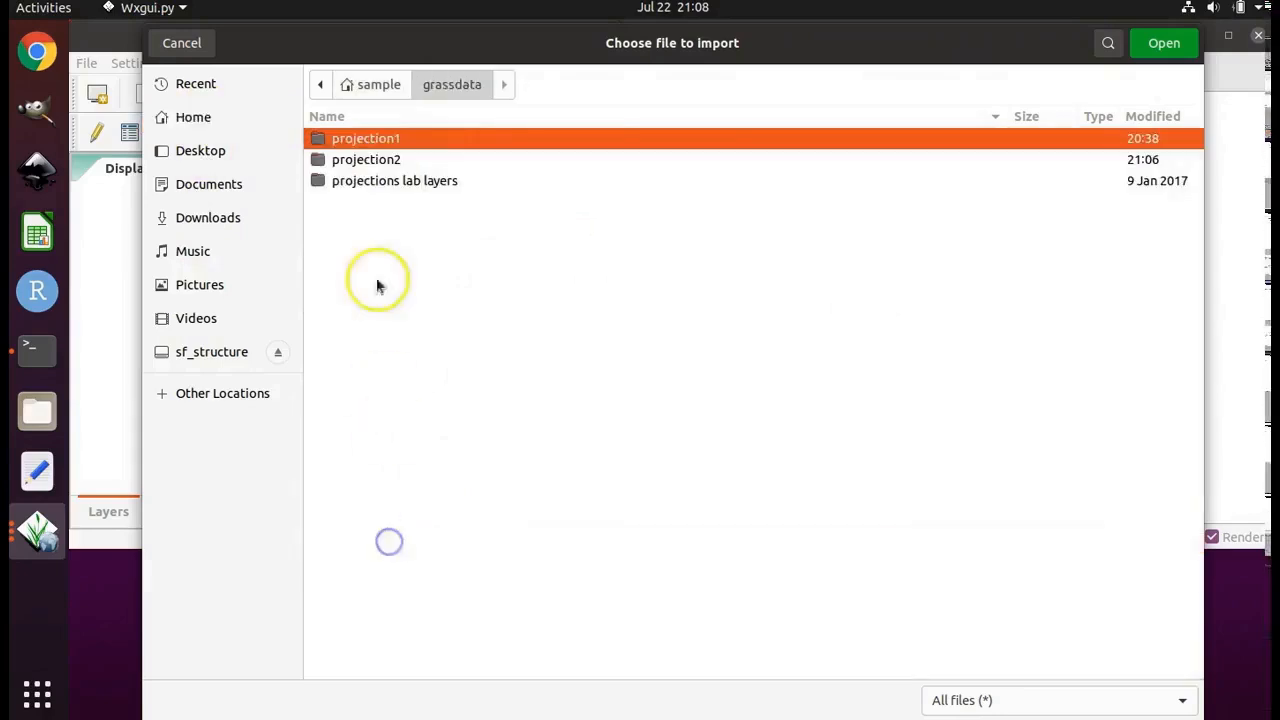
{"action": "double_click", "coordinate": [384, 183]}
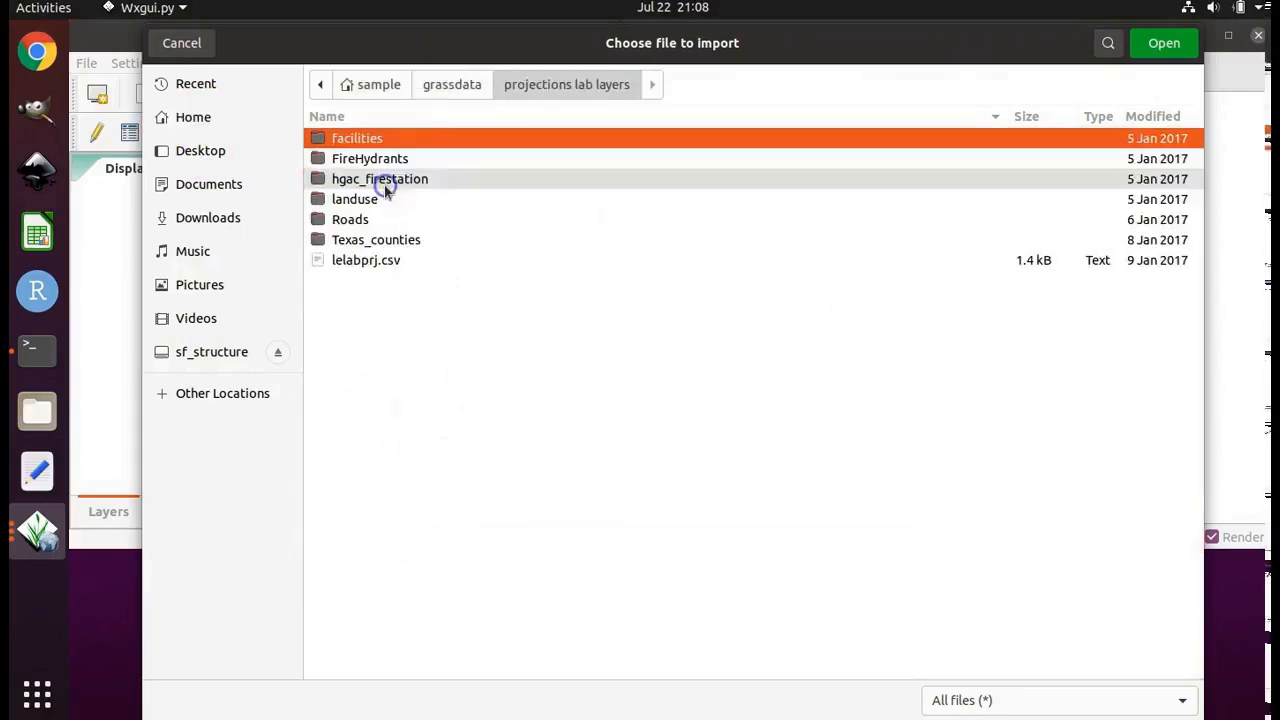
{"action": "left_click", "coordinate": [384, 140]}
{"action": "double_click", "coordinate": [384, 140]}
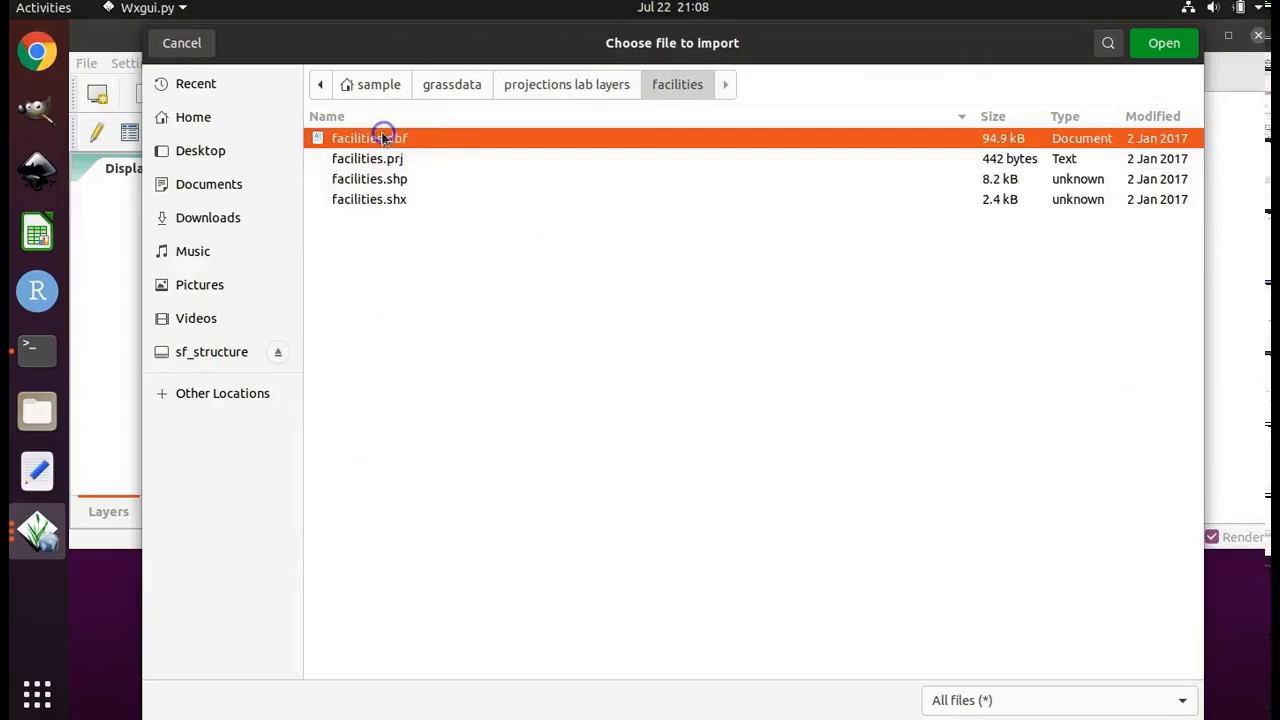
{"action": "left_click", "coordinate": [421, 178]}
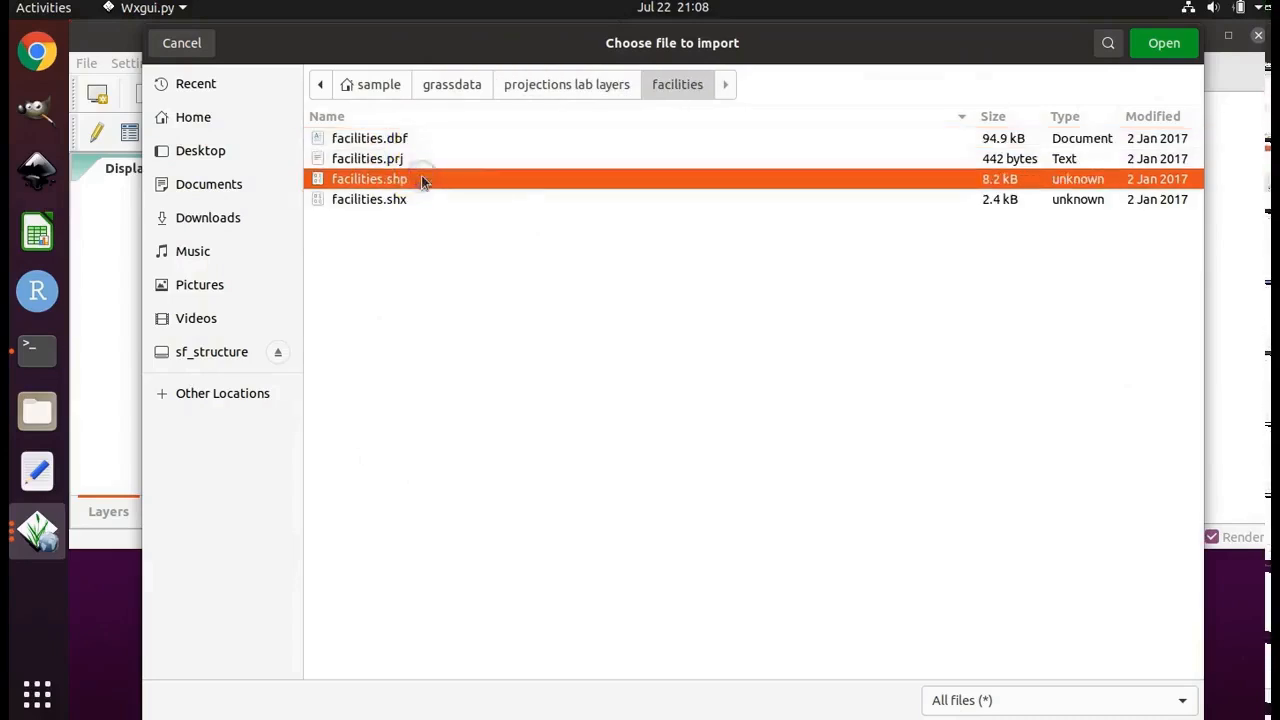
{"action": "left_click", "coordinate": [1166, 43]}
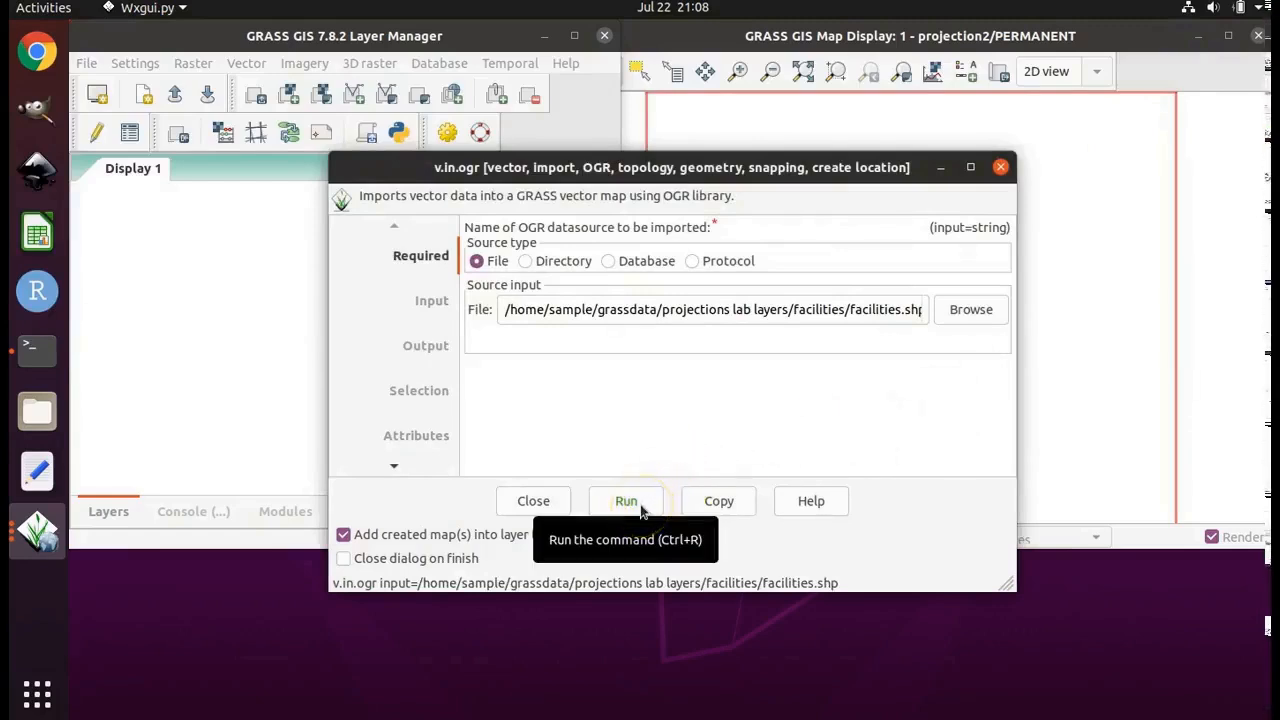
{"action": "left_click", "coordinate": [630, 501]}
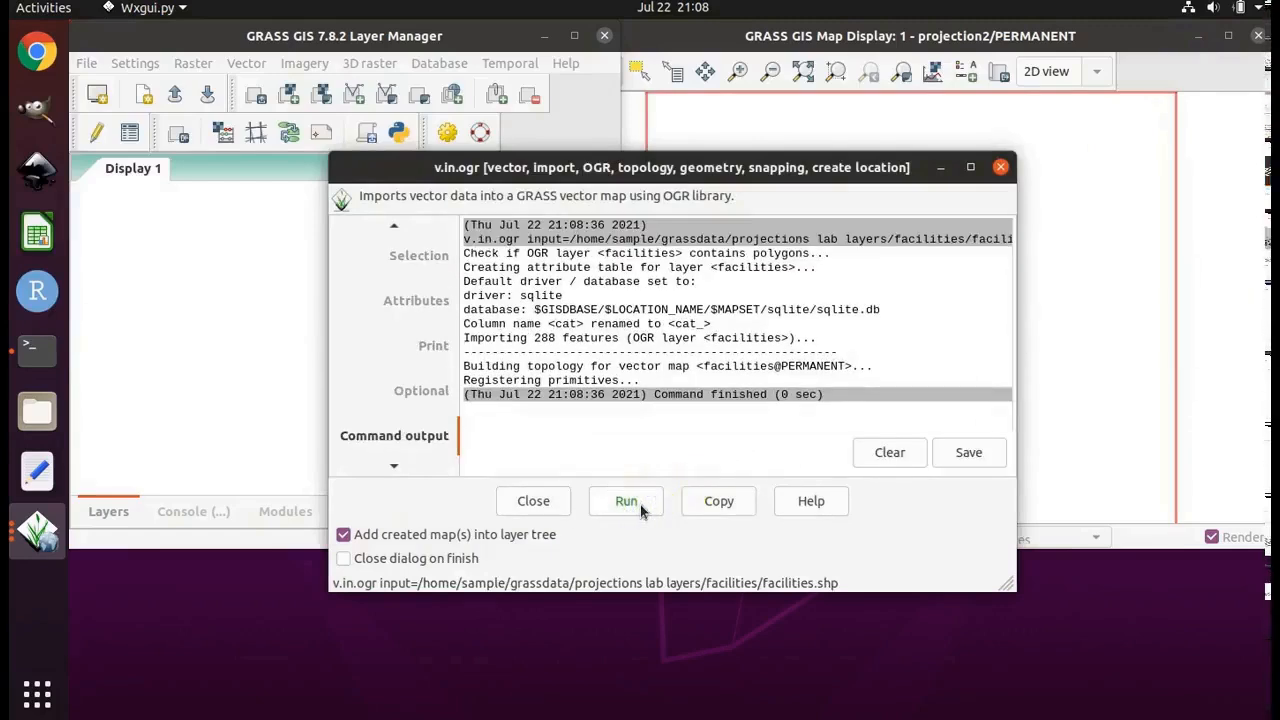
Step: Add the facilities vector map from the PERMANENT mapset to the map display and zoom to its extent
{"action": "left_click", "coordinate": [543, 503]}
{"action": "left_click", "coordinate": [537, 503]}
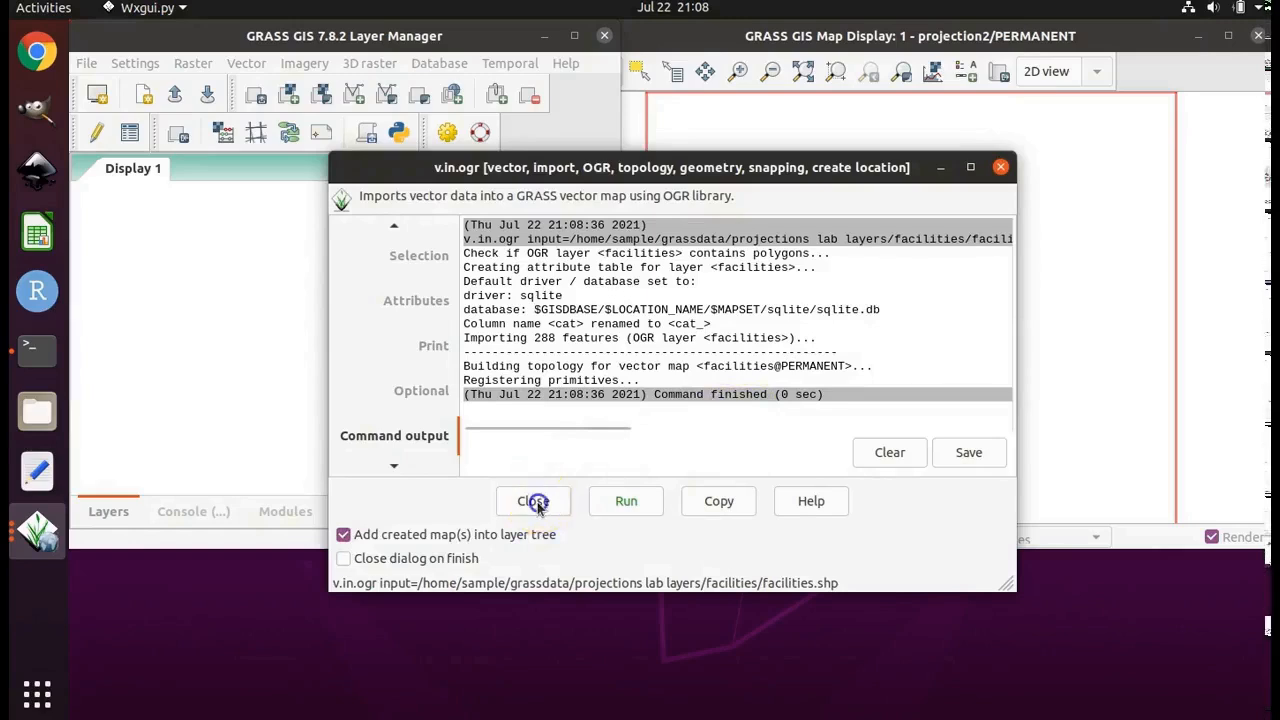
{"action": "left_click", "coordinate": [537, 503]}
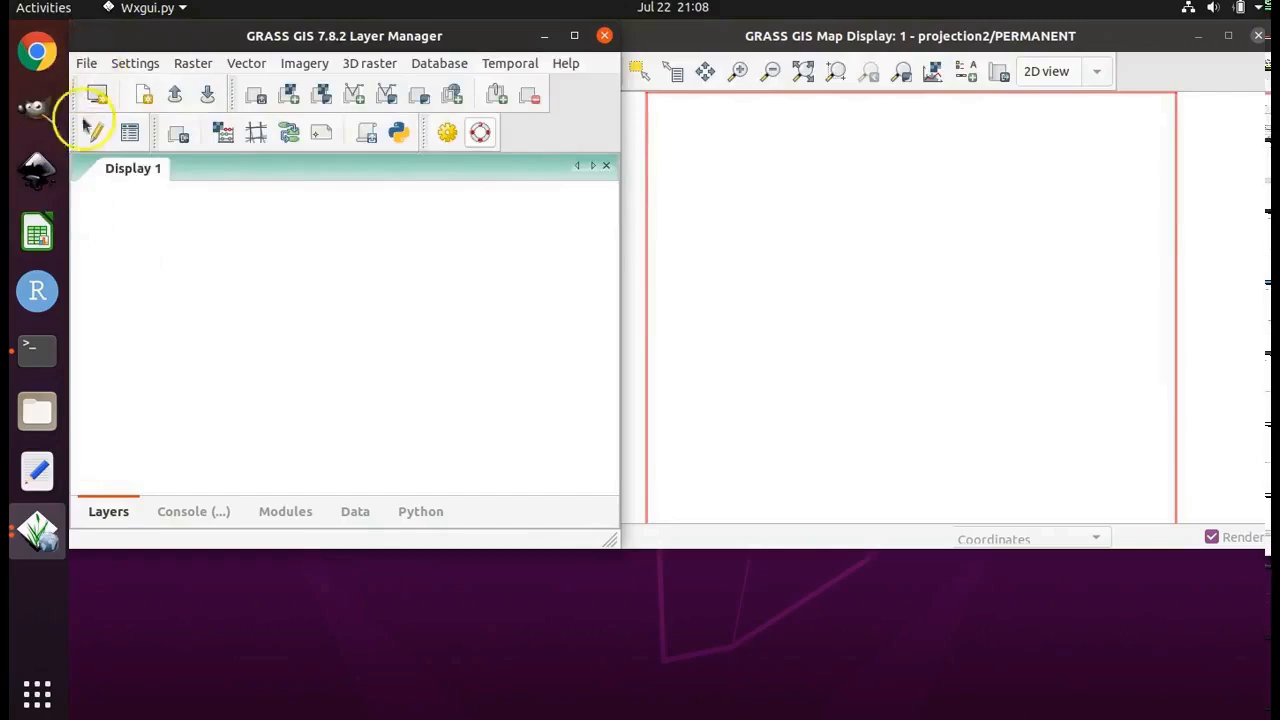
{"action": "left_click", "coordinate": [87, 518]}
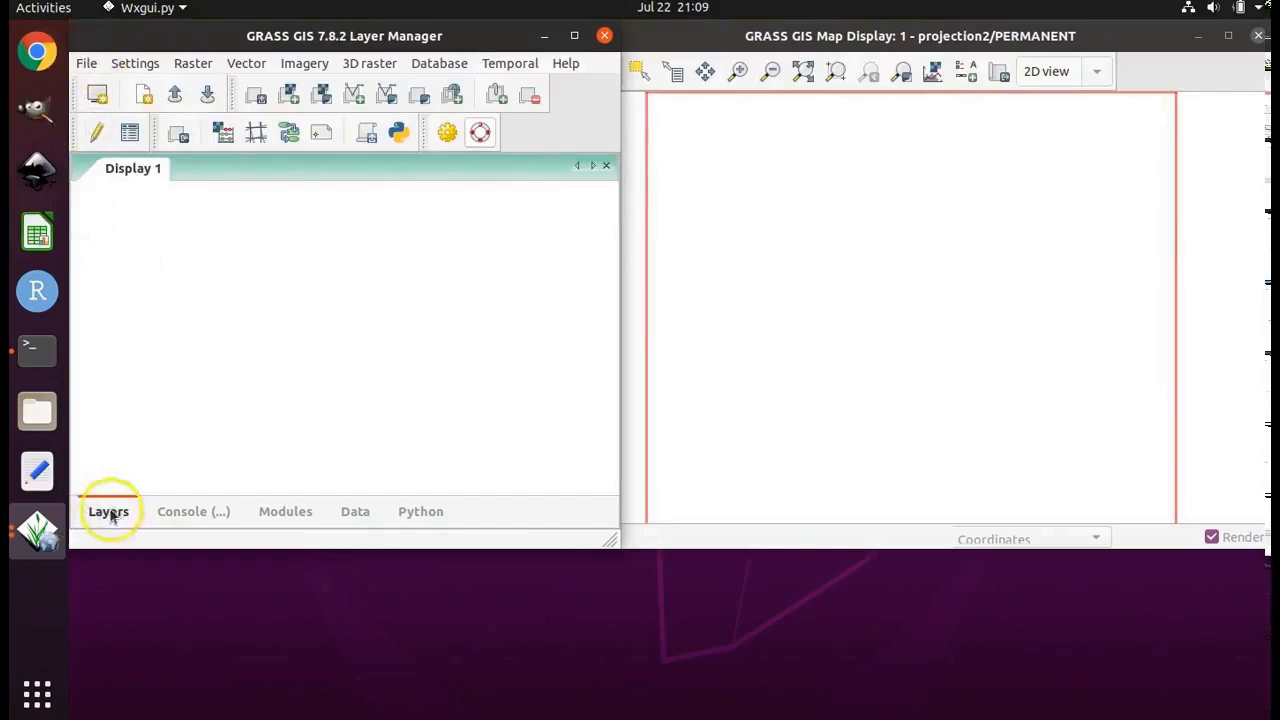
{"action": "left_click", "coordinate": [86, 64]}
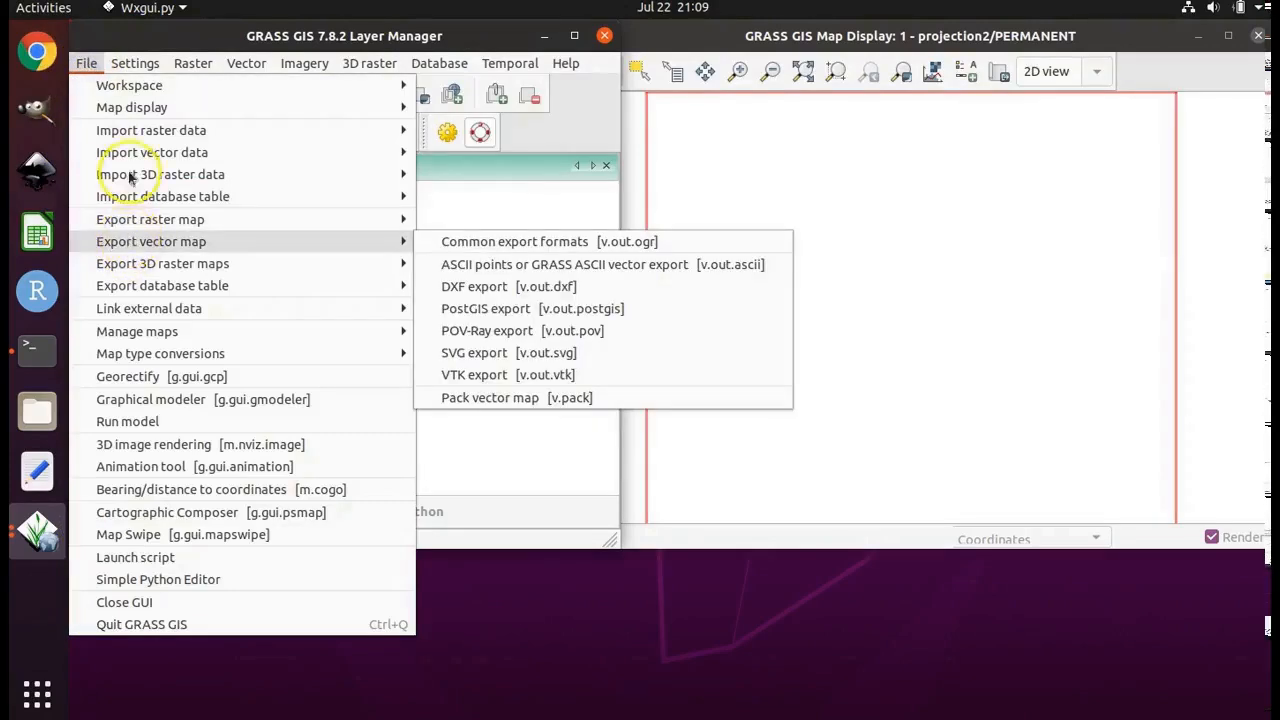
{"action": "mouse_move", "coordinate": [130, 108]}
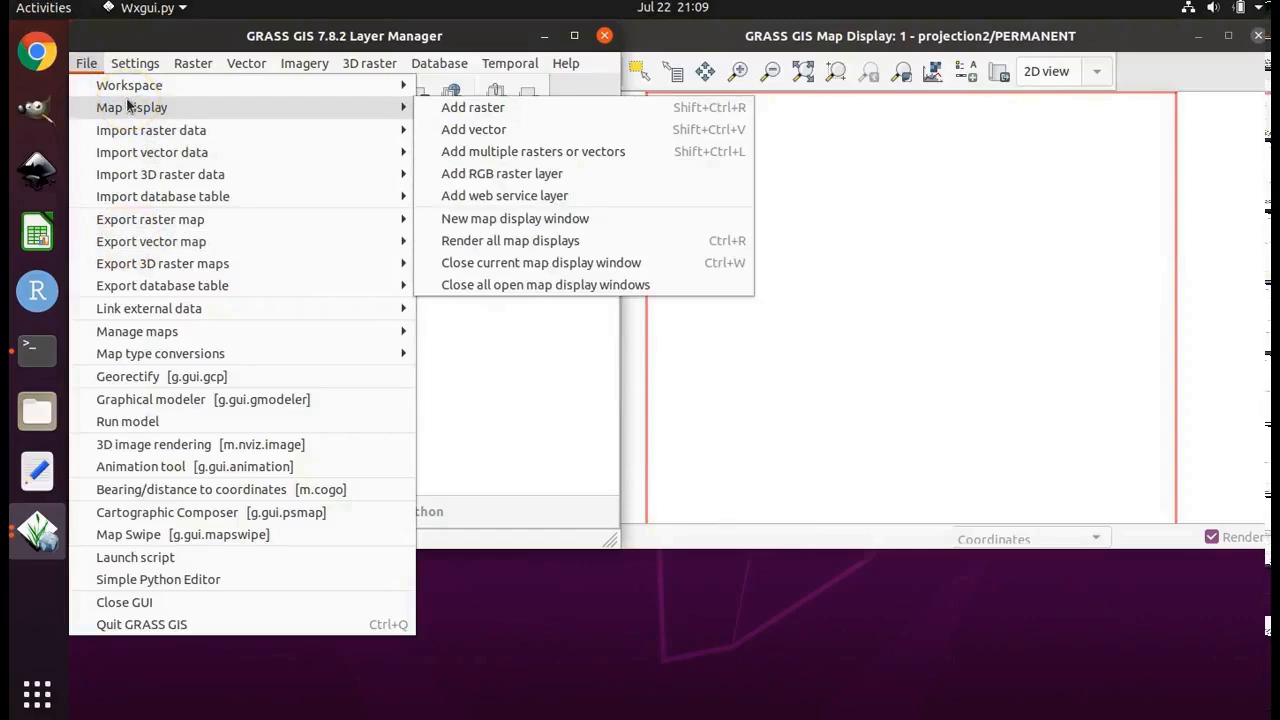
{"action": "left_click", "coordinate": [573, 129]}
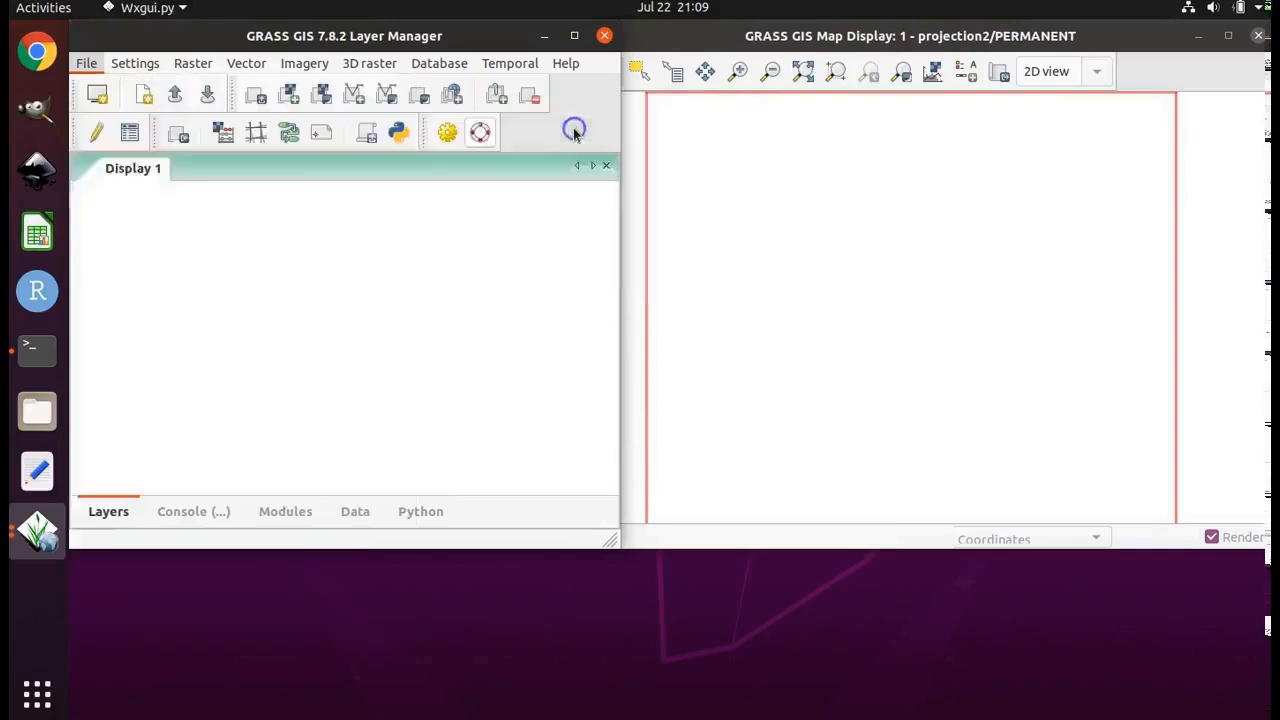
{"action": "left_click", "coordinate": [496, 233]}
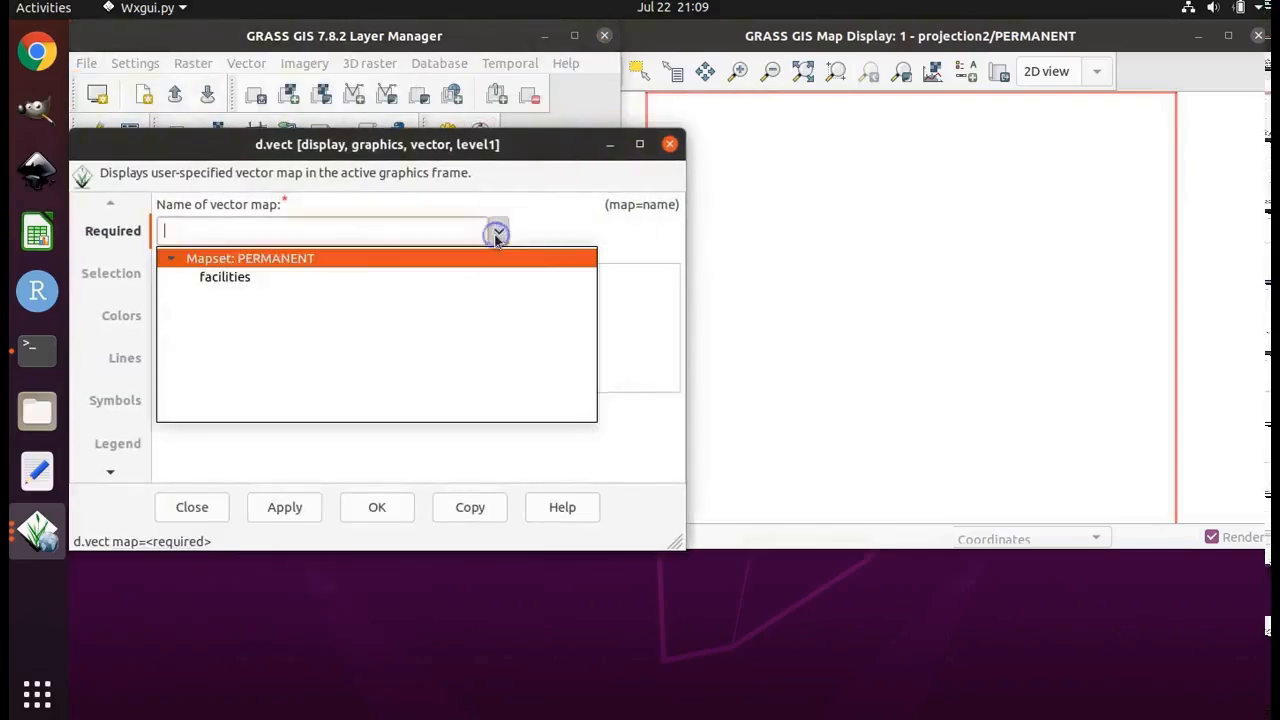
{"action": "left_click", "coordinate": [247, 279]}
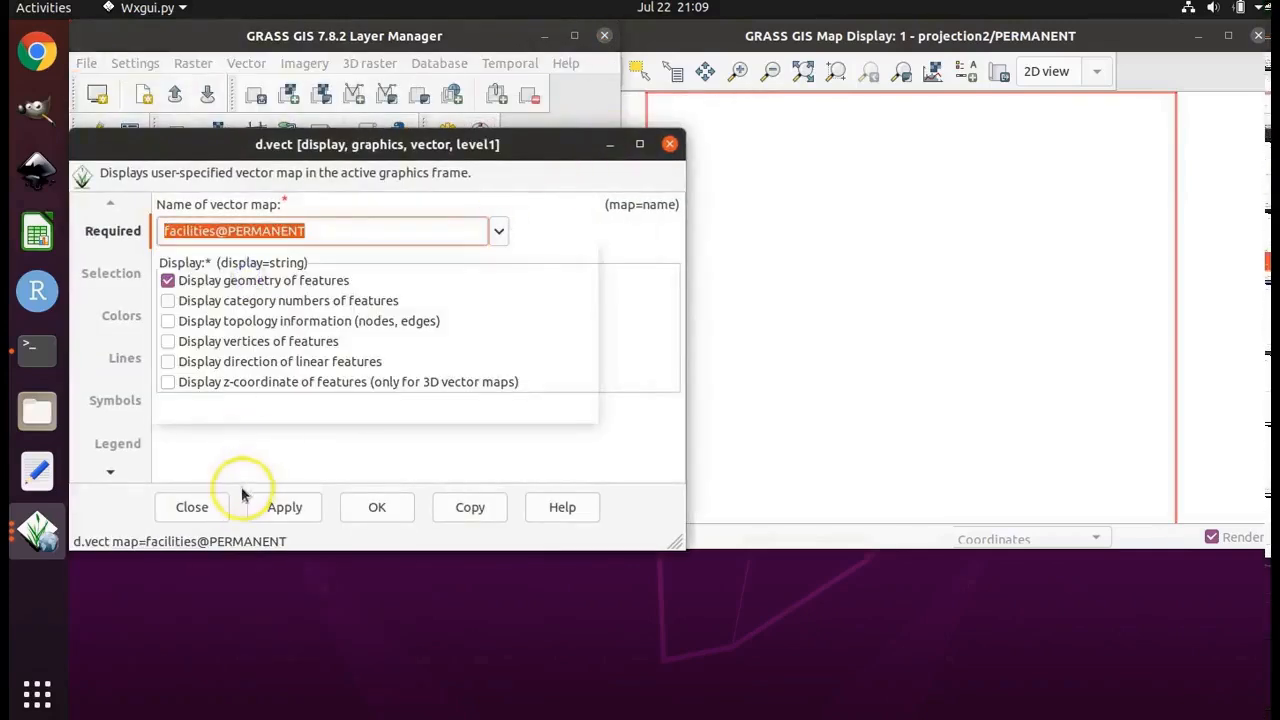
{"action": "left_click", "coordinate": [378, 507]}
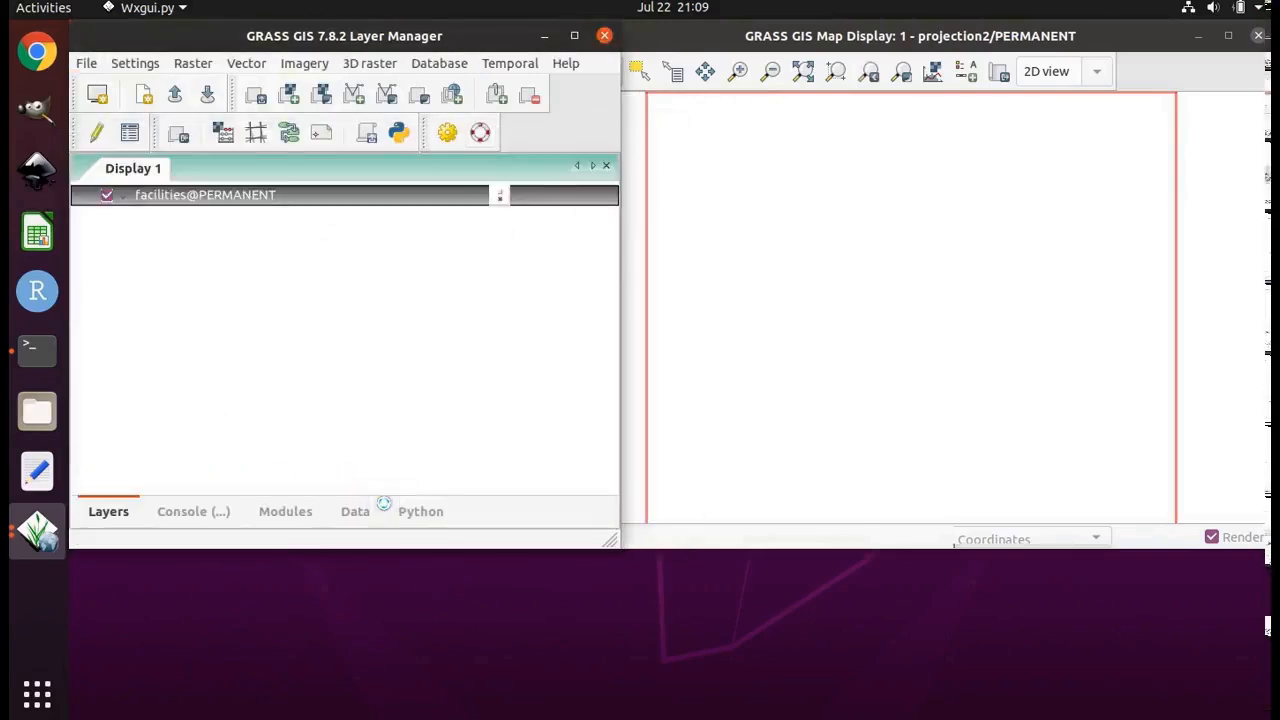
{"action": "right_click", "coordinate": [275, 200]}
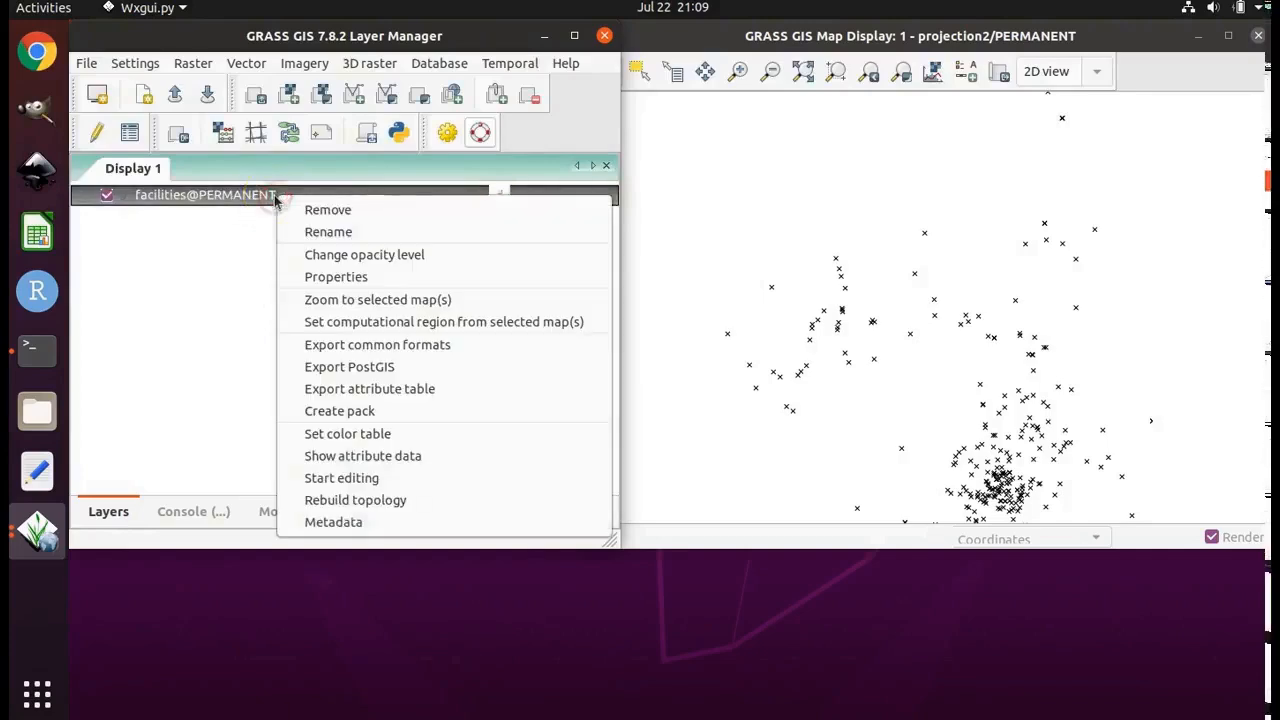
{"action": "left_click", "coordinate": [354, 302]}
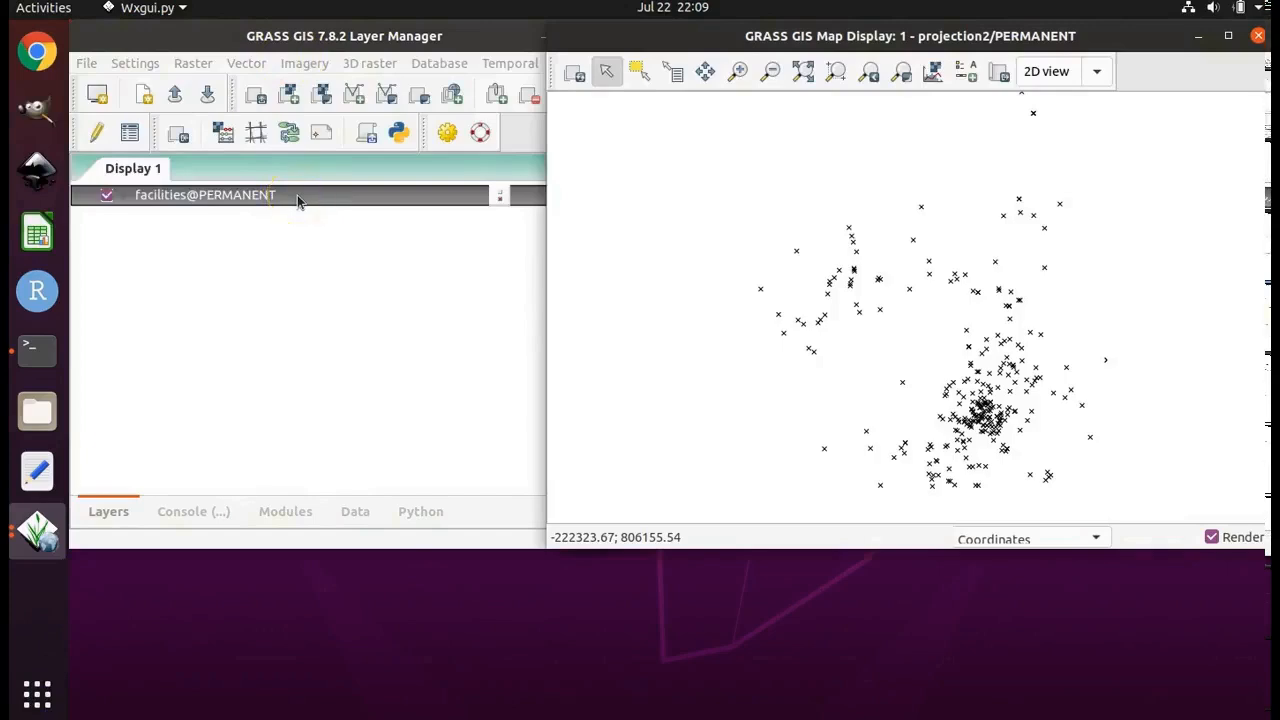
Step: Print the map projection information of the current location and review it from the start of the projection block
{"action": "left_click", "coordinate": [120, 66]}
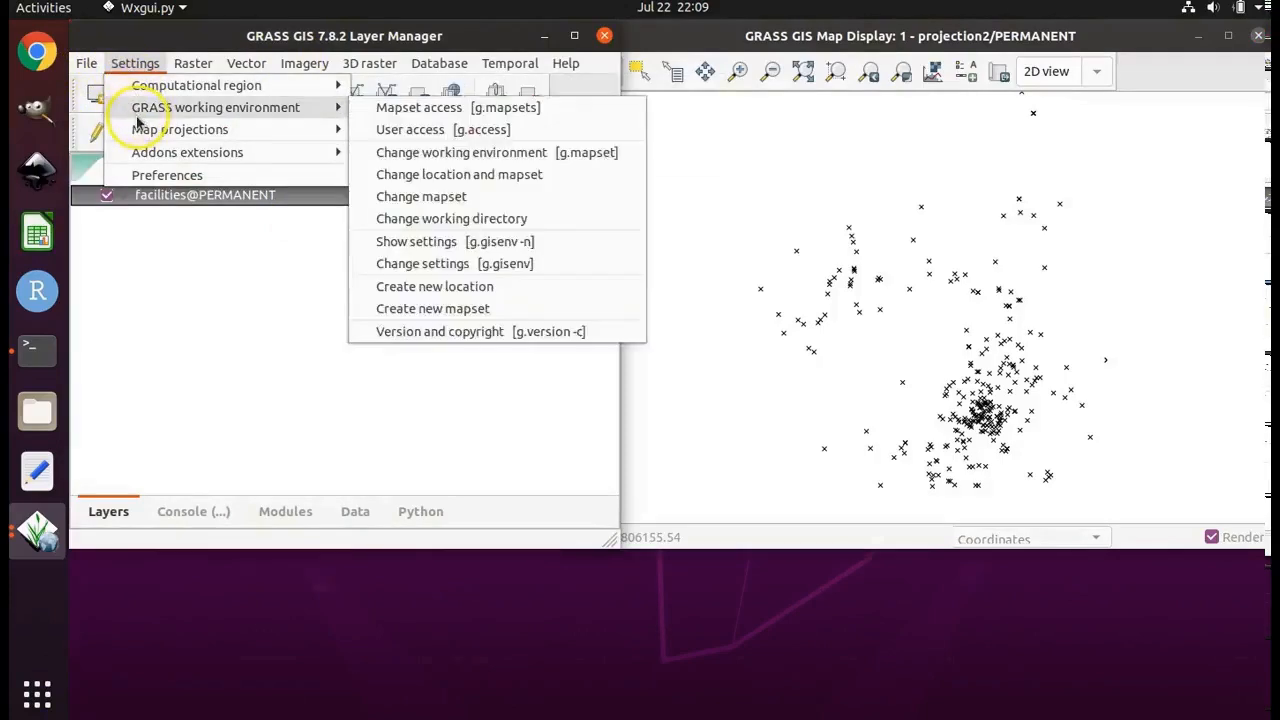
{"action": "mouse_move", "coordinate": [137, 129]}
{"action": "left_click", "coordinate": [448, 131]}
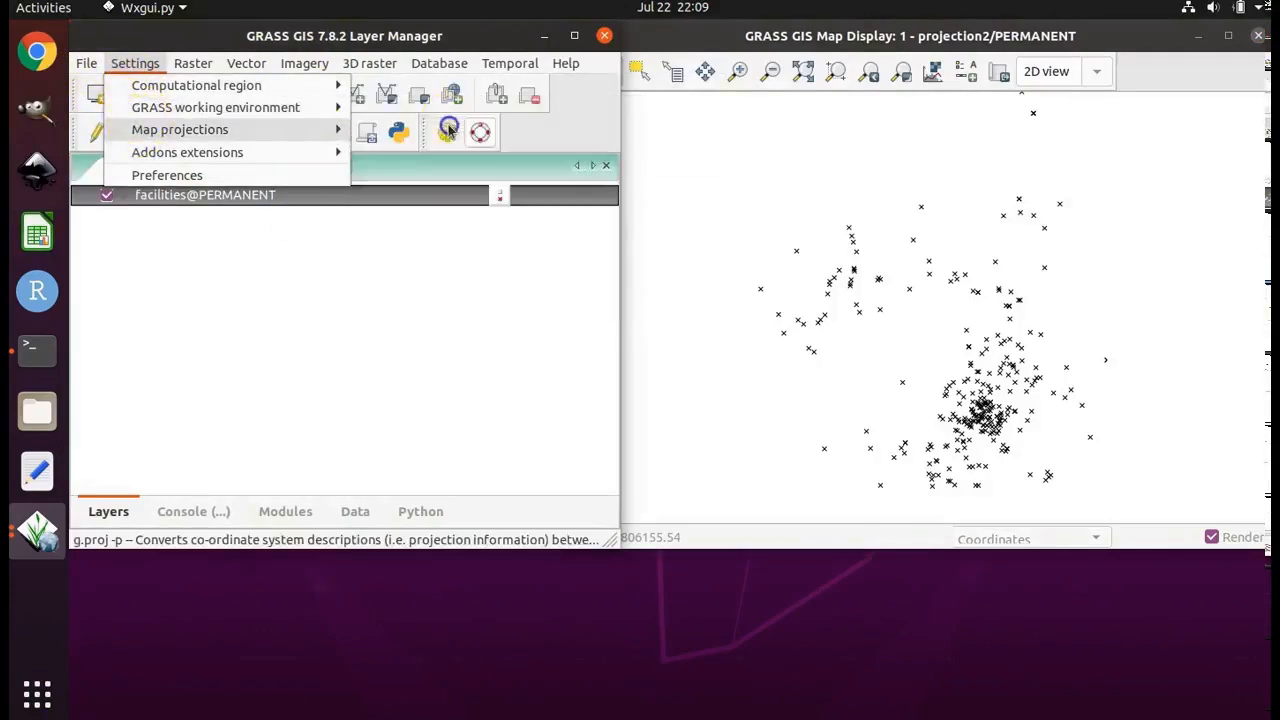
{"action": "left_click", "coordinate": [297, 234]}
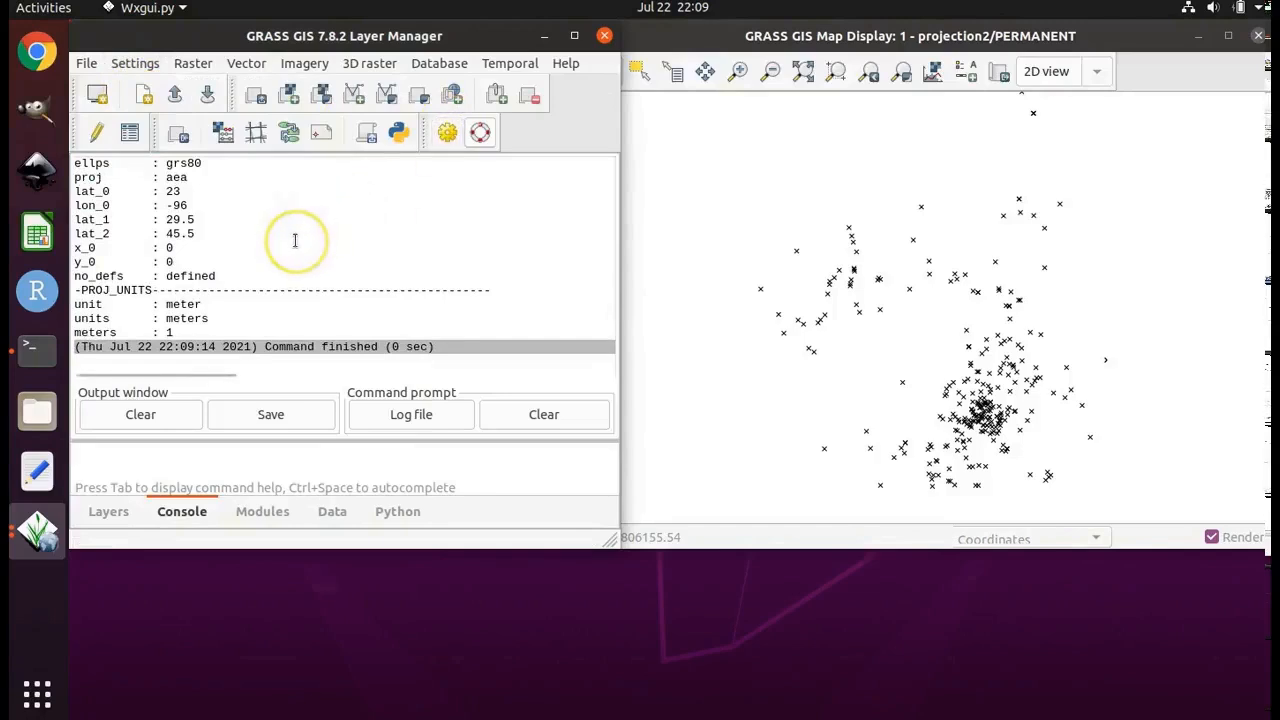
{"action": "scroll", "coordinate": [295, 240], "scroll_direction": "up", "scroll_amount": 3}
{"action": "scroll", "coordinate": [295, 240], "scroll_direction": "down", "scroll_amount": 2}
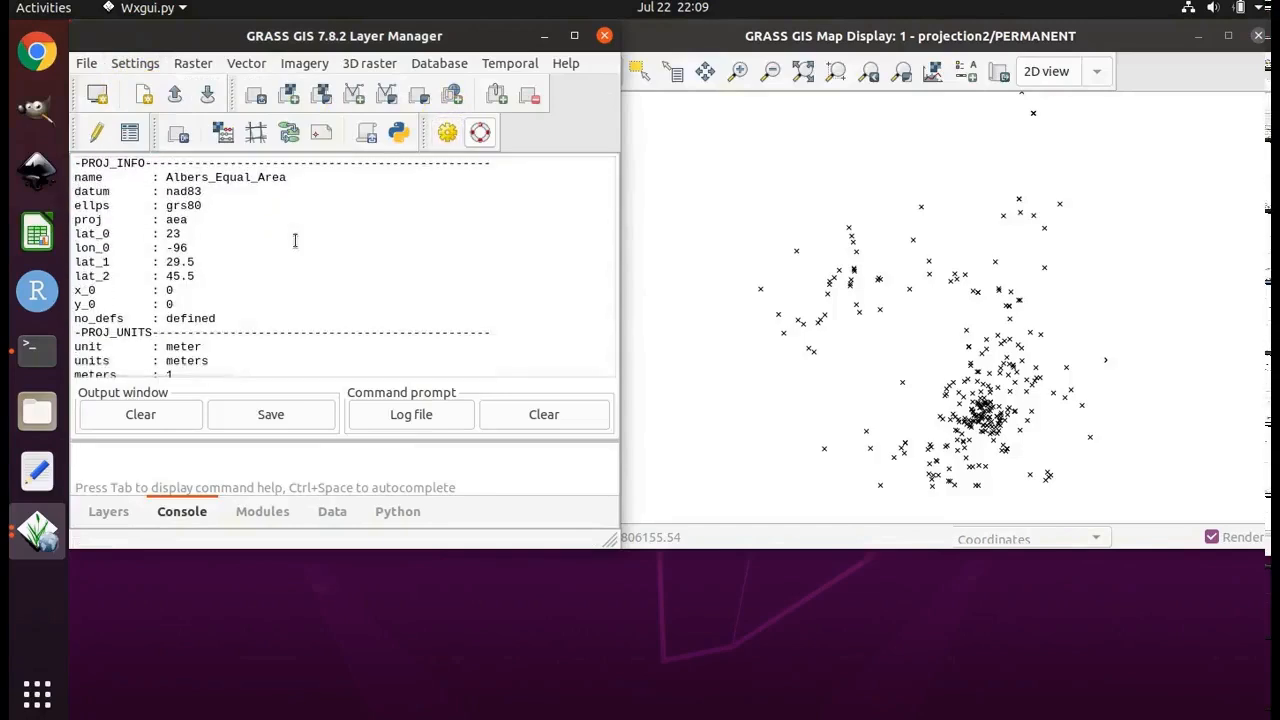
Step: Examine the projection name, datum, ellipsoid and projection code in the printed projection information
{"action": "left_click", "coordinate": [228, 222]}
{"action": "triple_click", "coordinate": [220, 177]}
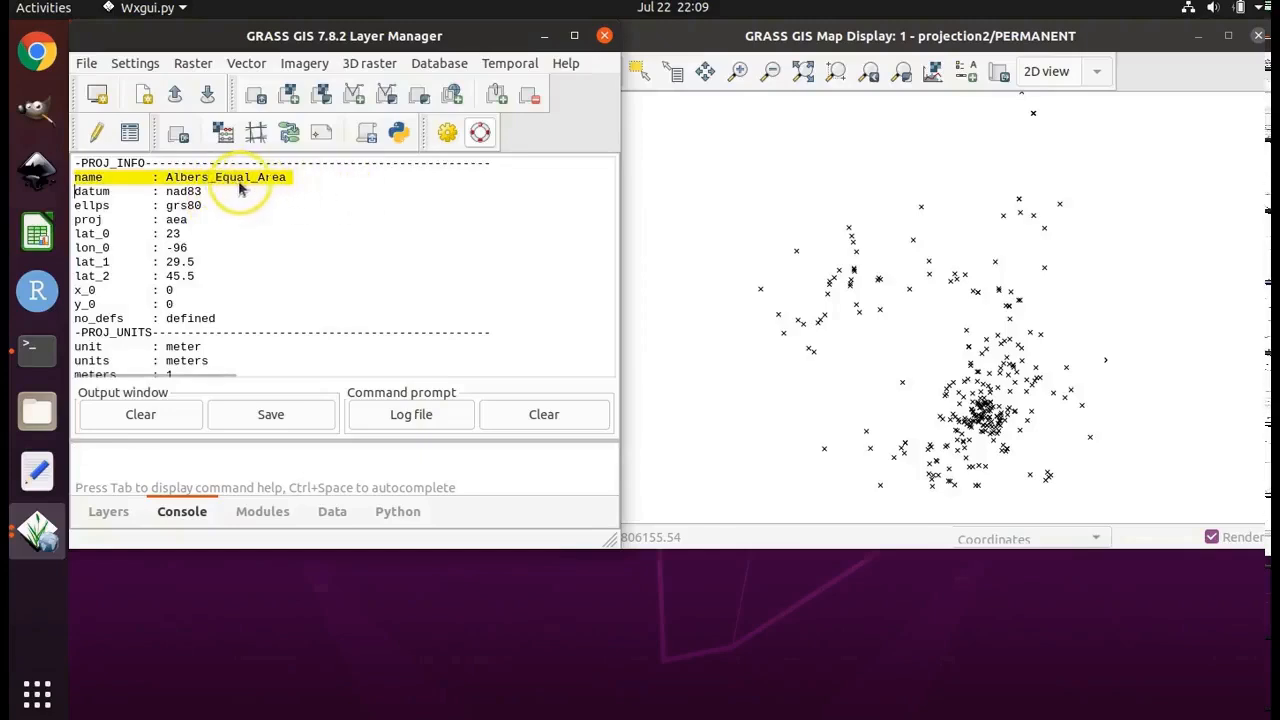
{"action": "left_click_drag", "start_coordinate": [209, 191], "coordinate": [166, 191]}
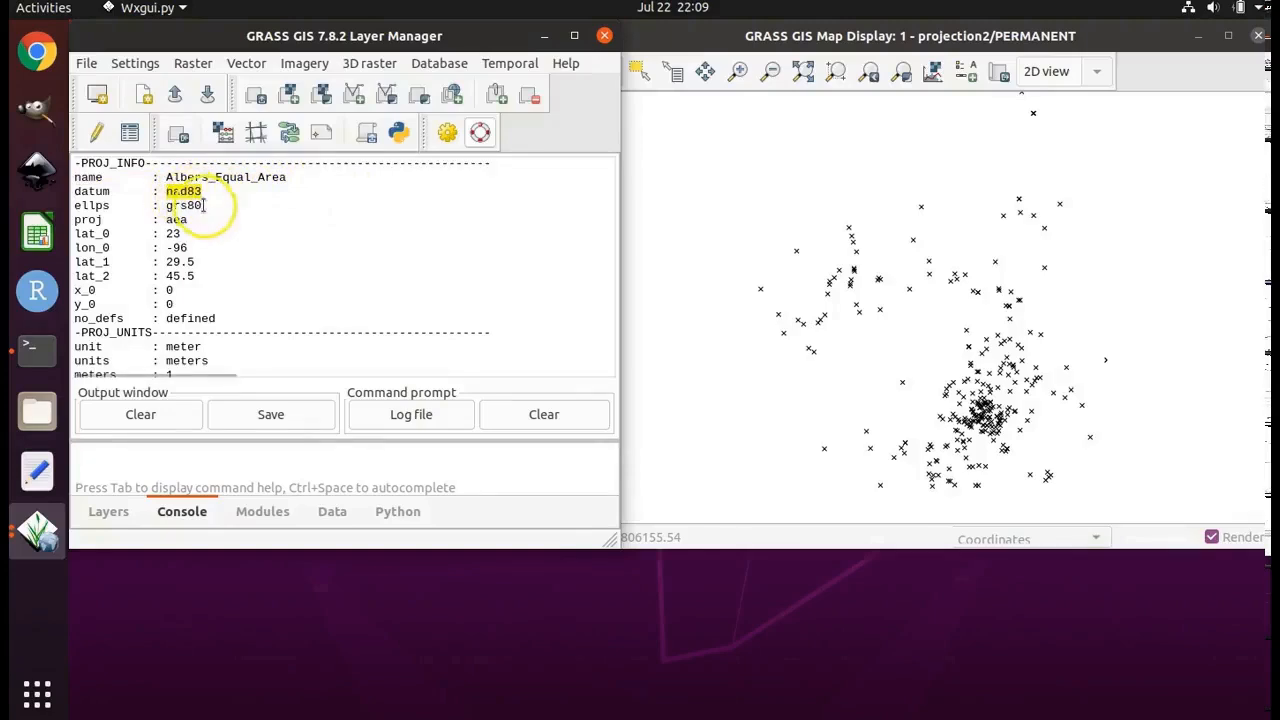
{"action": "left_click_drag", "start_coordinate": [205, 205], "coordinate": [168, 205]}
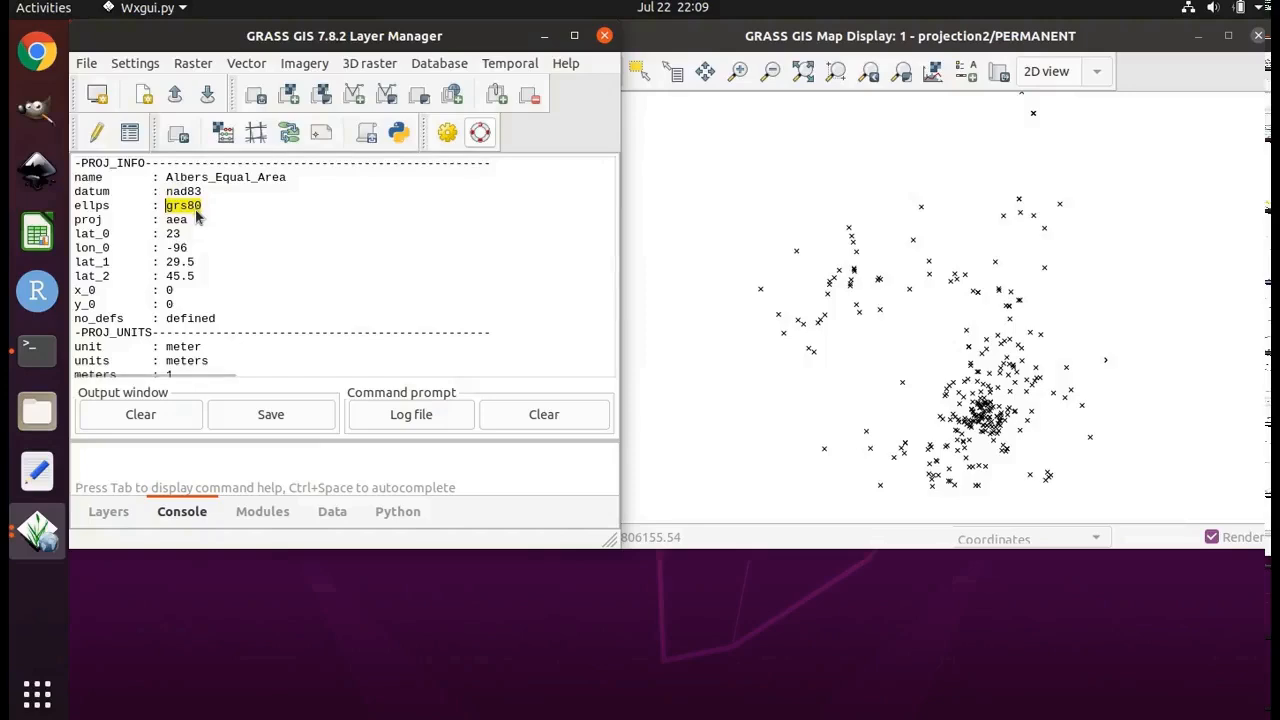
{"action": "left_click", "coordinate": [190, 221]}
{"action": "left_click_drag", "start_coordinate": [191, 223], "coordinate": [163, 224]}
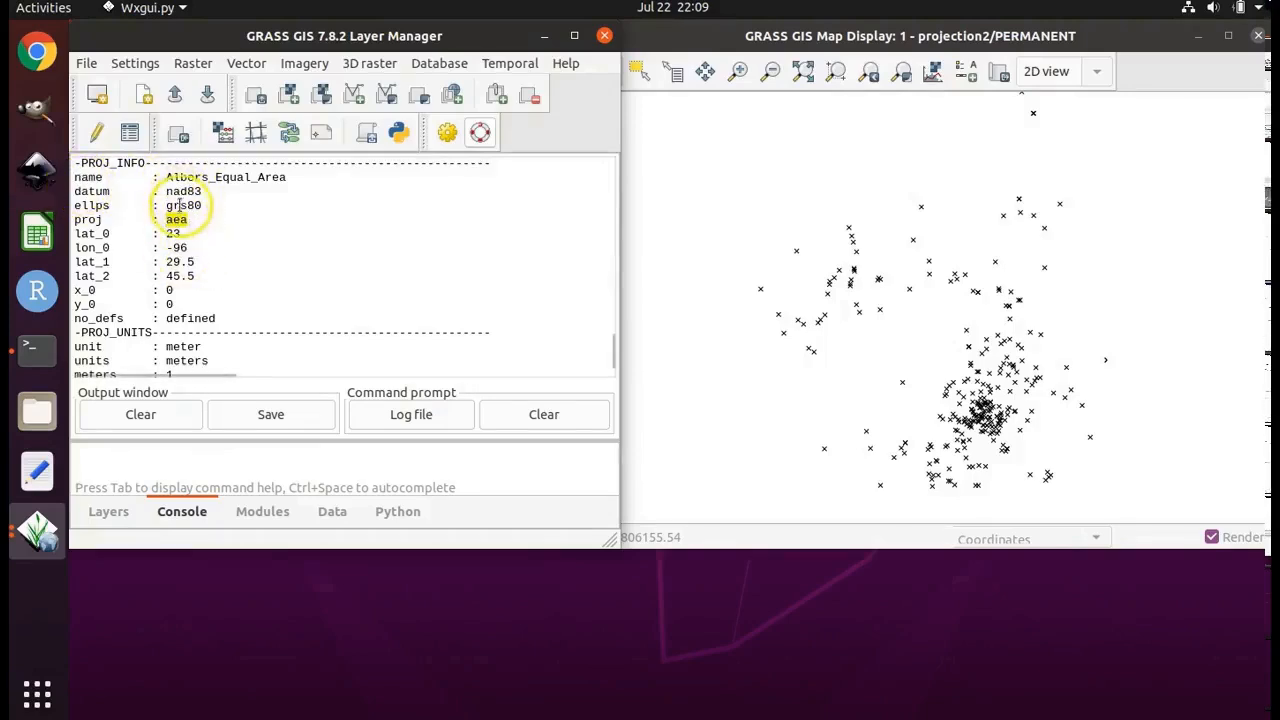
Step: Compare the projection name with its code, recheck the ellipsoid and datum, and examine the map units
{"action": "left_click", "coordinate": [289, 177]}
{"action": "double_click", "coordinate": [182, 177]}
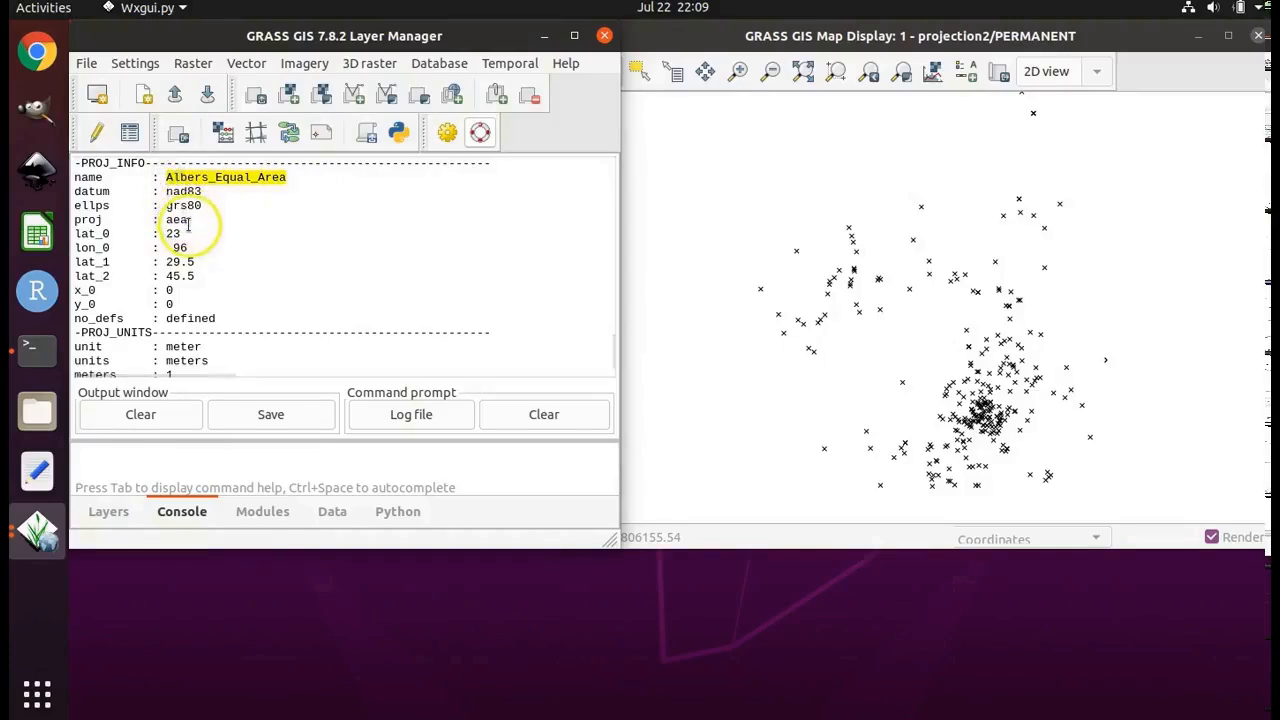
{"action": "double_click", "coordinate": [168, 219]}
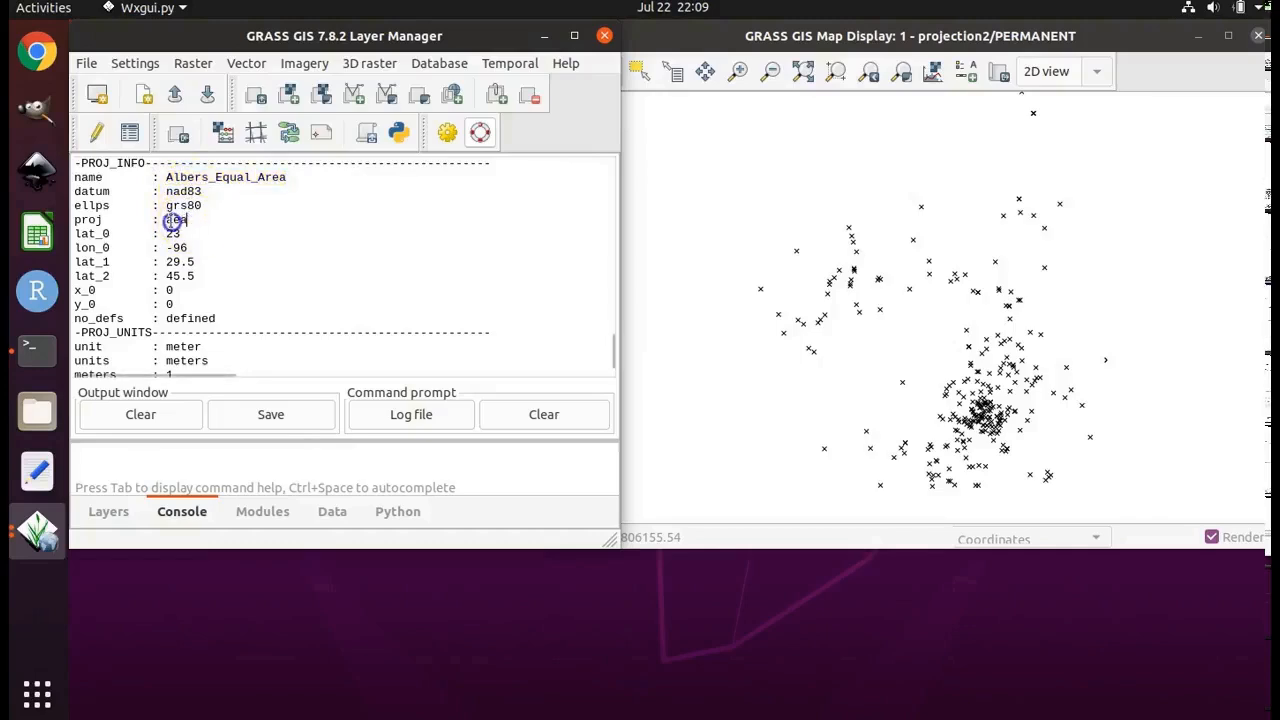
{"action": "left_click_drag", "start_coordinate": [168, 219], "coordinate": [74, 219]}
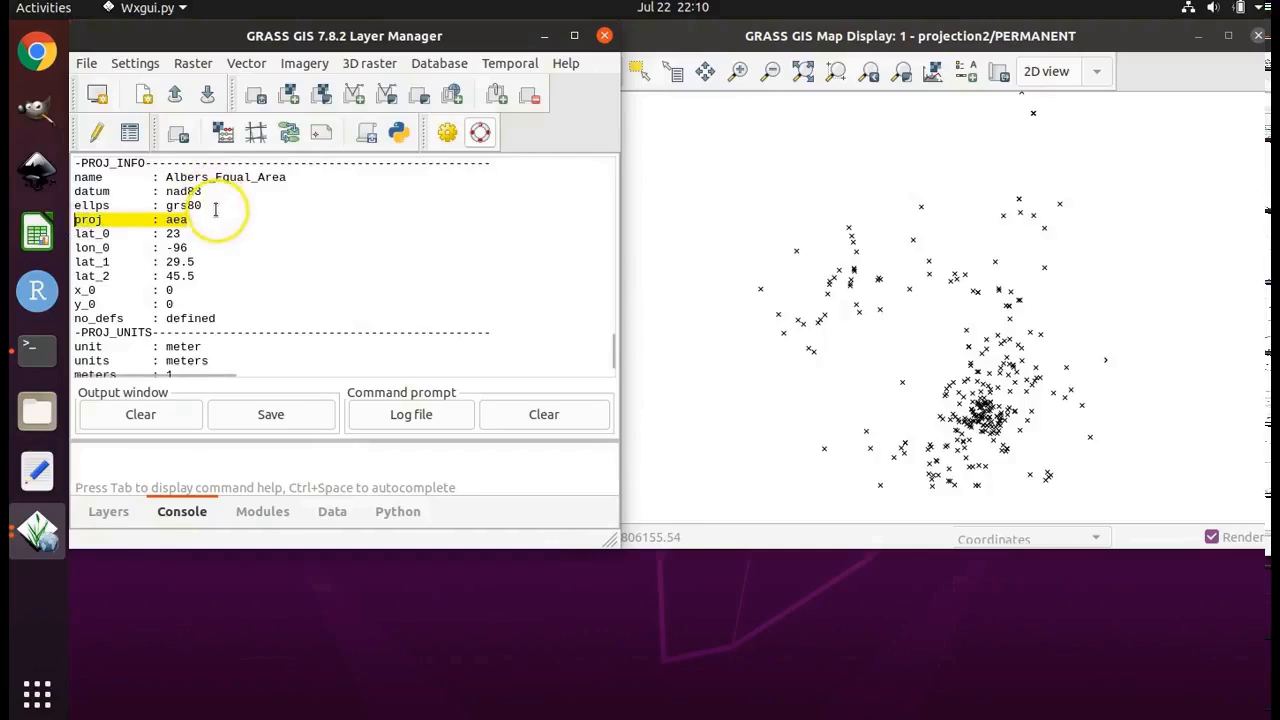
{"action": "left_click_drag", "start_coordinate": [214, 206], "coordinate": [64, 204]}
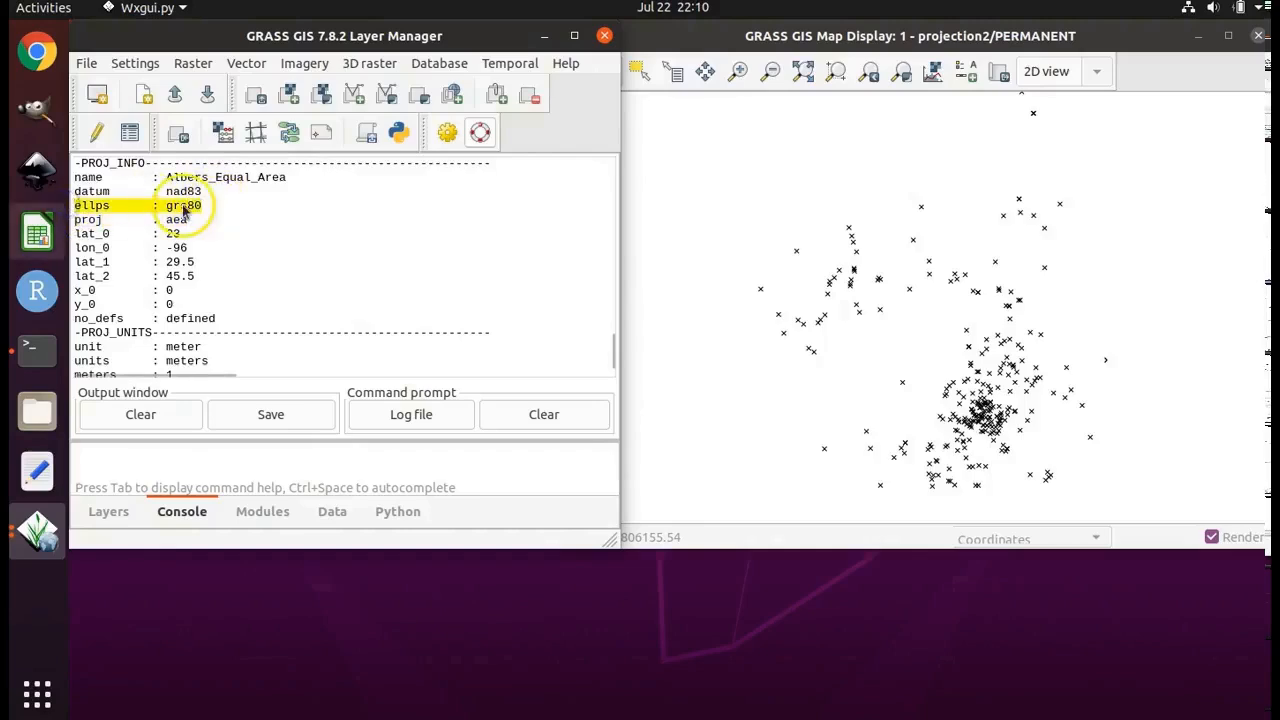
{"action": "left_click_drag", "start_coordinate": [204, 193], "coordinate": [74, 194]}
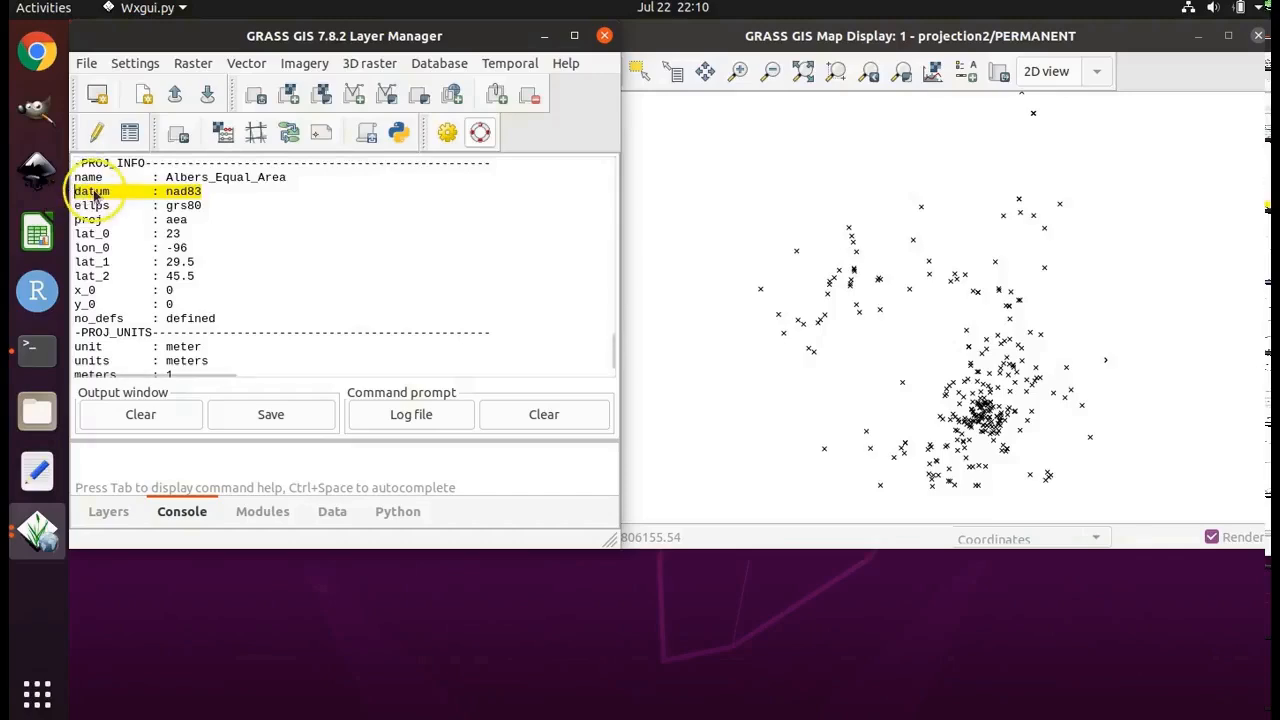
{"action": "left_click", "coordinate": [193, 193]}
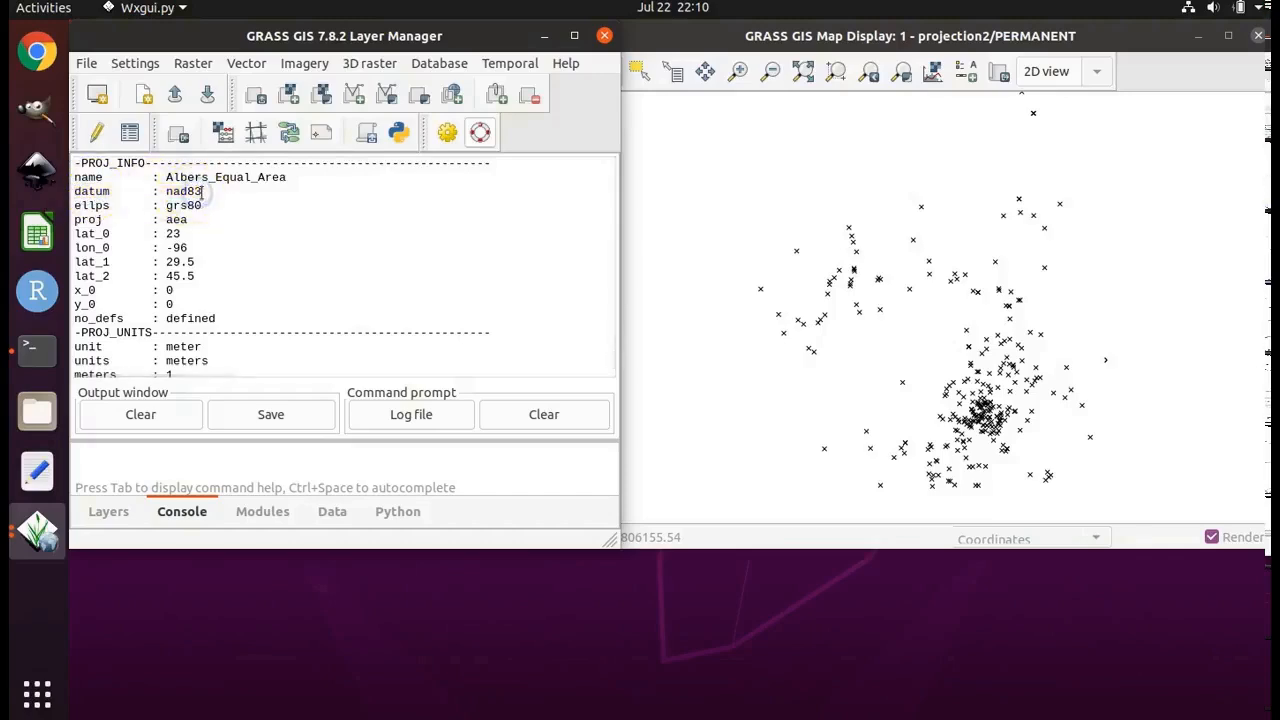
{"action": "double_click", "coordinate": [172, 192]}
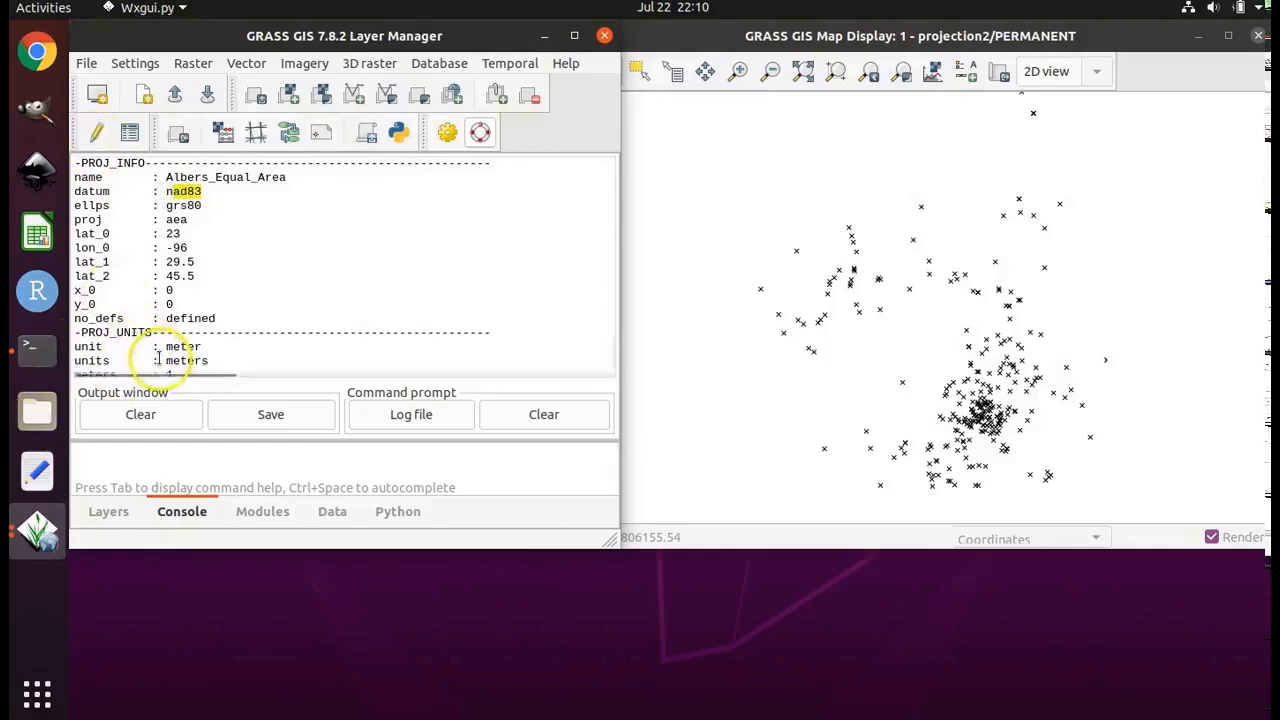
{"action": "left_click", "coordinate": [80, 347]}
{"action": "left_click_drag", "start_coordinate": [74, 347], "coordinate": [205, 358]}
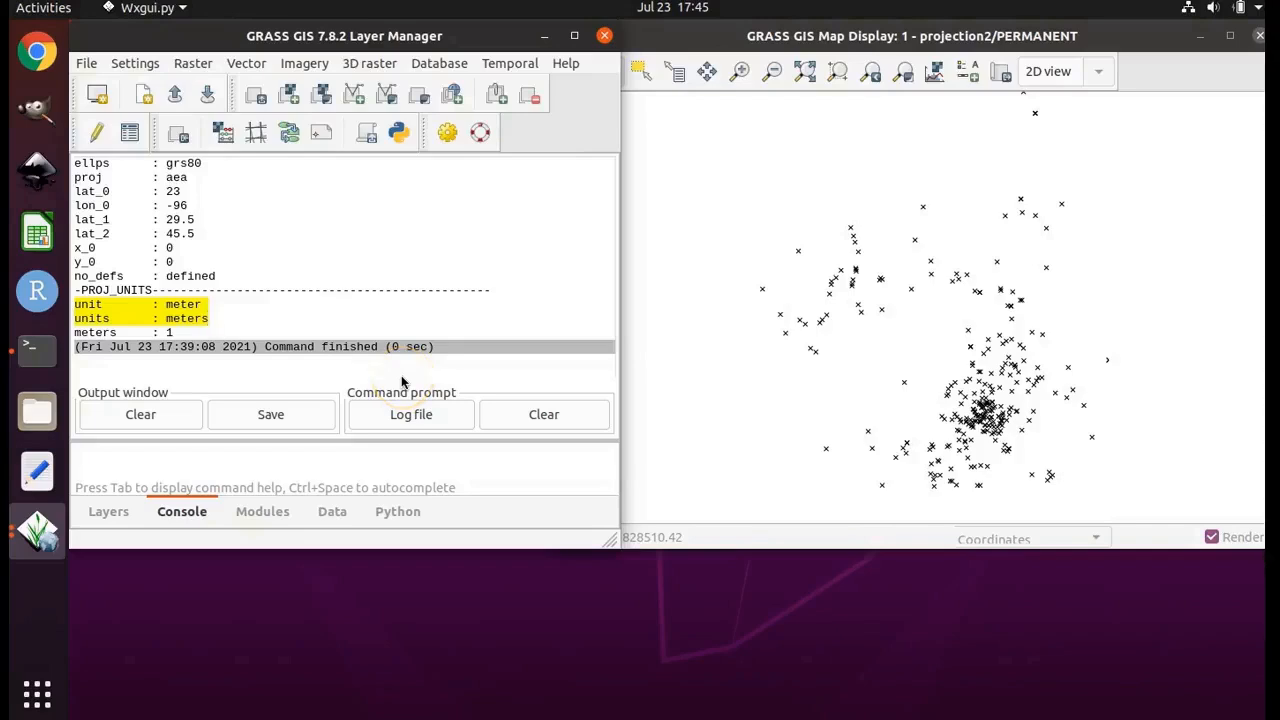
Step: Switch to the Files app and open the projections lab layers folder inside grassdata
{"action": "left_click", "coordinate": [31, 421]}
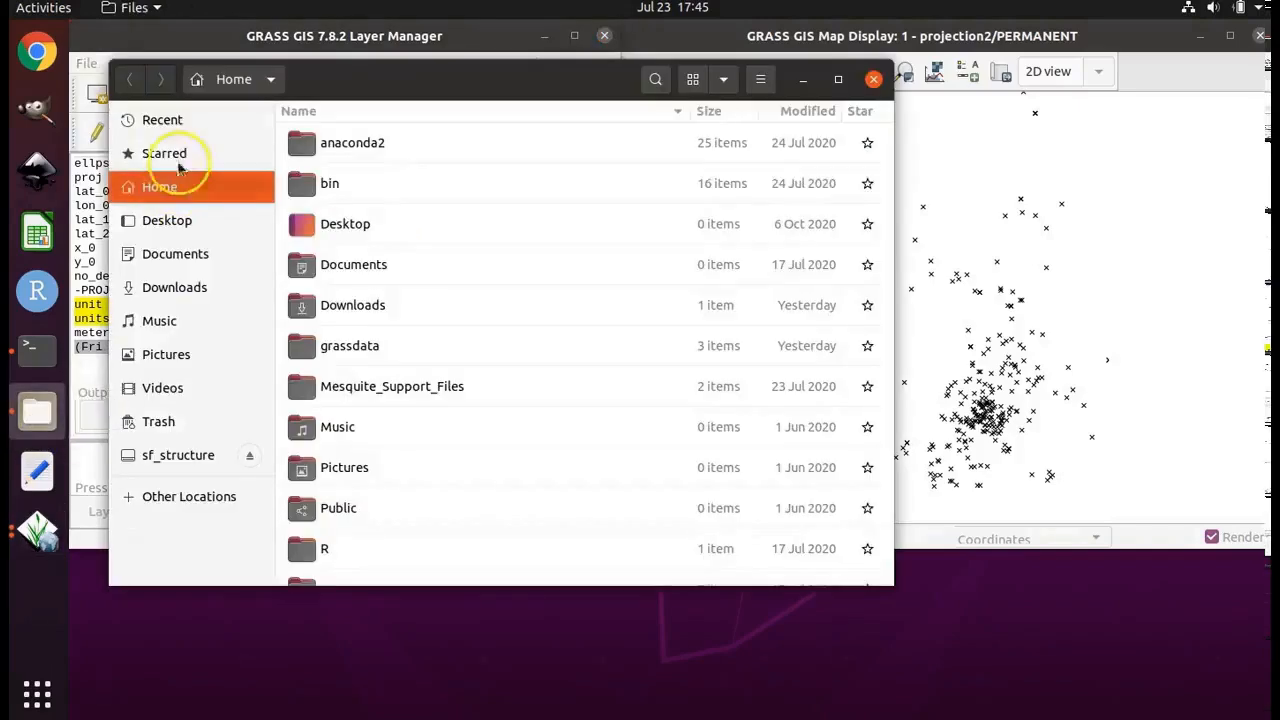
{"action": "left_click", "coordinate": [398, 345]}
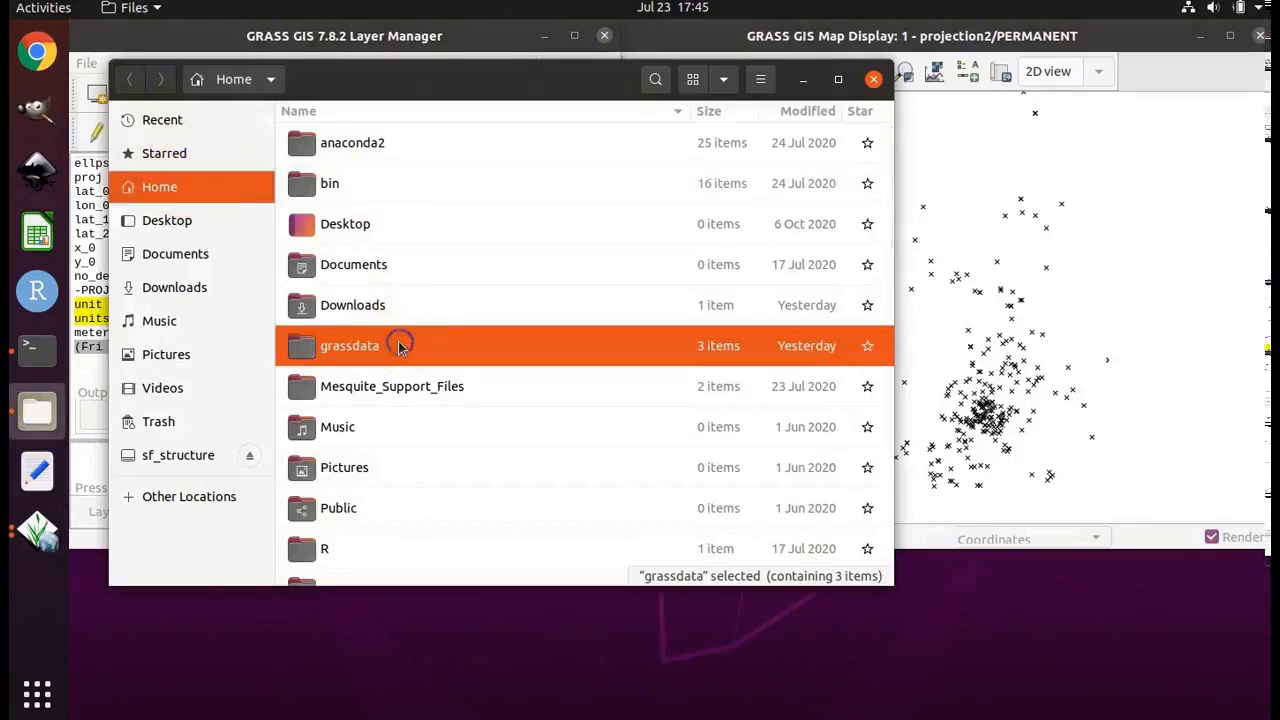
{"action": "left_click_drag", "start_coordinate": [398, 341], "coordinate": [435, 346]}
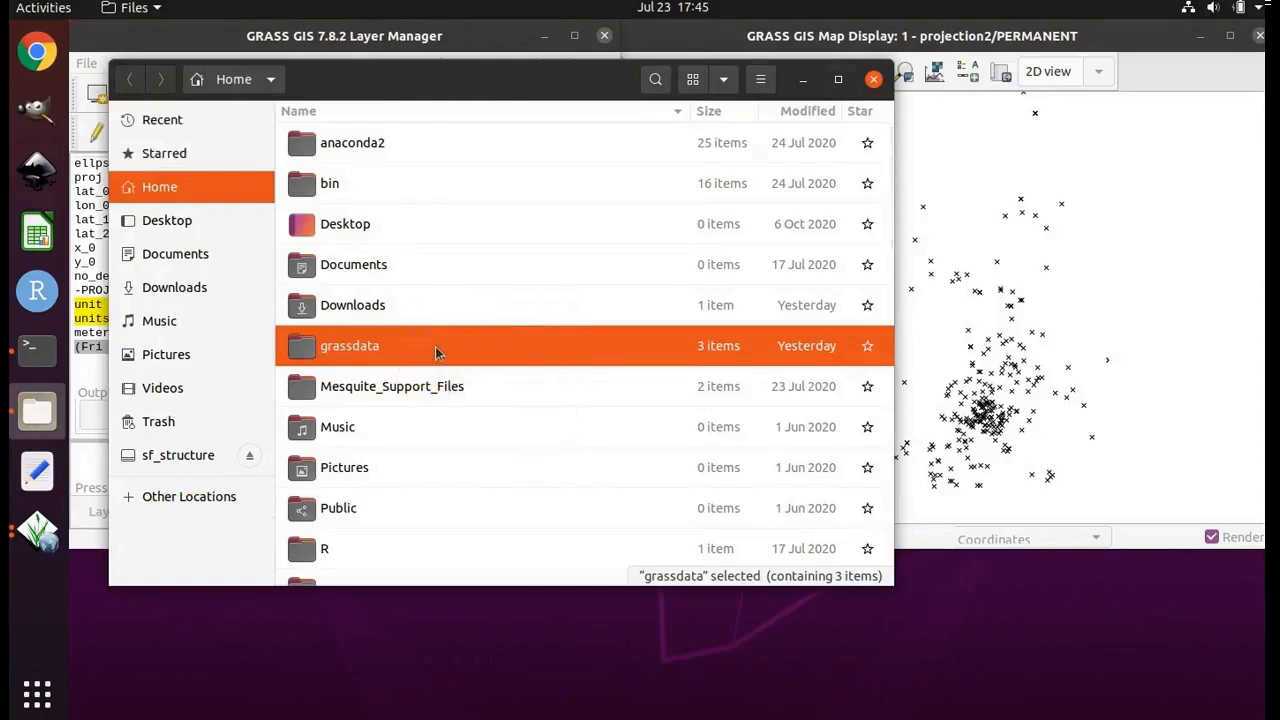
{"action": "double_click", "coordinate": [435, 346]}
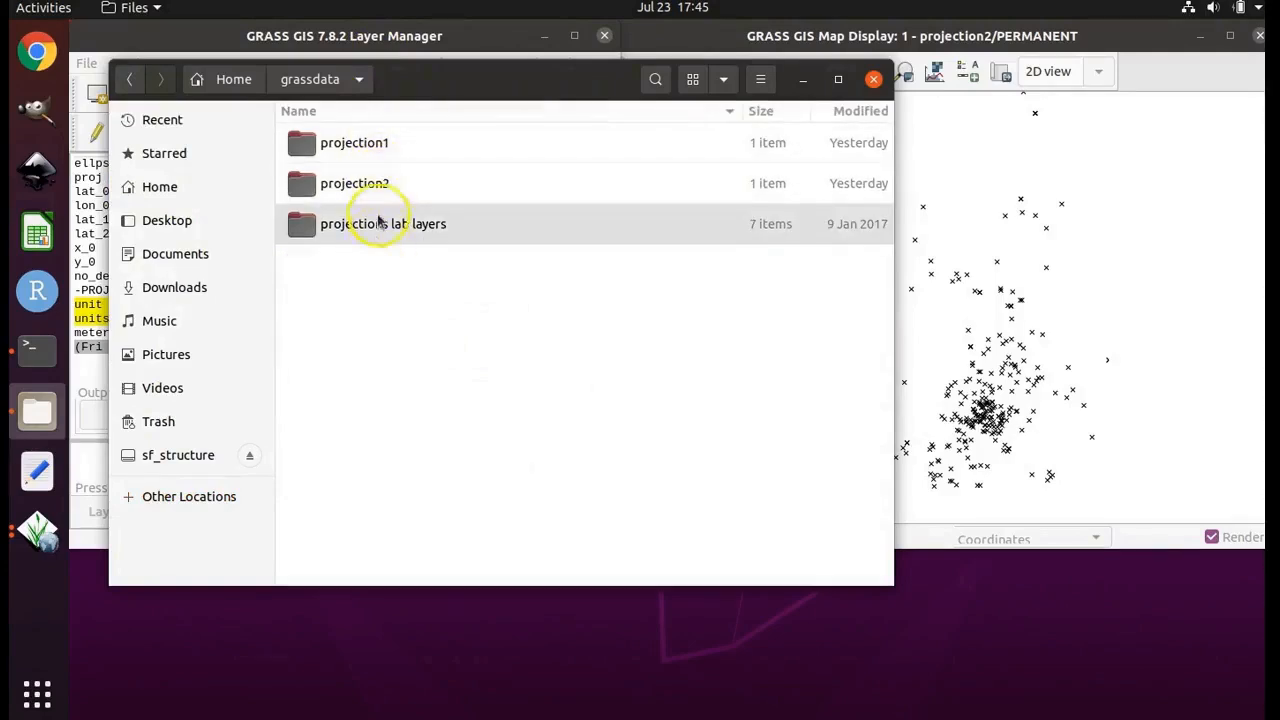
{"action": "double_click", "coordinate": [381, 235]}
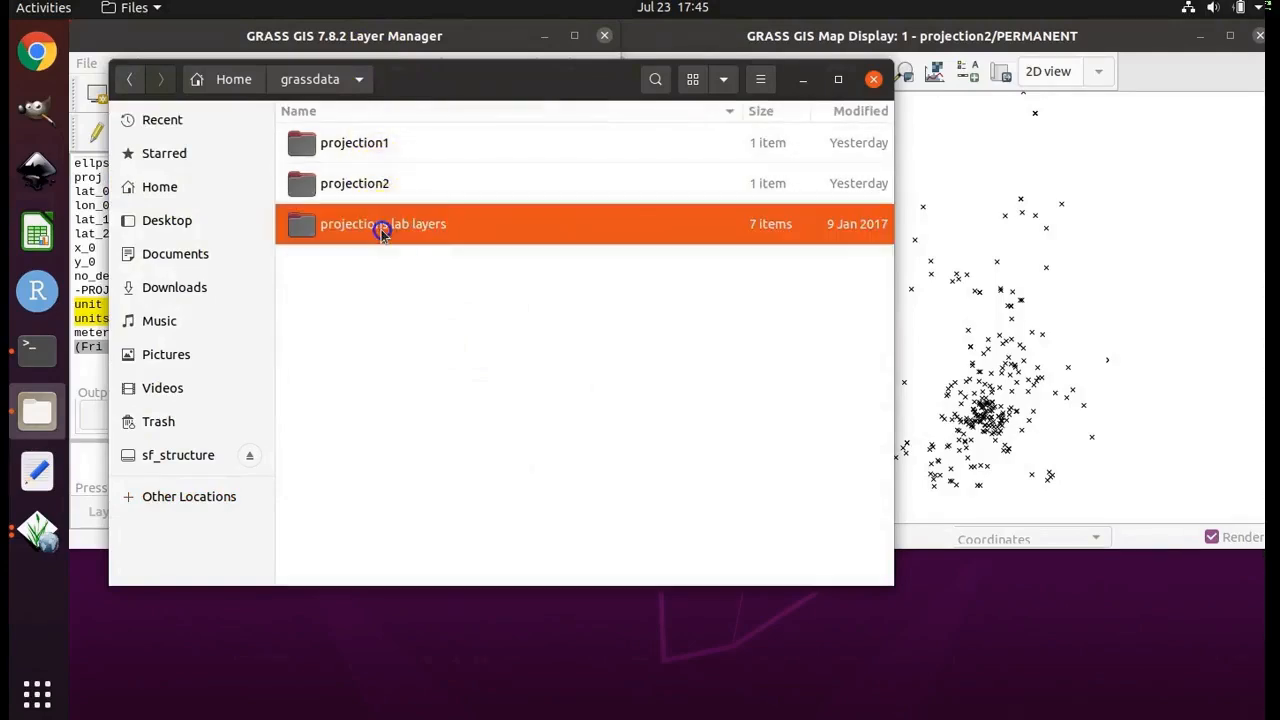
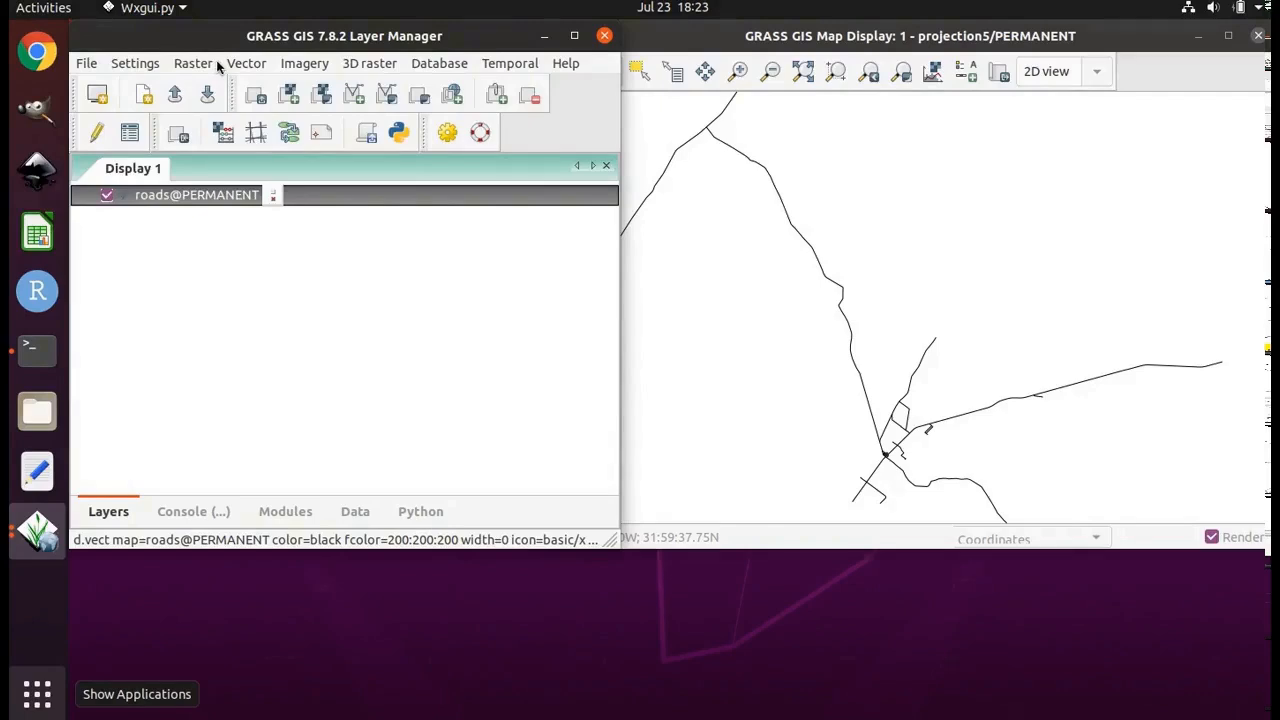
Step: Switch the working environment to the projection1 location and its PERMANENT mapset
{"action": "left_click", "coordinate": [130, 66]}
{"action": "mouse_move", "coordinate": [190, 108]}
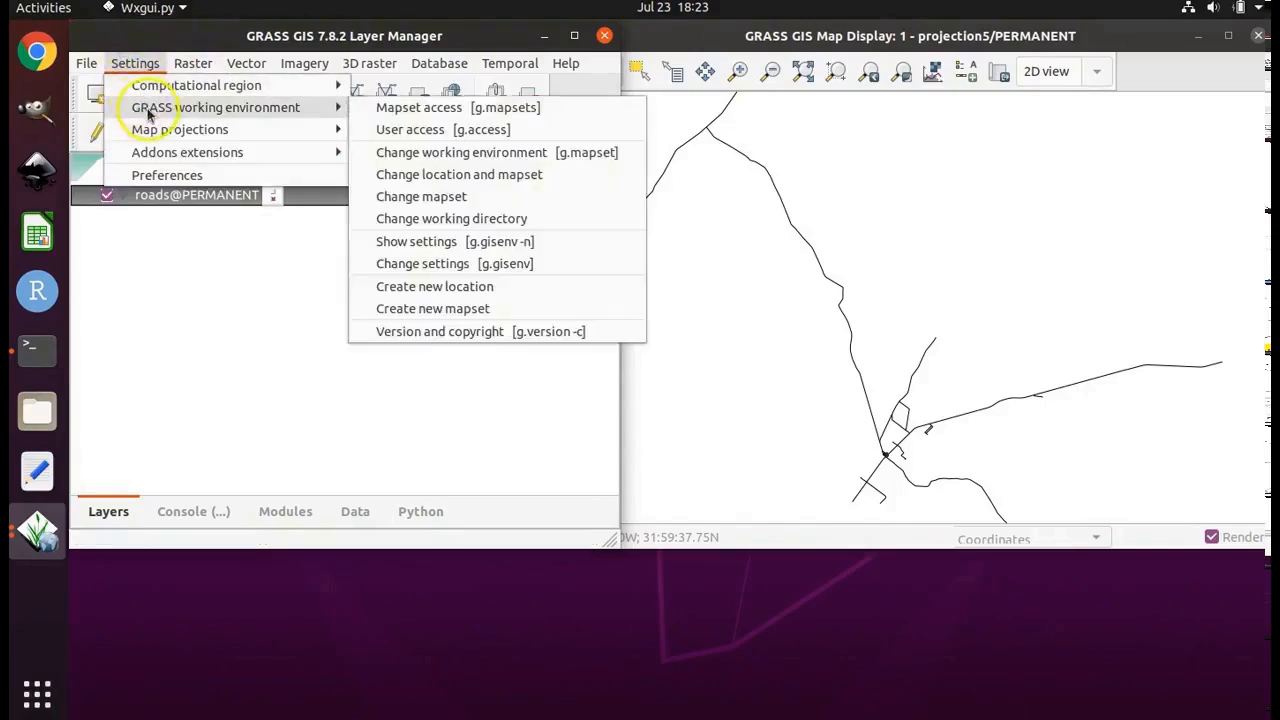
{"action": "left_click", "coordinate": [481, 180]}
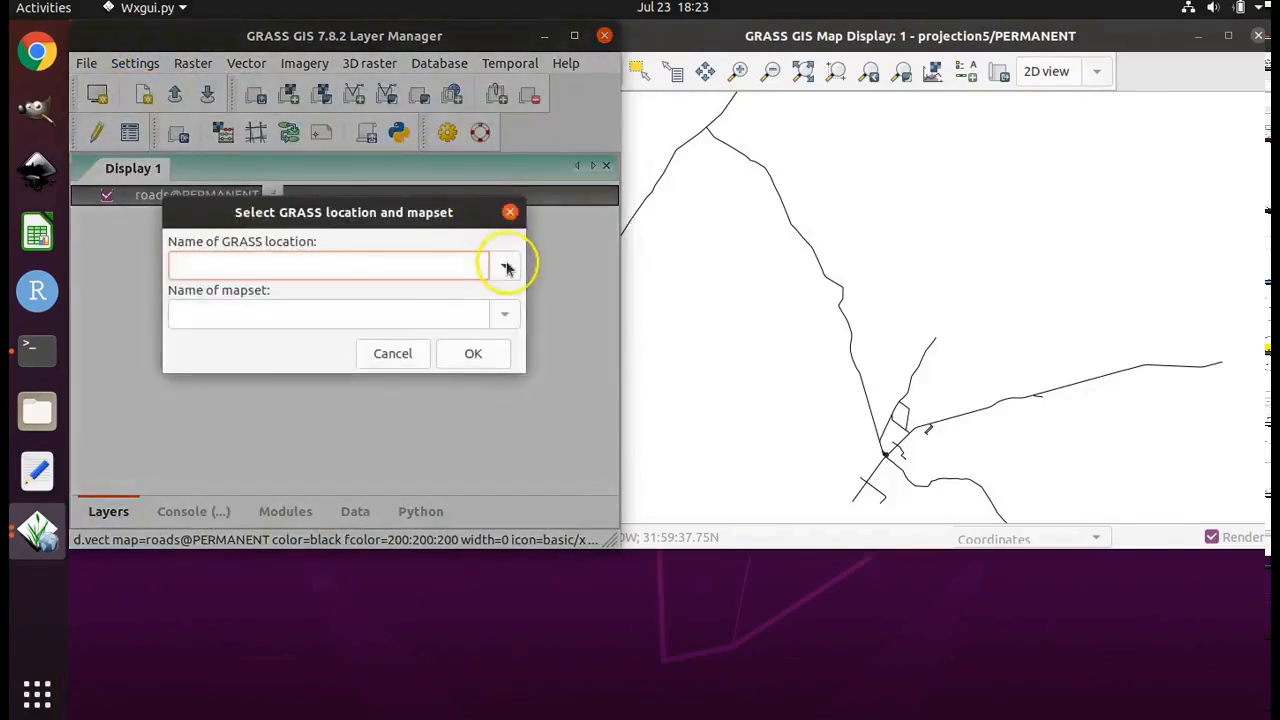
{"action": "left_click", "coordinate": [506, 264]}
{"action": "left_click", "coordinate": [429, 297]}
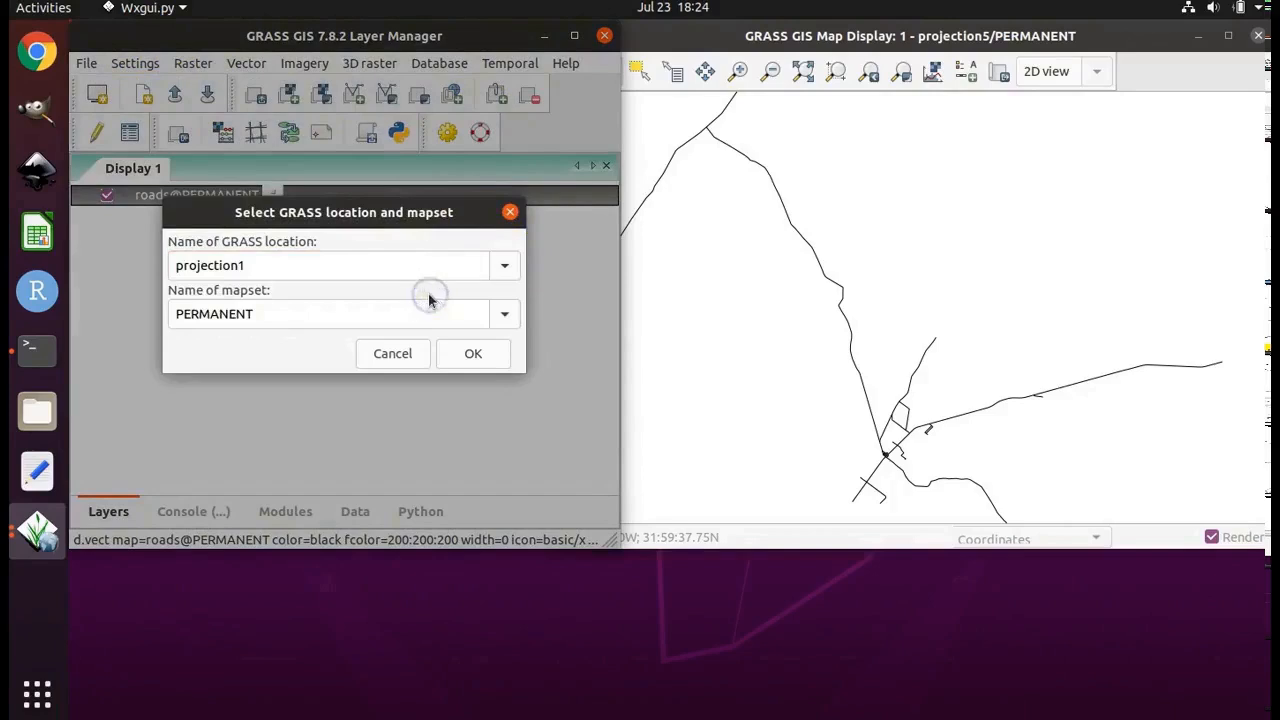
{"action": "left_click", "coordinate": [470, 355]}
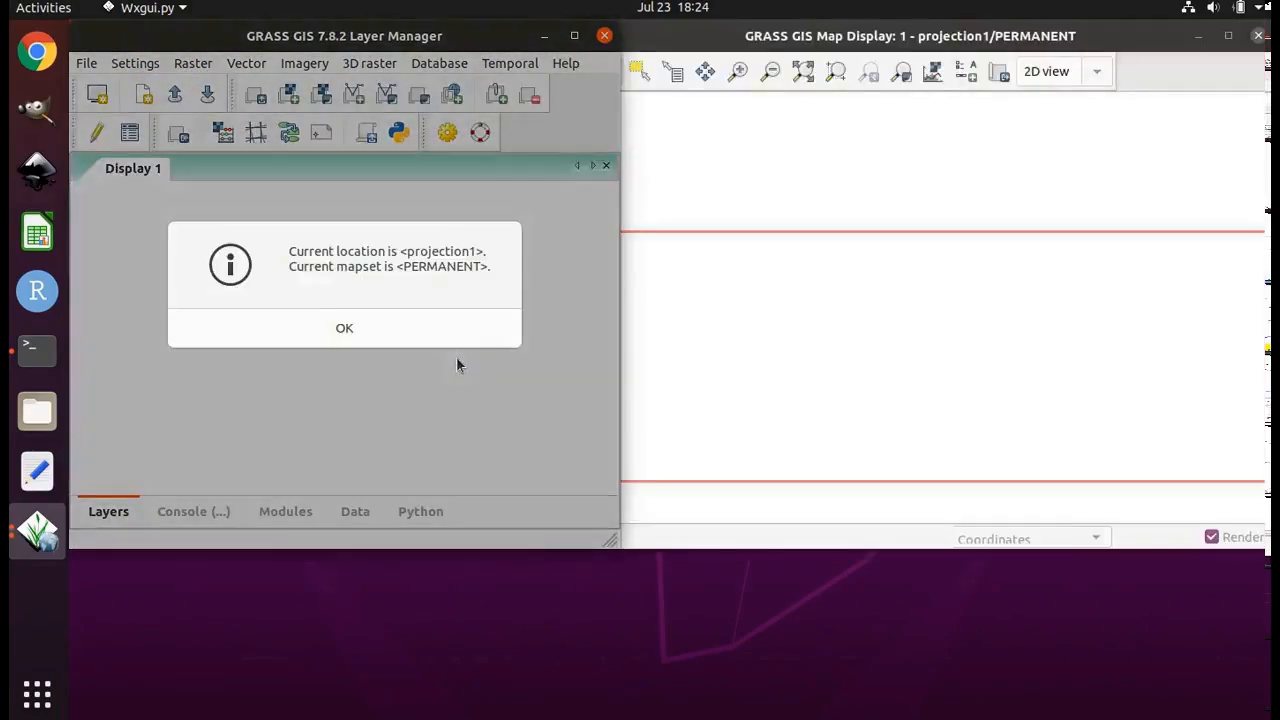
{"action": "left_click_drag", "start_coordinate": [410, 338], "coordinate": [395, 332]}
{"action": "left_click", "coordinate": [395, 332]}
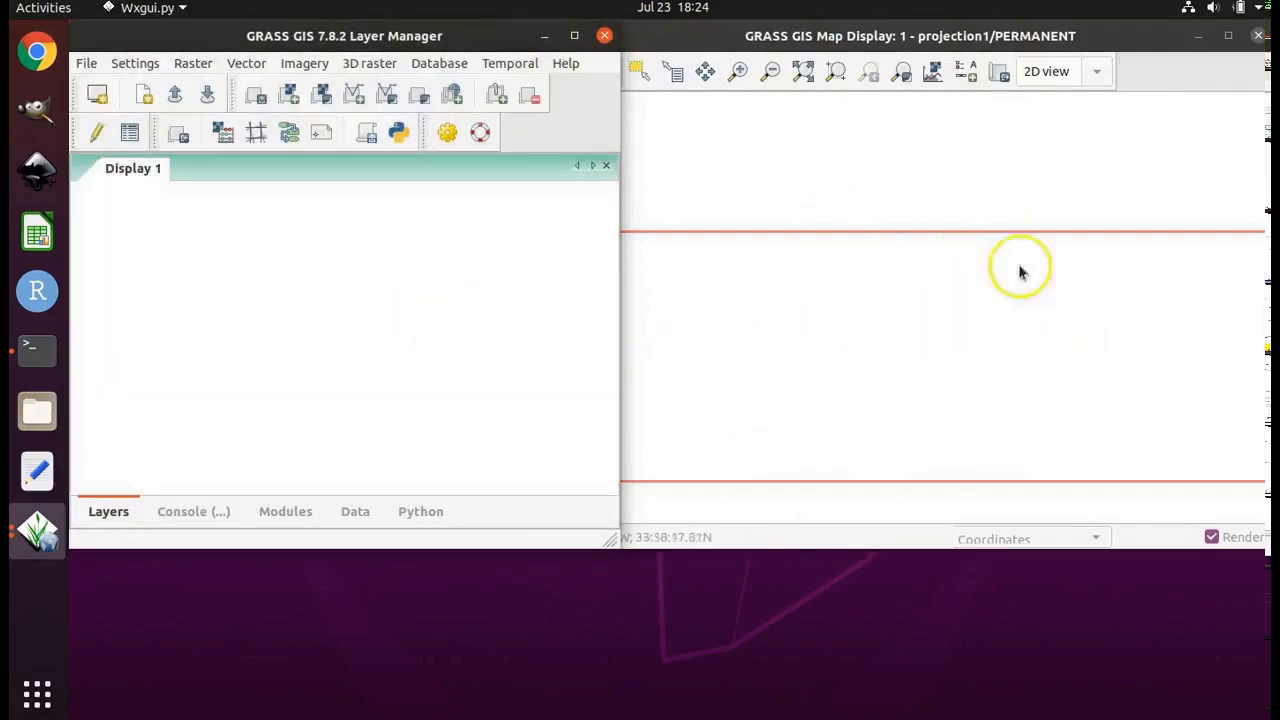
Step: Add the Texas_counties vector map from the PERMANENT mapset to the map display, shown at its full extent
{"action": "left_click", "coordinate": [86, 63]}
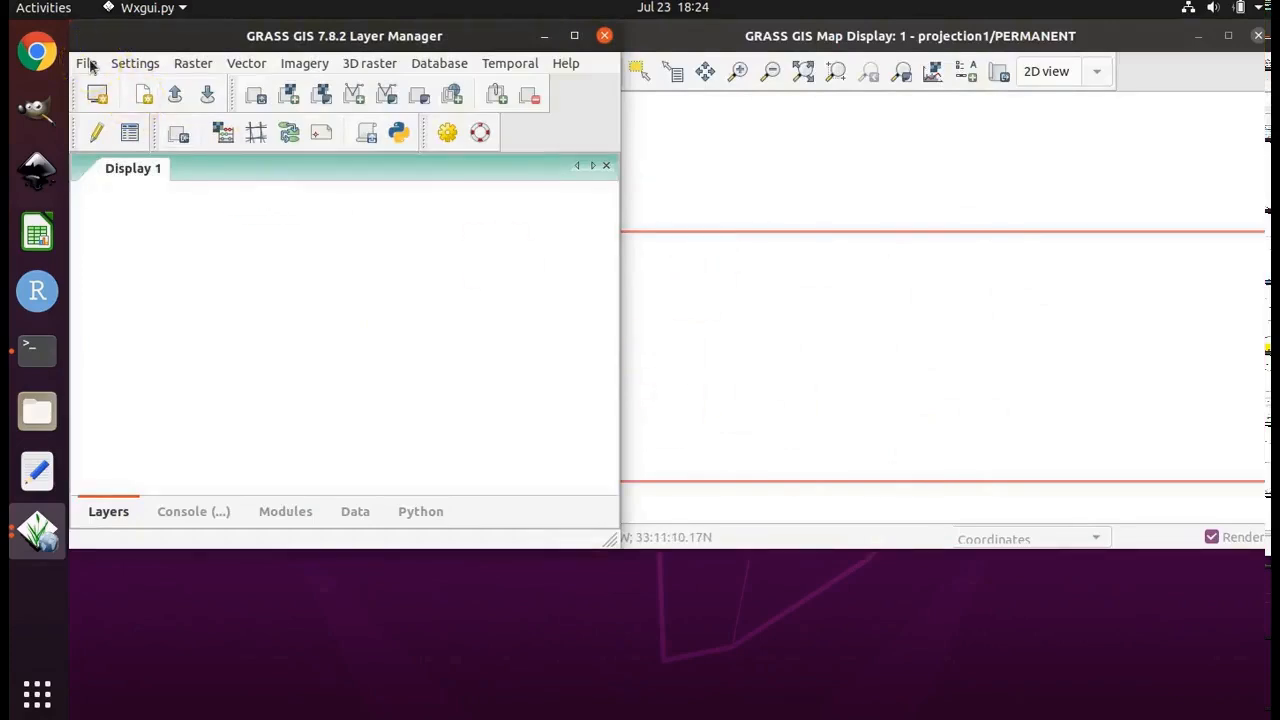
{"action": "left_click", "coordinate": [88, 64]}
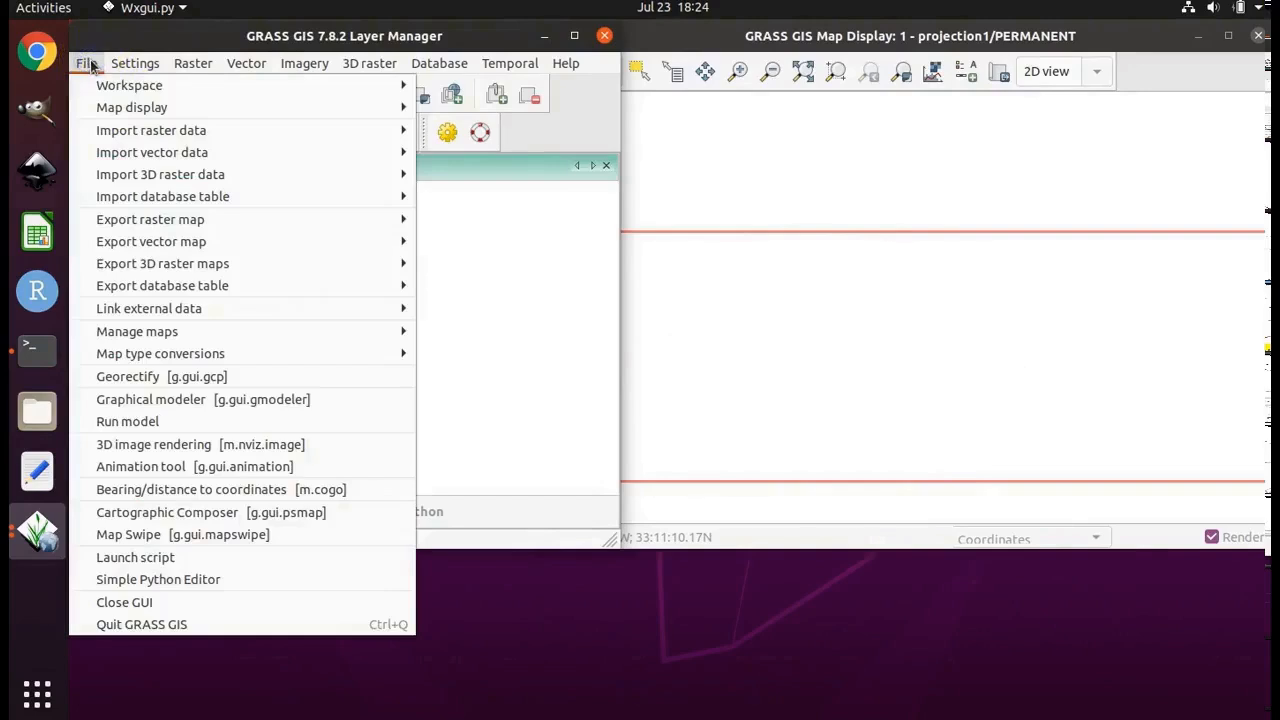
{"action": "mouse_move", "coordinate": [120, 107]}
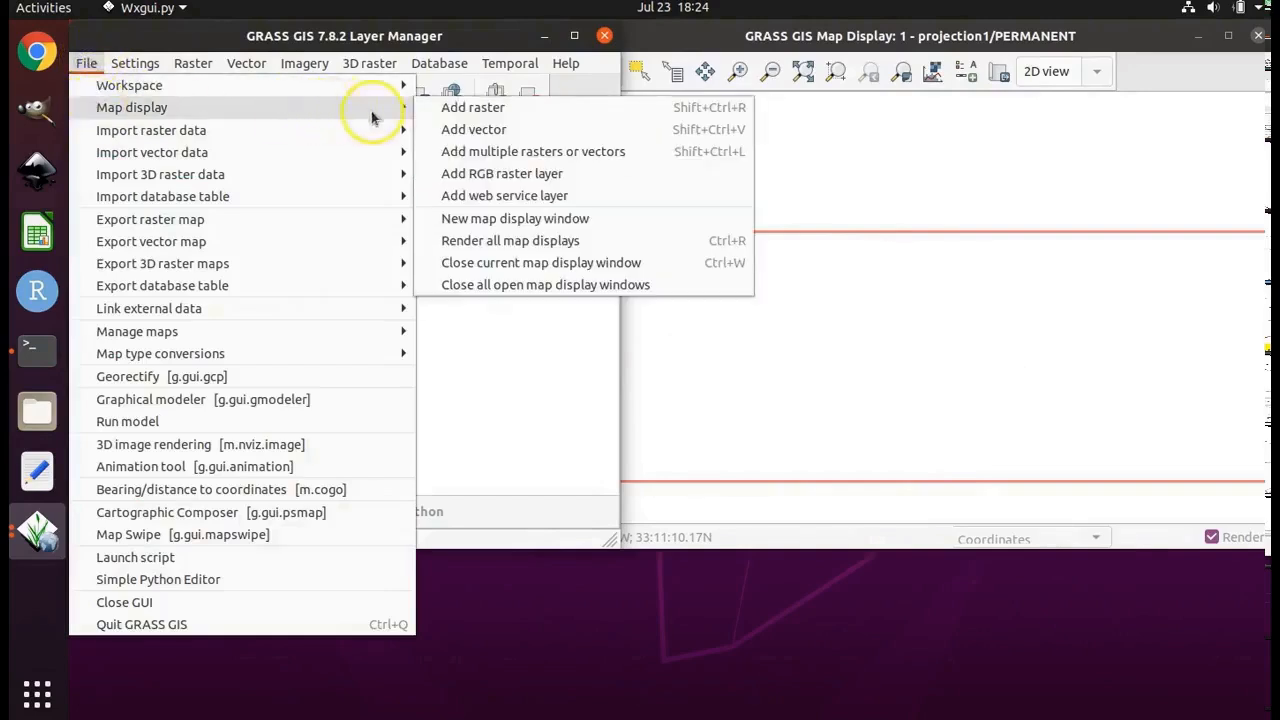
{"action": "left_click", "coordinate": [505, 131]}
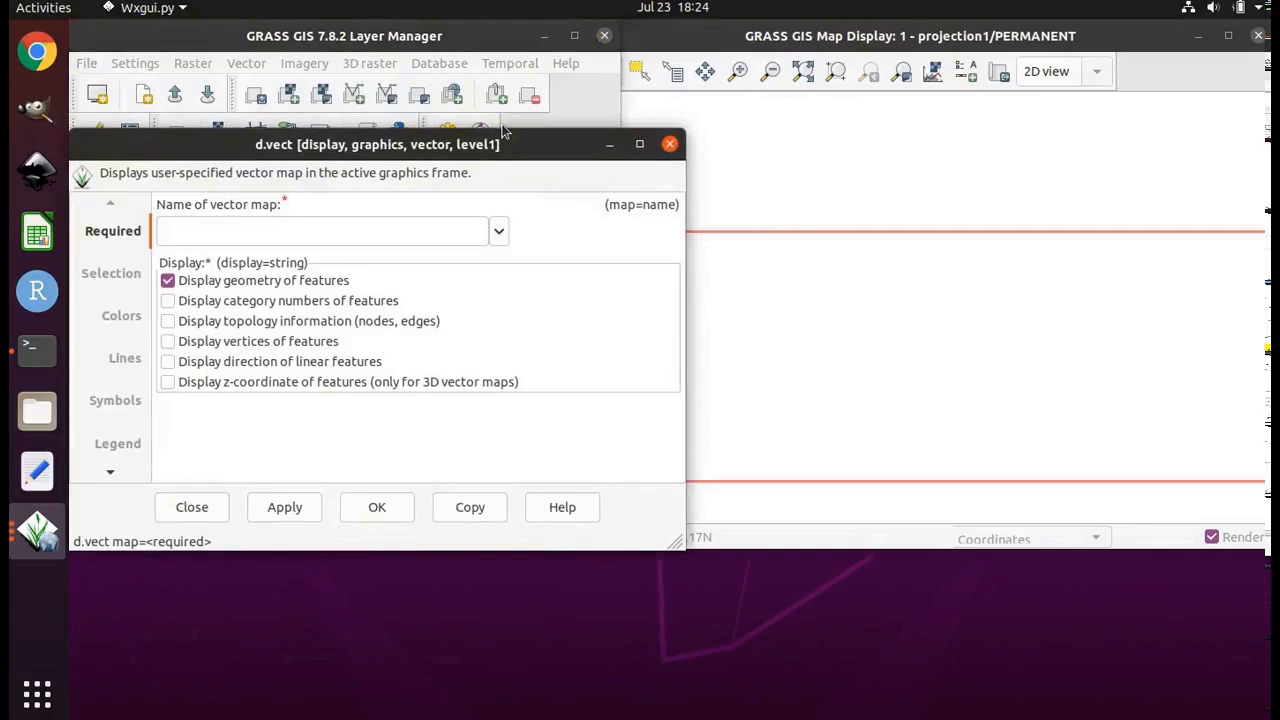
{"action": "left_click", "coordinate": [498, 231]}
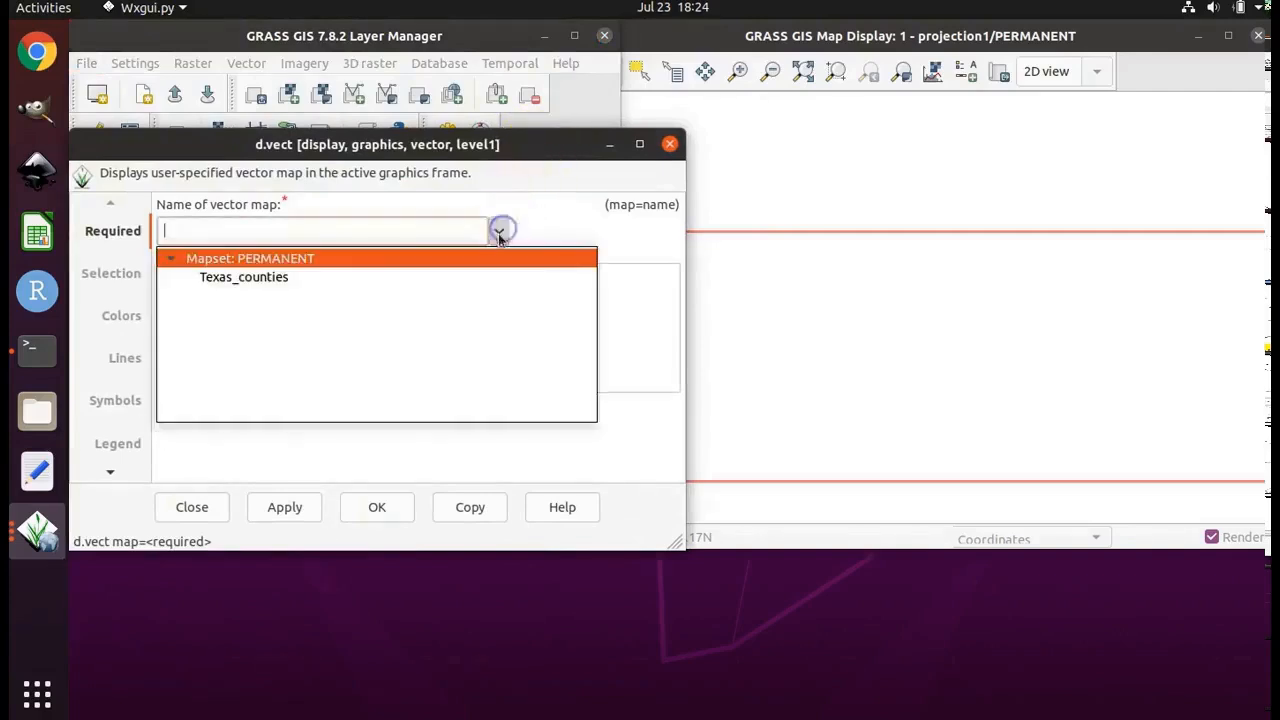
{"action": "left_click", "coordinate": [245, 280]}
{"action": "left_click", "coordinate": [390, 510]}
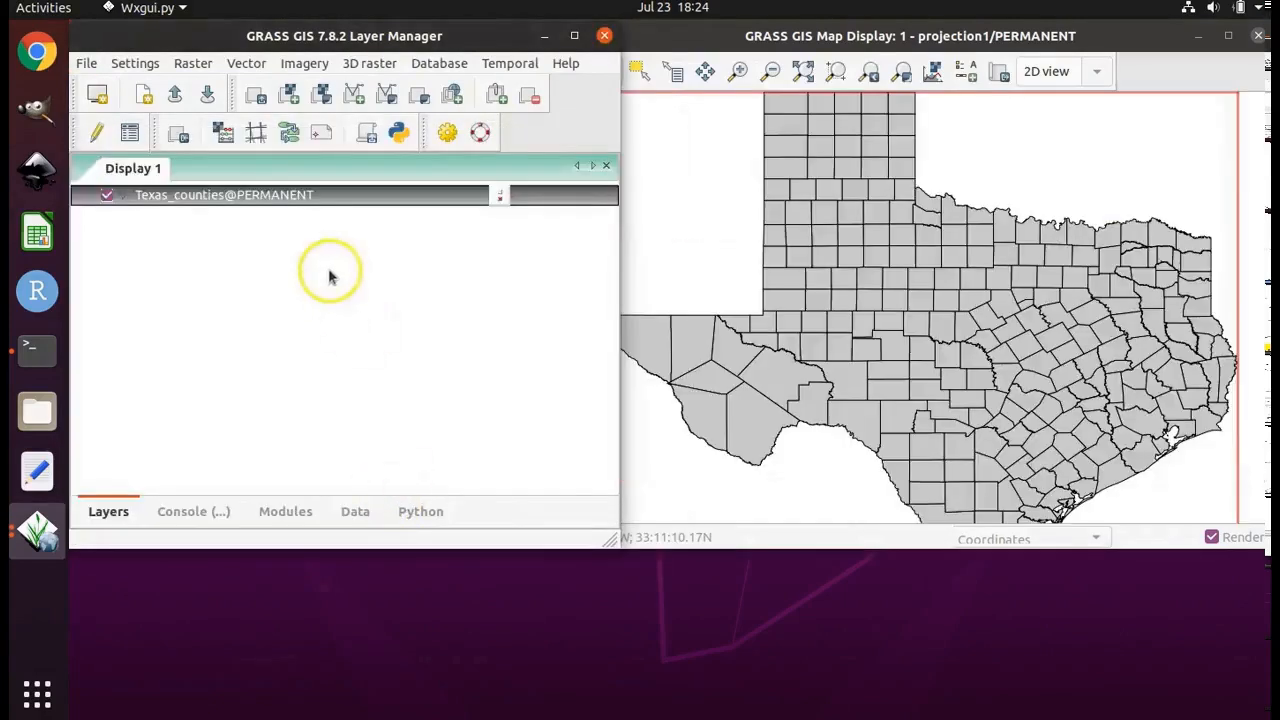
{"action": "right_click", "coordinate": [301, 194]}
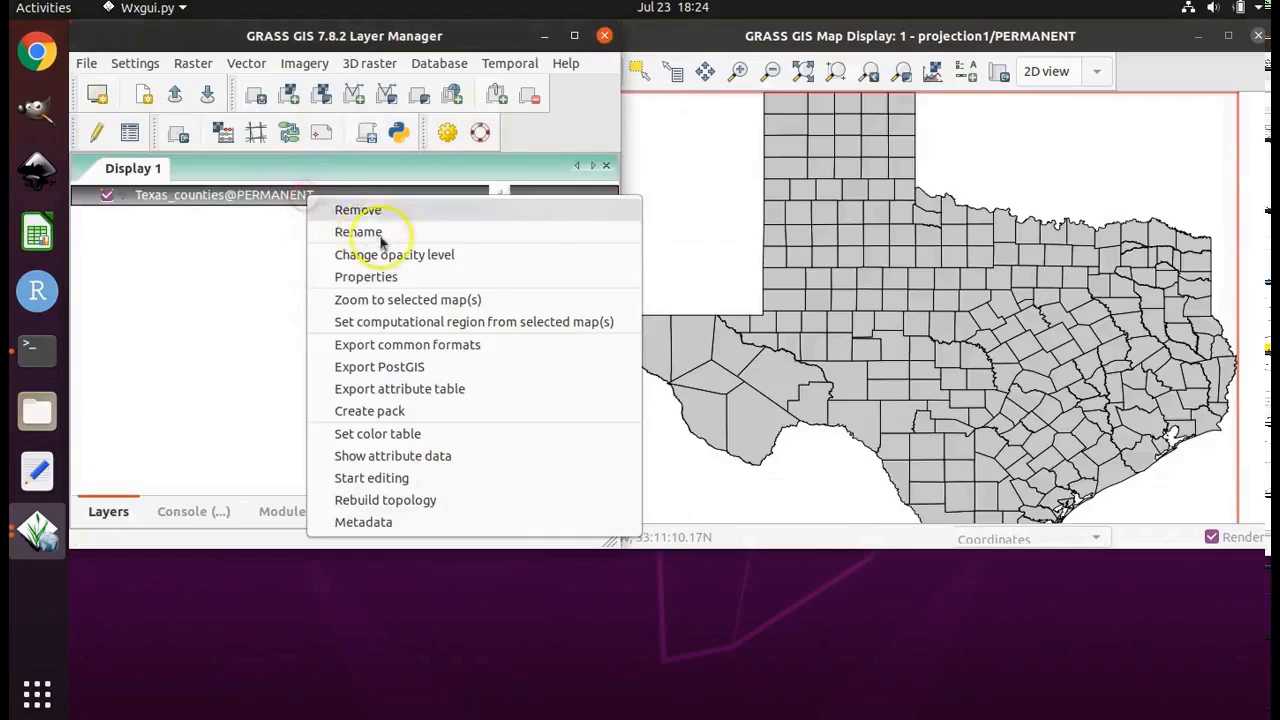
{"action": "left_click", "coordinate": [398, 298]}
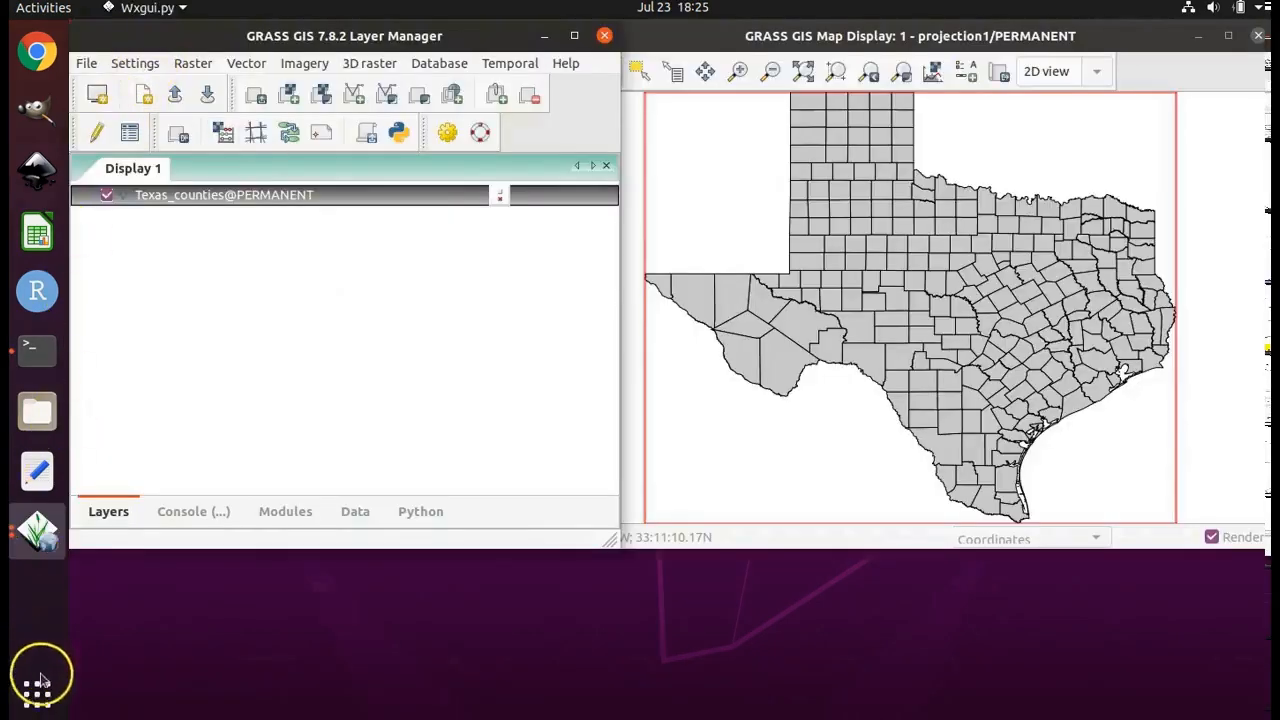
Step: Reproject the facilities vector map from the projection2 location's PERMANENT mapset into the current location with v.proj
{"action": "left_click", "coordinate": [92, 66]}
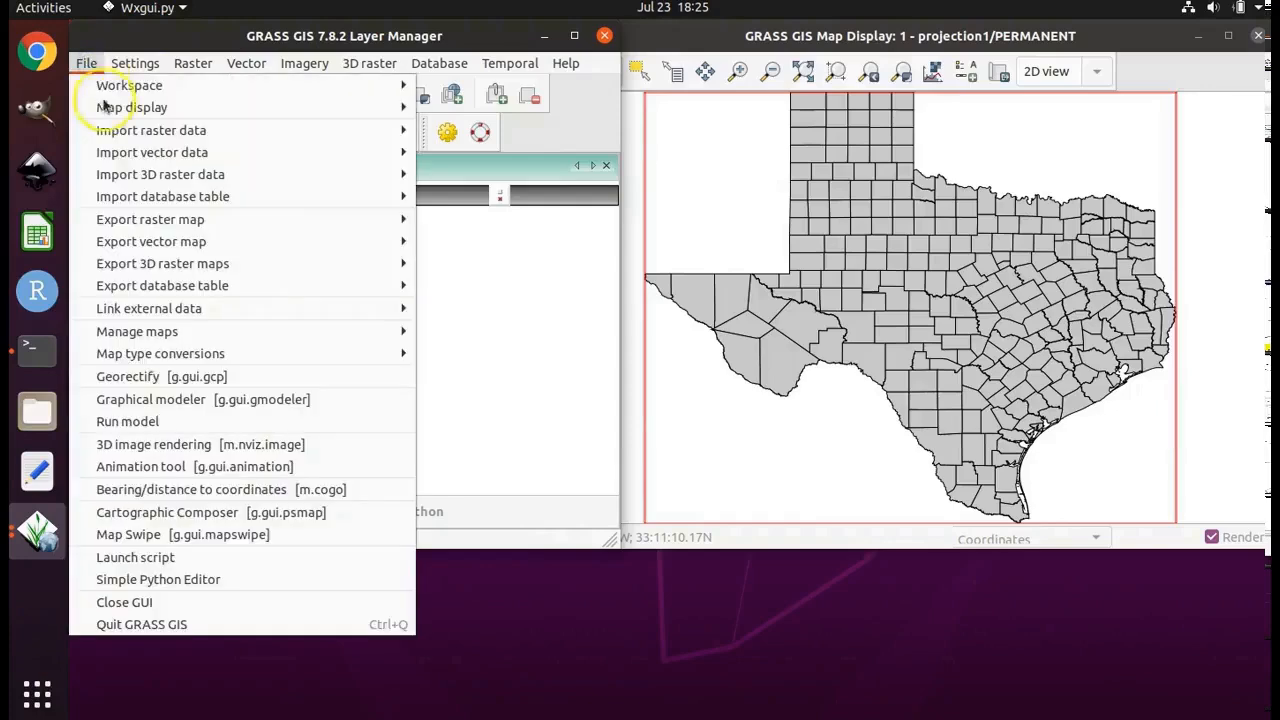
{"action": "left_click", "coordinate": [115, 152]}
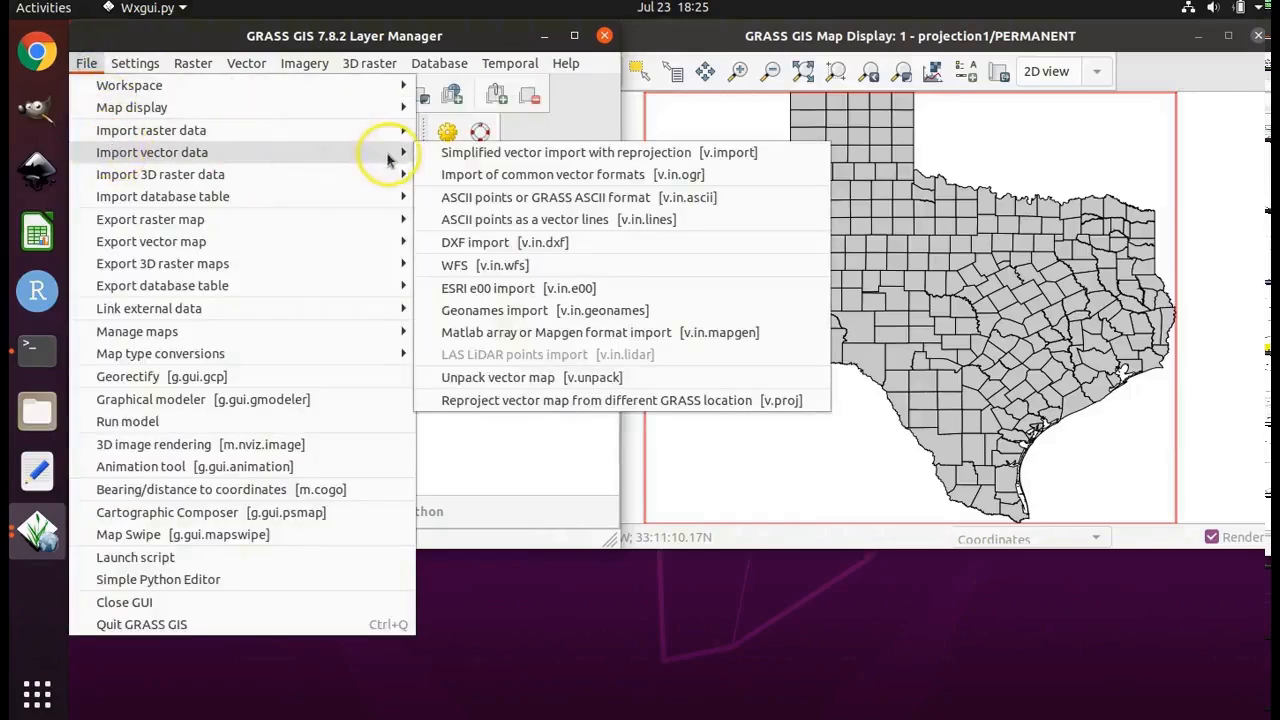
{"action": "left_click", "coordinate": [487, 158]}
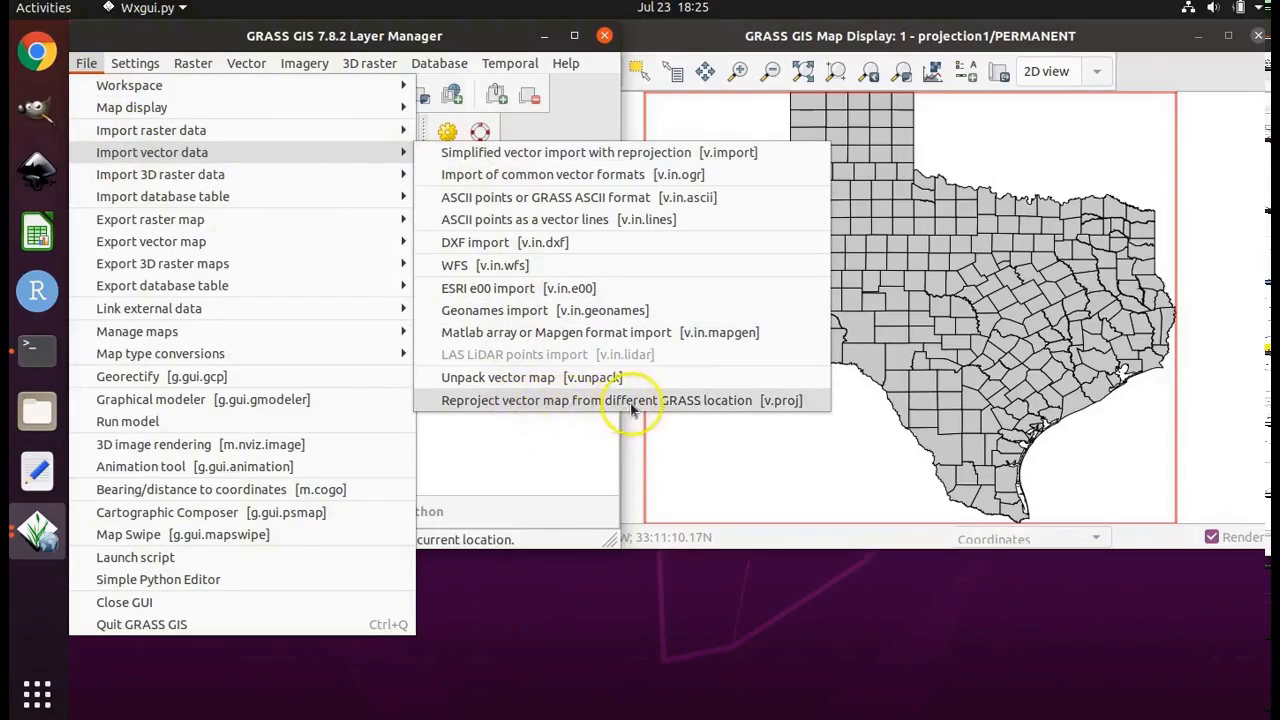
{"action": "left_click", "coordinate": [705, 401]}
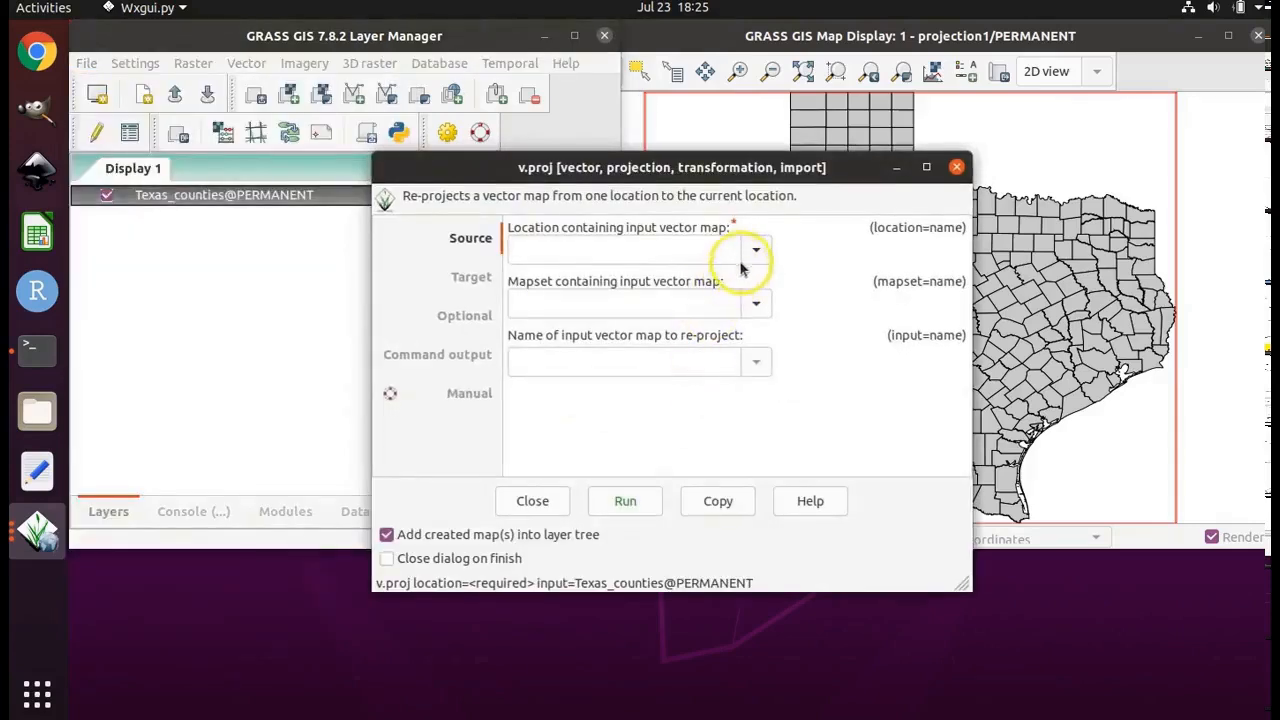
{"action": "left_click", "coordinate": [755, 251]}
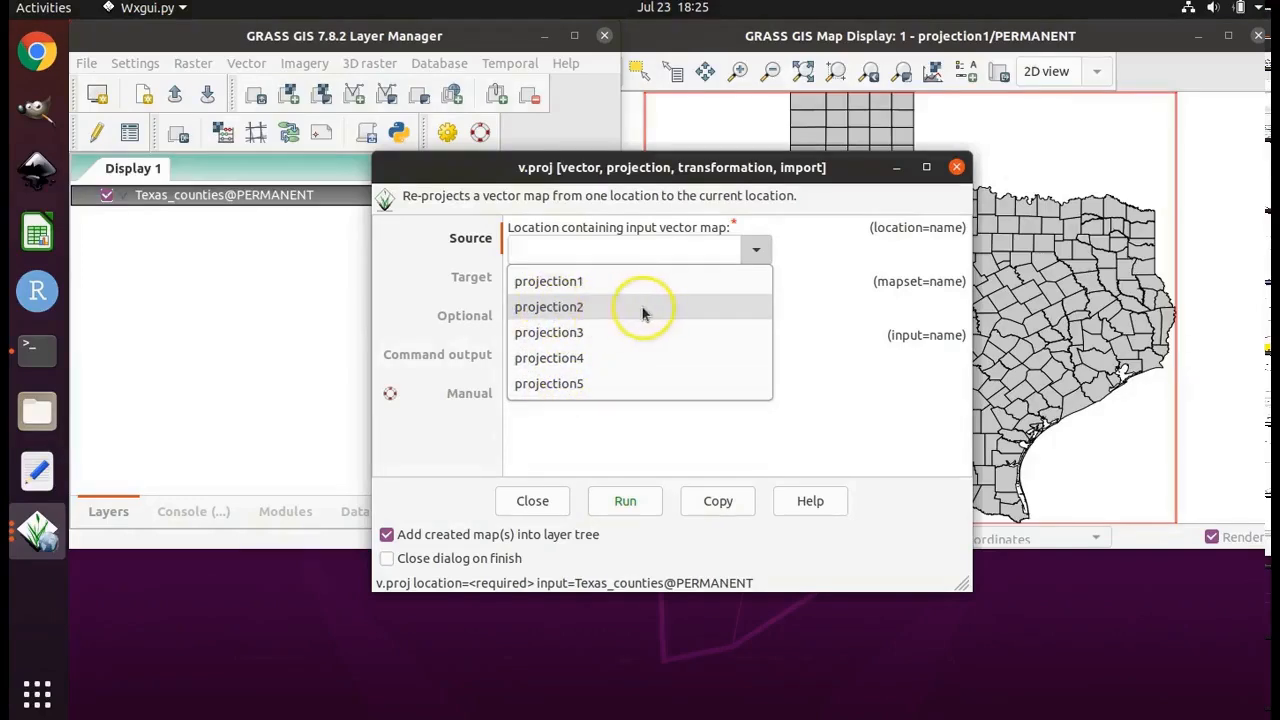
{"action": "left_click", "coordinate": [567, 311]}
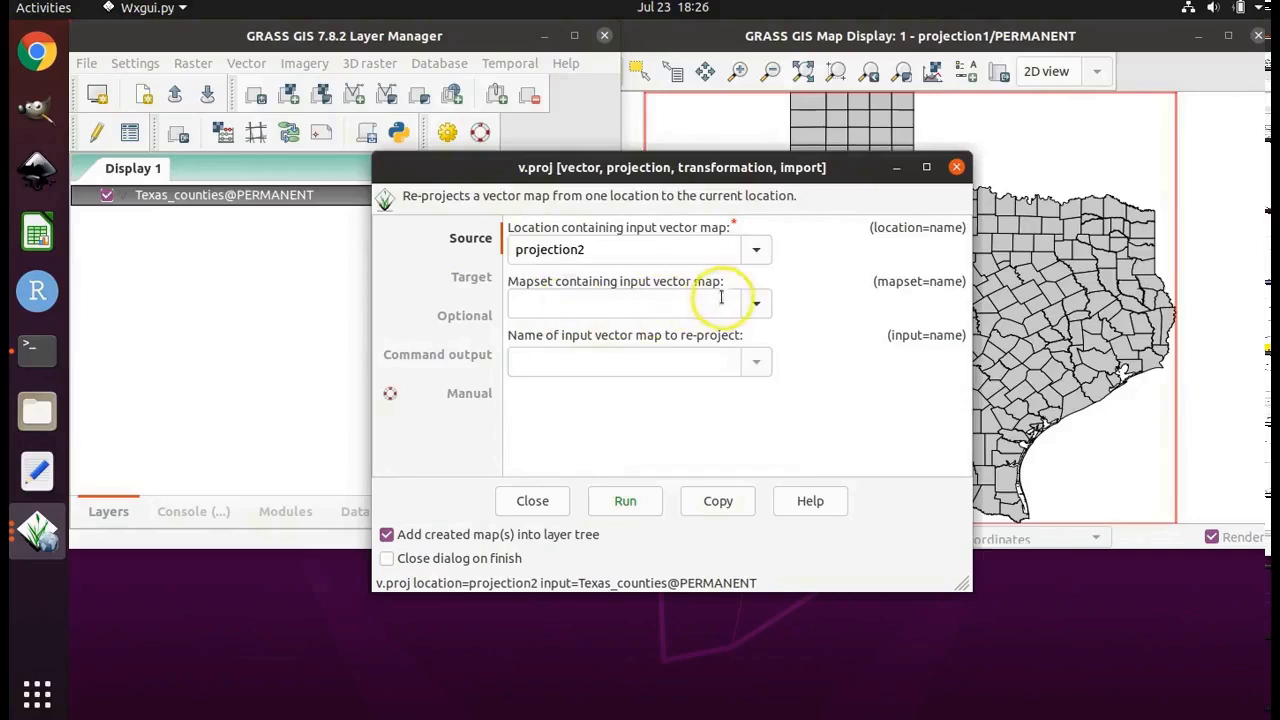
{"action": "left_click", "coordinate": [756, 305]}
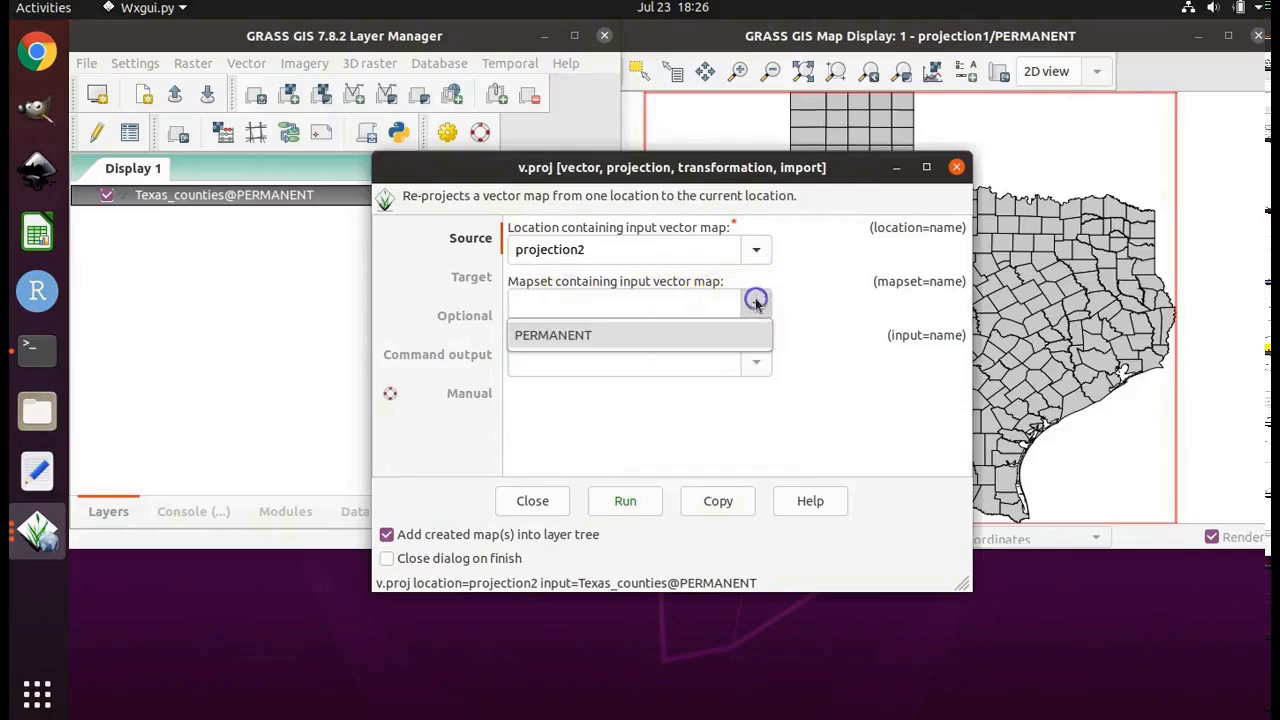
{"action": "left_click", "coordinate": [646, 336]}
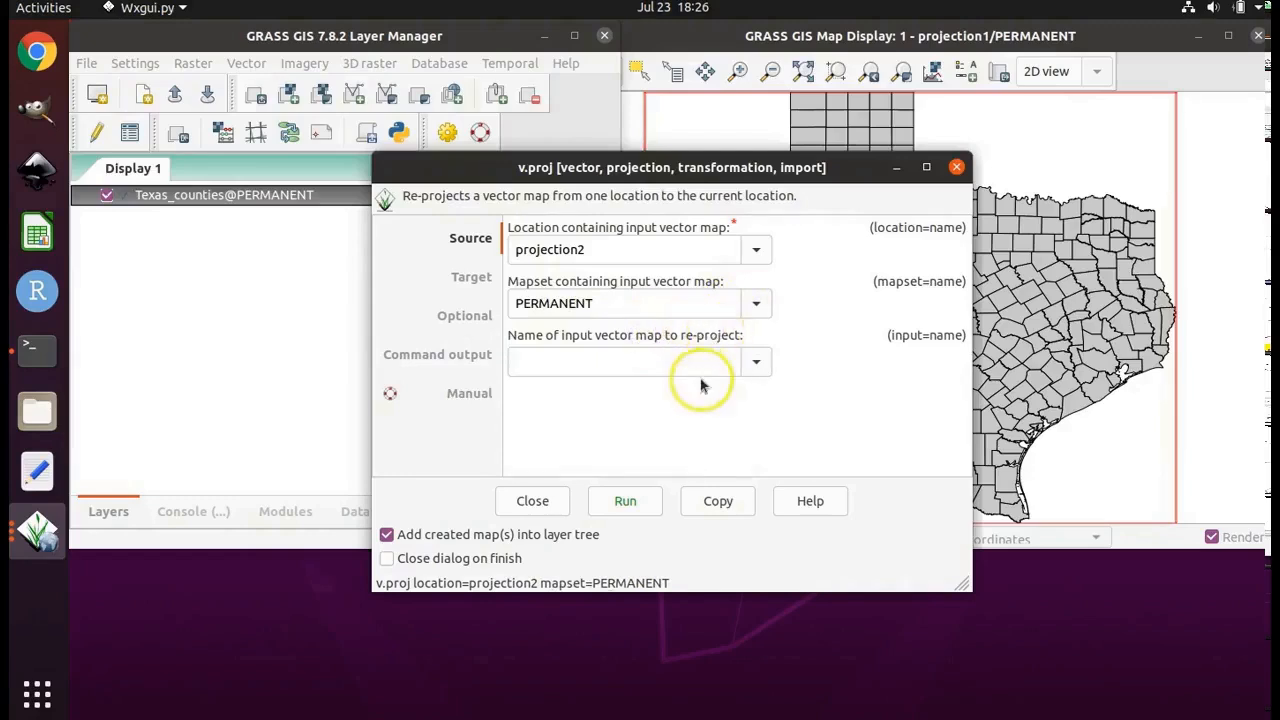
{"action": "left_click", "coordinate": [758, 364]}
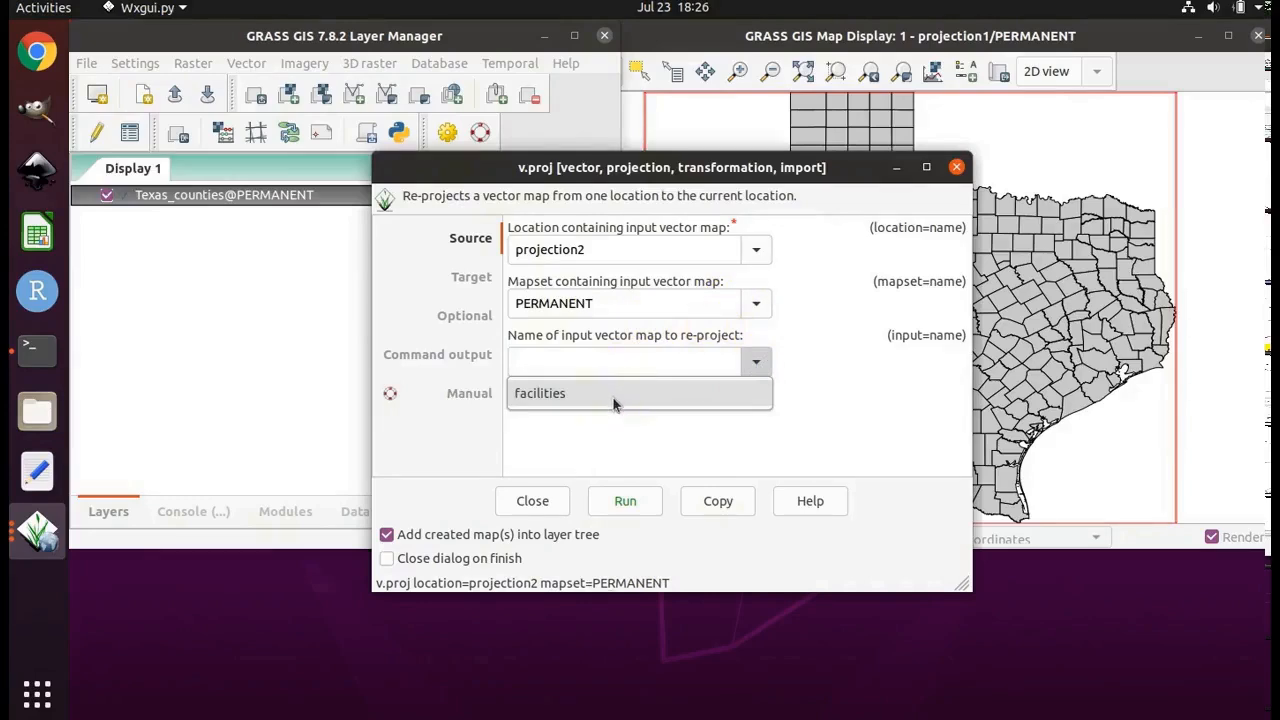
{"action": "left_click", "coordinate": [614, 400]}
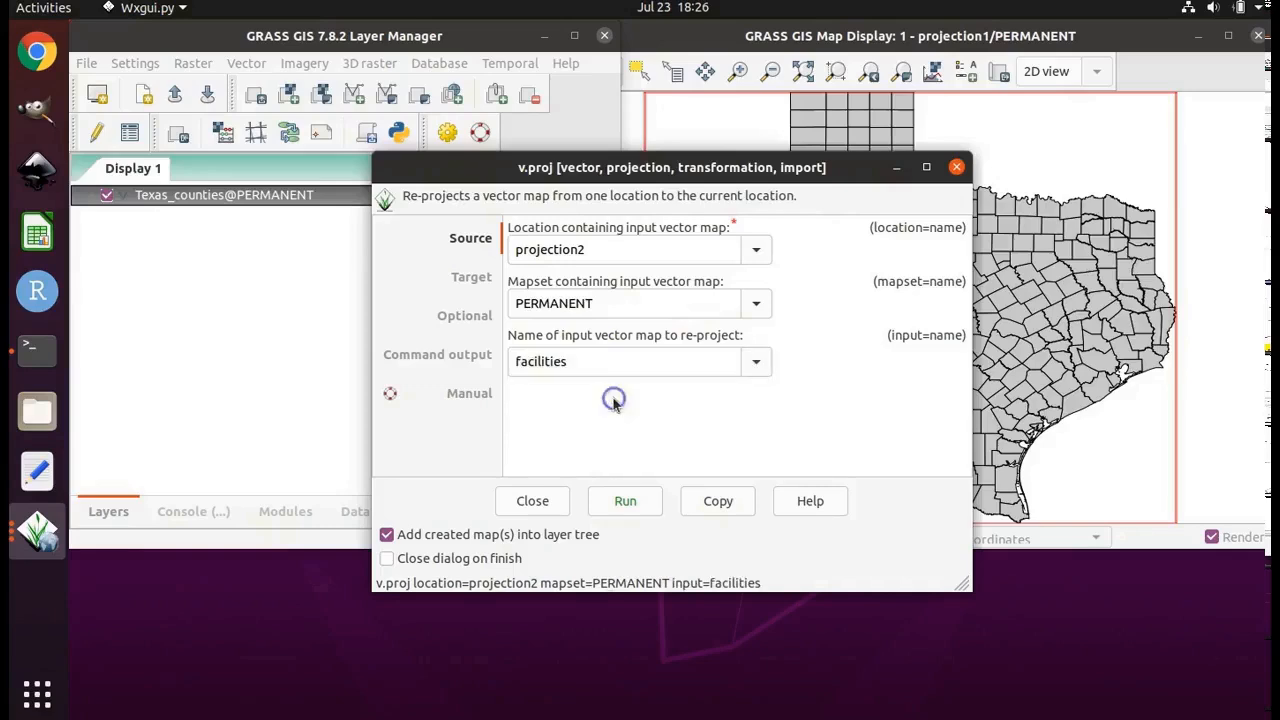
{"action": "left_click", "coordinate": [625, 503]}
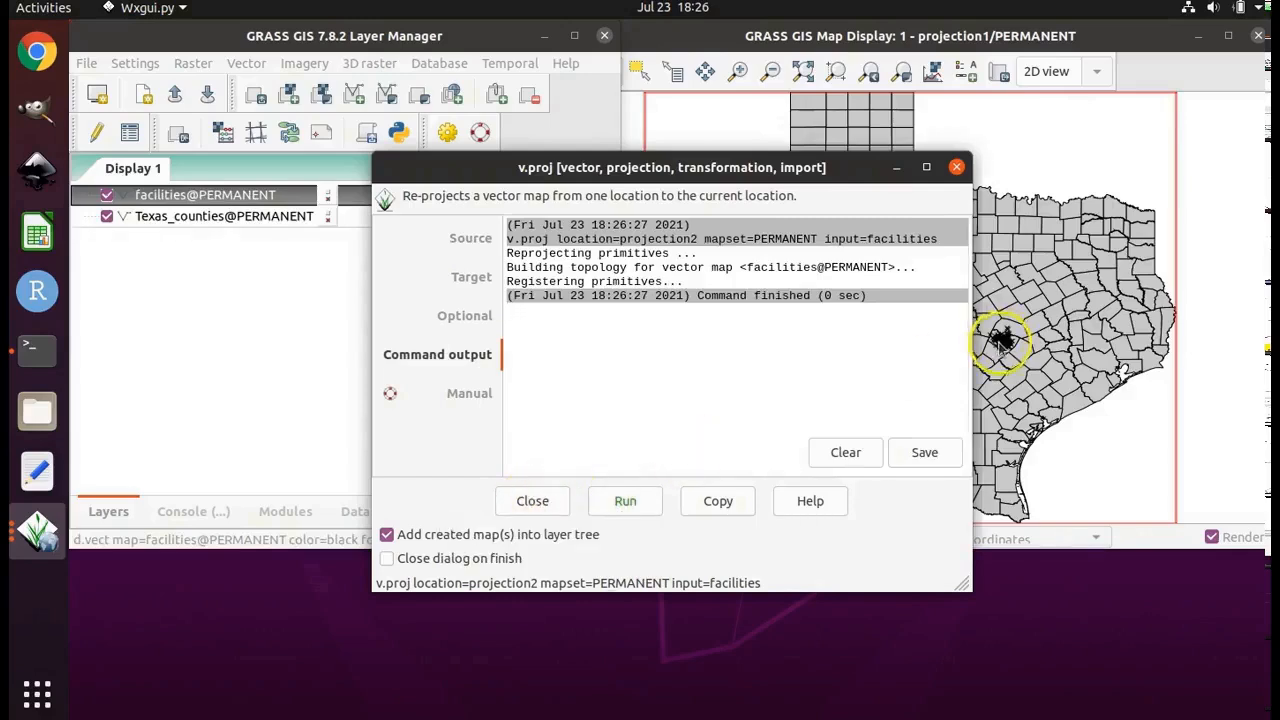
{"action": "left_click", "coordinate": [532, 503]}
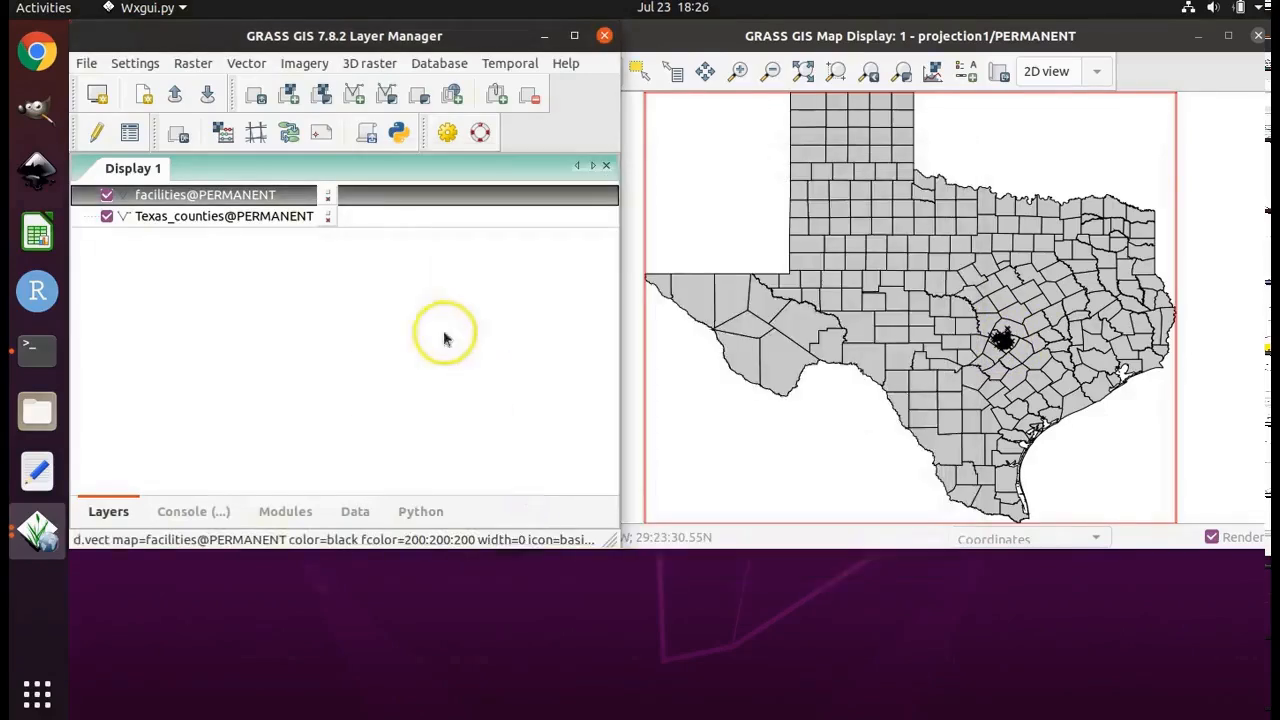
Step: Zoom the map display to the facilities layer to inspect it over the Texas counties
{"action": "left_click", "coordinate": [170, 217]}
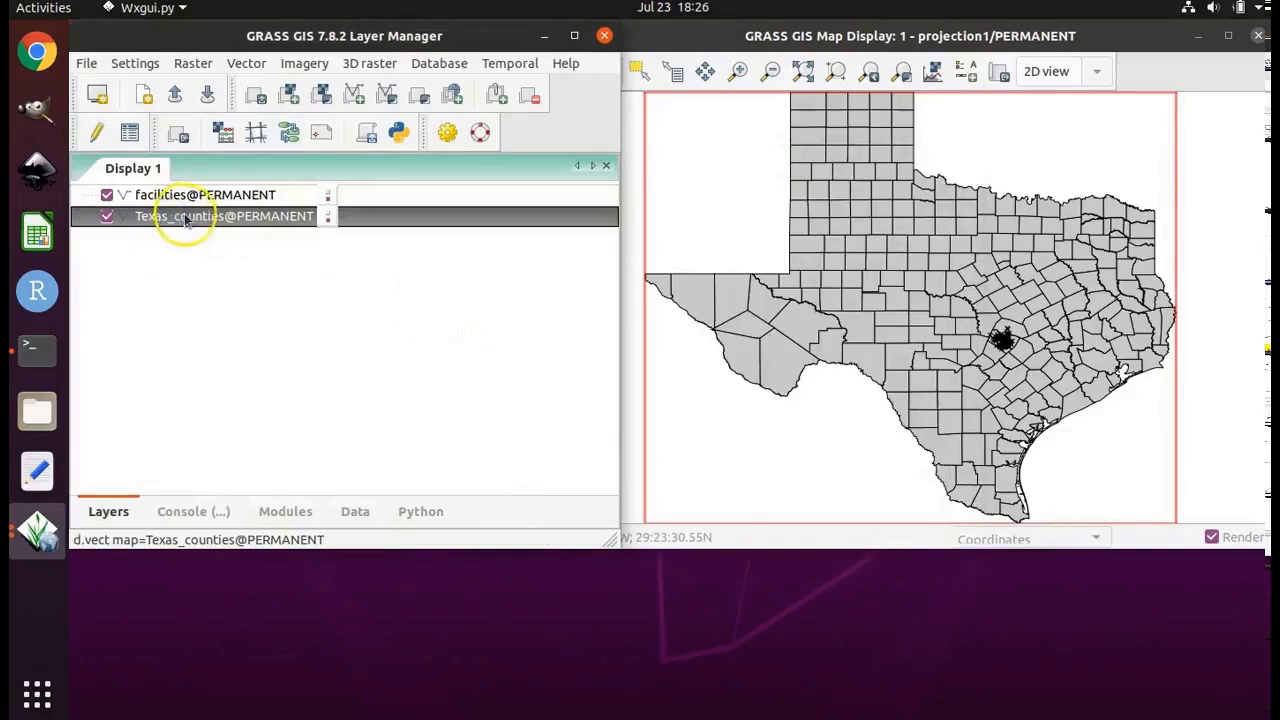
{"action": "left_click", "coordinate": [245, 194]}
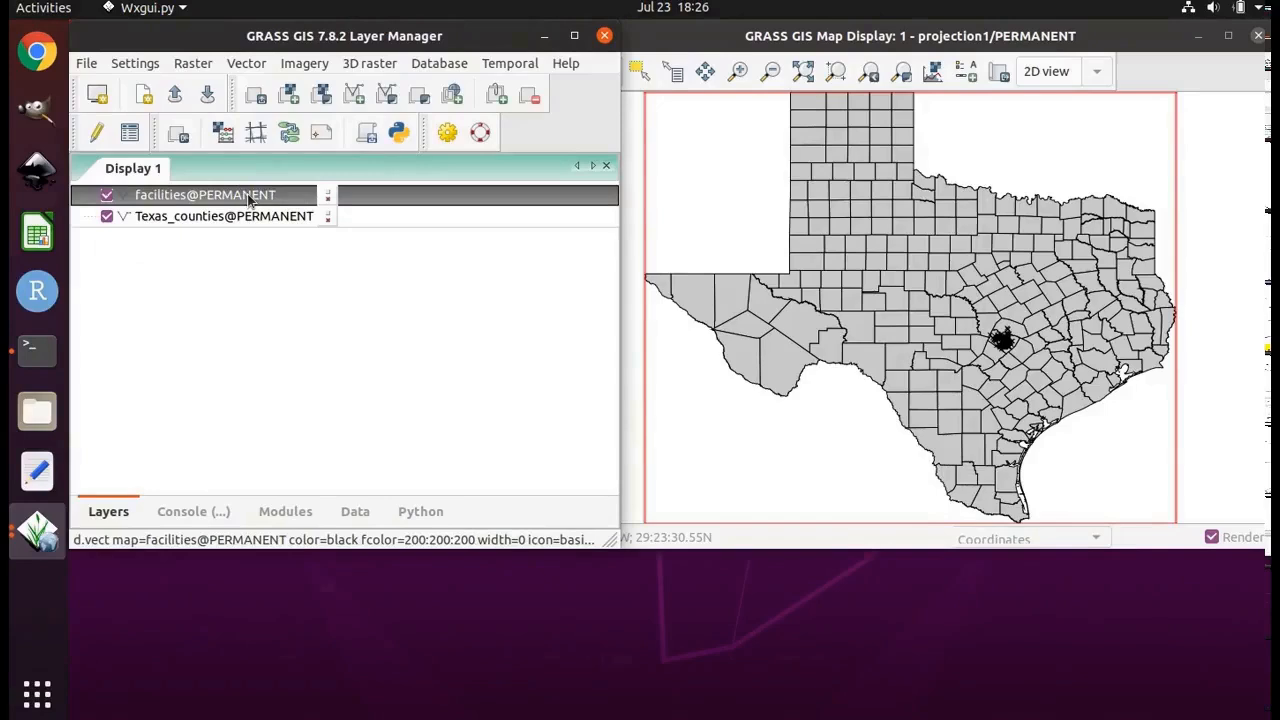
{"action": "right_click", "coordinate": [249, 199]}
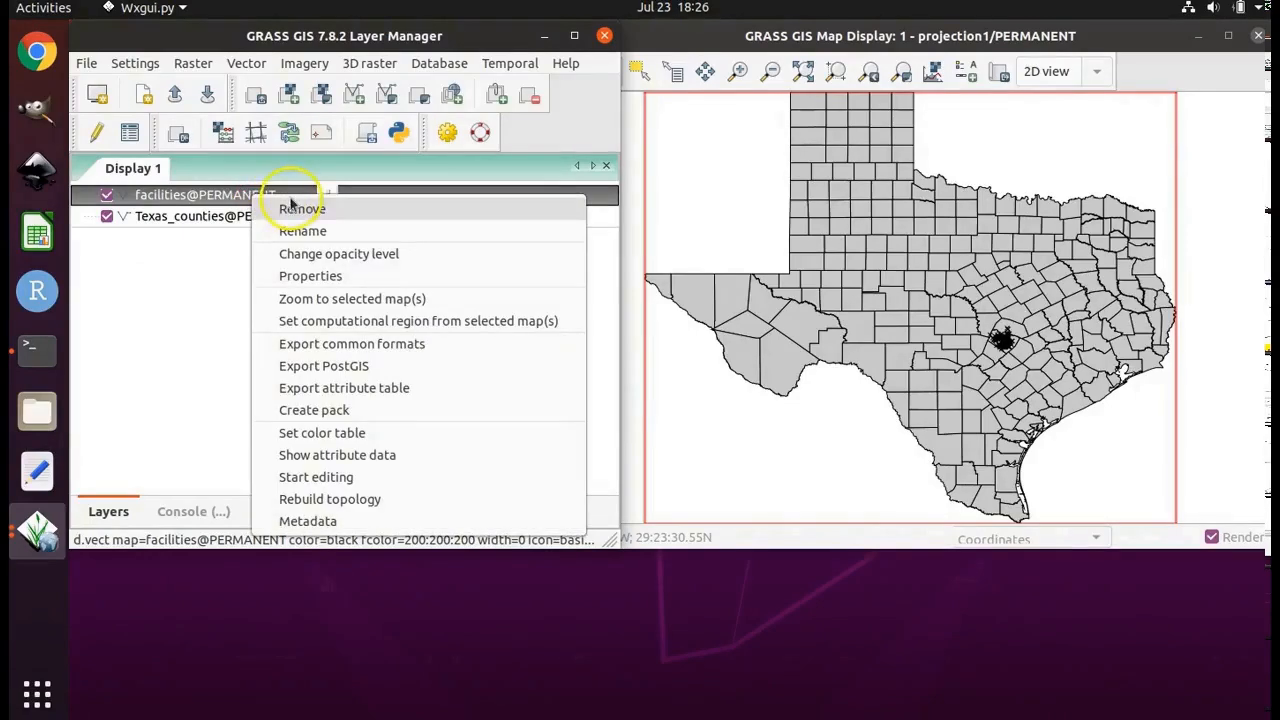
{"action": "left_click", "coordinate": [301, 299]}
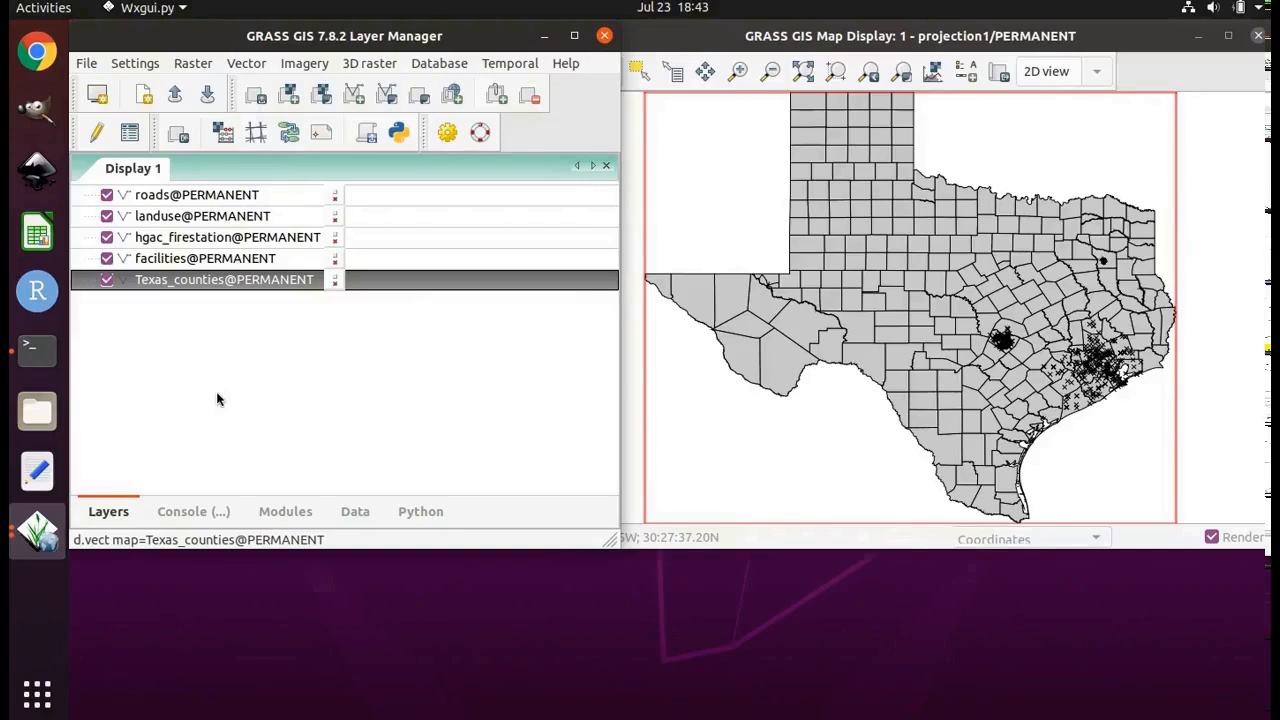
Step: Print the projection information of the projection1 location and examine its name and projection code
{"action": "left_click", "coordinate": [157, 63]}
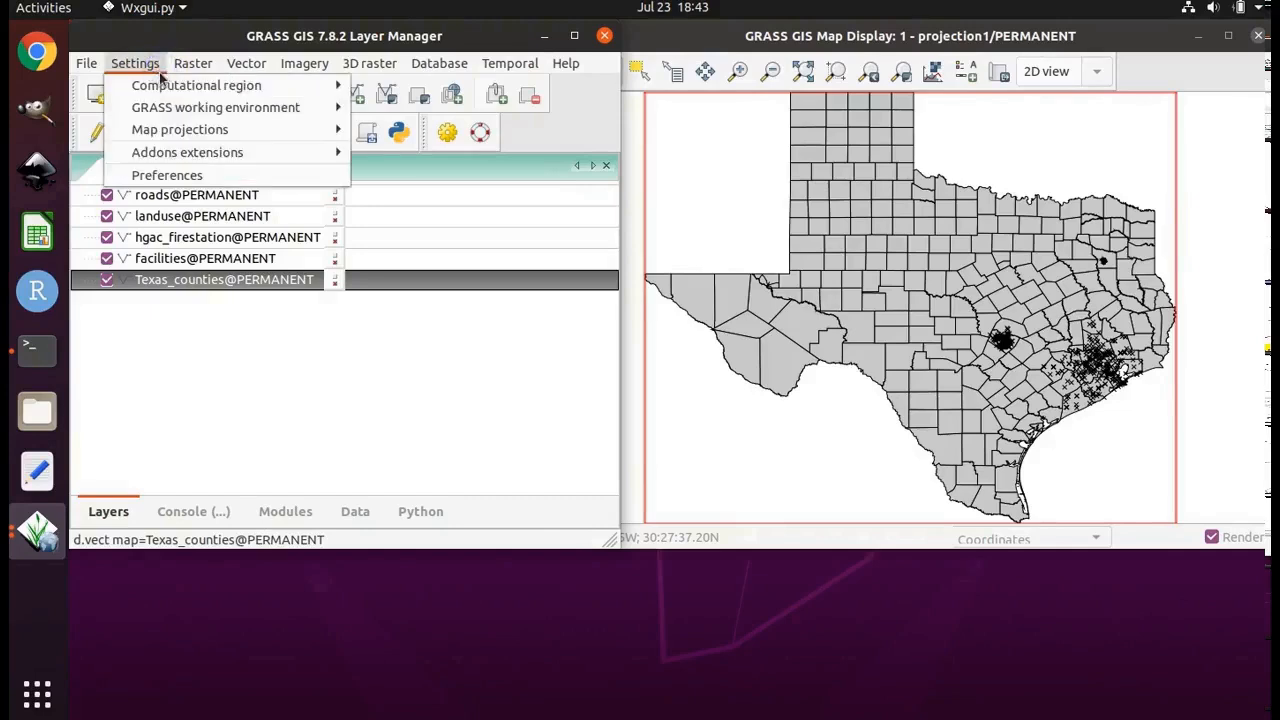
{"action": "left_click", "coordinate": [162, 108]}
{"action": "mouse_move", "coordinate": [162, 127]}
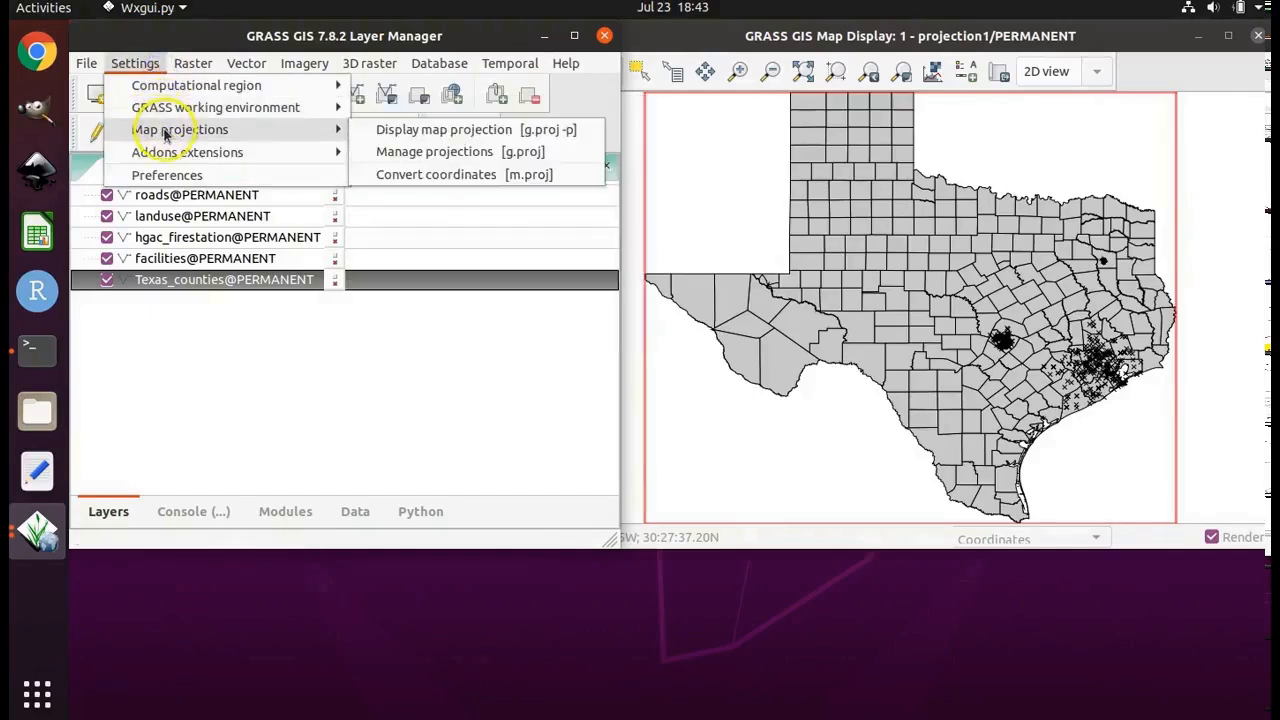
{"action": "left_click", "coordinate": [468, 130]}
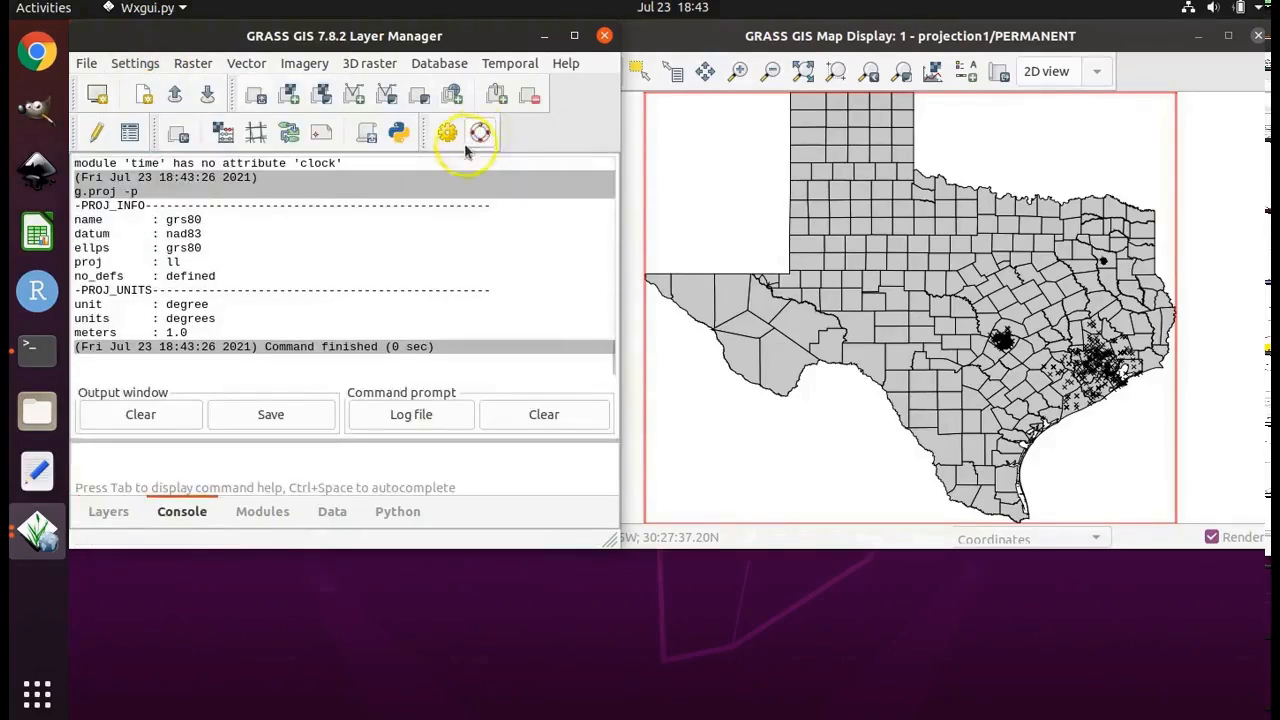
{"action": "left_click", "coordinate": [216, 250]}
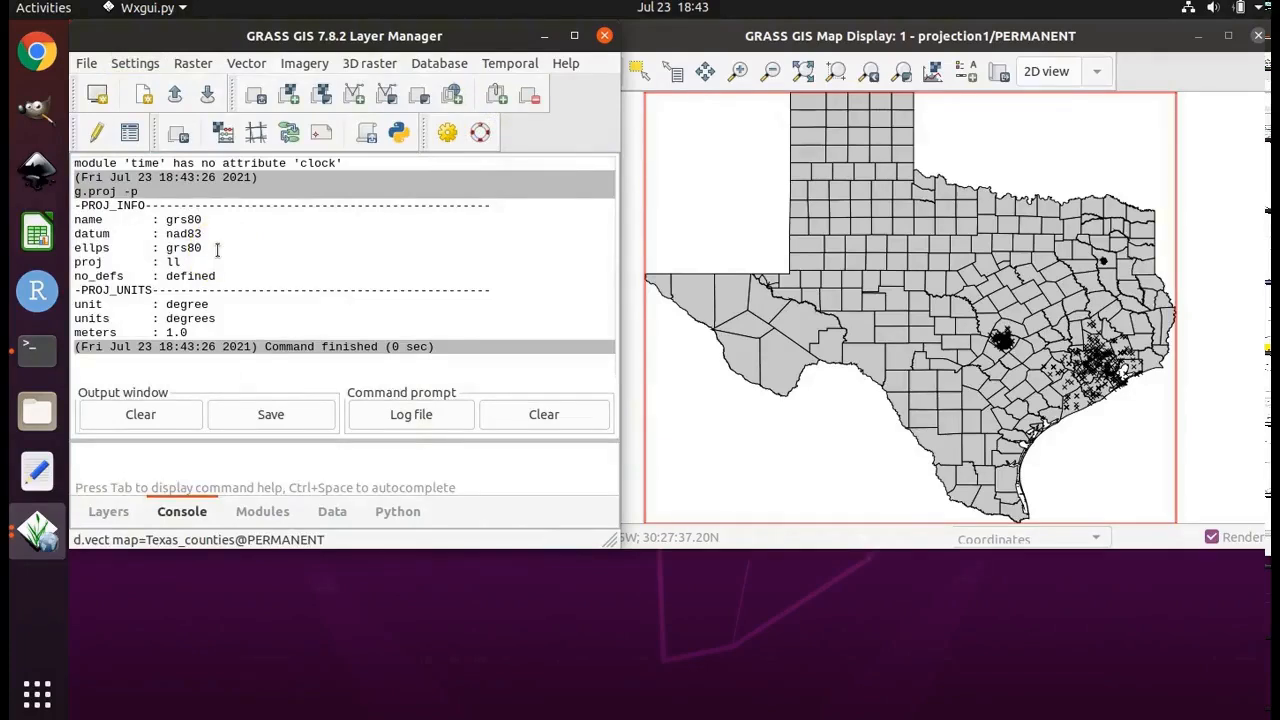
{"action": "left_click_drag", "start_coordinate": [202, 219], "coordinate": [160, 223]}
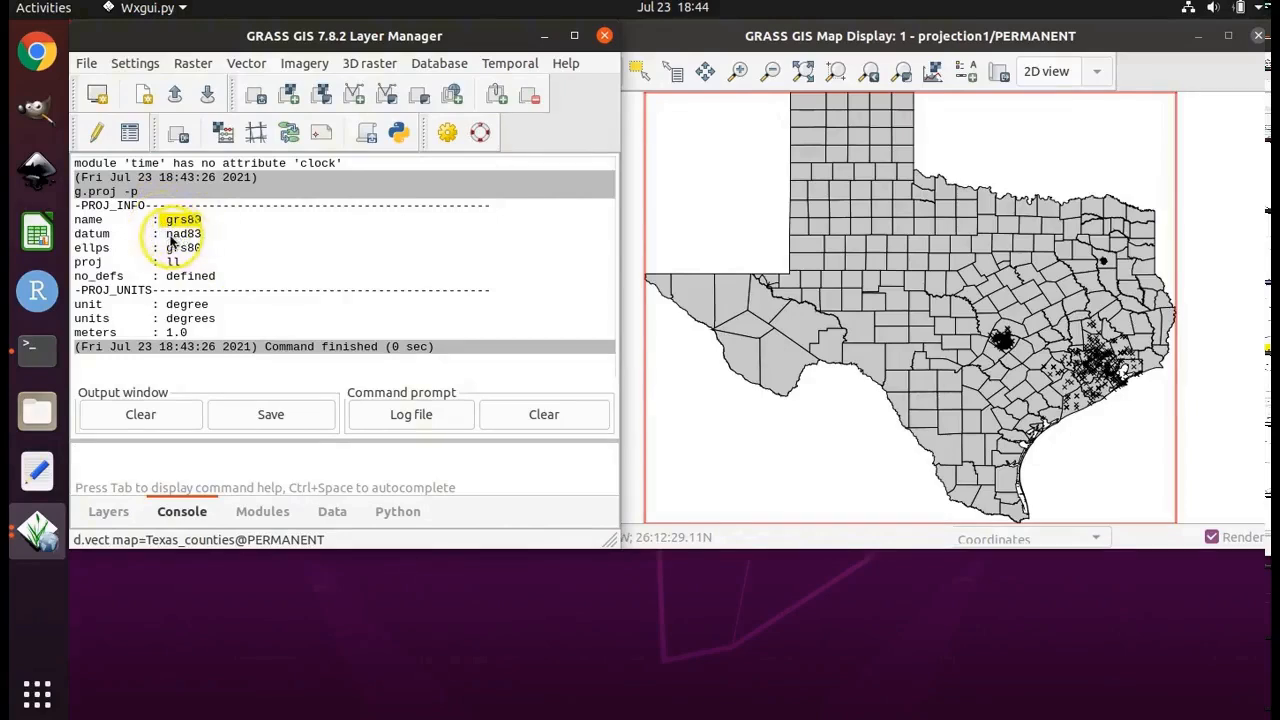
{"action": "left_click", "coordinate": [175, 262]}
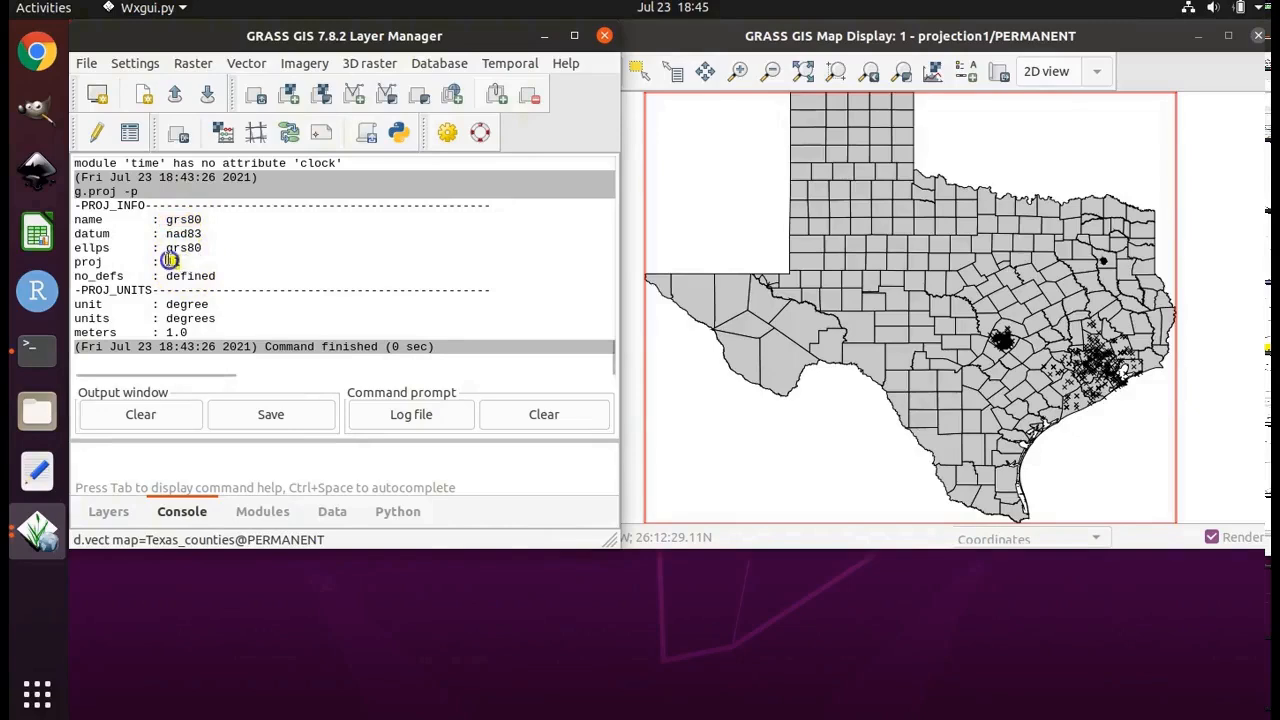
Step: Examine the projection code and the other projection and unit details of the projection1 location, and review its layer list
{"action": "double_click", "coordinate": [172, 262]}
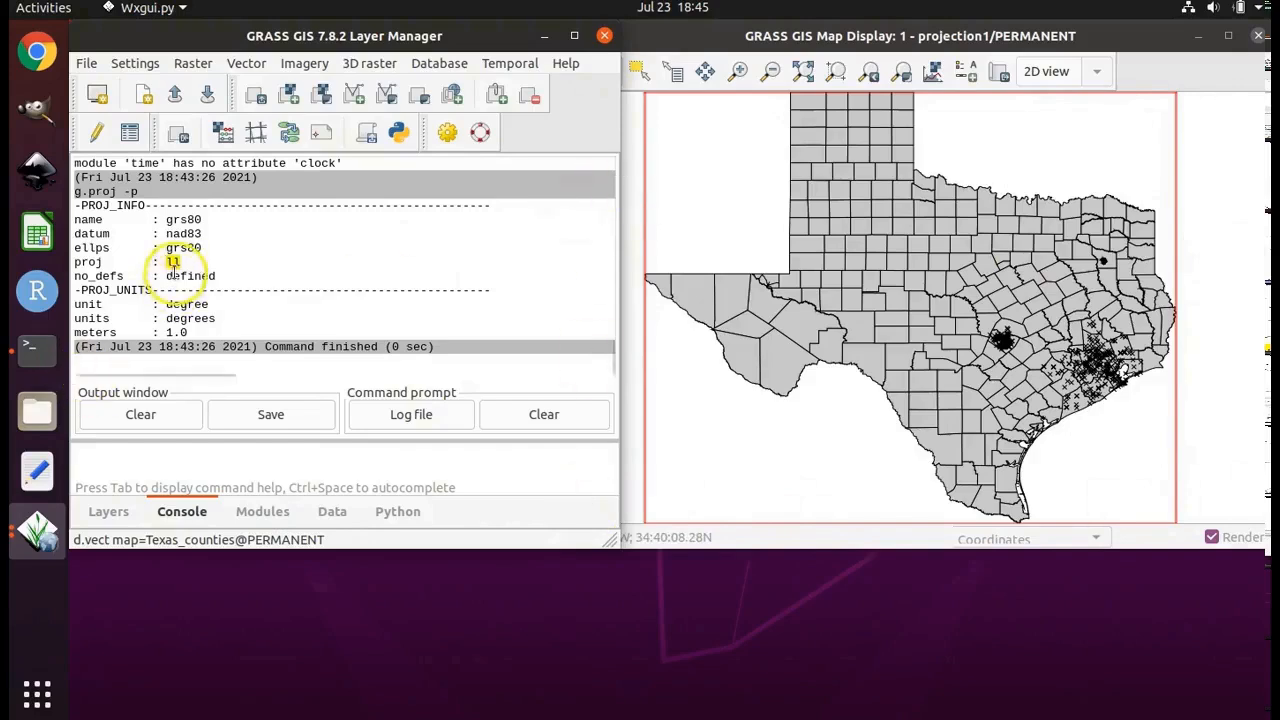
{"action": "left_click", "coordinate": [182, 267]}
{"action": "left_click_drag", "start_coordinate": [183, 267], "coordinate": [172, 264]}
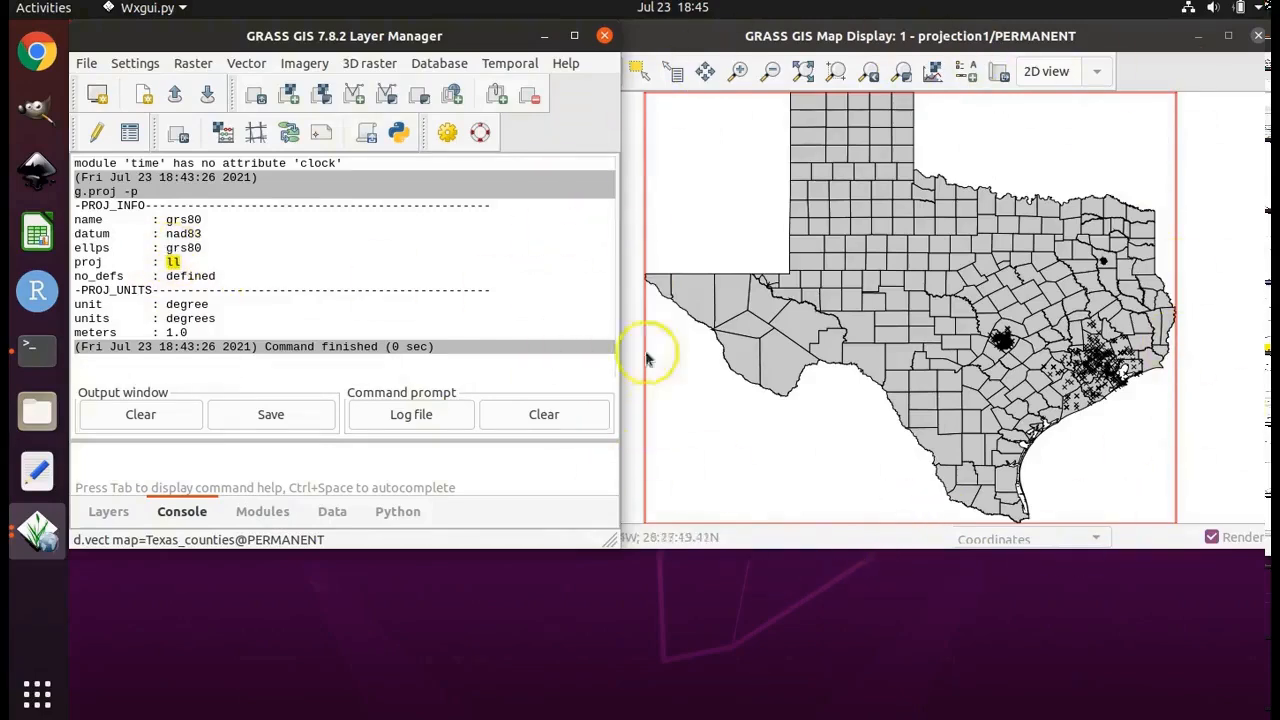
{"action": "left_click", "coordinate": [201, 265]}
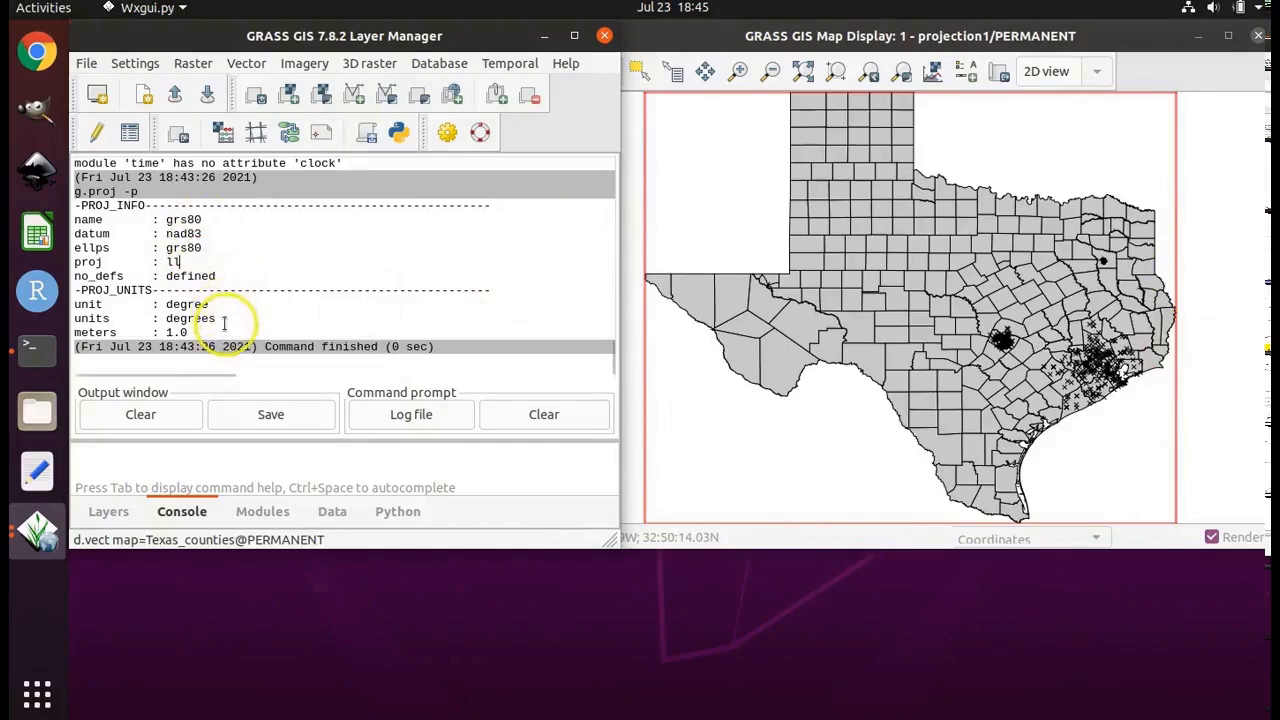
{"action": "left_click_drag", "start_coordinate": [226, 332], "coordinate": [75, 205]}
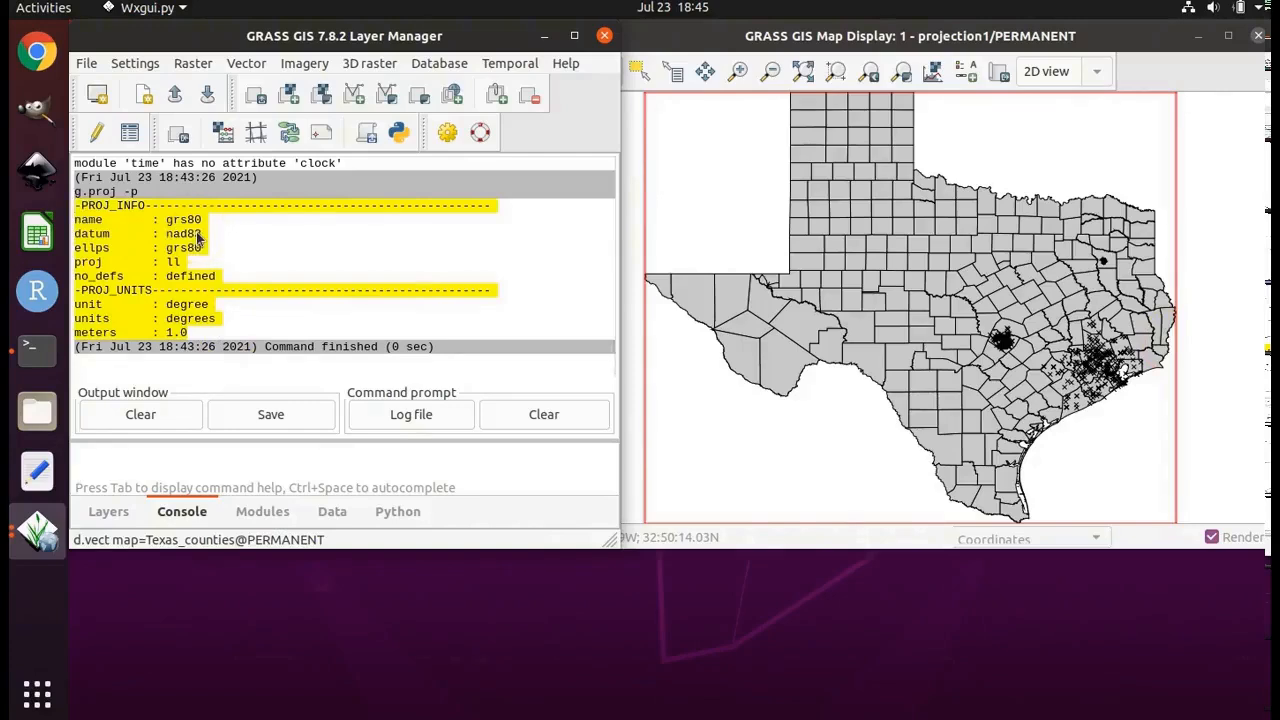
{"action": "left_click", "coordinate": [108, 502]}
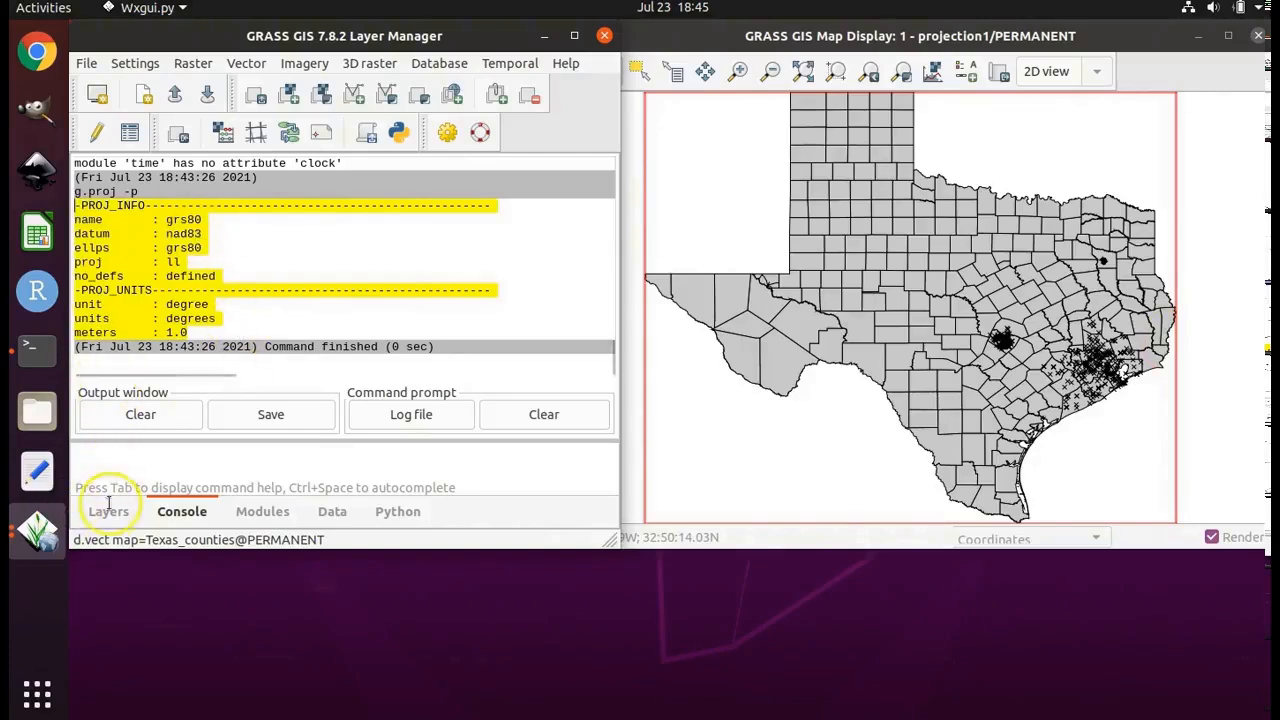
{"action": "left_click", "coordinate": [108, 511]}
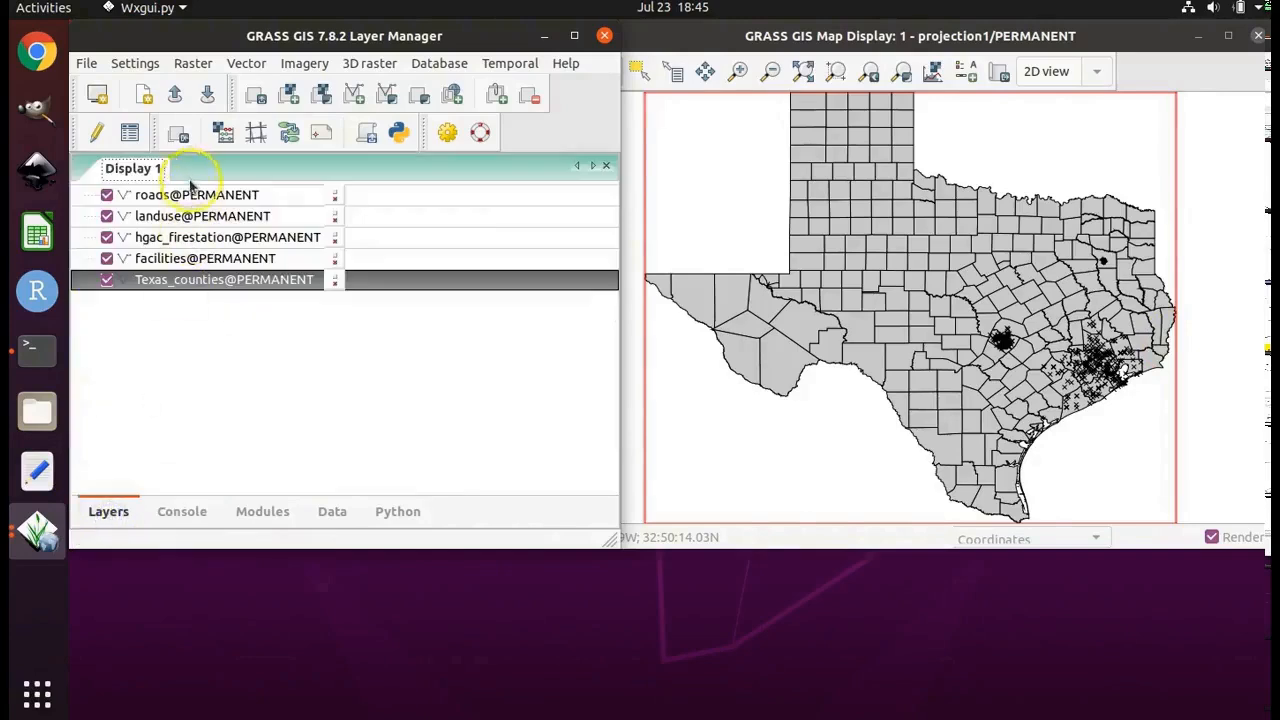
{"action": "left_click", "coordinate": [163, 506]}
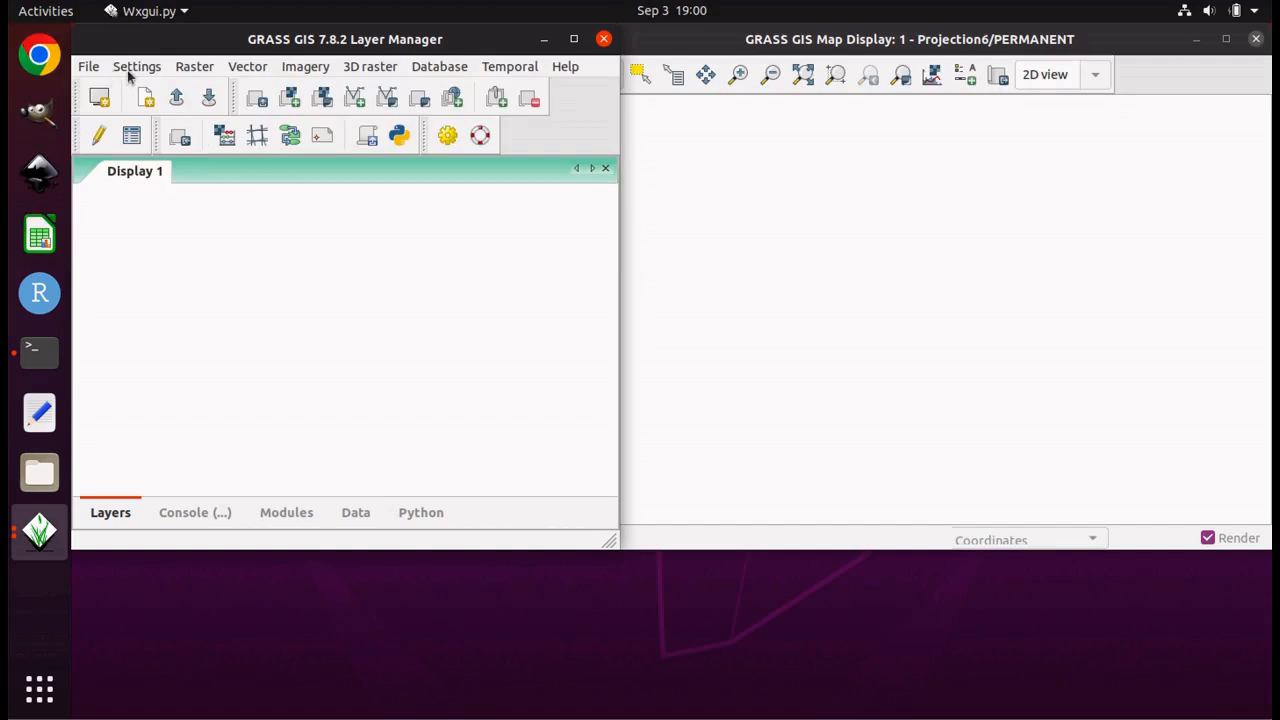
Step: Start defining a new GRASS location named projection7 in the /home/sample data directory
{"action": "left_click", "coordinate": [130, 72]}
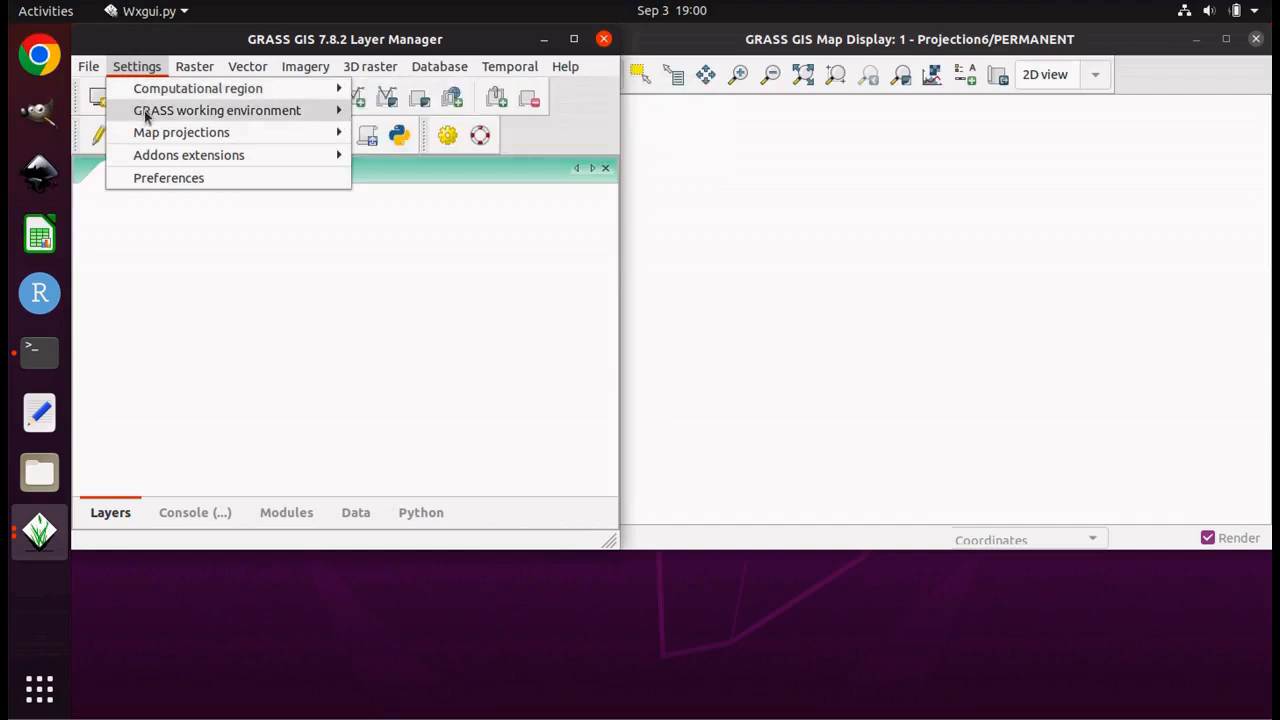
{"action": "mouse_move", "coordinate": [147, 117]}
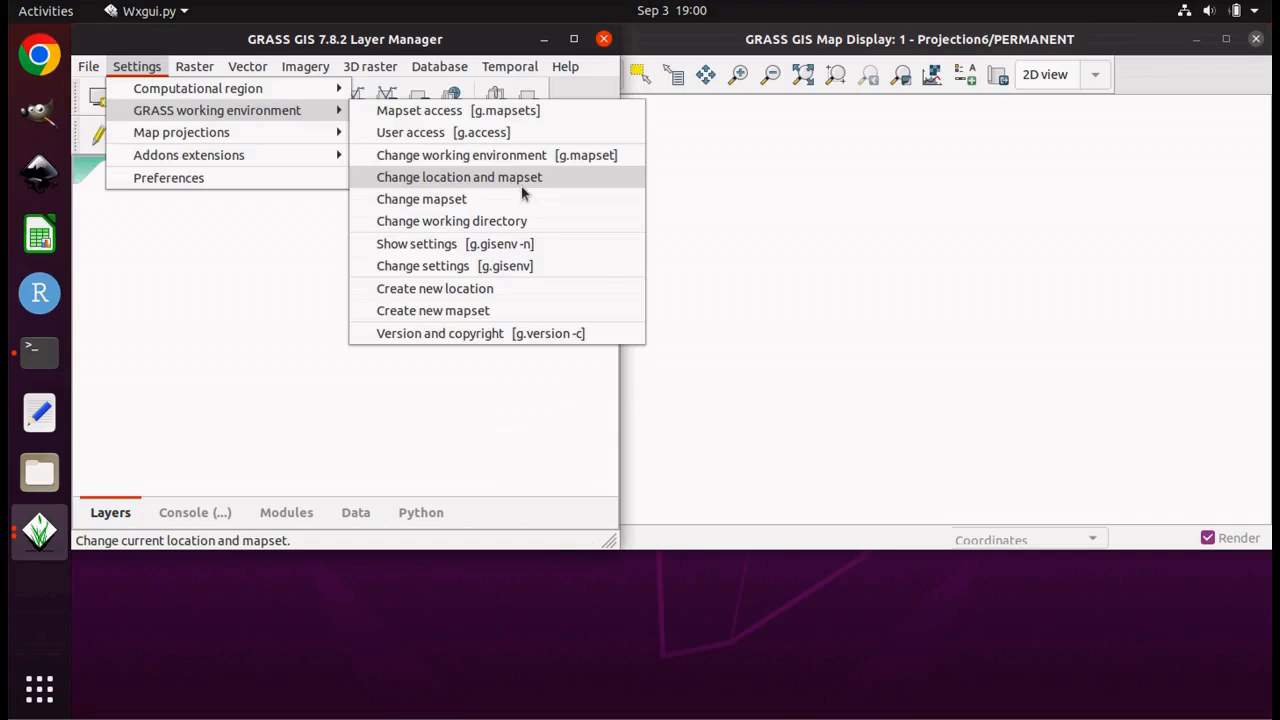
{"action": "left_click", "coordinate": [498, 291]}
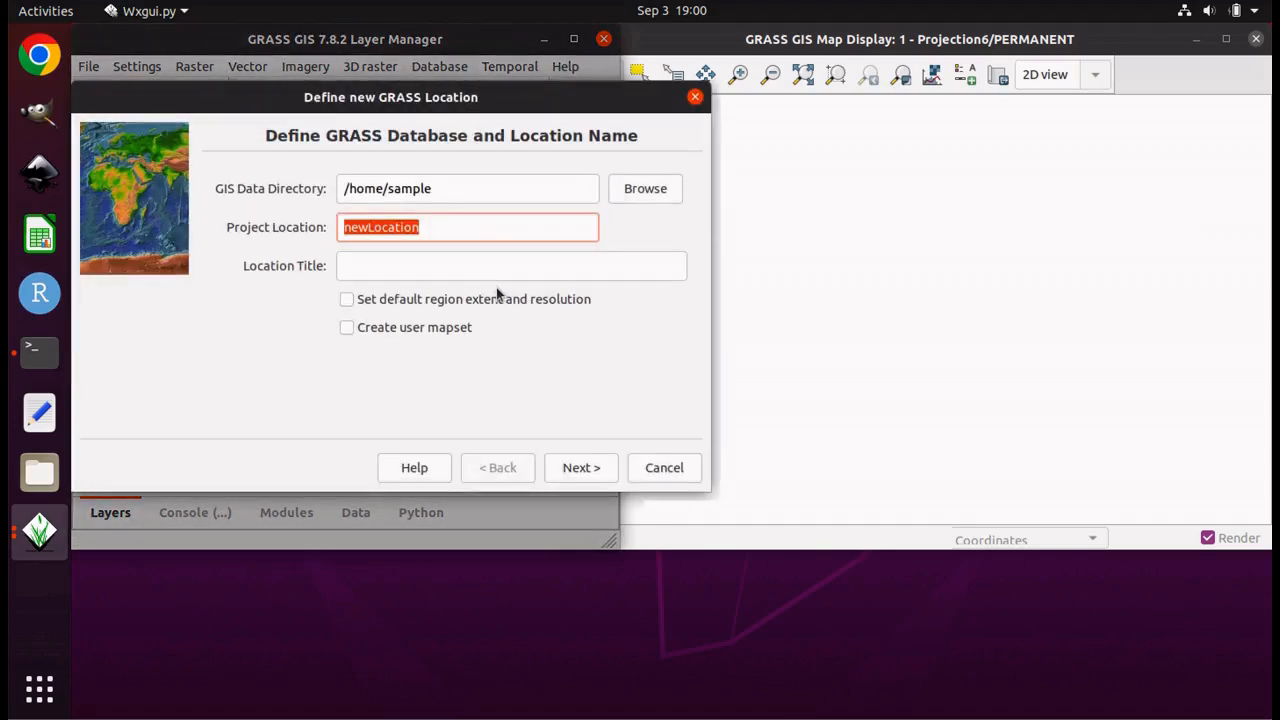
{"action": "type", "text": "p"}
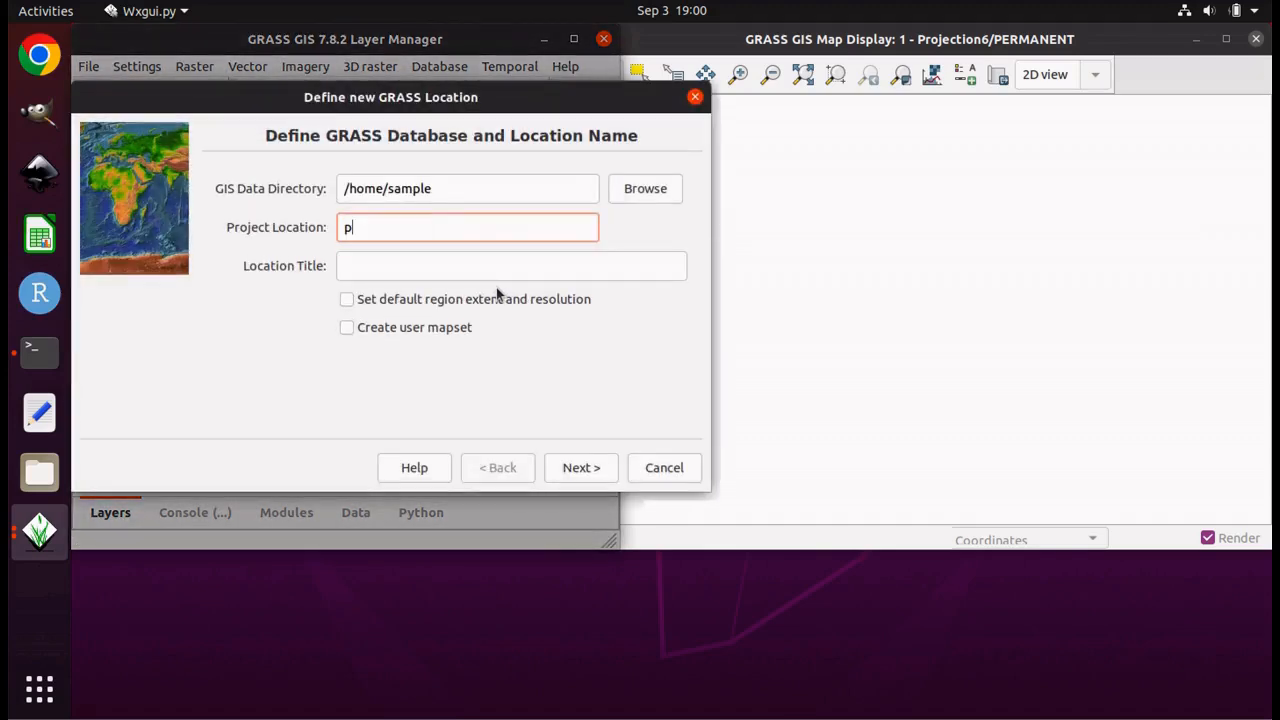
{"action": "type", "text": "rojection7"}
{"action": "left_click", "coordinate": [581, 468]}
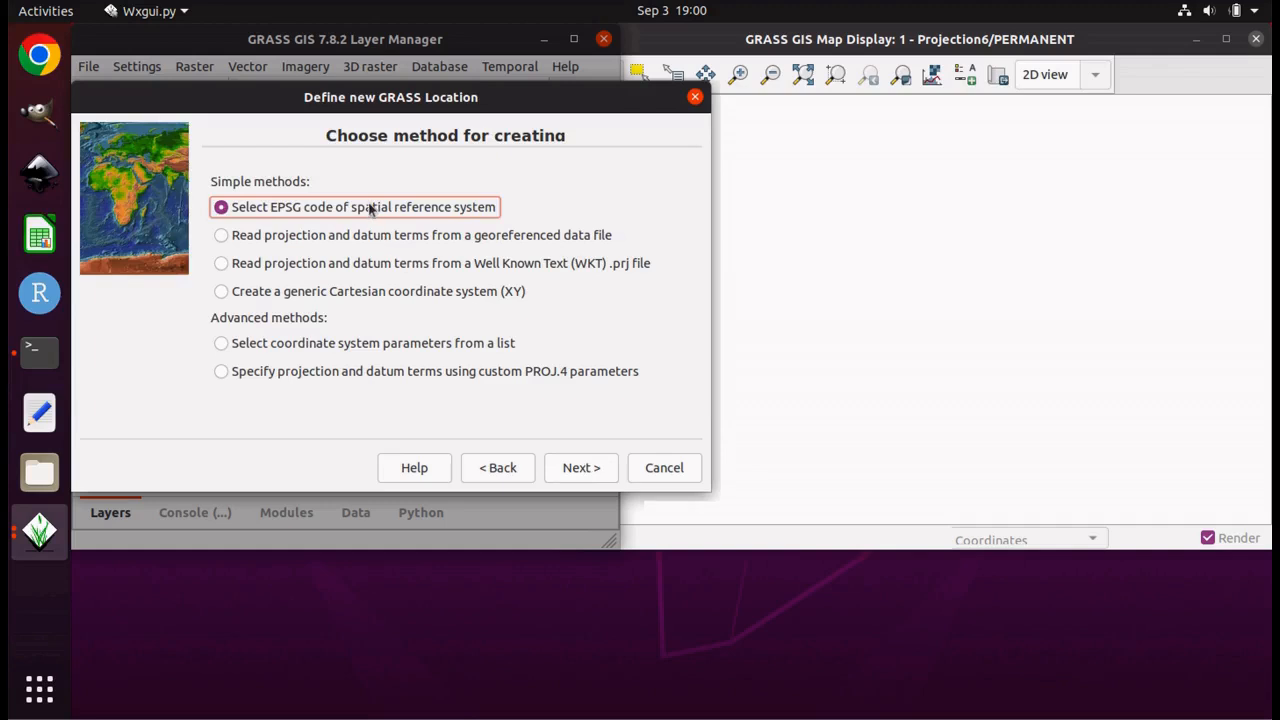
Step: Create the location from EPSG code 3574 with datum transformation 1, used in the whole wgs84 region
{"action": "left_click", "coordinate": [579, 470]}
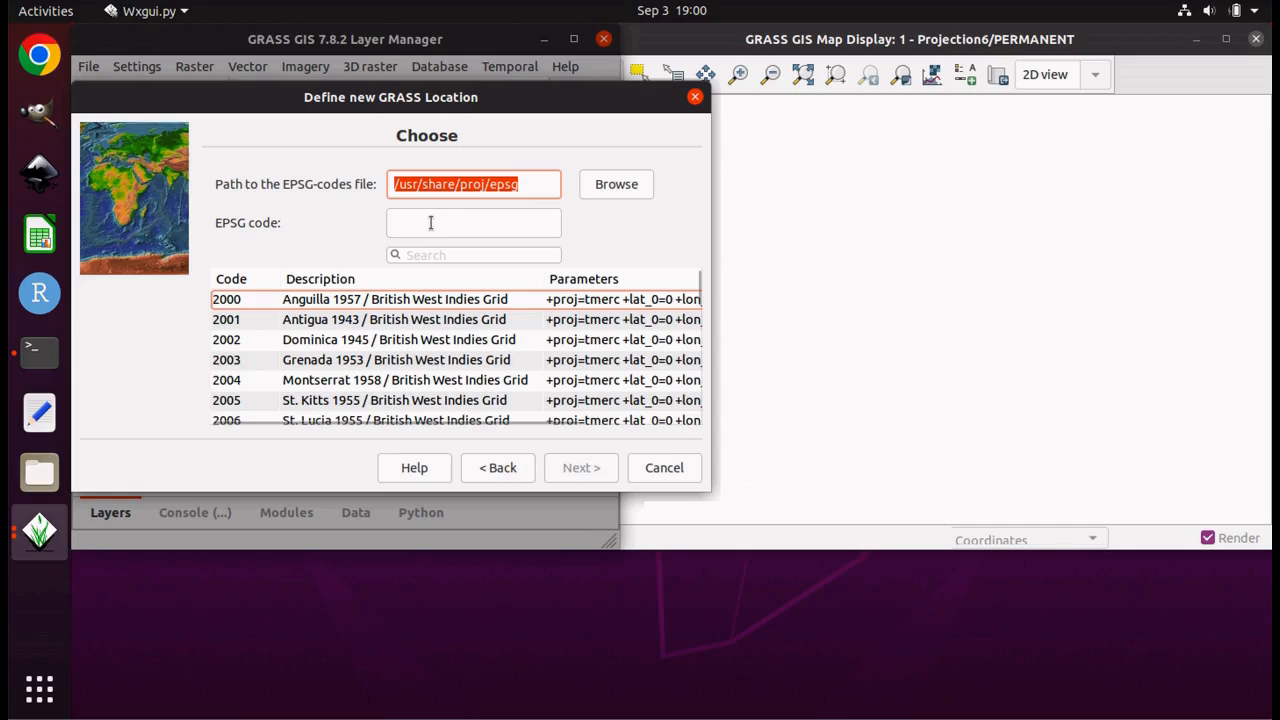
{"action": "left_click", "coordinate": [431, 223]}
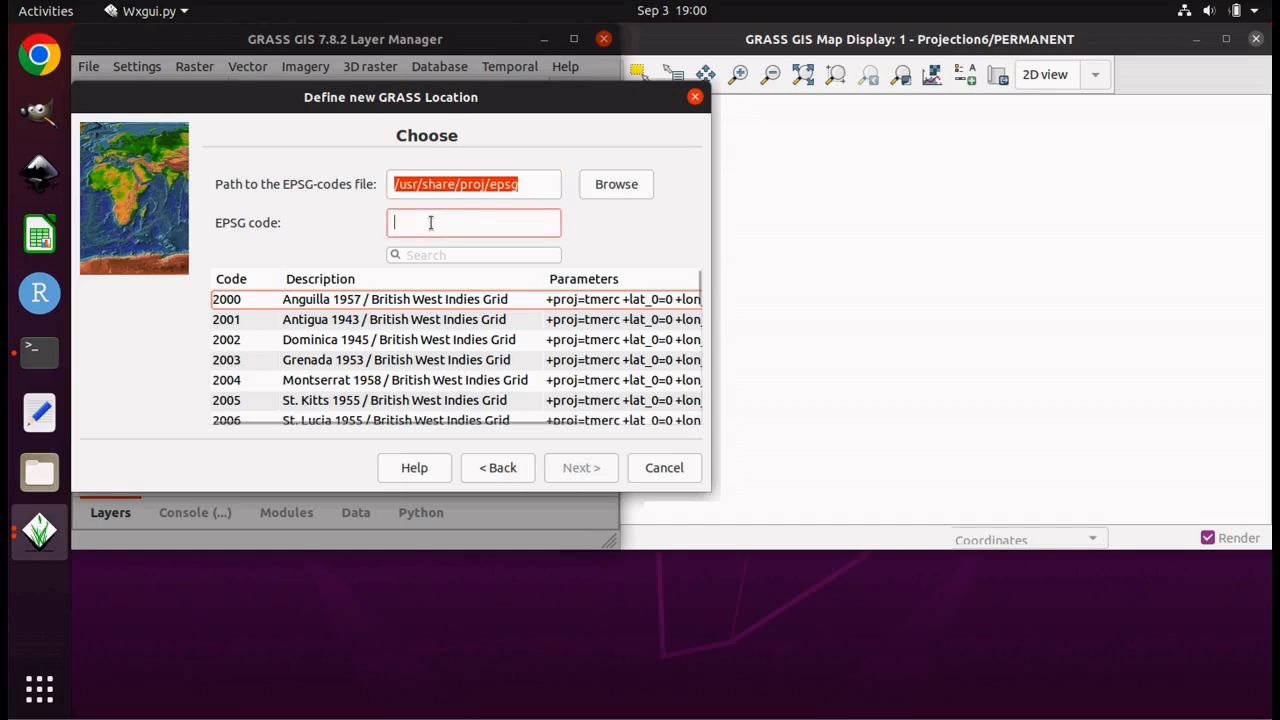
{"action": "type", "text": "35"}
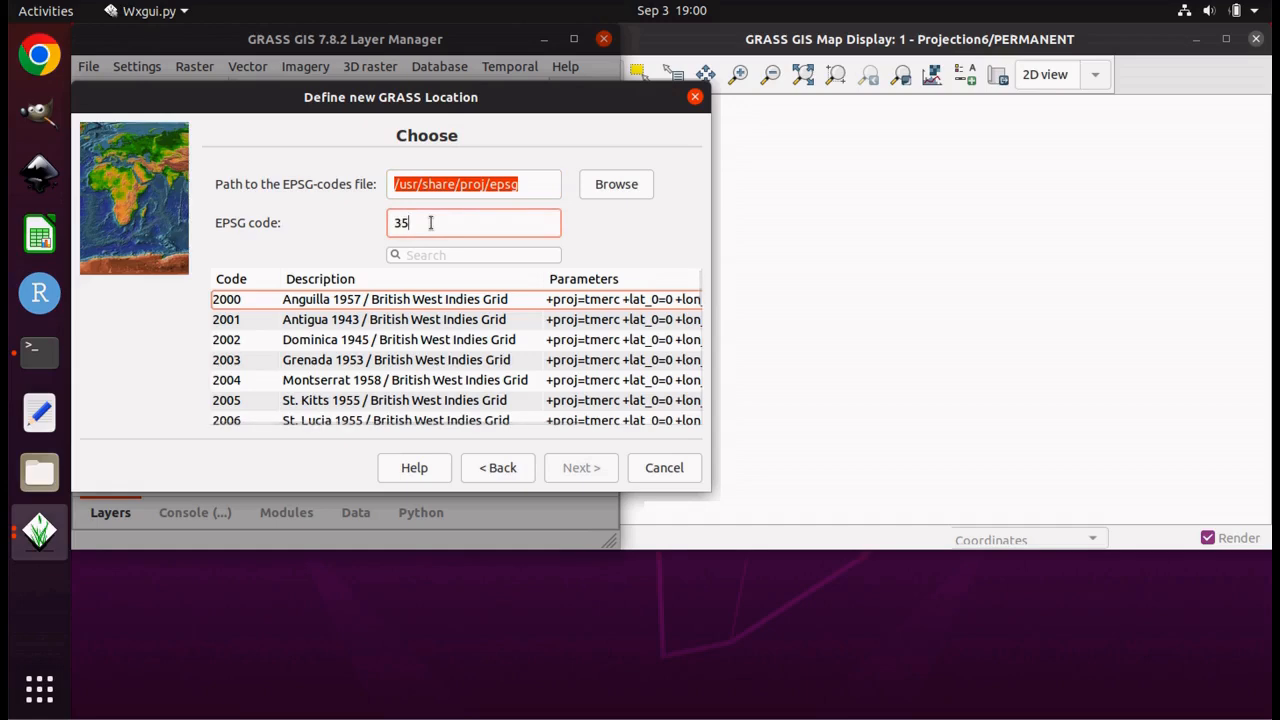
{"action": "type", "text": "74"}
{"action": "left_click", "coordinate": [602, 470]}
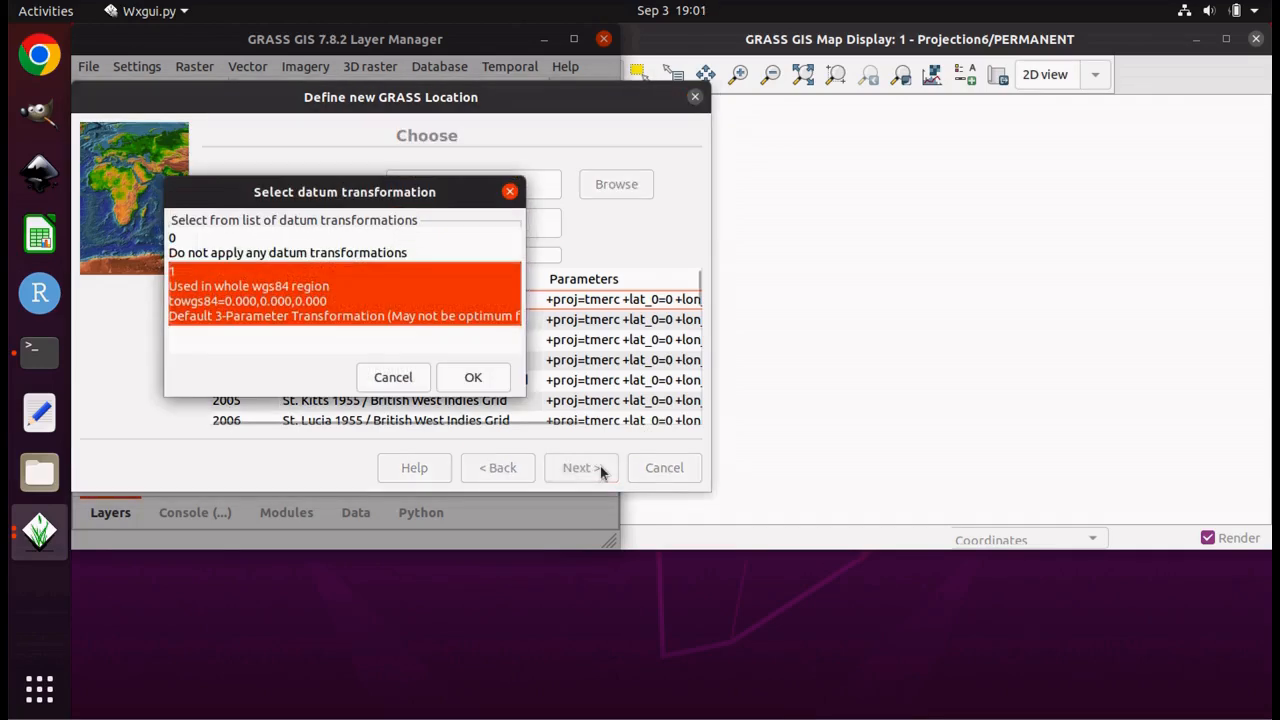
{"action": "left_click", "coordinate": [473, 377]}
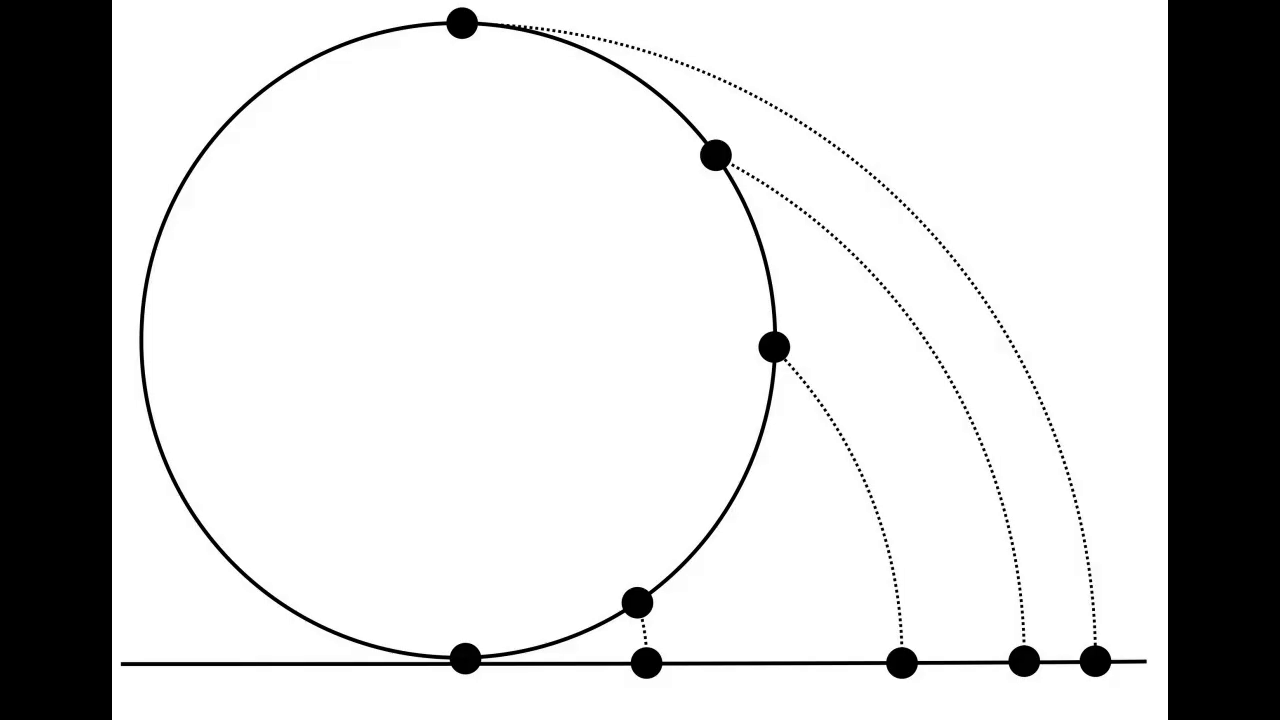
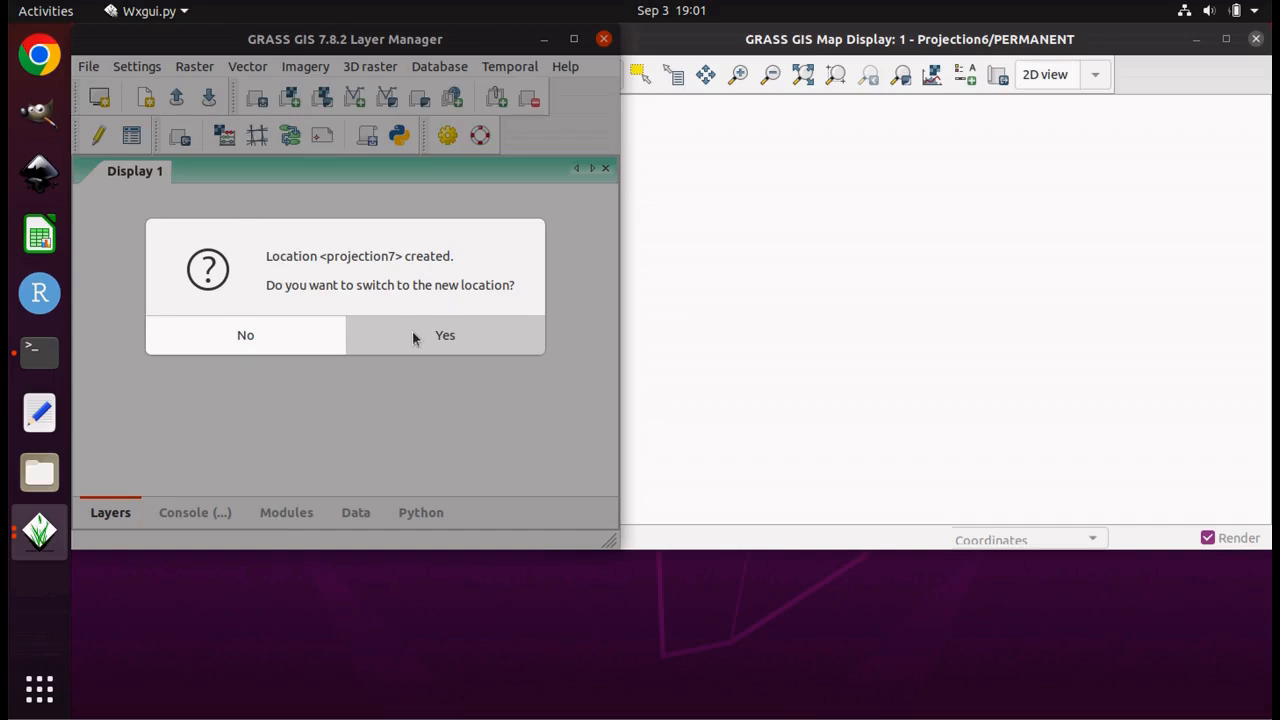
Step: Switch to the new projection7 location without setting its default region extents and resolution
{"action": "left_click", "coordinate": [412, 338]}
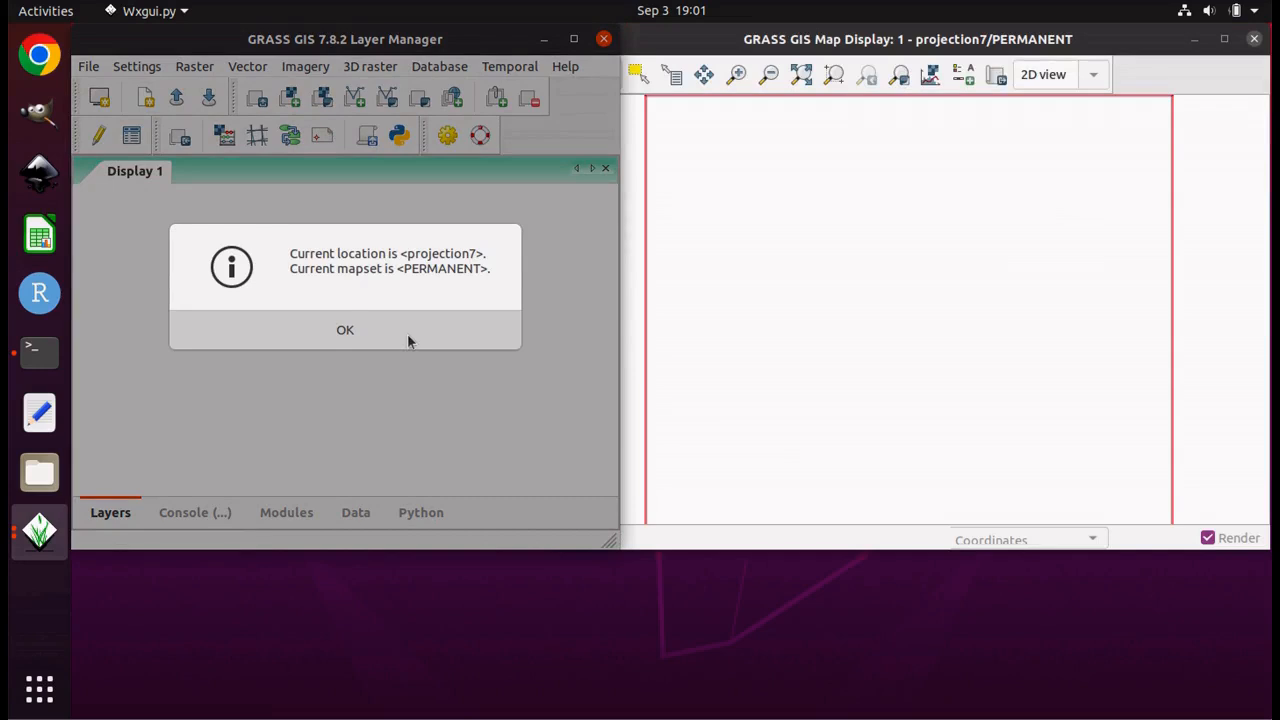
{"action": "left_click", "coordinate": [407, 335]}
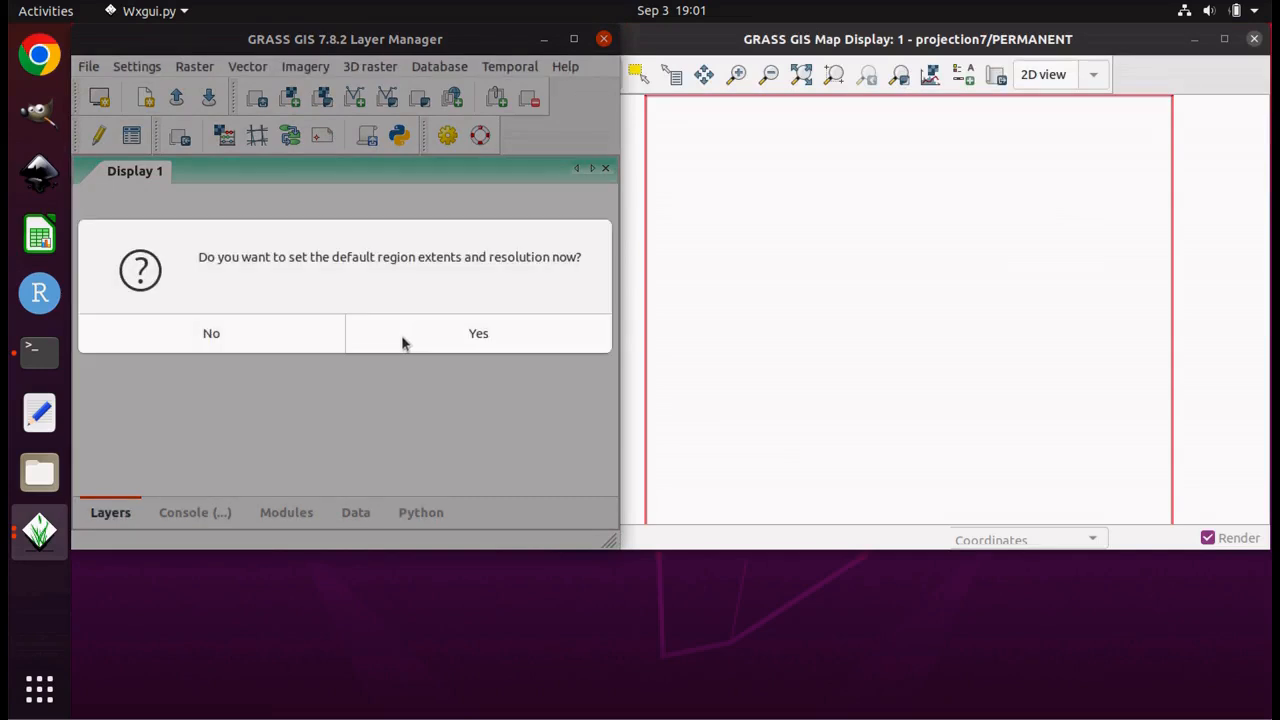
{"action": "left_click", "coordinate": [292, 336]}
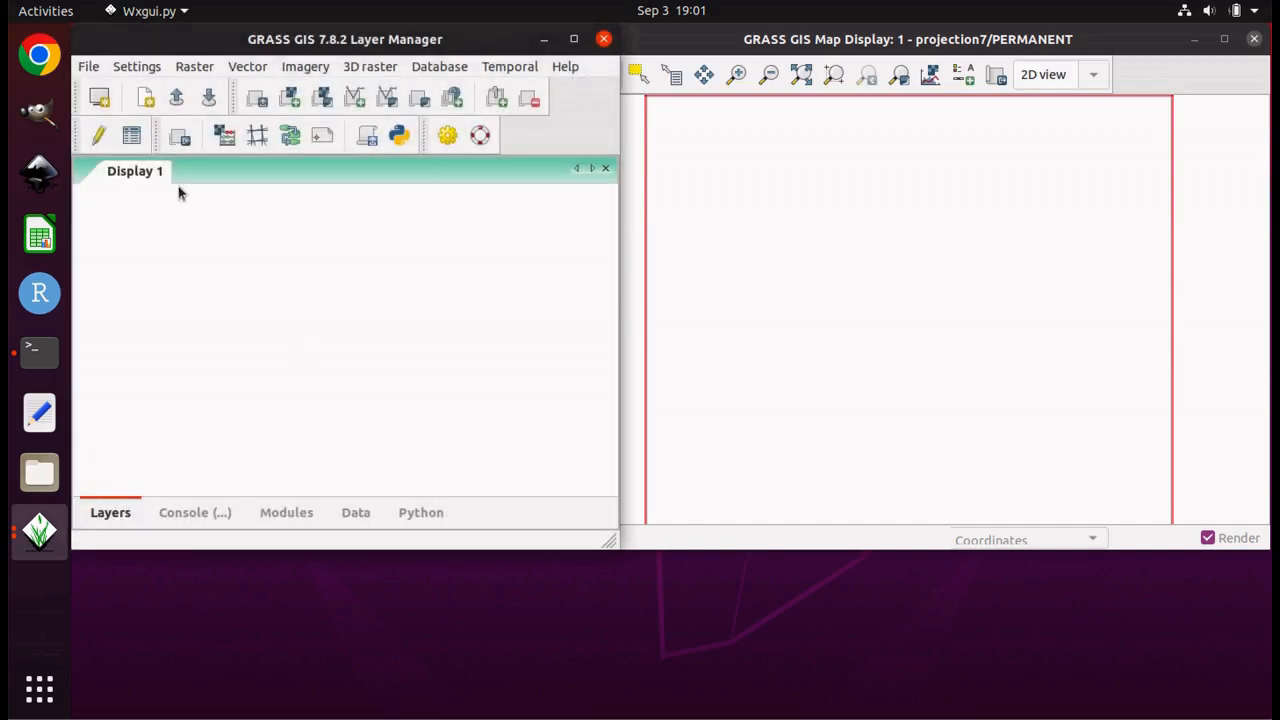
Step: Reproject the Texas_counties vector map from the Projection1 location's PERMANENT mapset into the current location with v.proj
{"action": "left_click", "coordinate": [92, 68]}
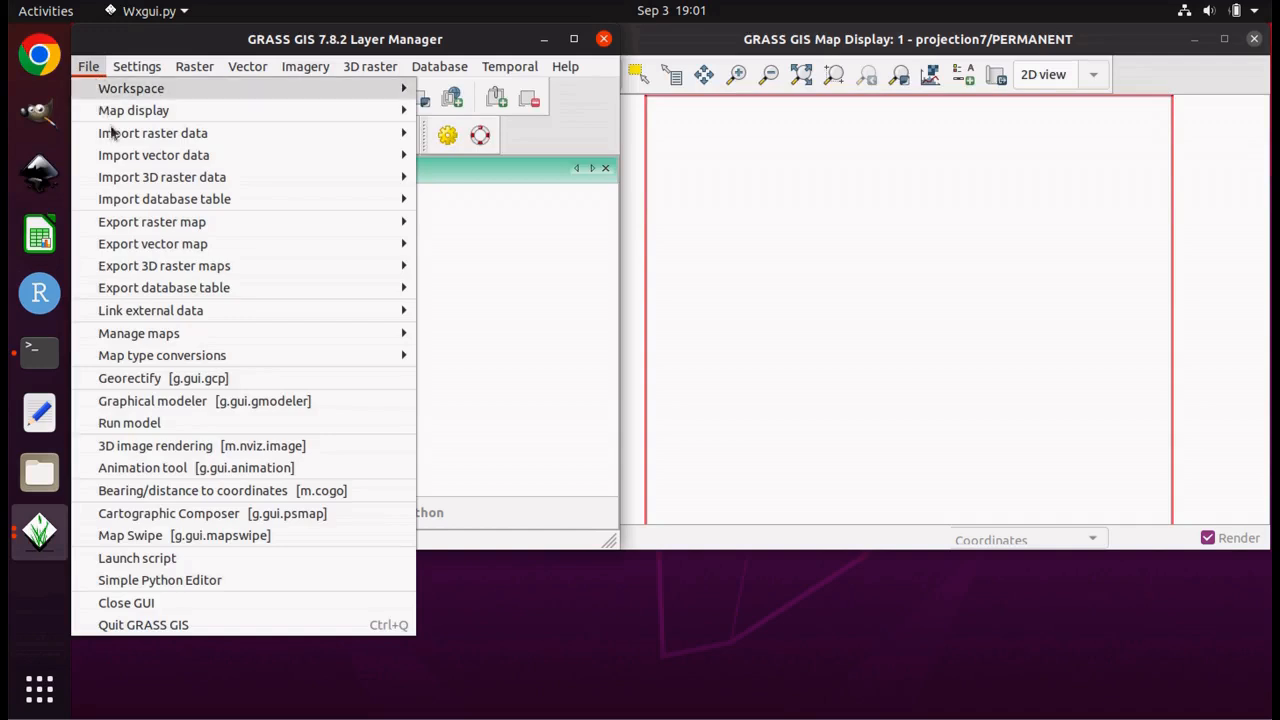
{"action": "mouse_move", "coordinate": [119, 168]}
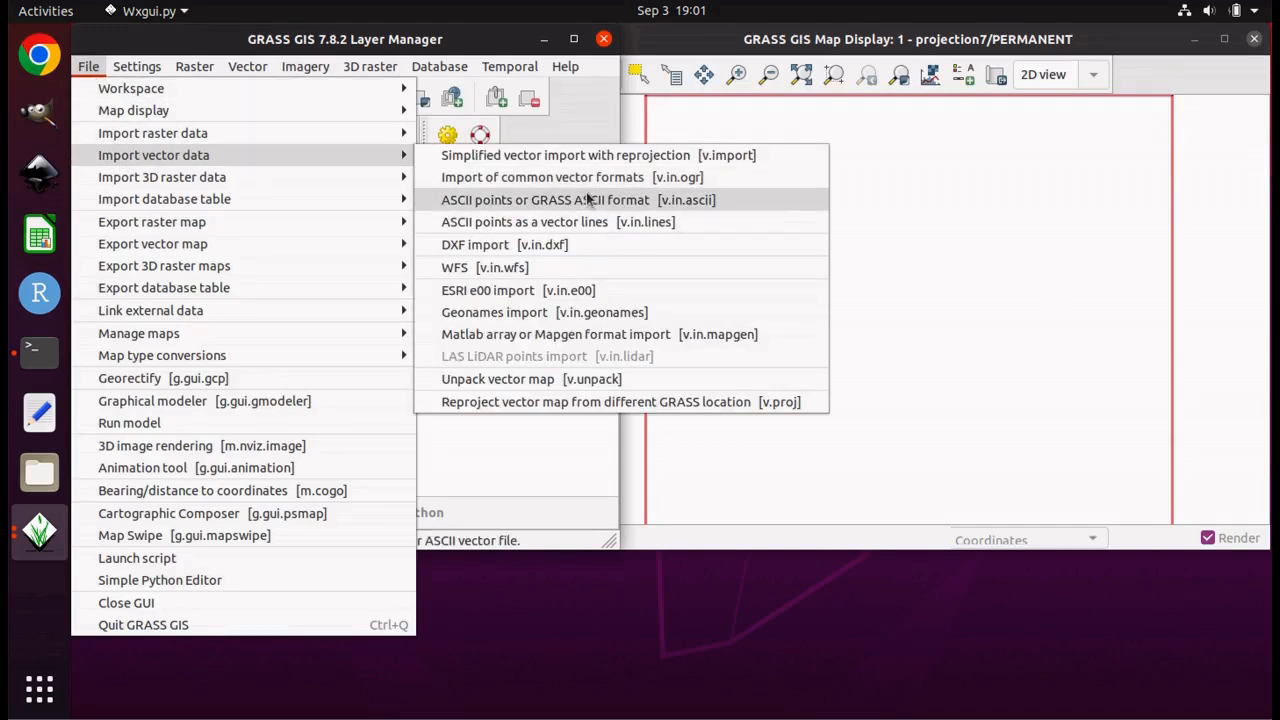
{"action": "left_click", "coordinate": [580, 402]}
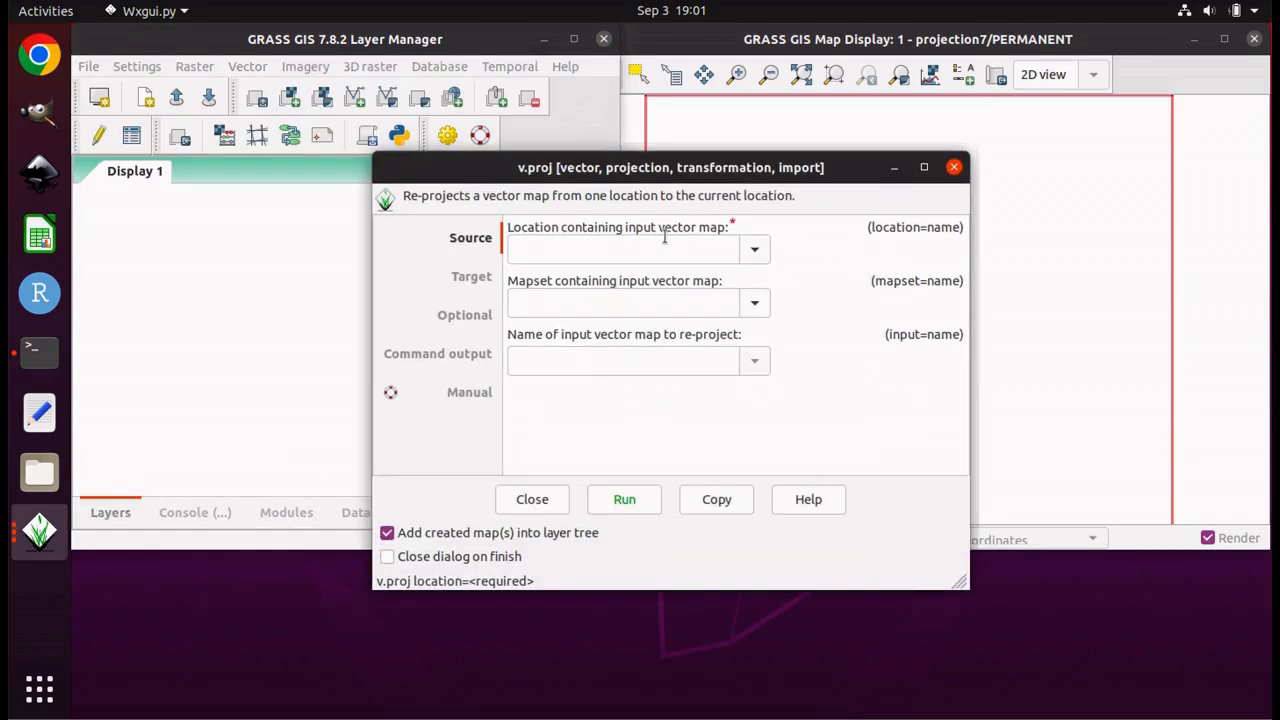
{"action": "left_click", "coordinate": [752, 248]}
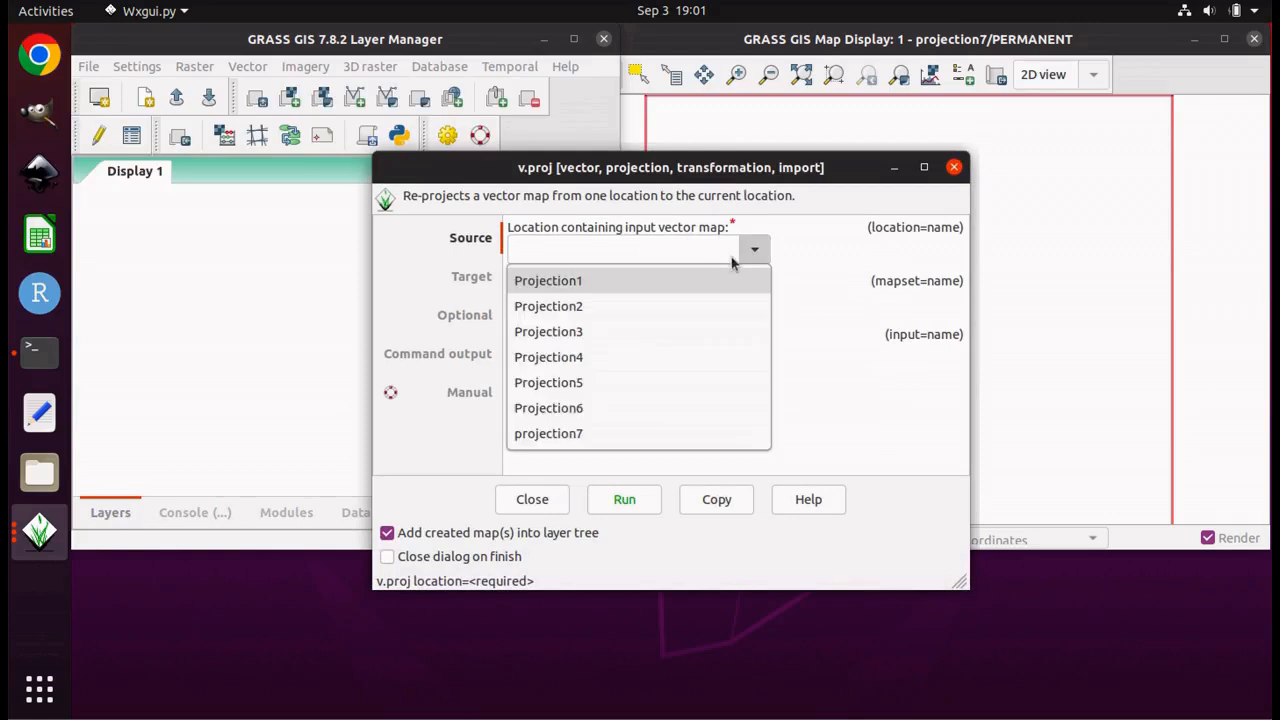
{"action": "left_click", "coordinate": [644, 287]}
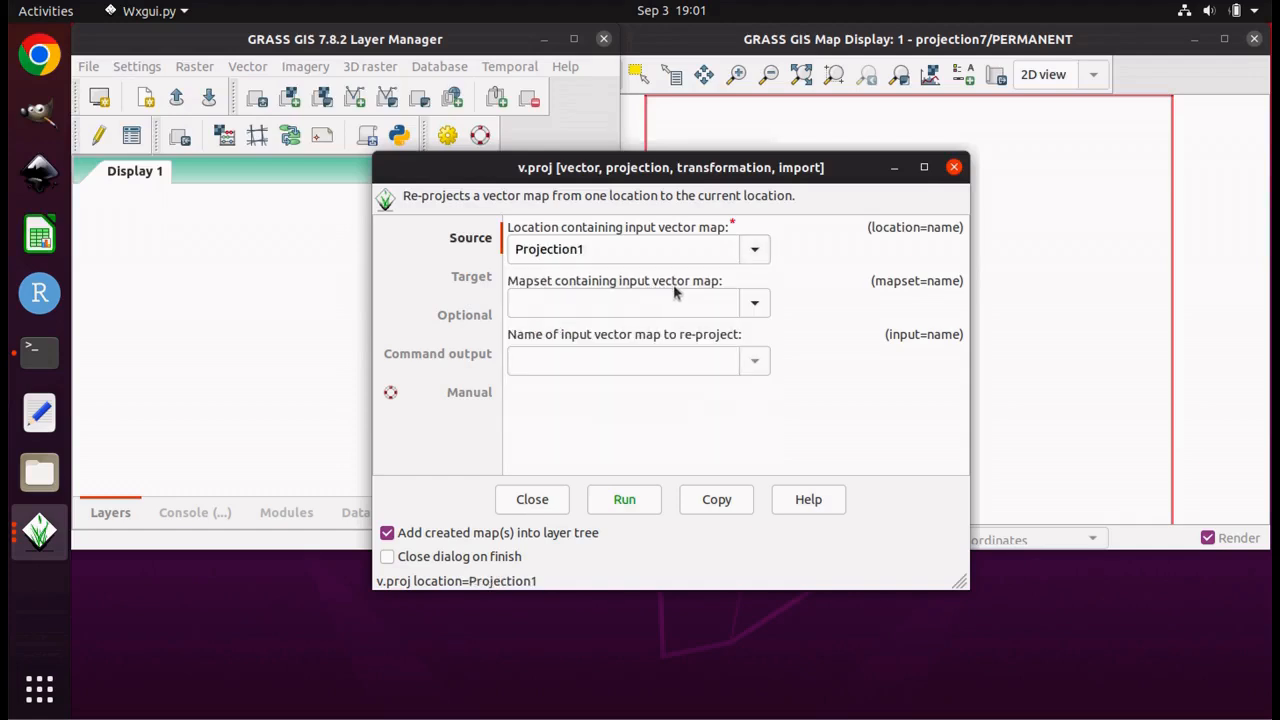
{"action": "left_click", "coordinate": [754, 305]}
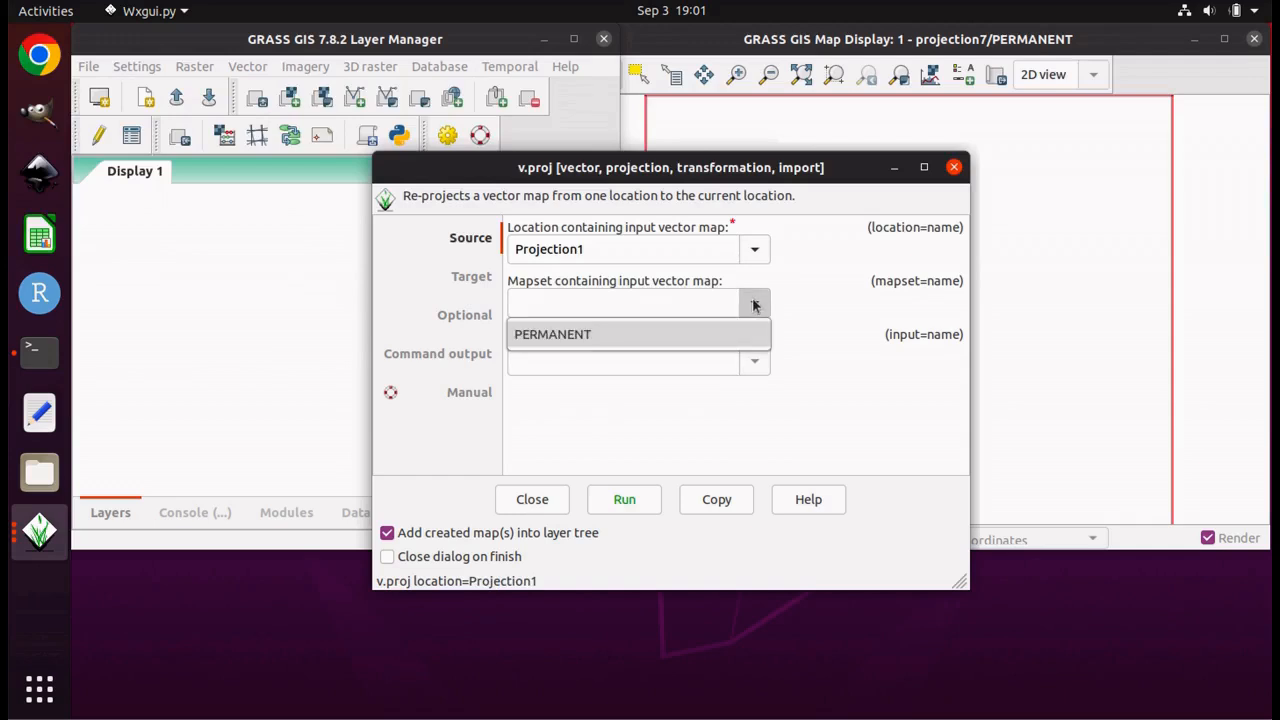
{"action": "left_click", "coordinate": [698, 333]}
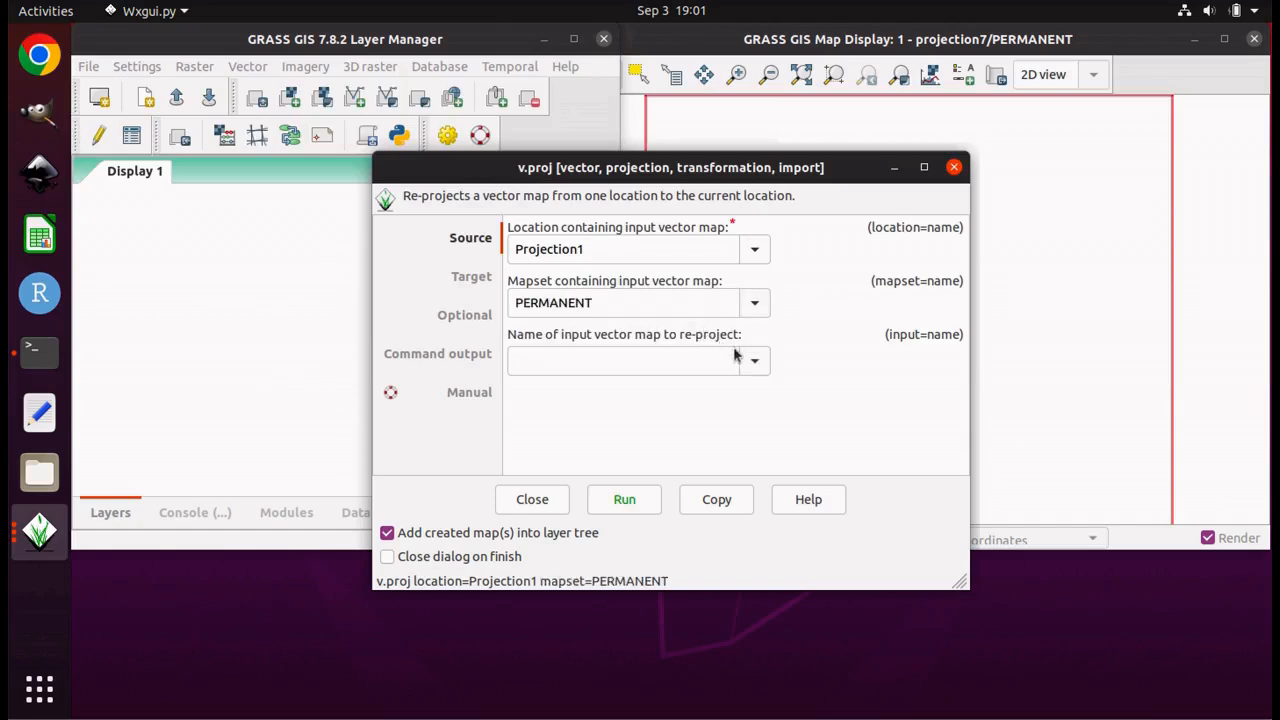
{"action": "left_click", "coordinate": [756, 364]}
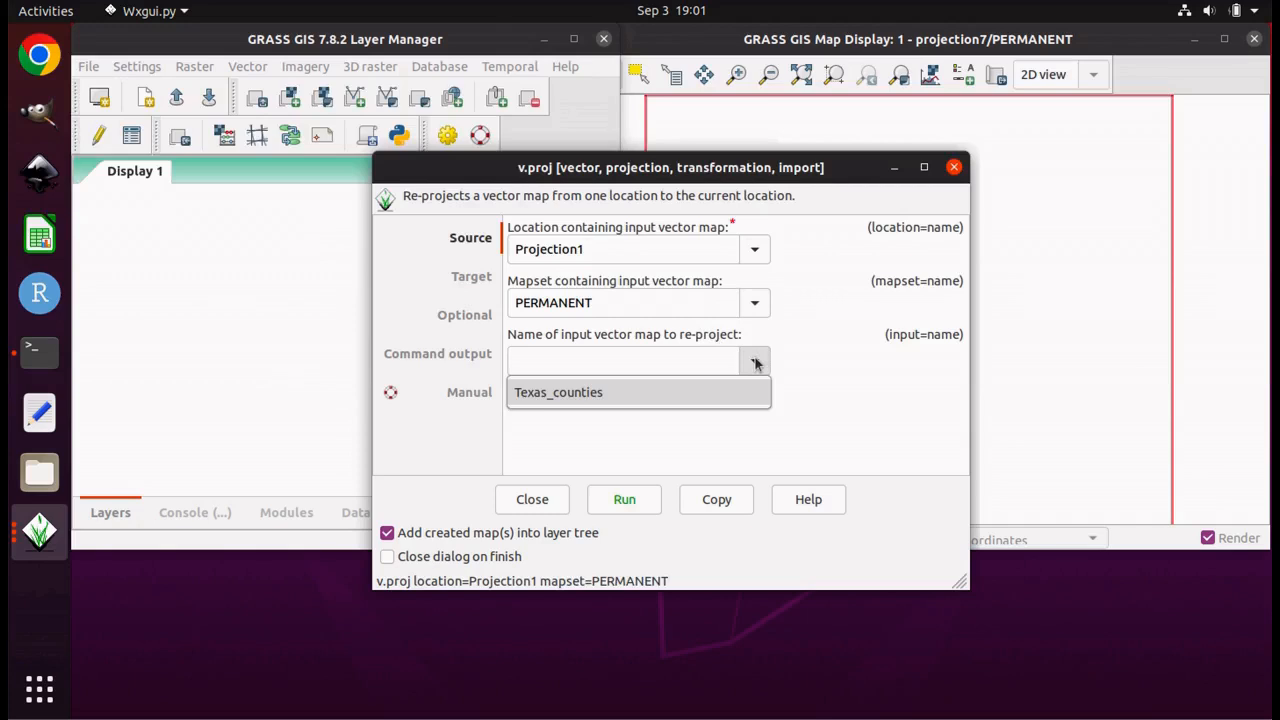
{"action": "left_click", "coordinate": [703, 390]}
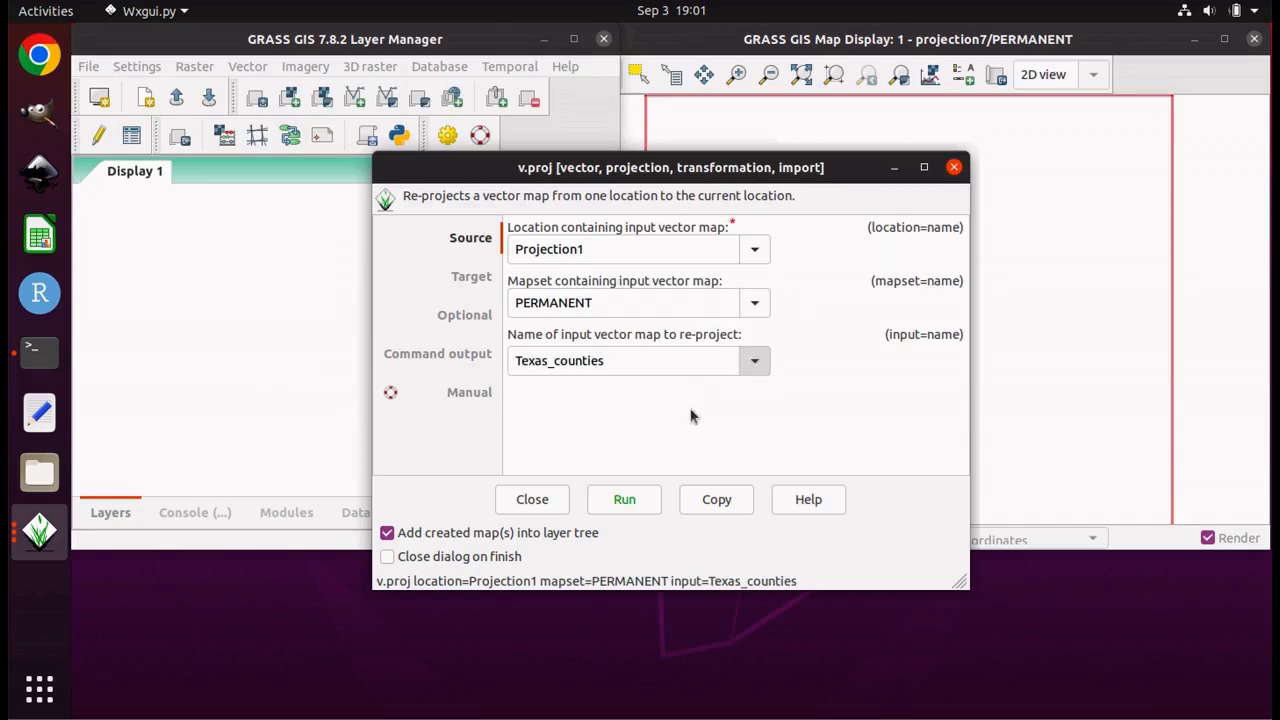
{"action": "left_click", "coordinate": [632, 503]}
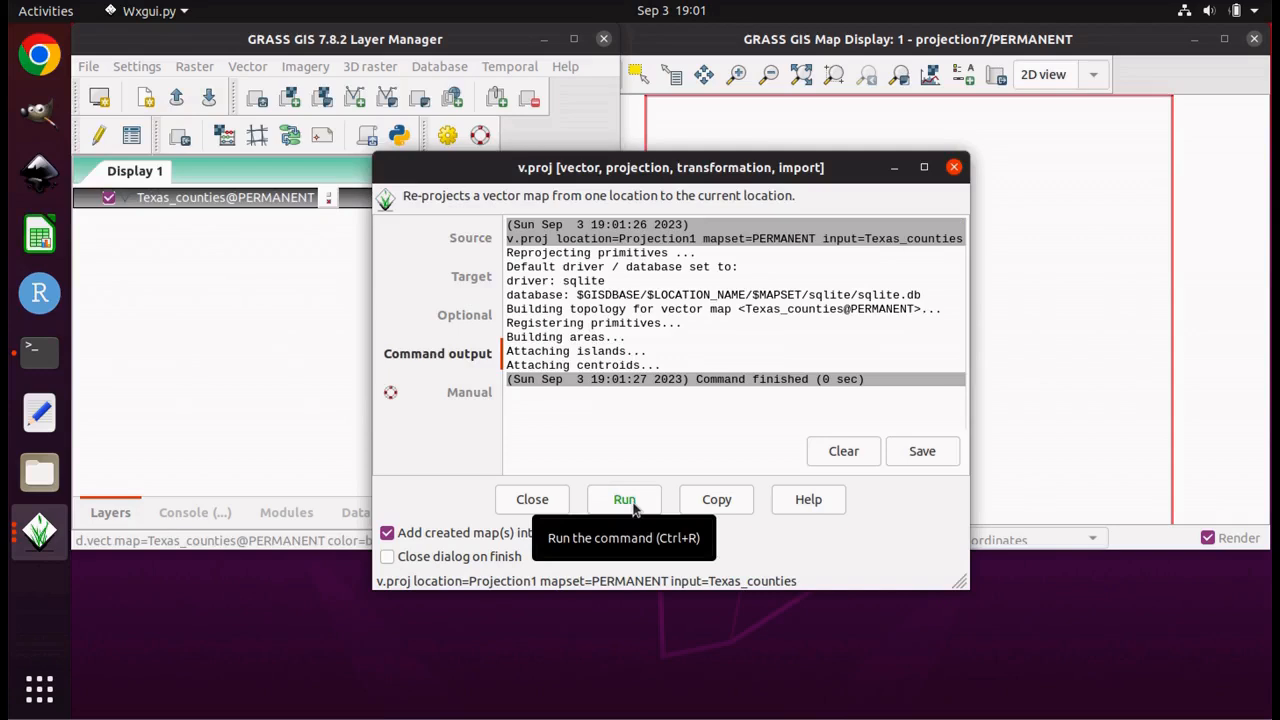
{"action": "left_click", "coordinate": [540, 508]}
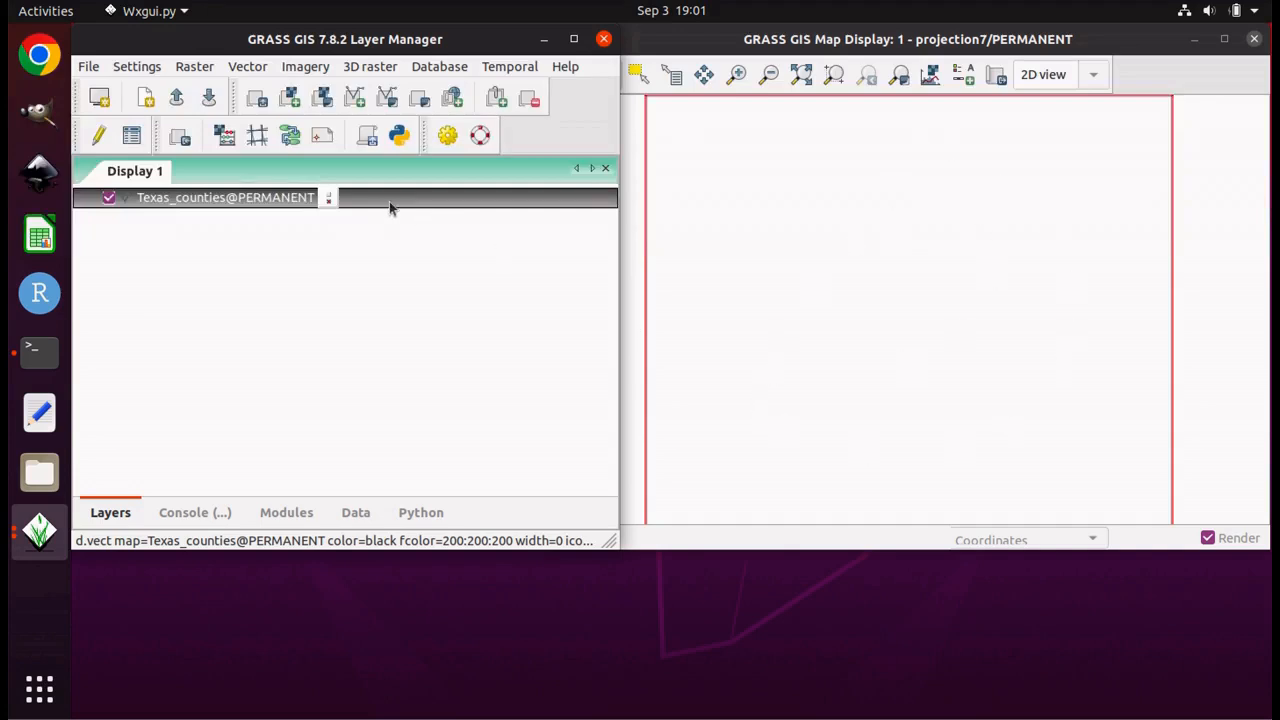
Step: Zoom the map display to the reprojected Texas_counties layer
{"action": "right_click", "coordinate": [232, 198]}
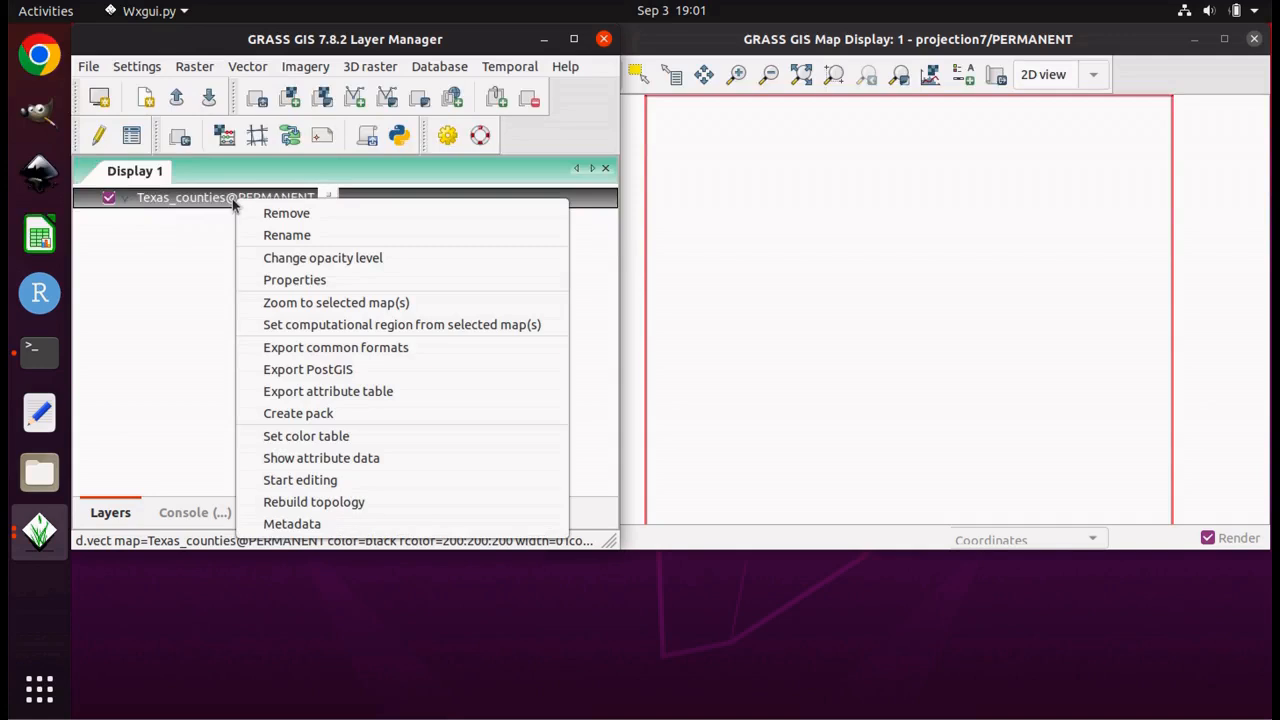
{"action": "left_click", "coordinate": [317, 303]}
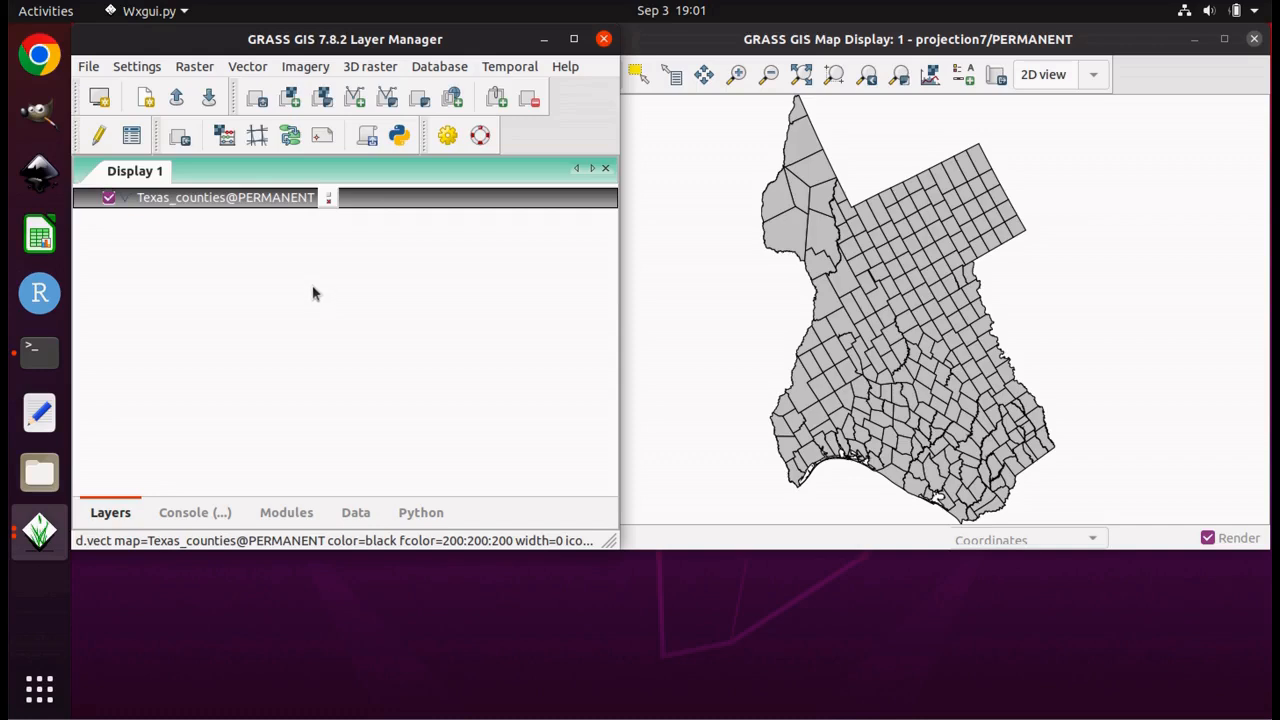
Step: Reproject the facilities vector map from the Projection2 location's PERMANENT mapset into the current location with v.proj
{"action": "left_click", "coordinate": [92, 70]}
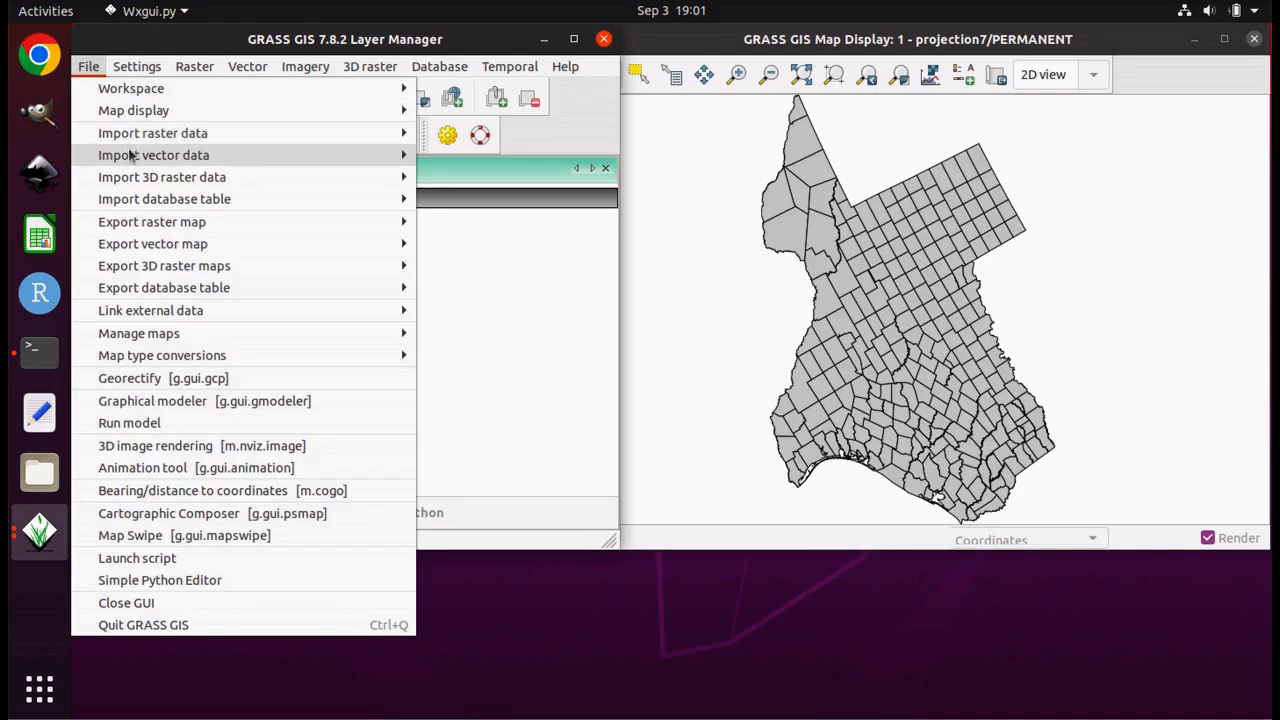
{"action": "mouse_move", "coordinate": [129, 152]}
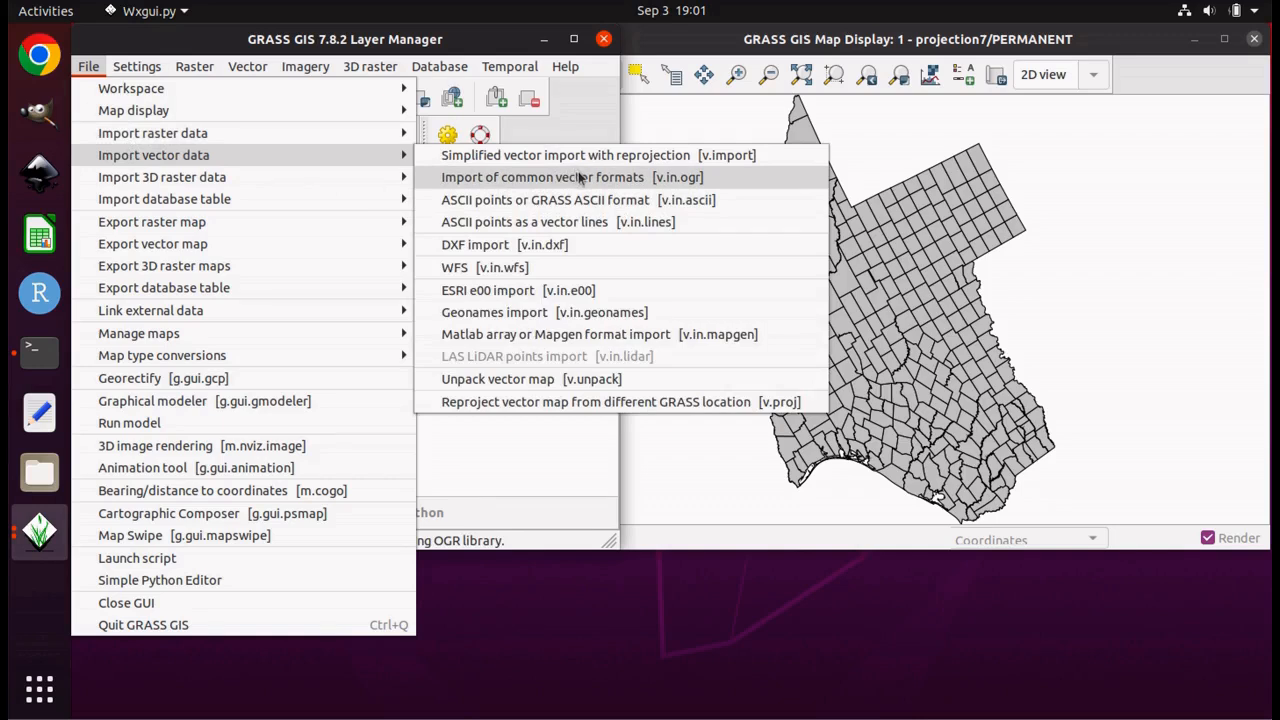
{"action": "left_click", "coordinate": [586, 401]}
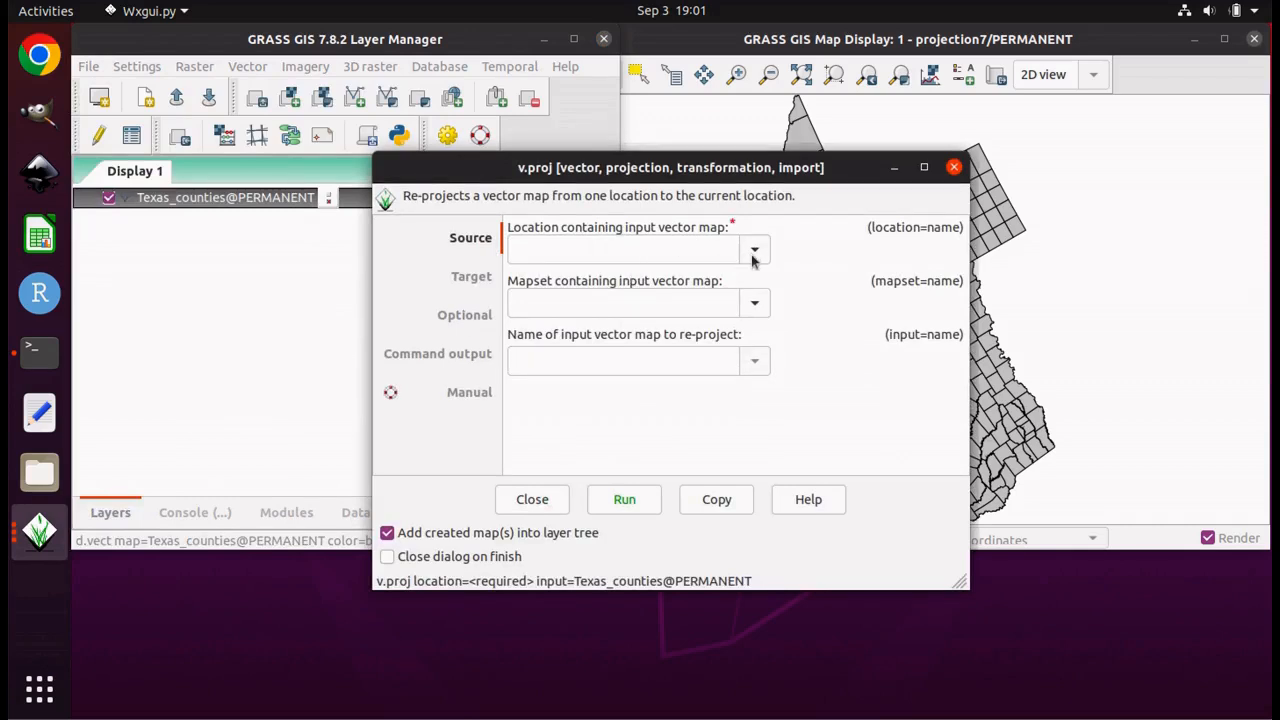
{"action": "left_click", "coordinate": [755, 252]}
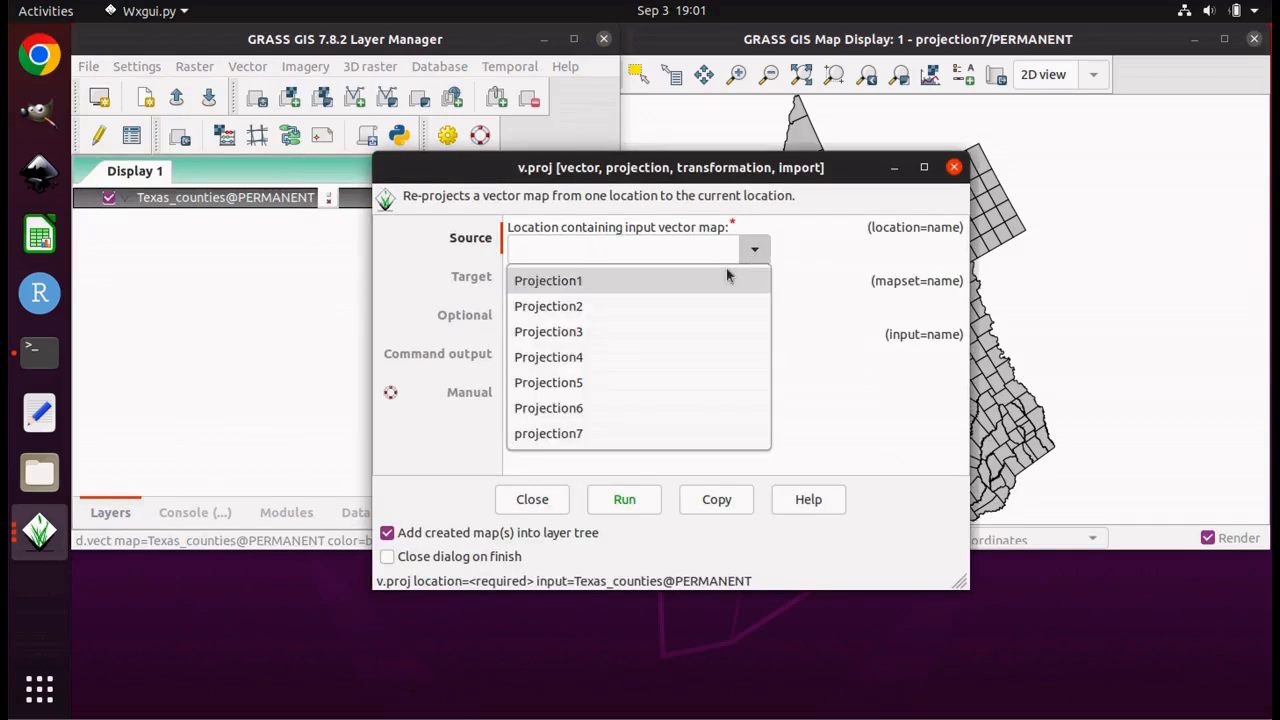
{"action": "left_click", "coordinate": [636, 306]}
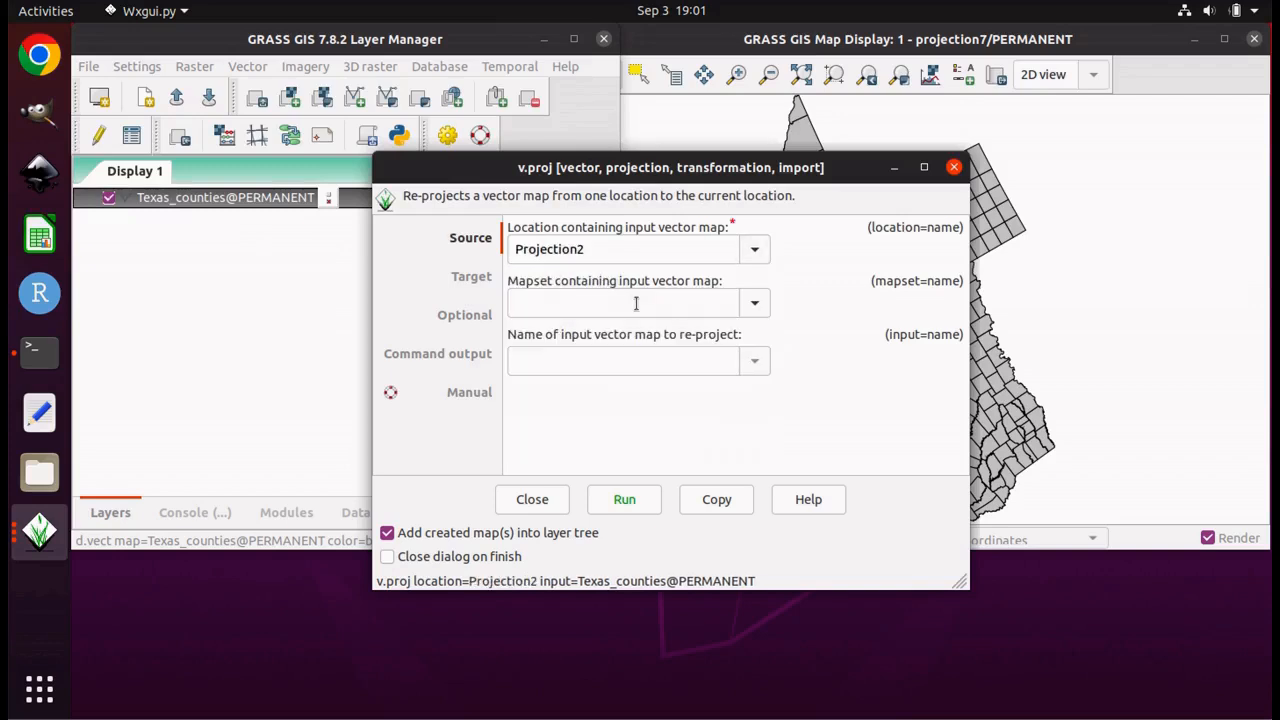
{"action": "left_click", "coordinate": [754, 312]}
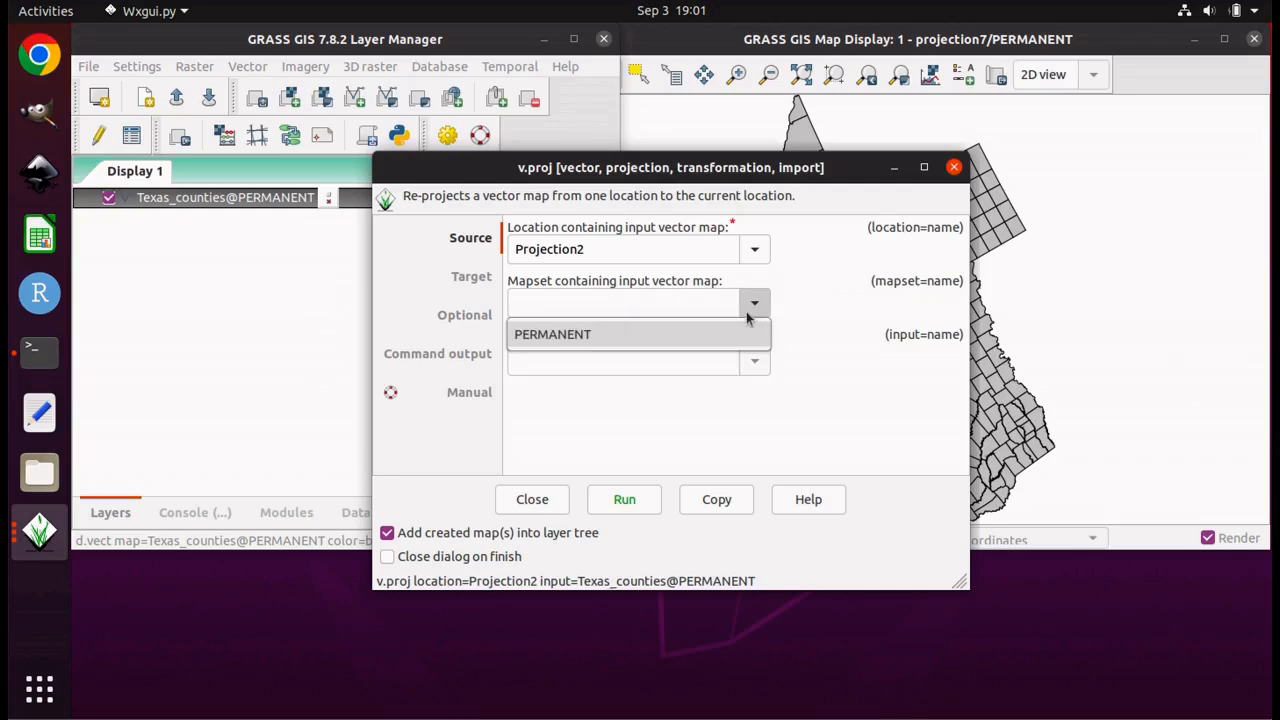
{"action": "left_click", "coordinate": [696, 338]}
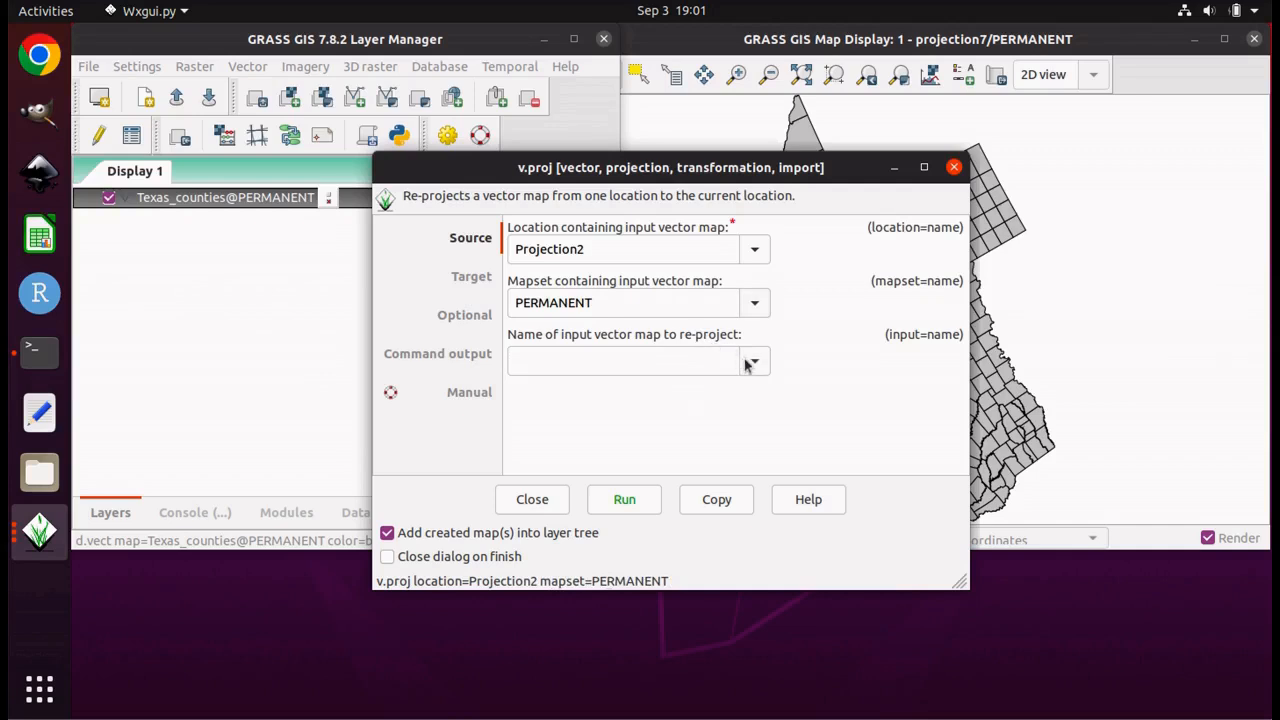
{"action": "left_click", "coordinate": [750, 363]}
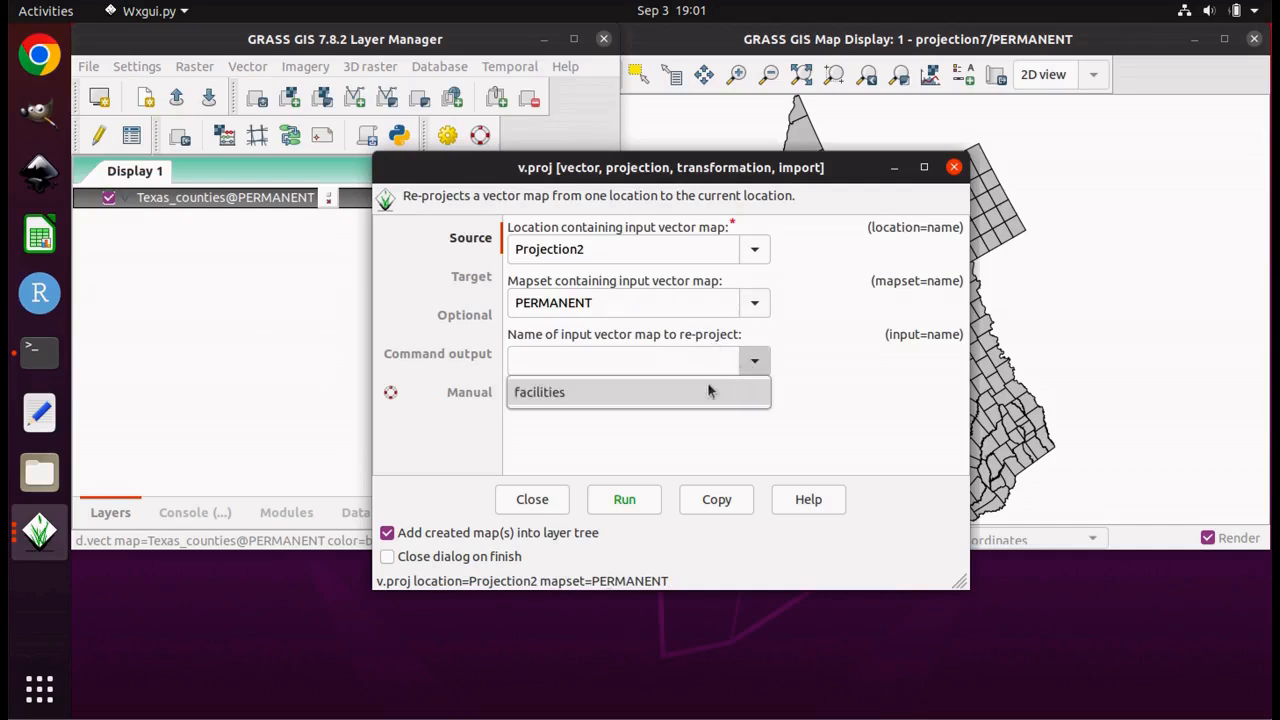
{"action": "left_click", "coordinate": [678, 392]}
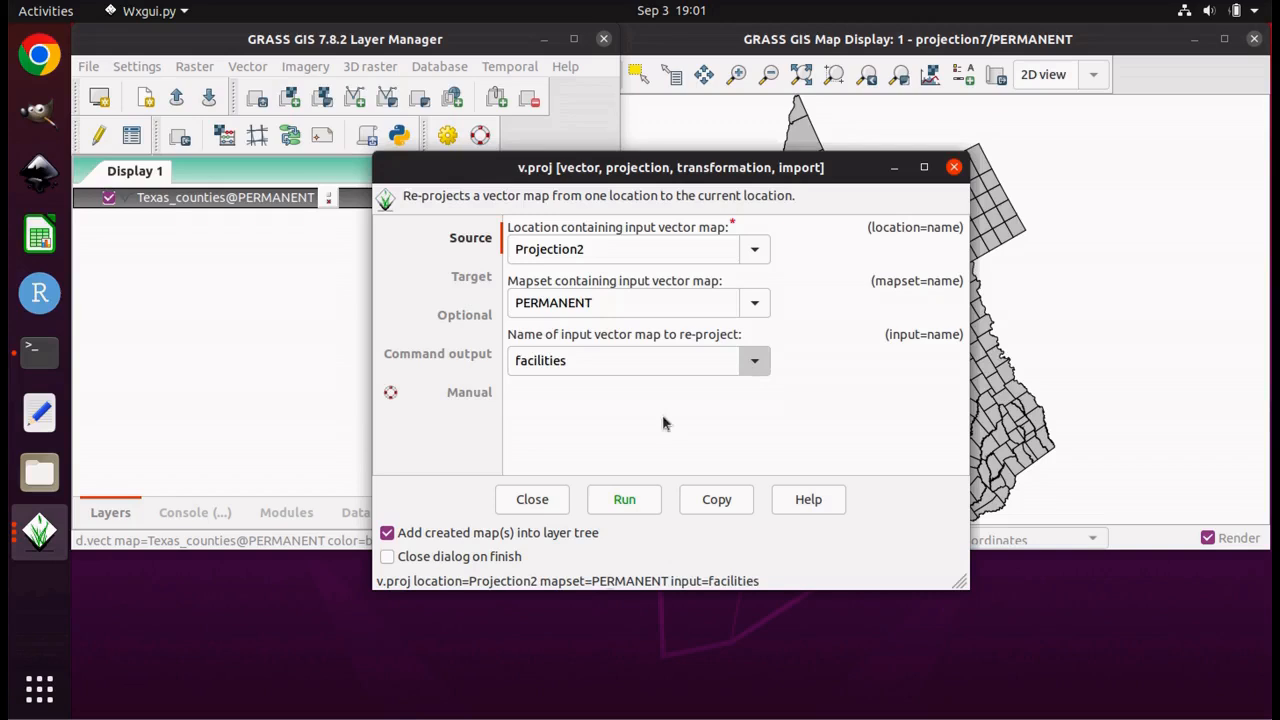
{"action": "left_click", "coordinate": [625, 502]}
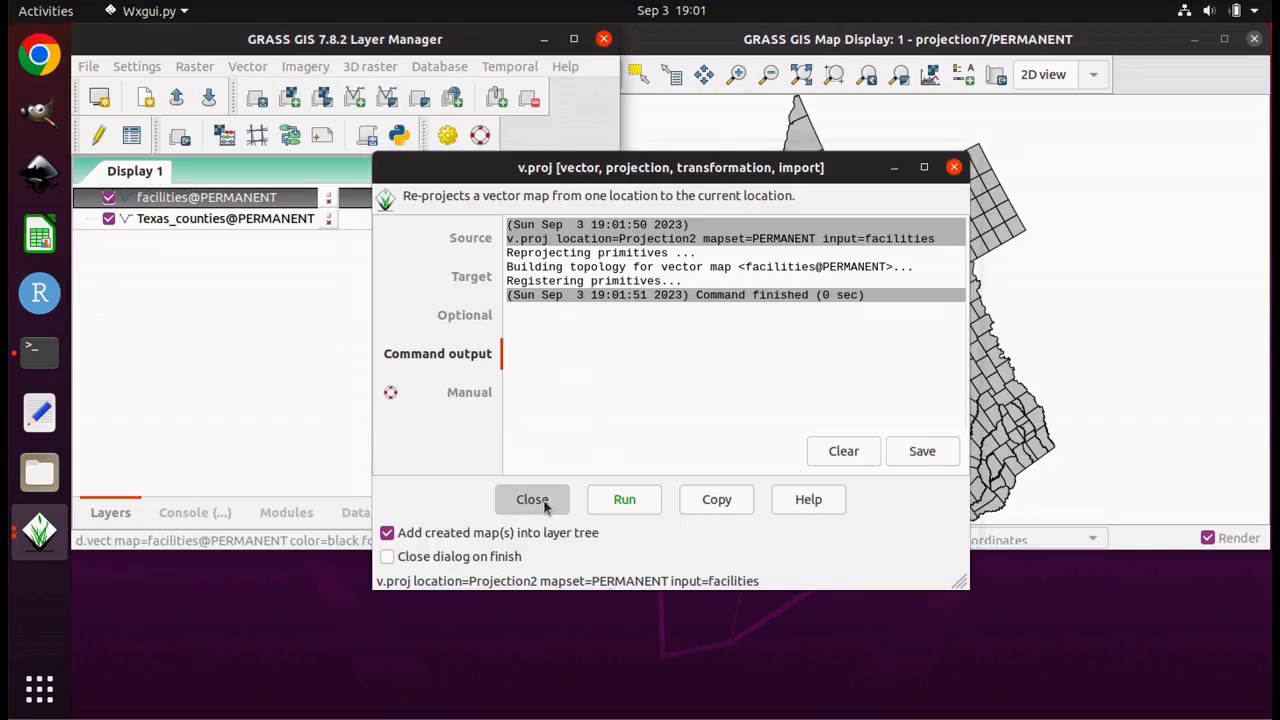
{"action": "left_click", "coordinate": [544, 505]}
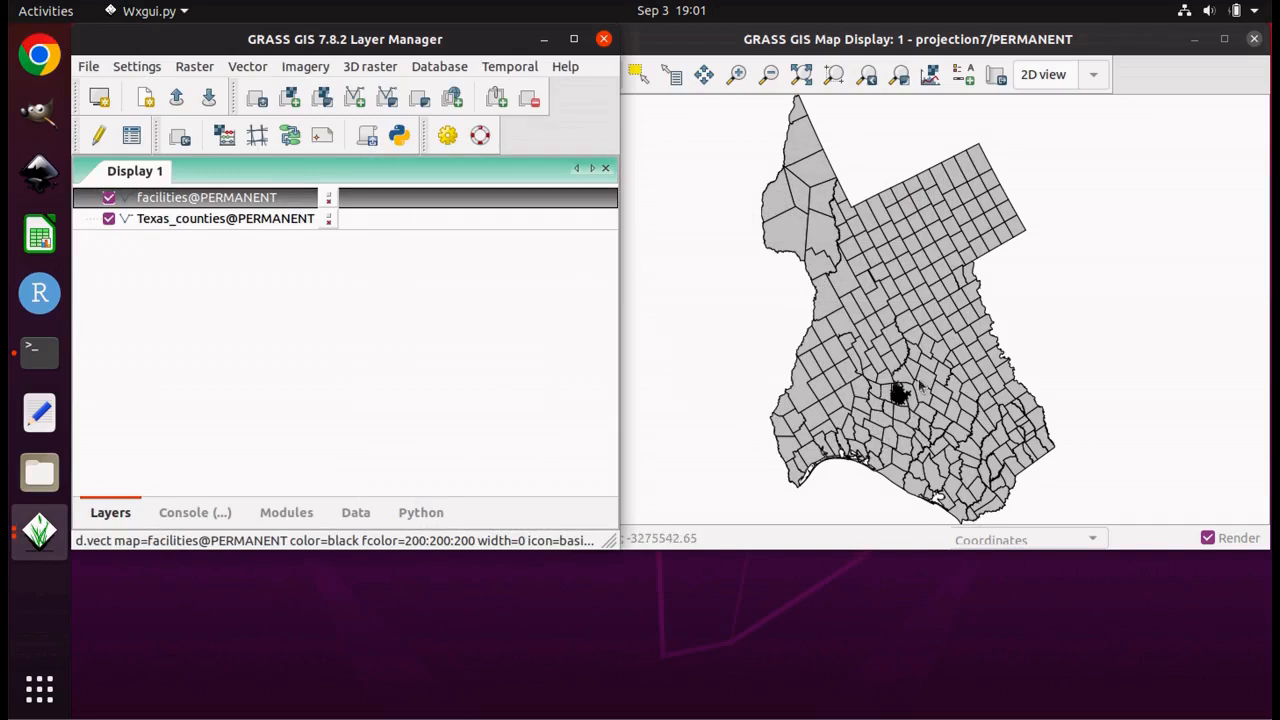
Step: Reproject the FireHydrants vector map from the Projection3 location's PERMANENT mapset into the current location with v.proj
{"action": "left_click", "coordinate": [88, 66]}
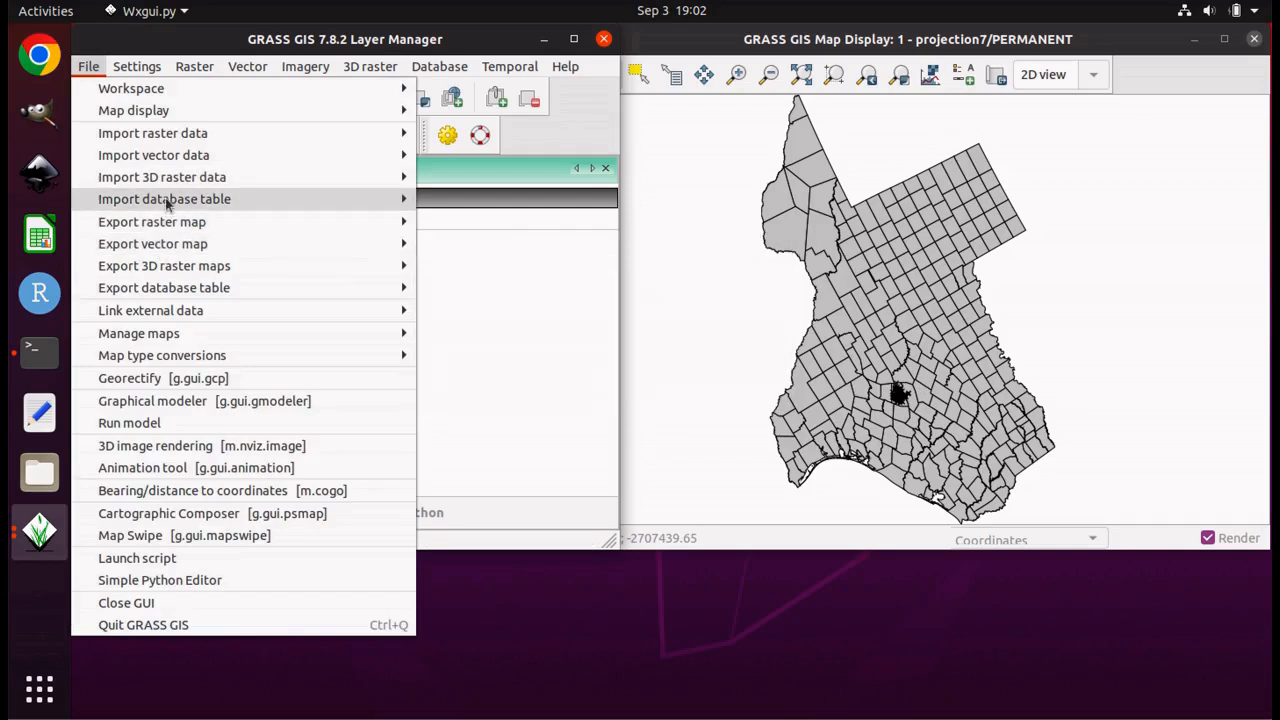
{"action": "mouse_move", "coordinate": [178, 159]}
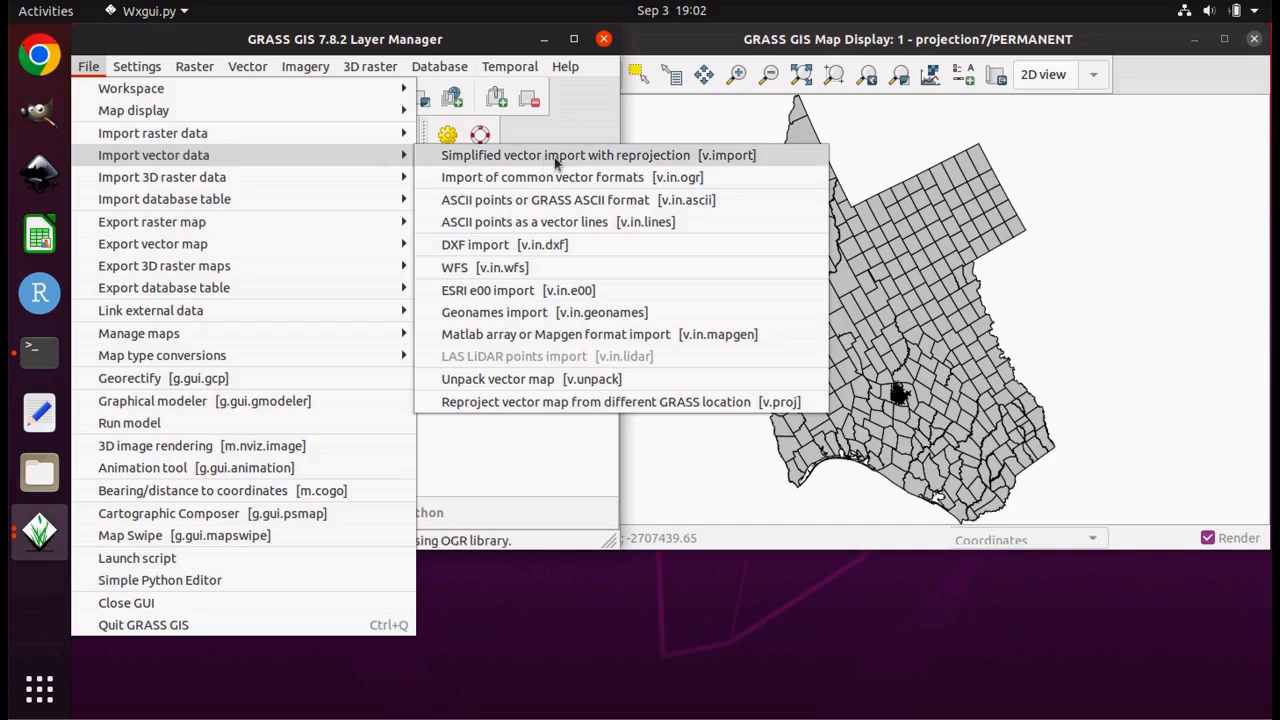
{"action": "left_click", "coordinate": [616, 403]}
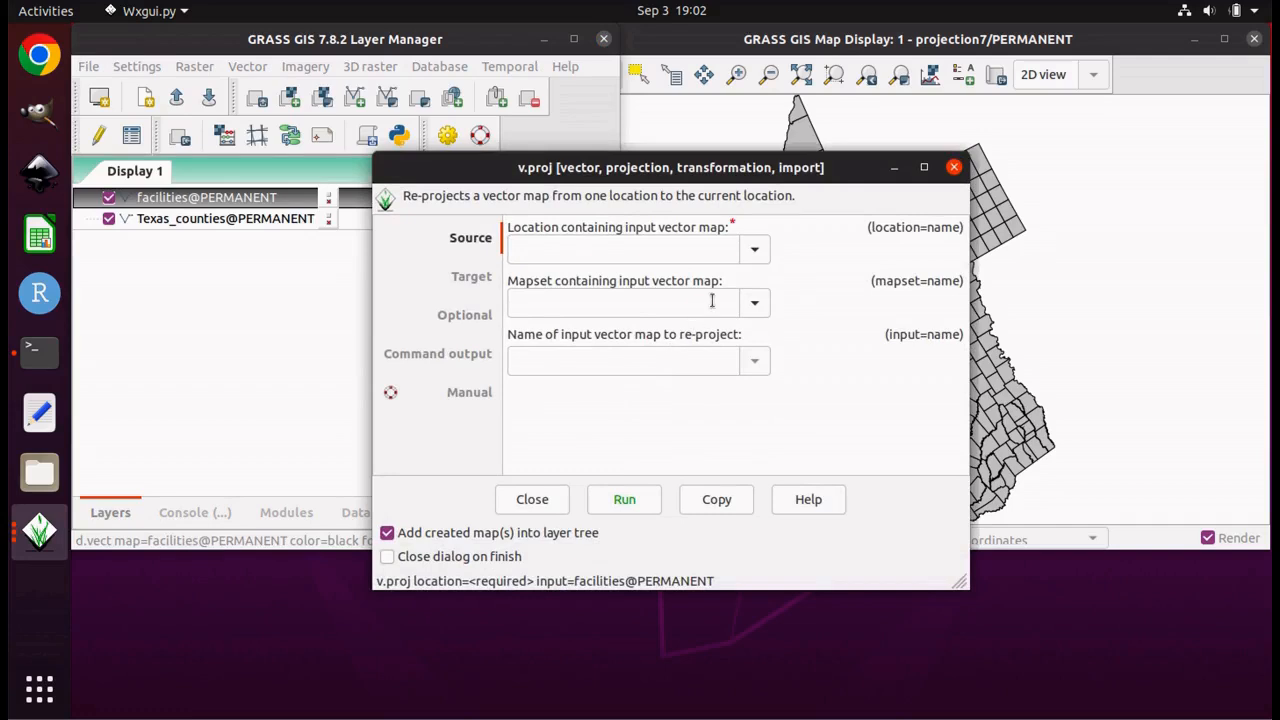
{"action": "left_click", "coordinate": [755, 250]}
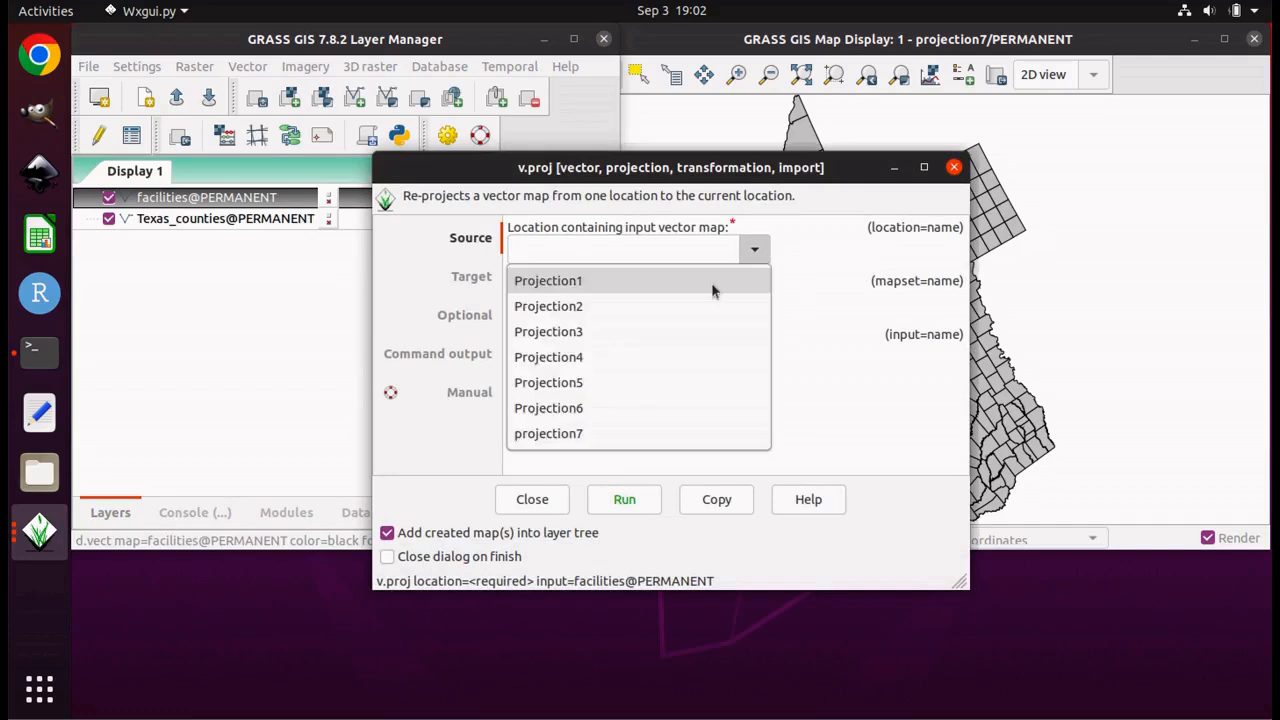
{"action": "left_click", "coordinate": [602, 333]}
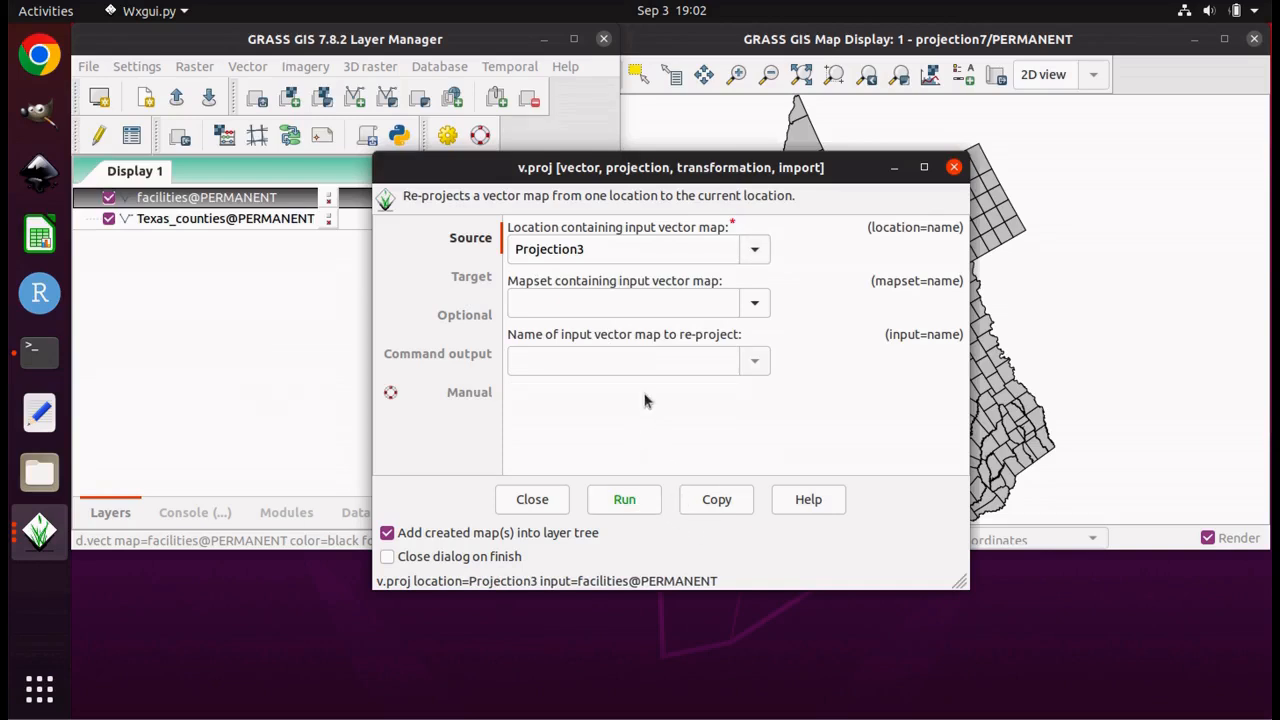
{"action": "left_click", "coordinate": [755, 304]}
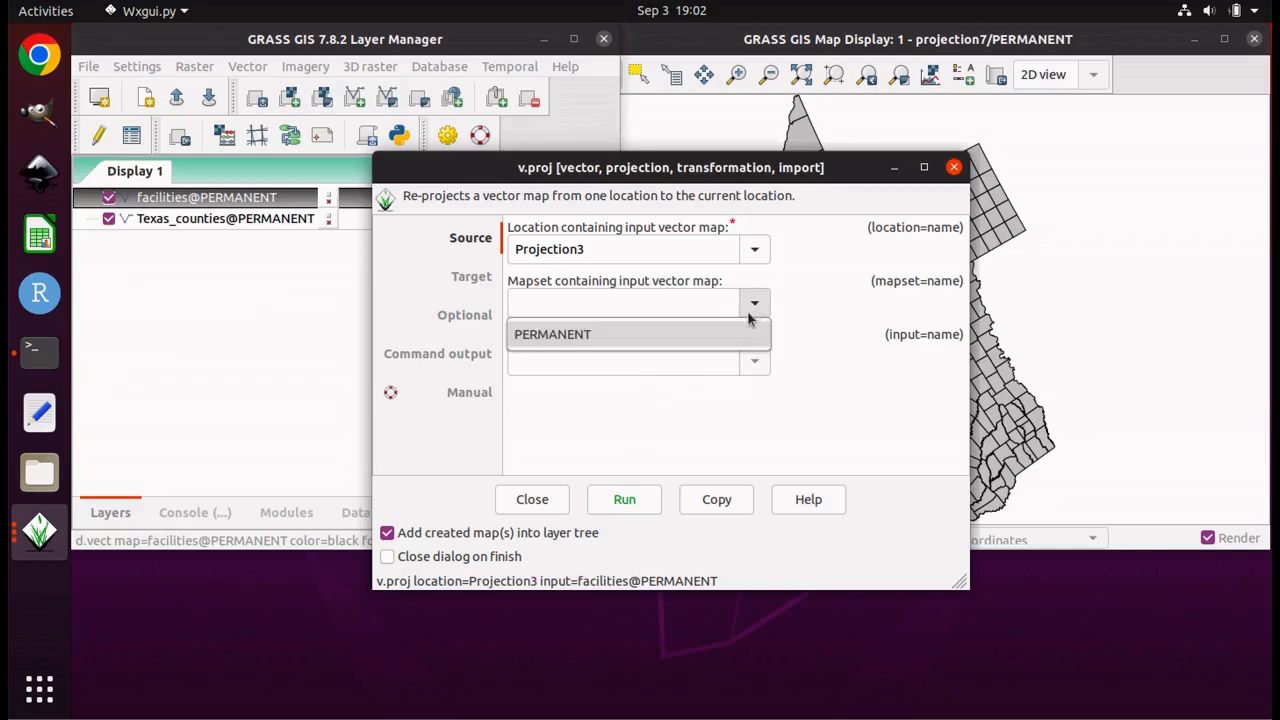
{"action": "left_click", "coordinate": [658, 336]}
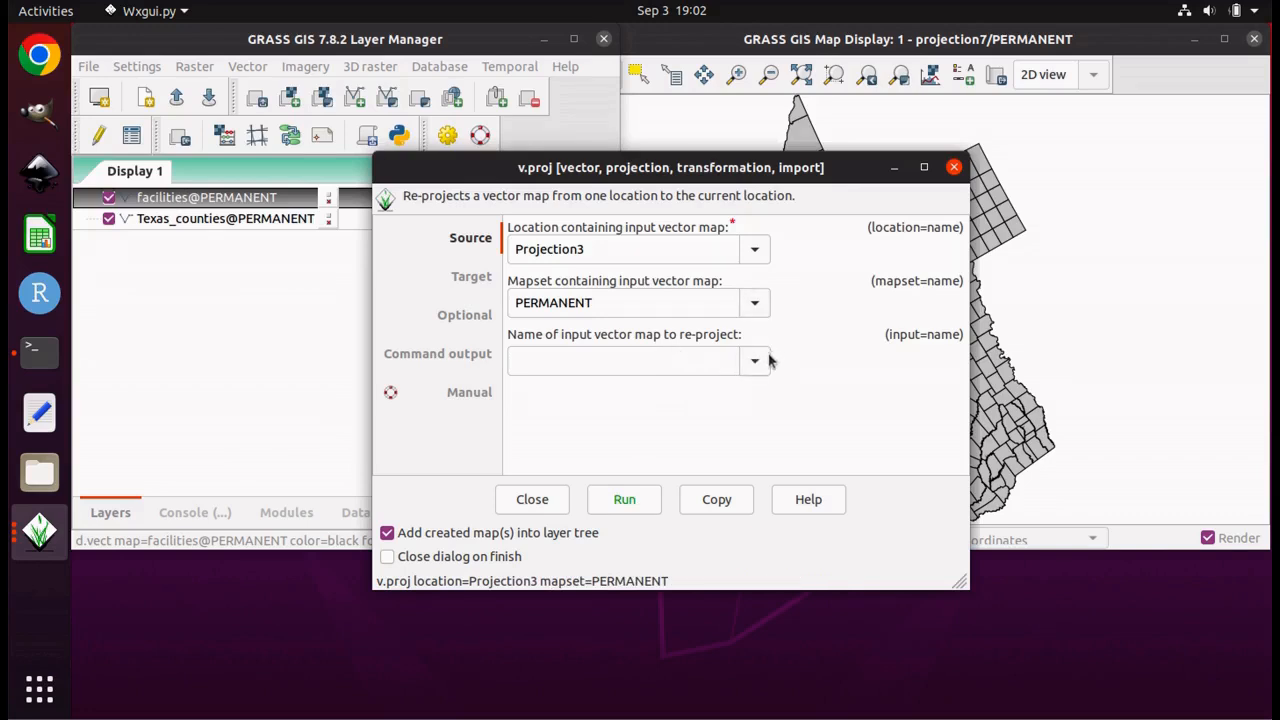
{"action": "left_click", "coordinate": [760, 366]}
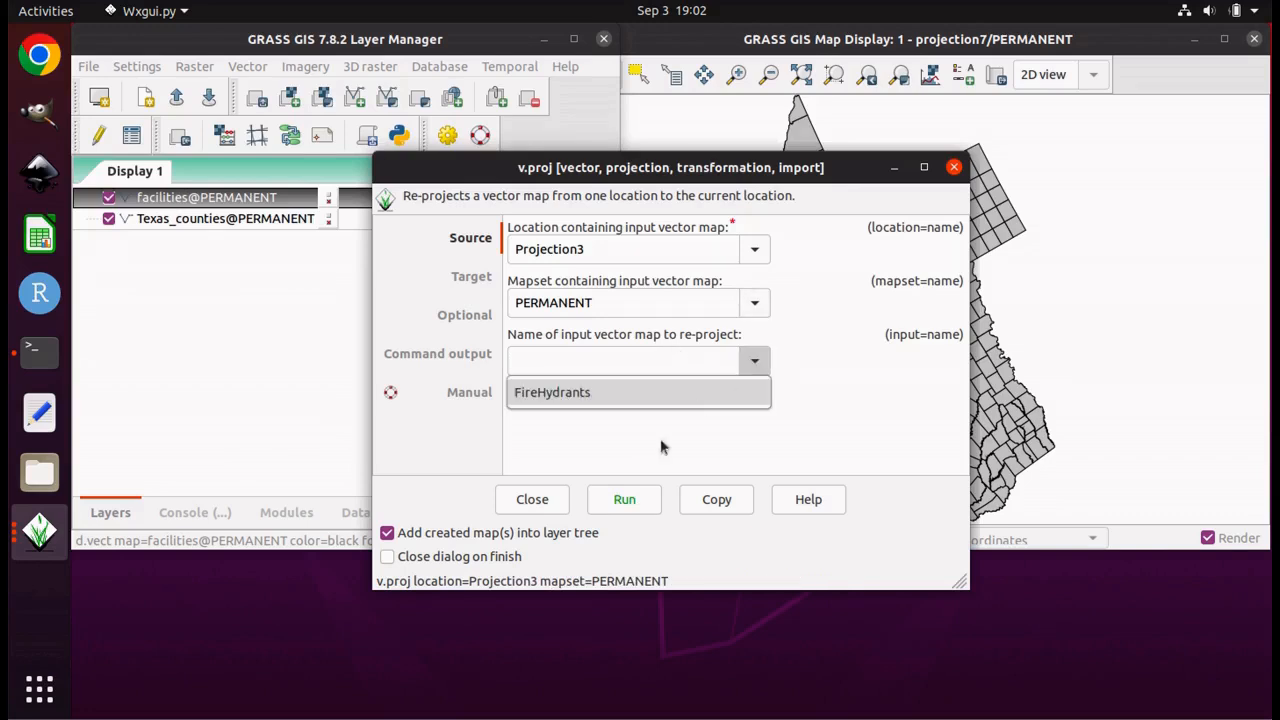
{"action": "left_click", "coordinate": [580, 391]}
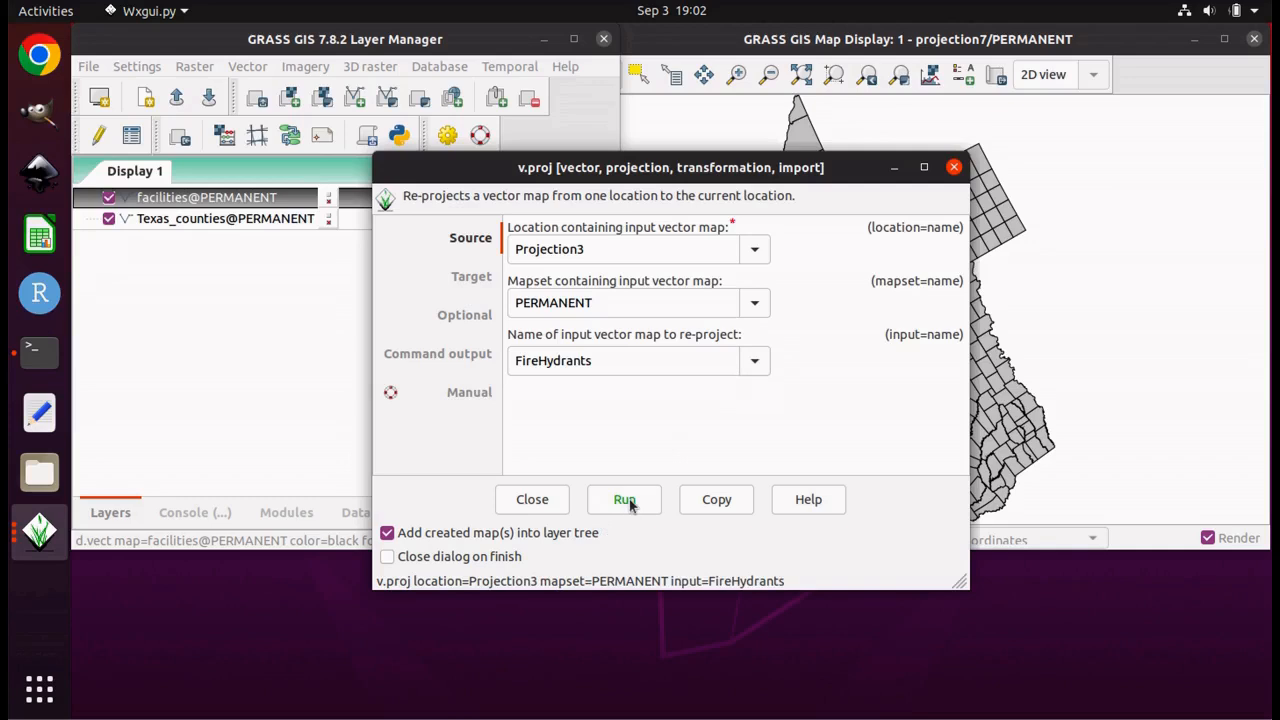
{"action": "left_click", "coordinate": [629, 499]}
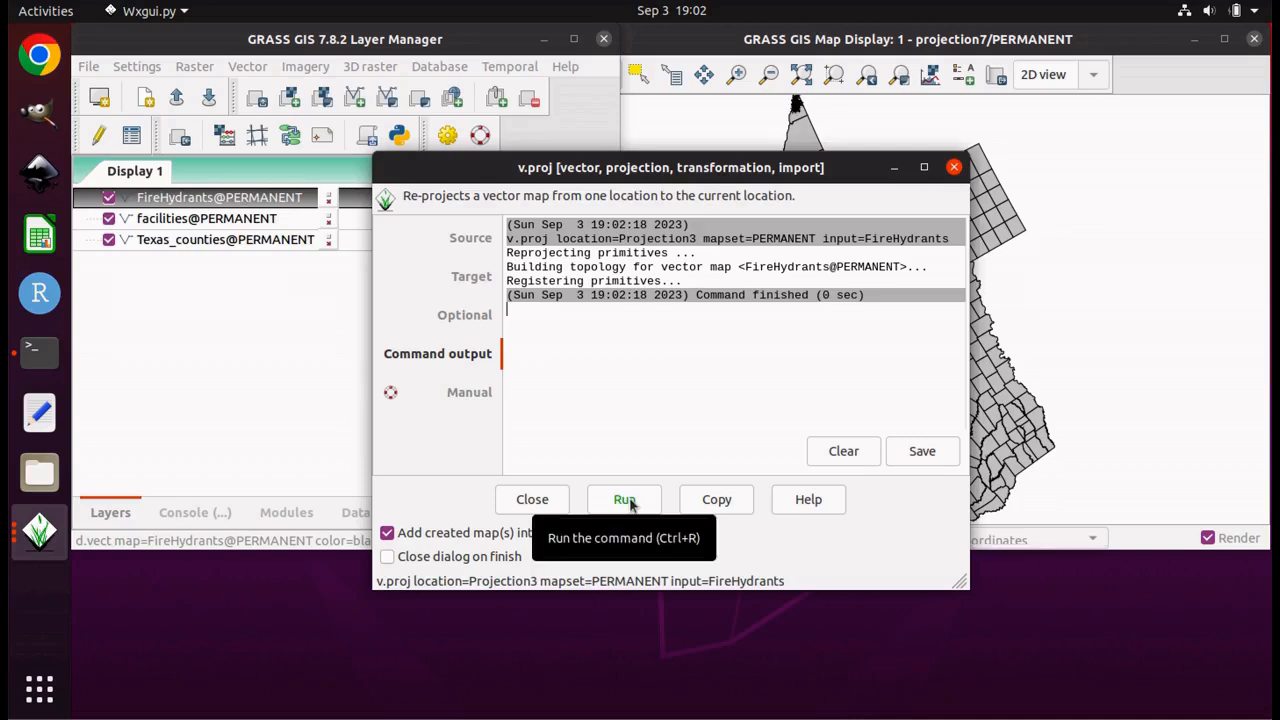
{"action": "left_click", "coordinate": [532, 499]}
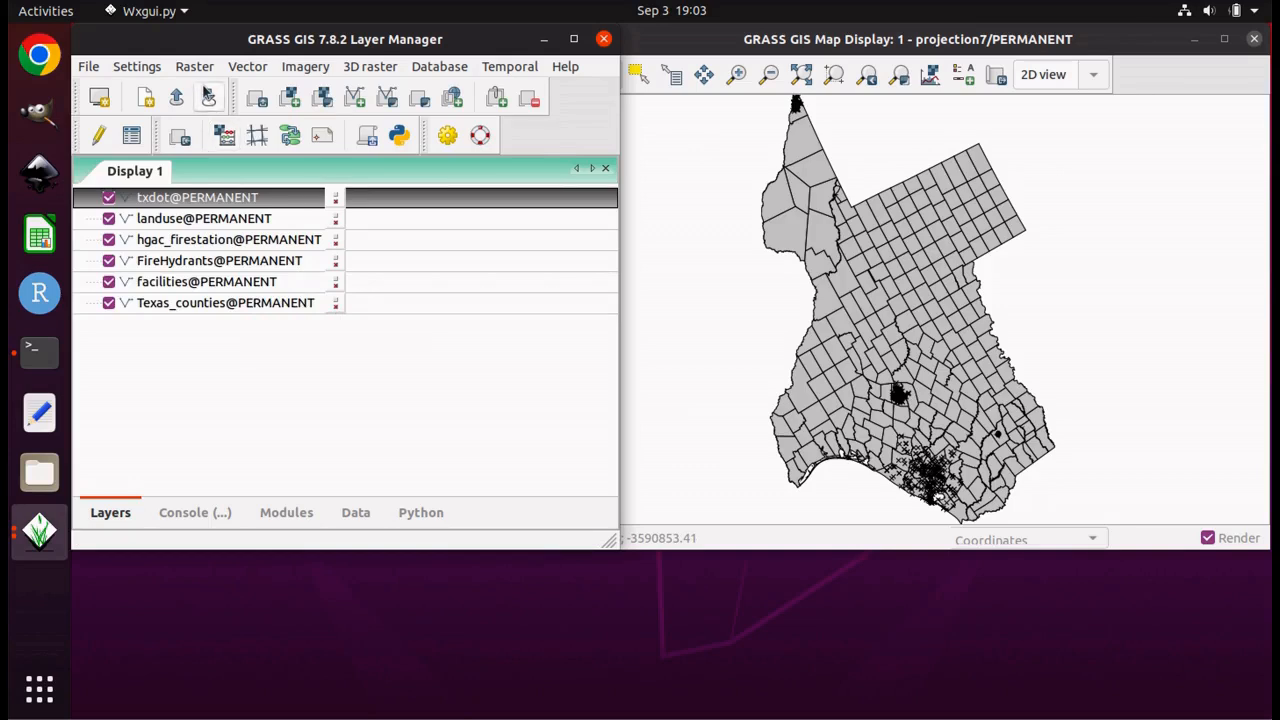
Step: Show the current computational region with g.region -p, and return to the list of map layers
{"action": "left_click", "coordinate": [138, 67]}
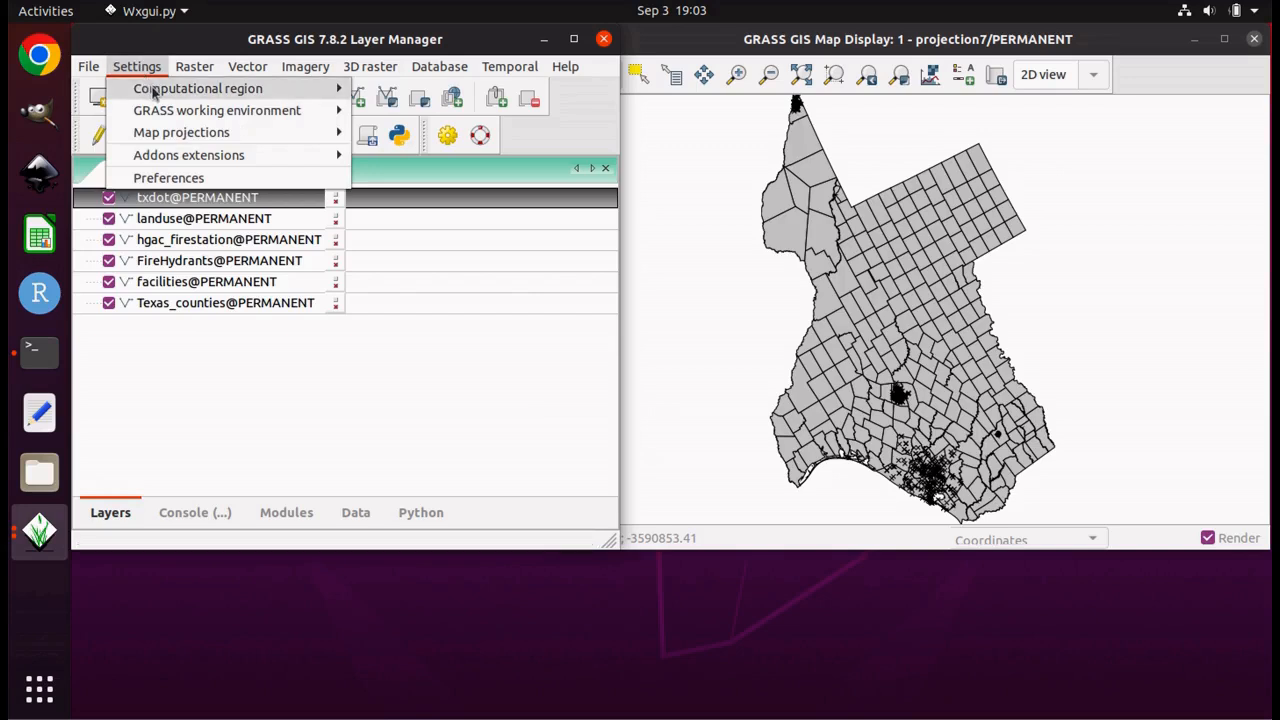
{"action": "mouse_move", "coordinate": [155, 93]}
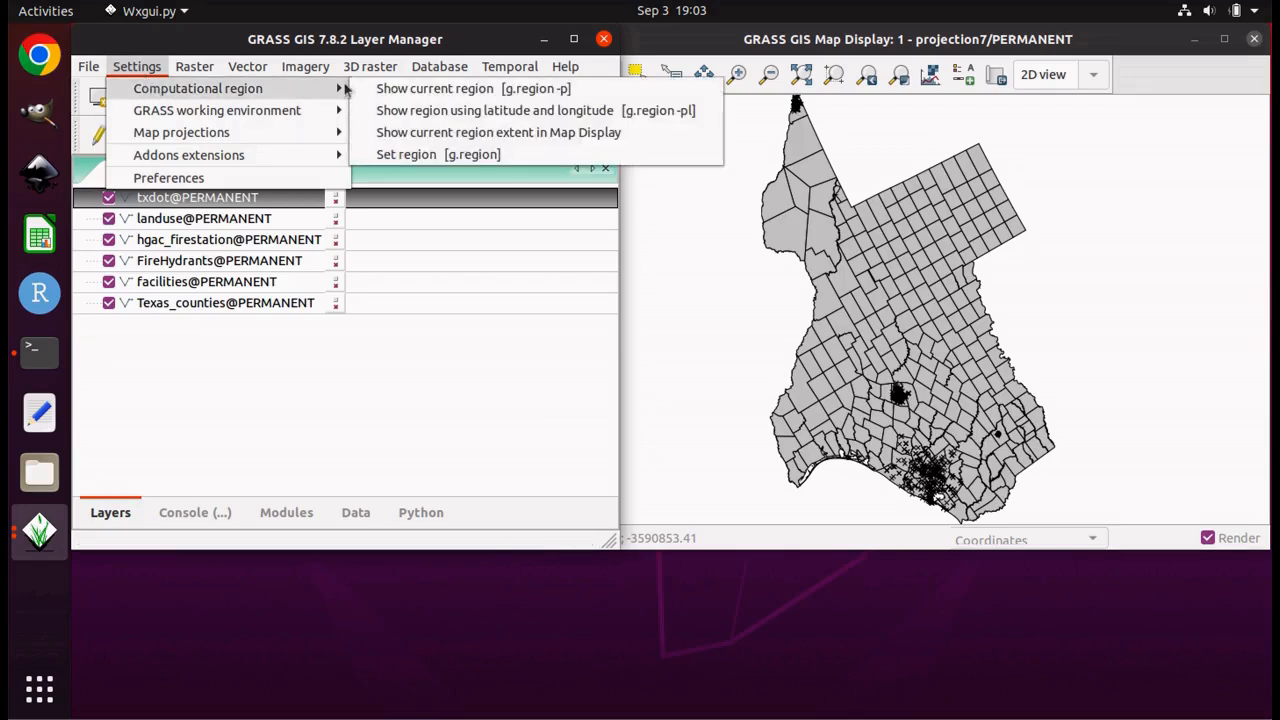
{"action": "left_click", "coordinate": [467, 90]}
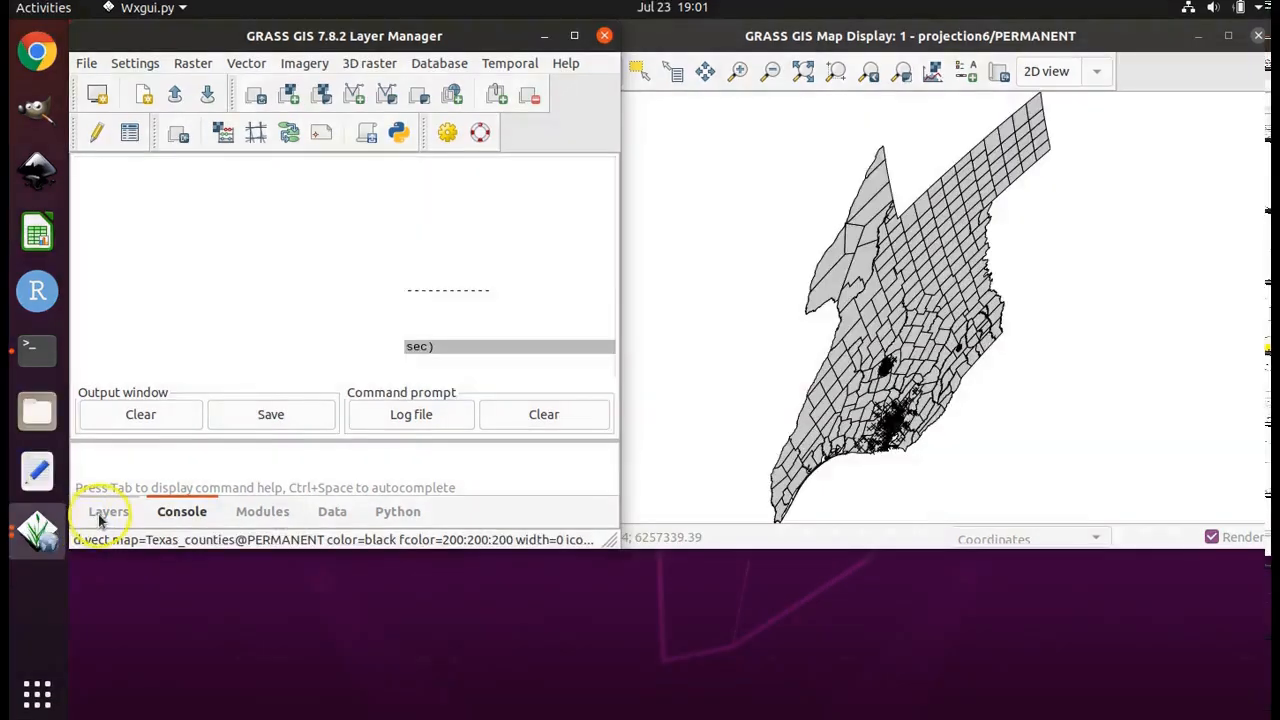
{"action": "left_click", "coordinate": [100, 513]}
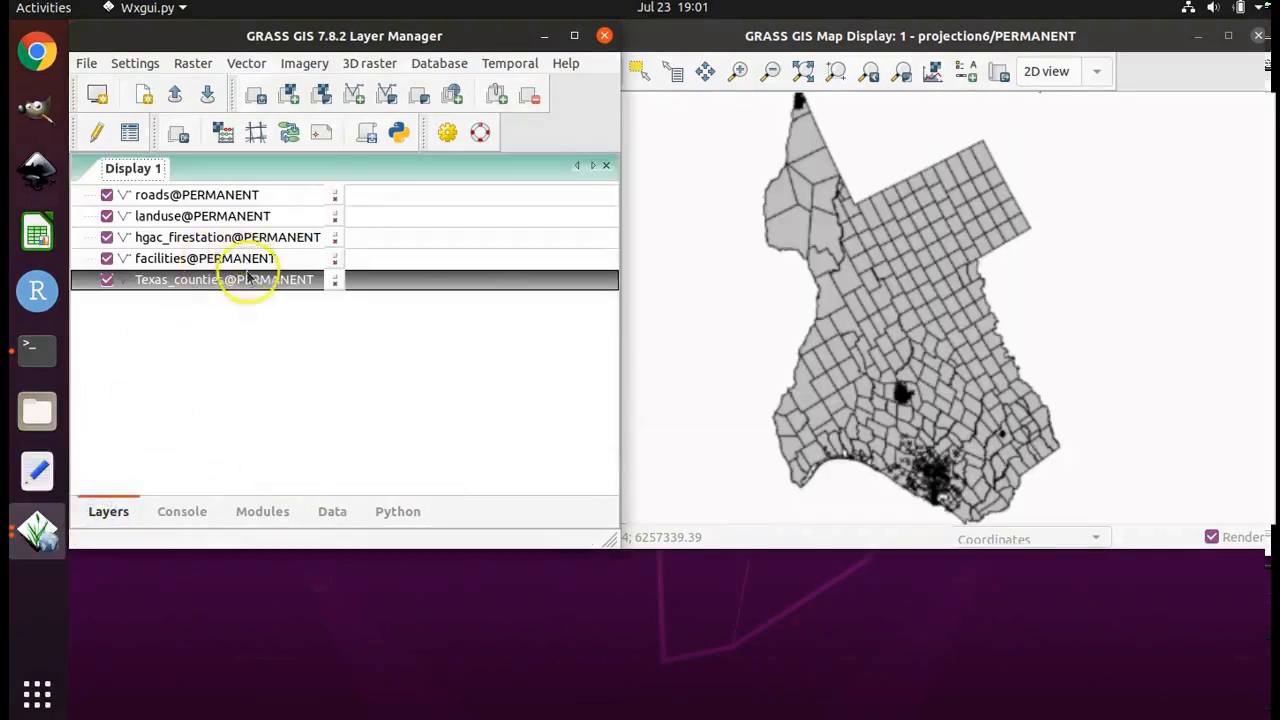
Step: Go through the roads, landuse, hgac_firestation, facilities and Texas_counties layers by selecting each one in order
{"action": "left_click", "coordinate": [242, 196]}
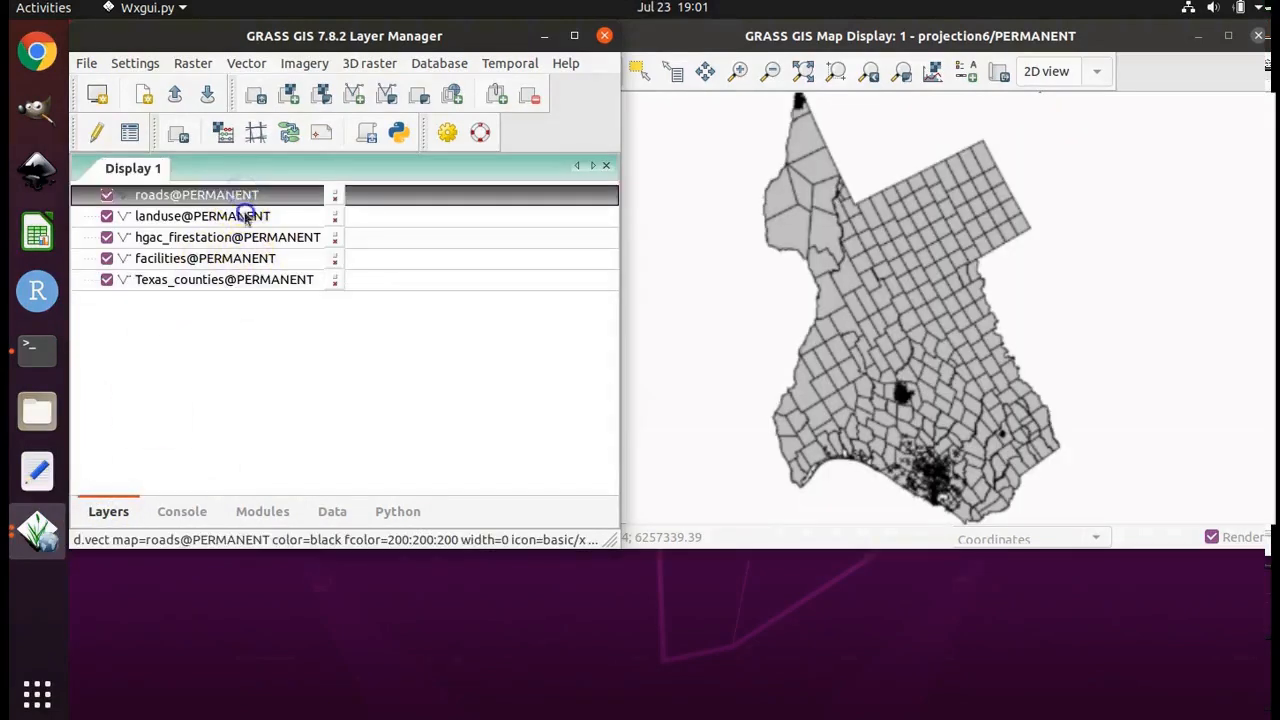
{"action": "left_click", "coordinate": [245, 216]}
{"action": "left_click", "coordinate": [246, 238]}
{"action": "left_click", "coordinate": [246, 258]}
{"action": "left_click", "coordinate": [246, 280]}
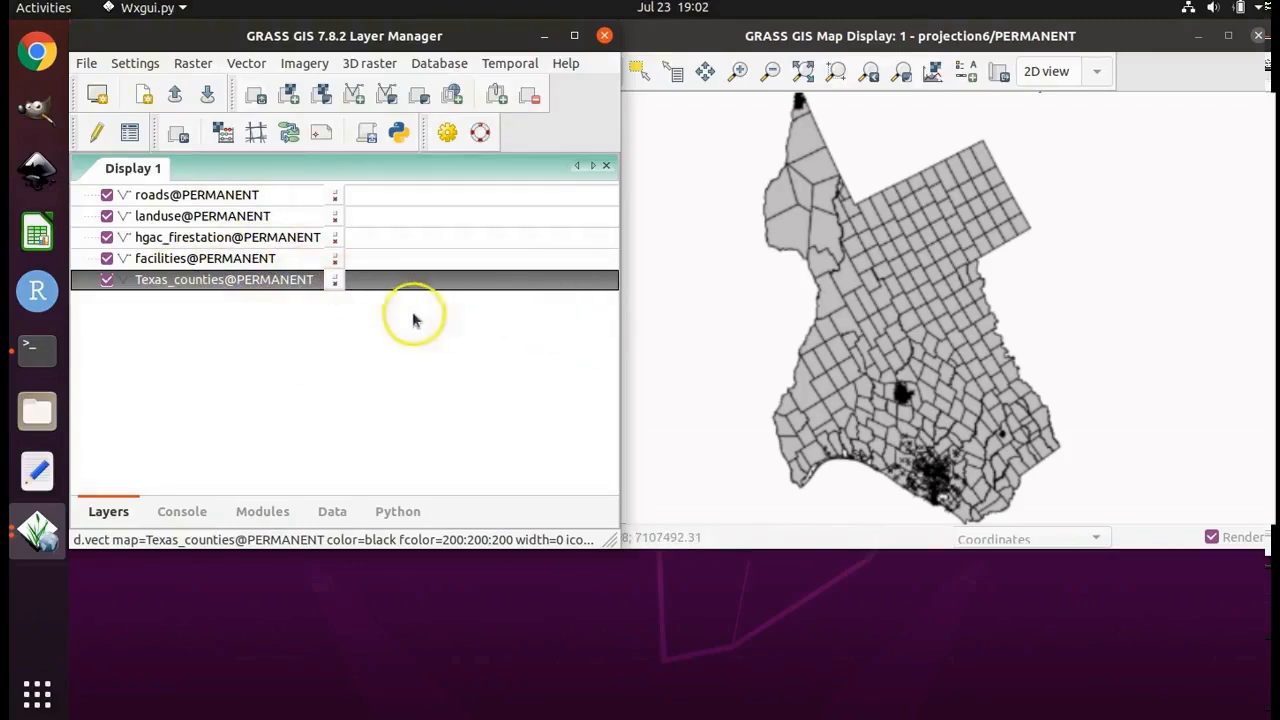
Step: Move the Texas_counties layer above all other layers and back beneath them, twice, to compare how the map draws
{"action": "left_click_drag", "start_coordinate": [233, 283], "coordinate": [252, 180]}
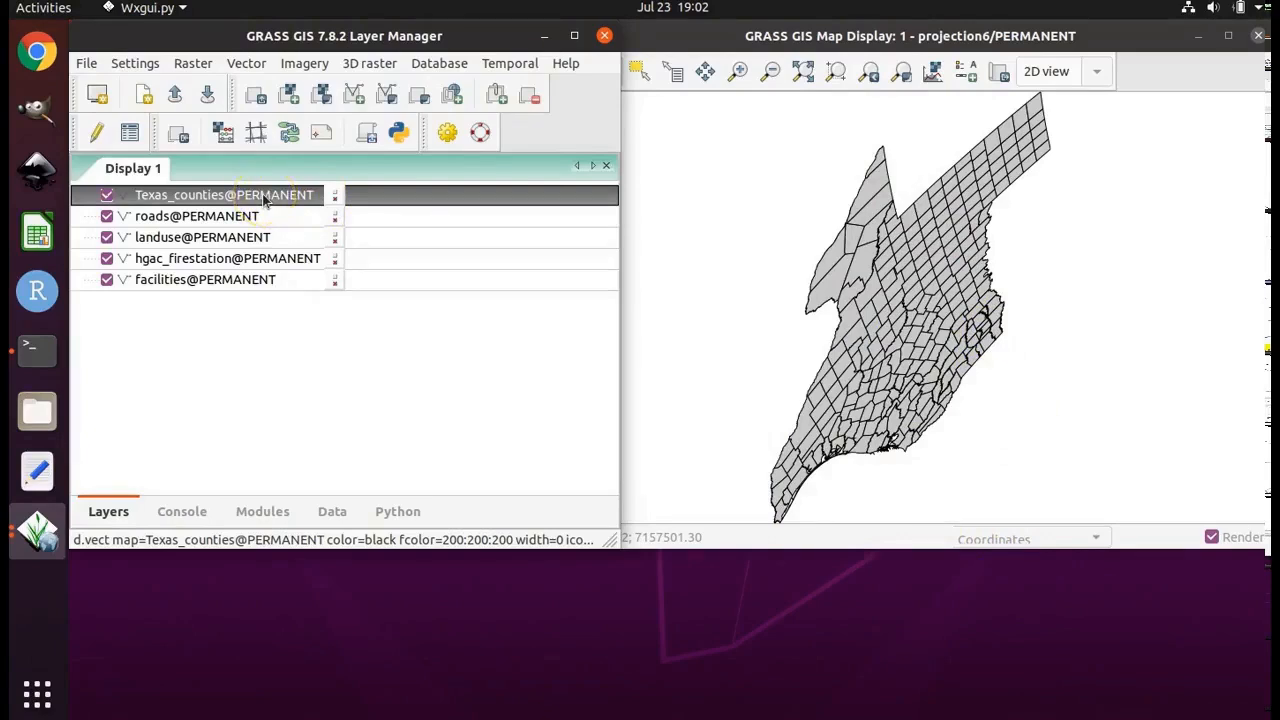
{"action": "left_click_drag", "start_coordinate": [265, 201], "coordinate": [249, 414]}
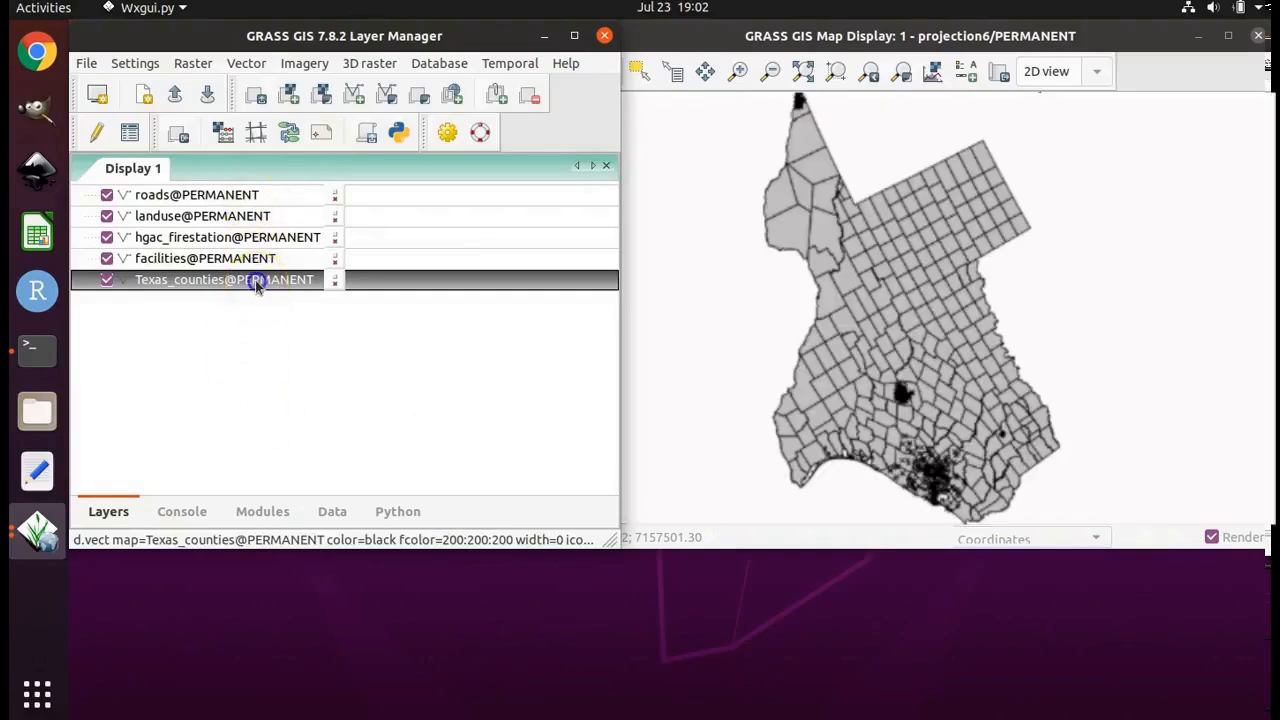
{"action": "left_click_drag", "start_coordinate": [257, 285], "coordinate": [265, 164]}
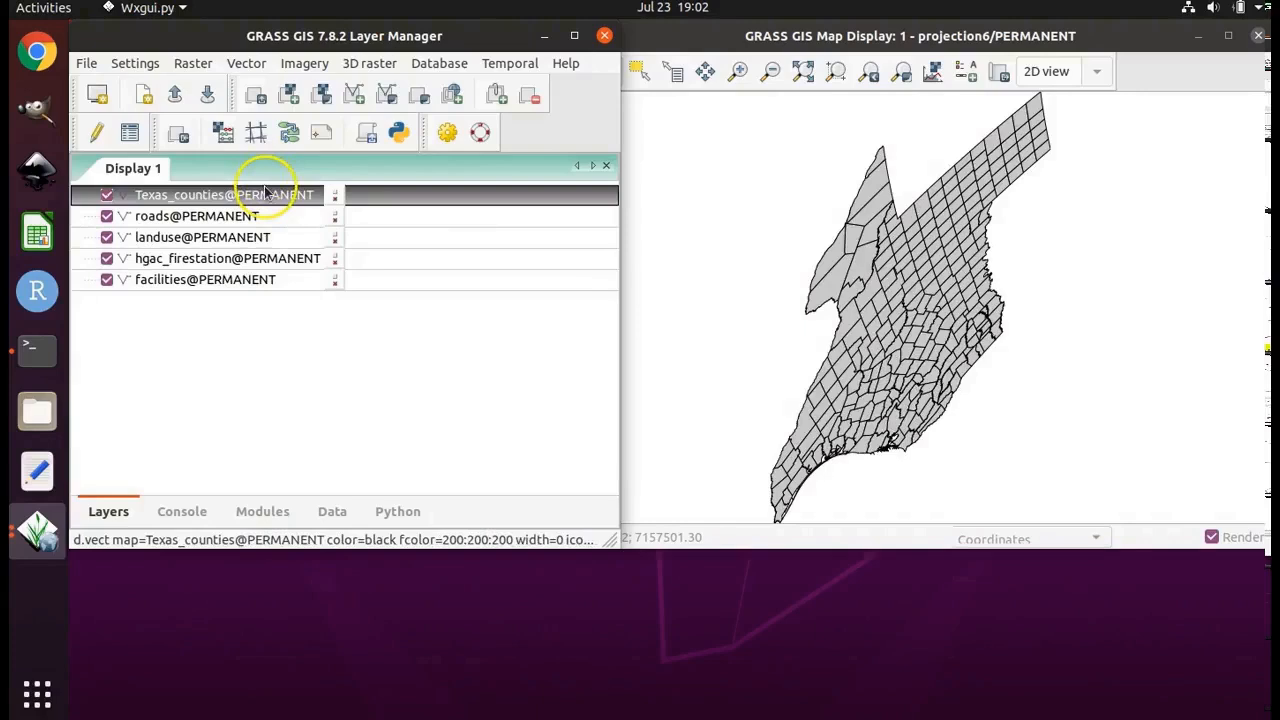
{"action": "left_click", "coordinate": [267, 194]}
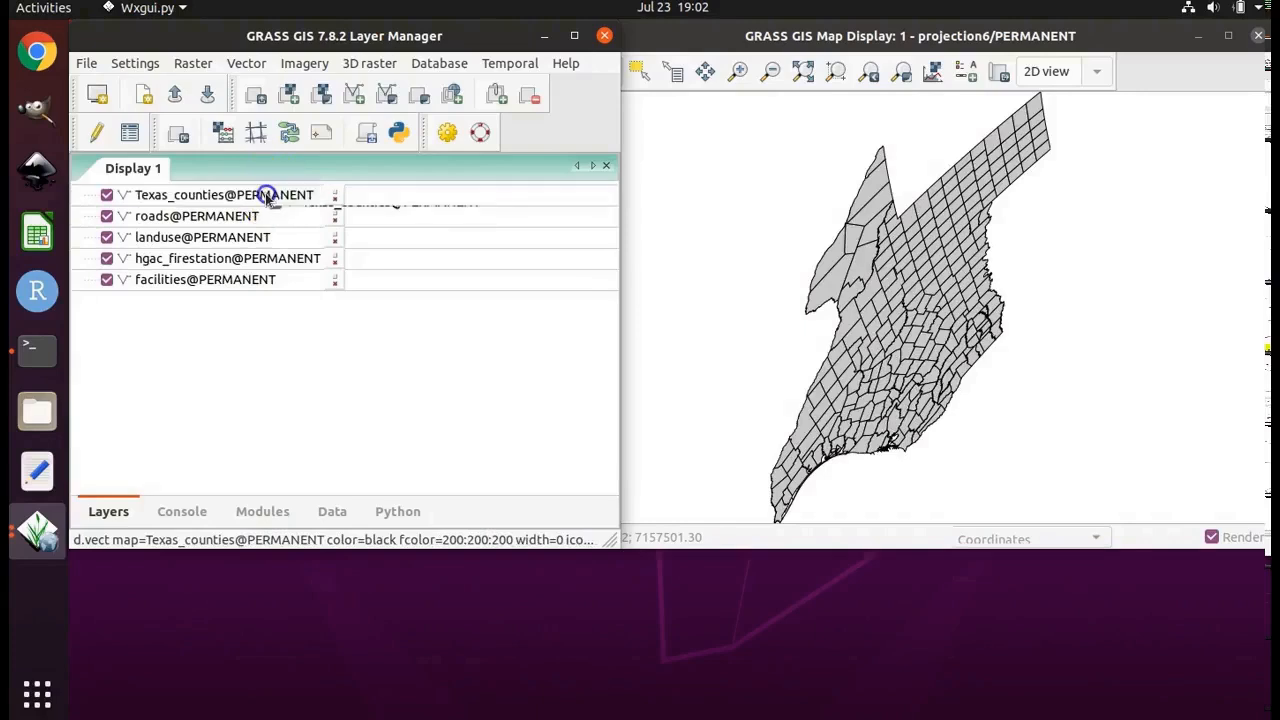
{"action": "left_click_drag", "start_coordinate": [266, 194], "coordinate": [265, 387]}
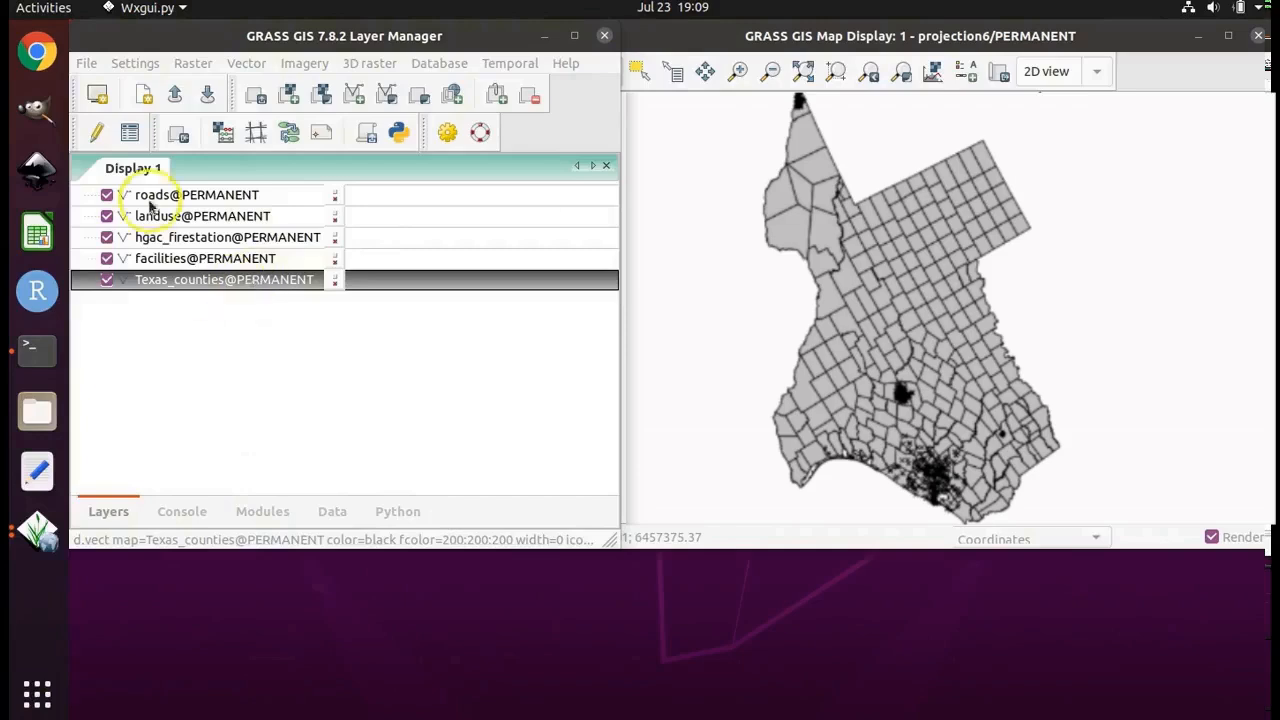
Step: Zoom the map display to the extent of the Texas_counties layer
{"action": "right_click", "coordinate": [171, 284]}
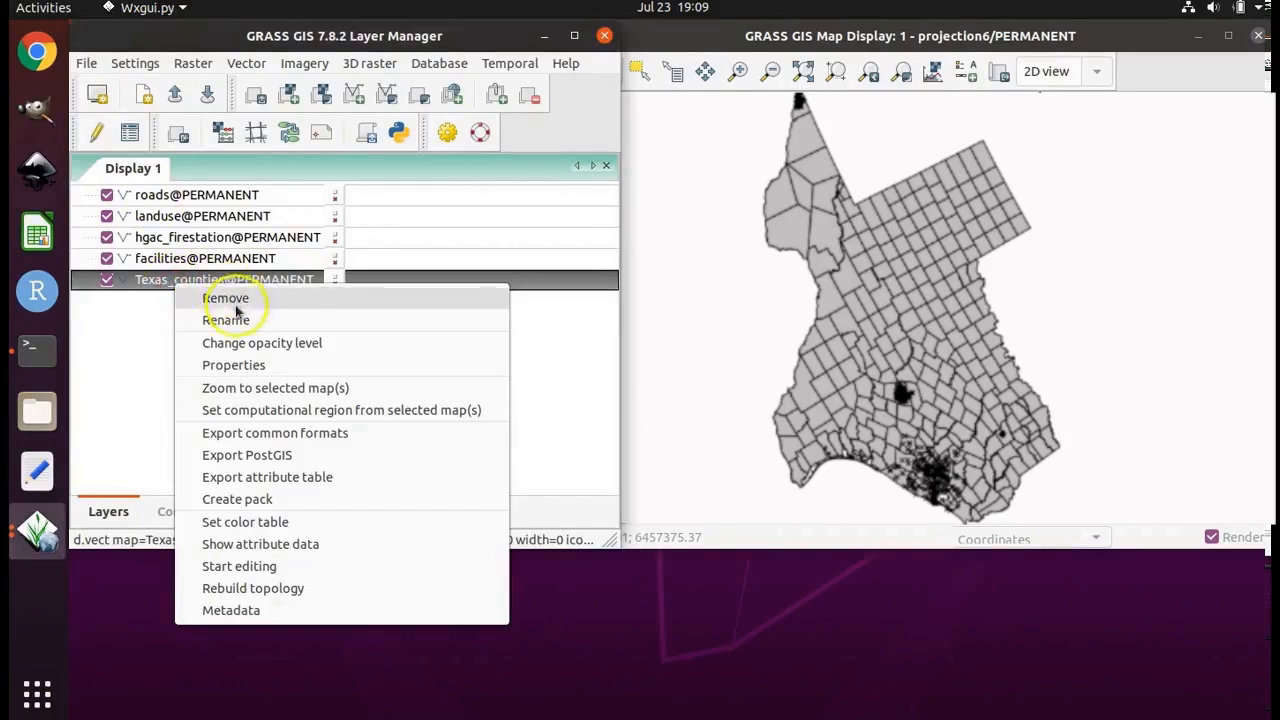
{"action": "left_click", "coordinate": [249, 388]}
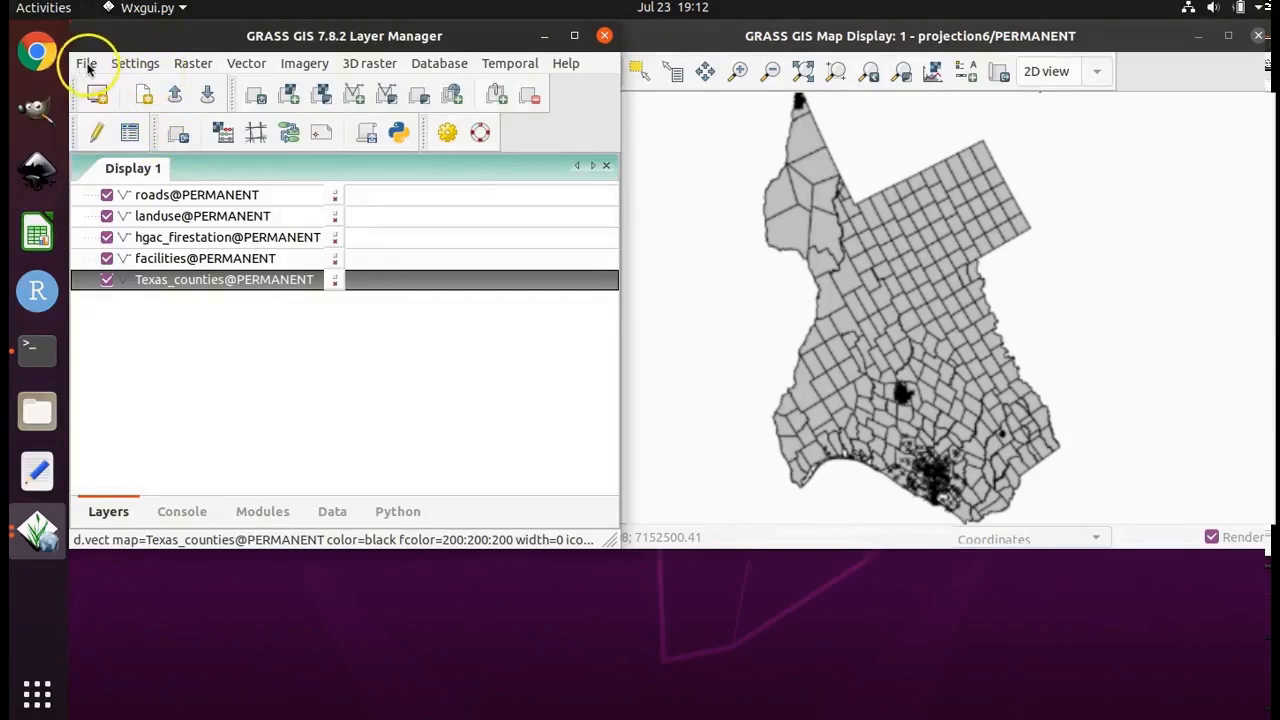
Step: Start defining a new GRASS location named projection7 in the /home/sample/grassdata directory
{"action": "left_click", "coordinate": [125, 64]}
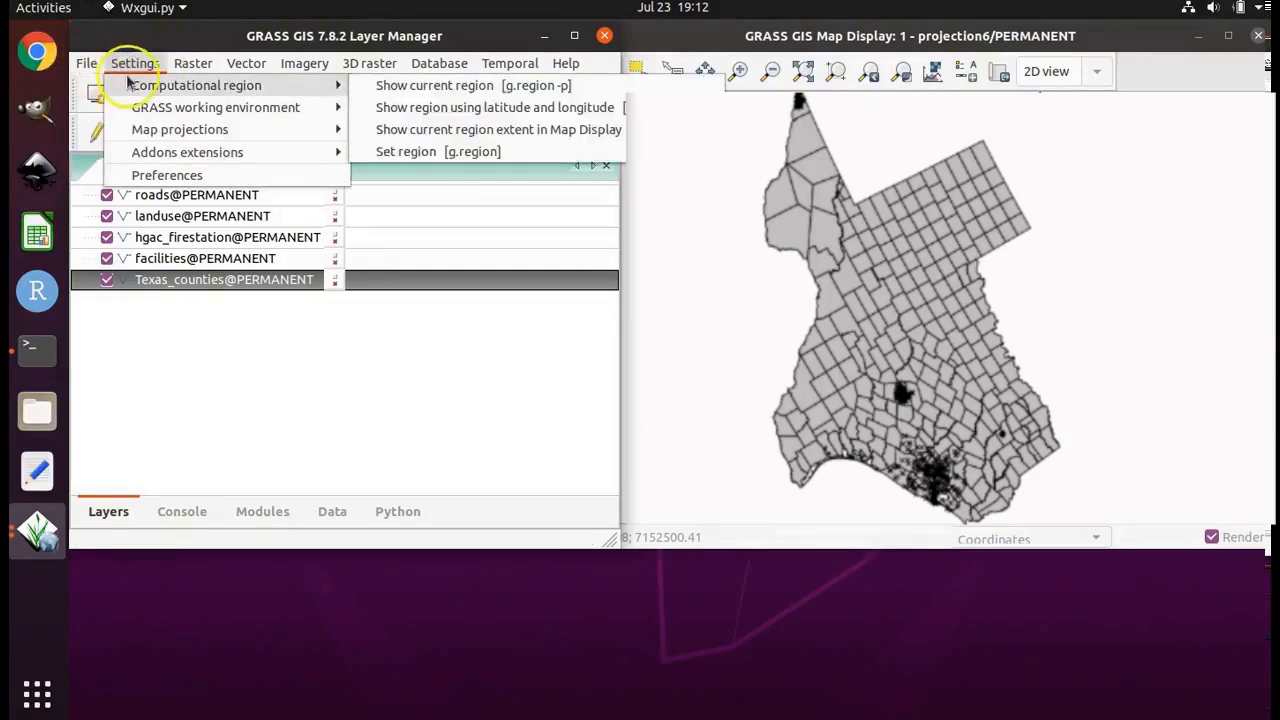
{"action": "left_click", "coordinate": [133, 108]}
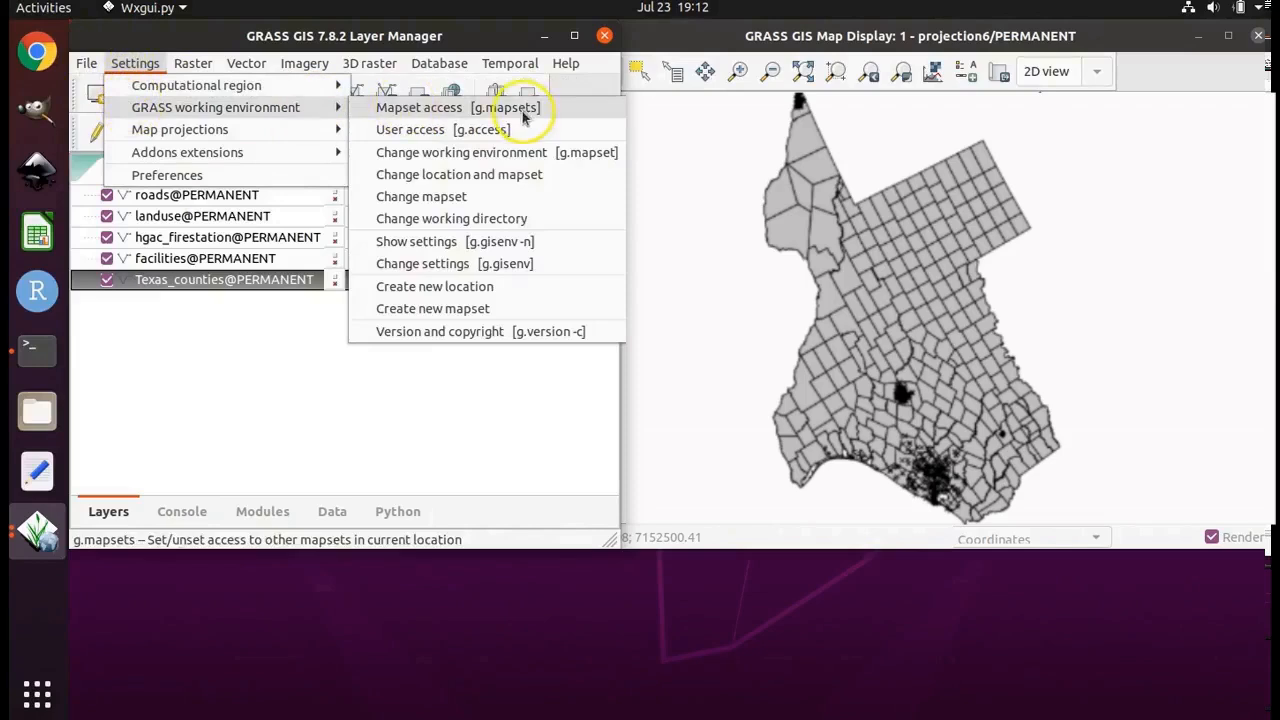
{"action": "left_click", "coordinate": [511, 290]}
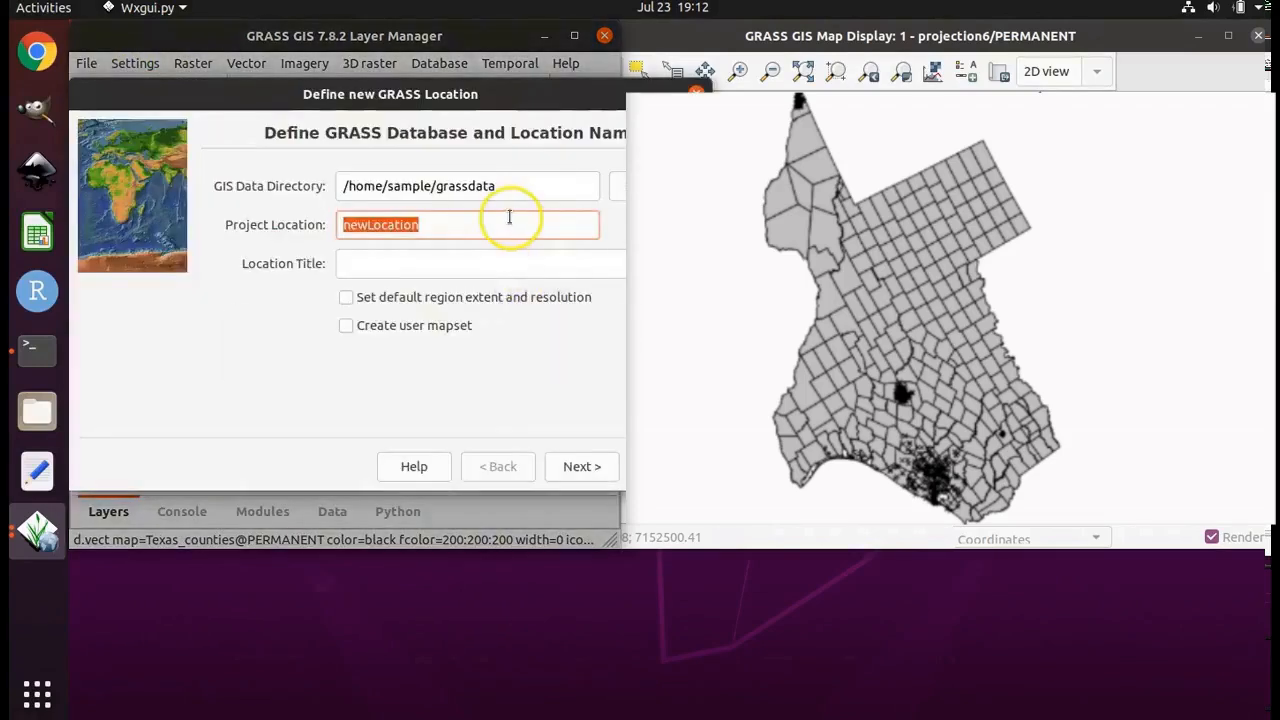
{"action": "type", "text": "proj"}
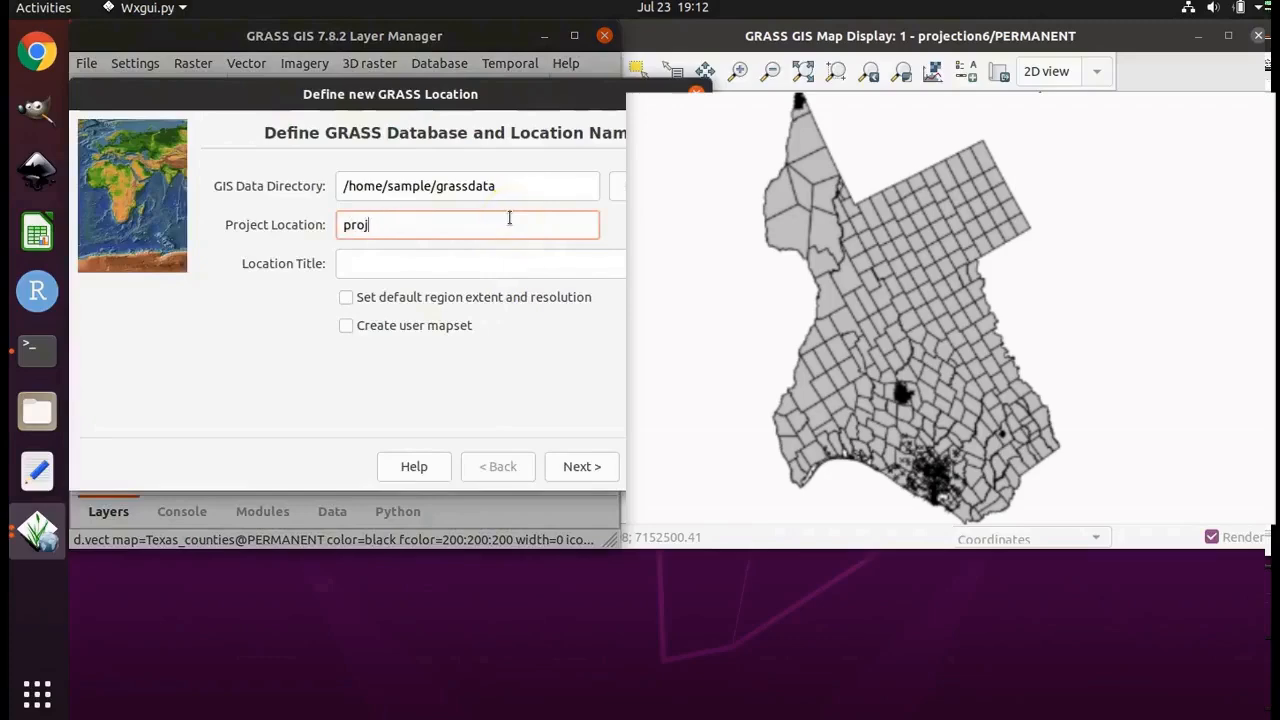
{"action": "type", "text": "ection 8"}
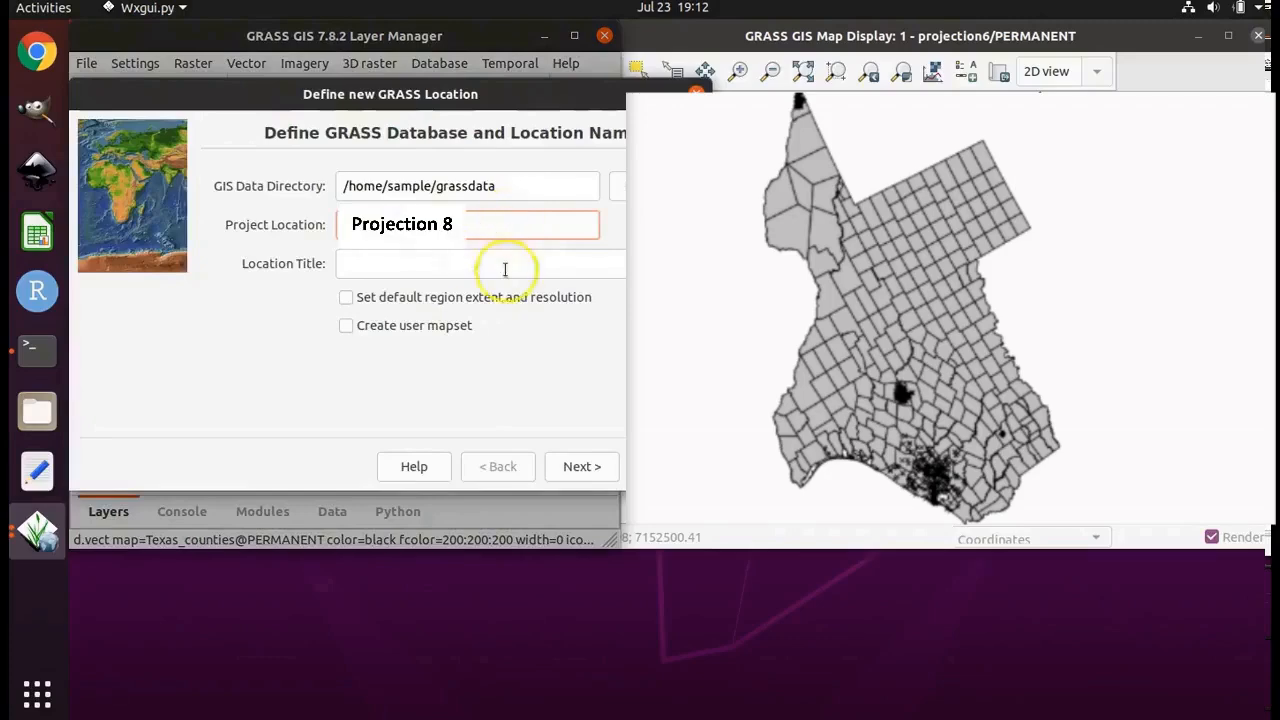
{"action": "left_click", "coordinate": [574, 470]}
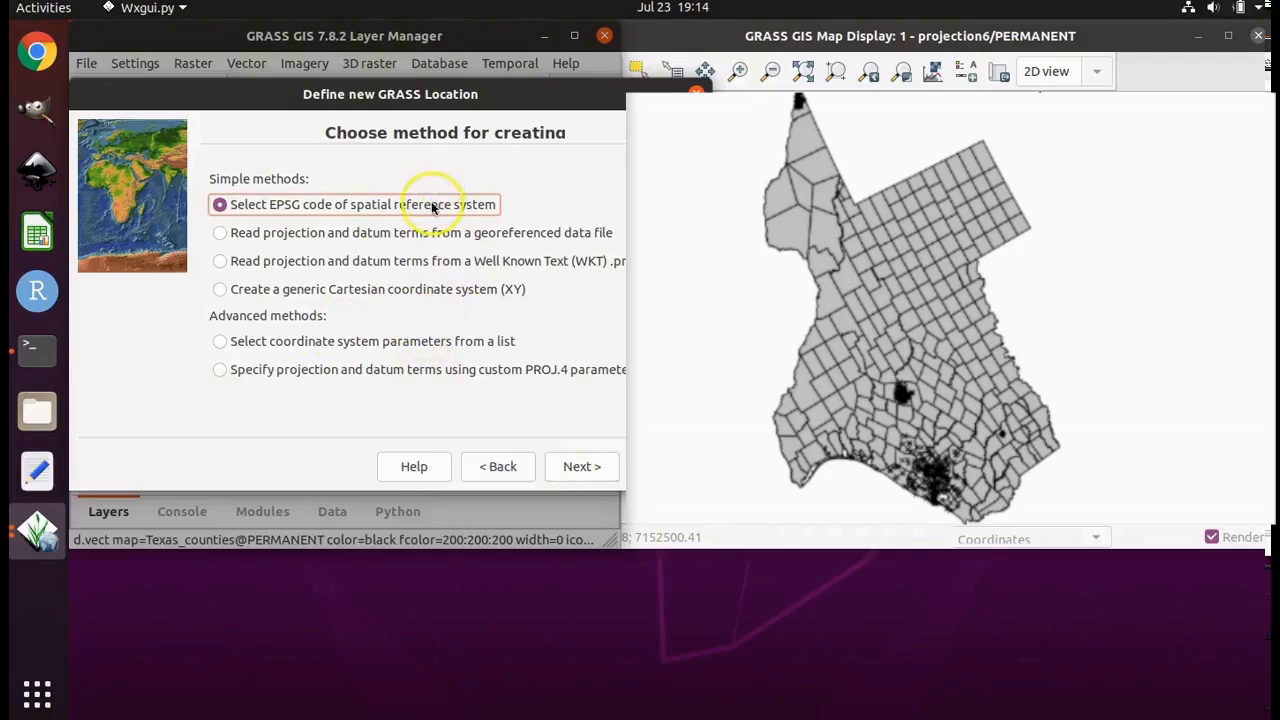
Step: Define the location's spatial reference system by EPSG code, choosing 4326 (WGS 84) from the code list
{"action": "left_click", "coordinate": [574, 466]}
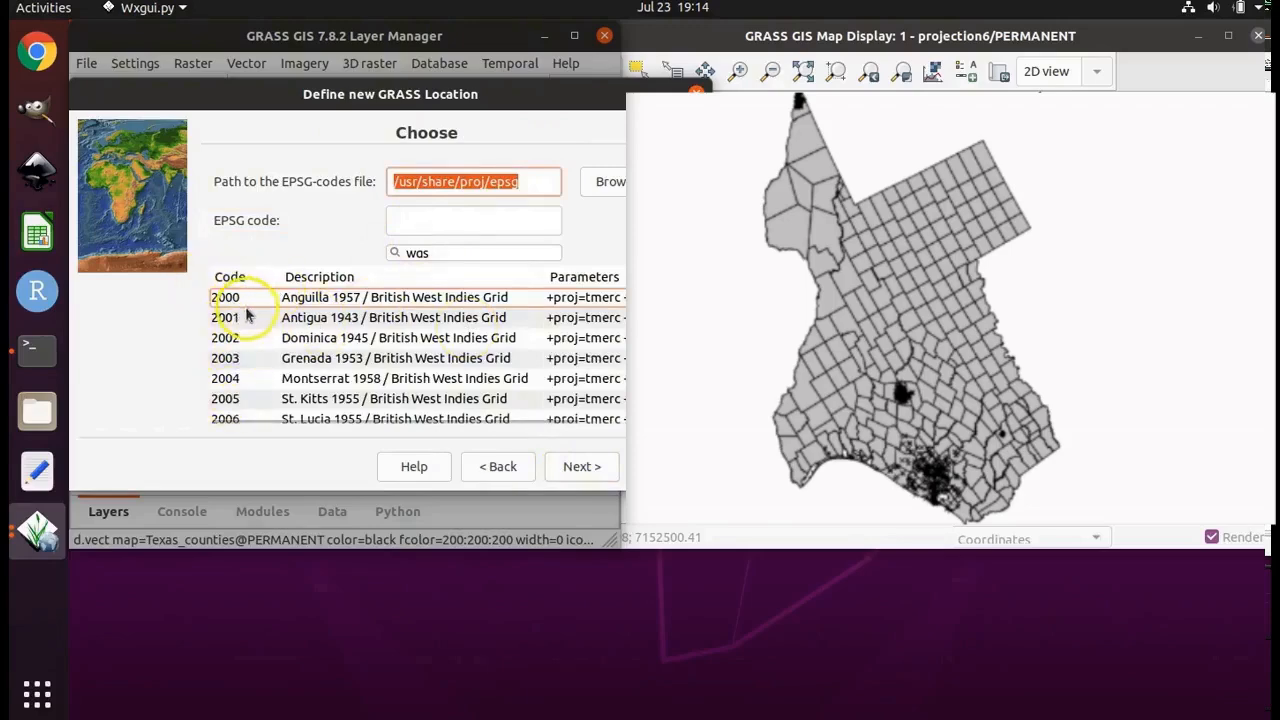
{"action": "scroll", "coordinate": [248, 316], "scroll_direction": "down", "scroll_amount": 10}
{"action": "scroll", "coordinate": [248, 316], "scroll_direction": "down", "scroll_amount": 20}
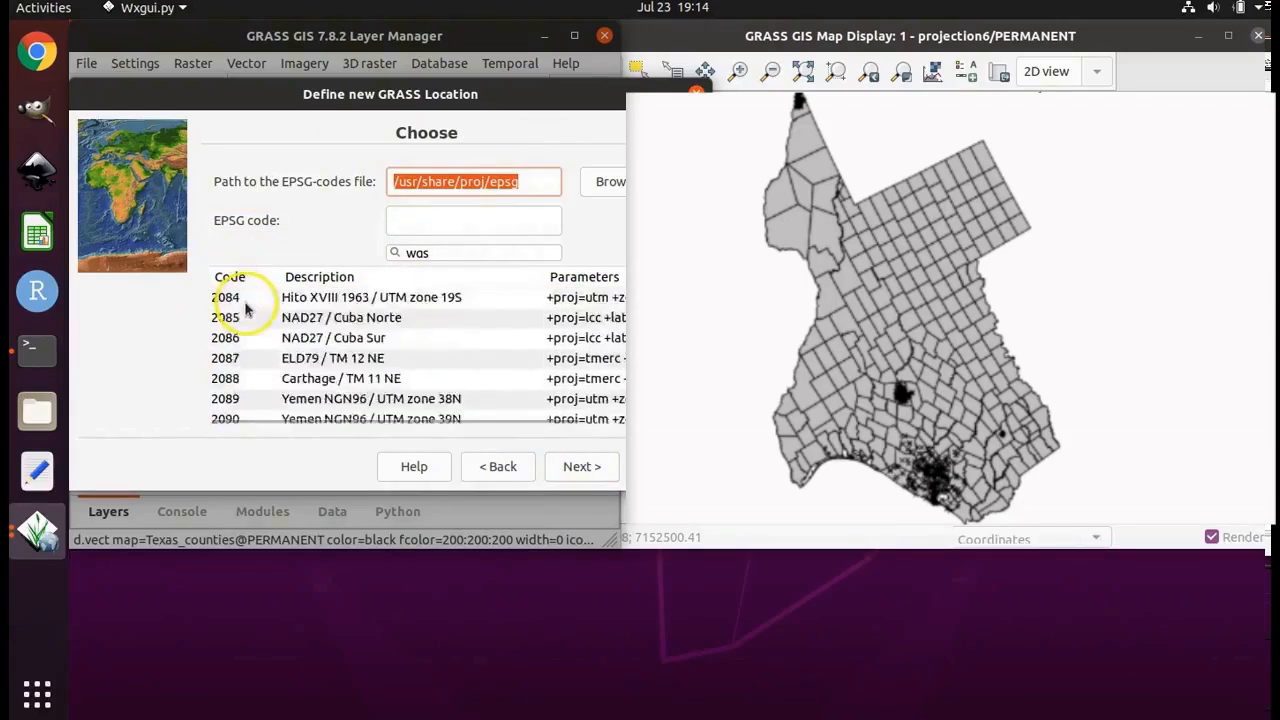
{"action": "scroll", "coordinate": [248, 310], "scroll_direction": "down", "scroll_amount": 20}
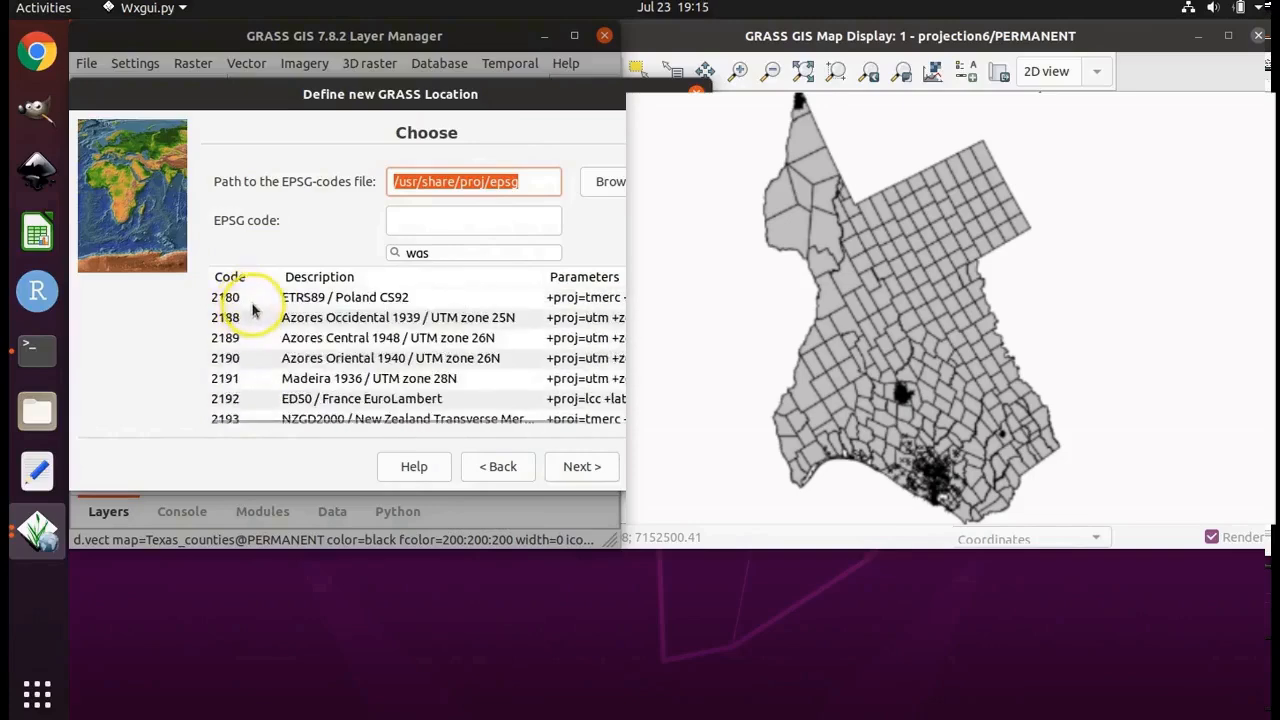
{"action": "scroll", "coordinate": [253, 305], "scroll_direction": "down", "scroll_amount": 20}
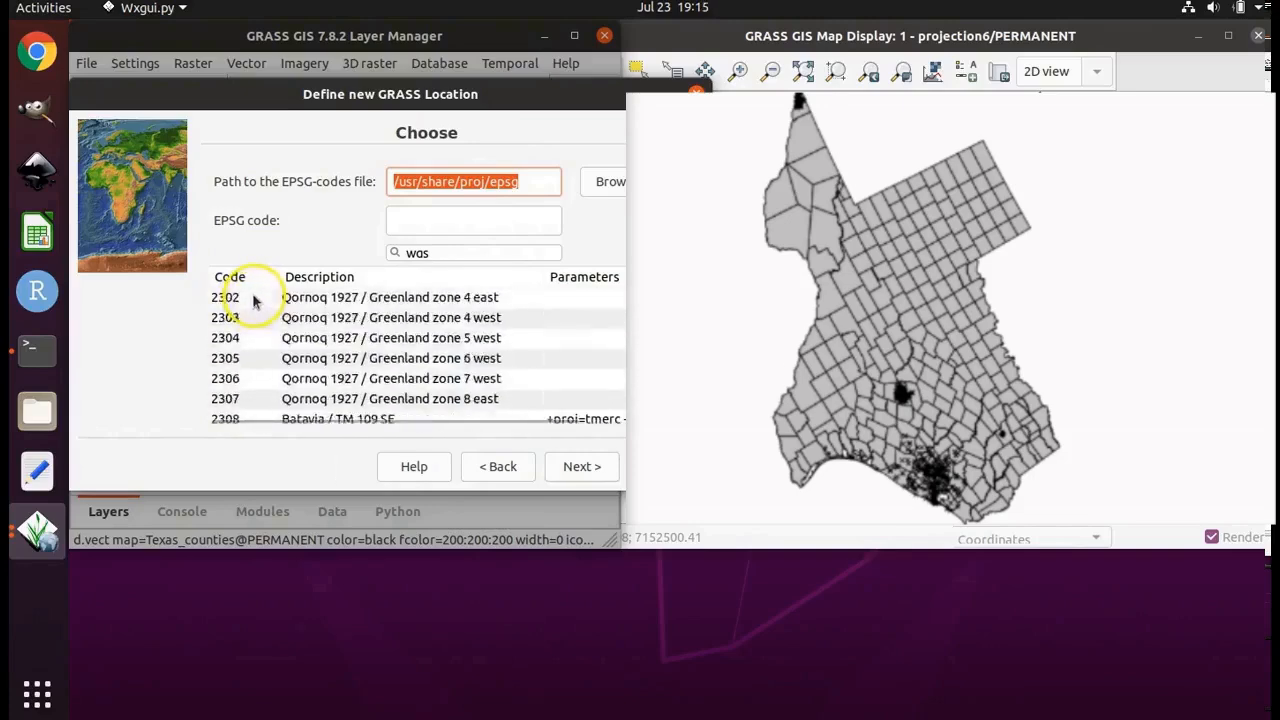
{"action": "scroll", "coordinate": [255, 300], "scroll_direction": "down", "scroll_amount": 20}
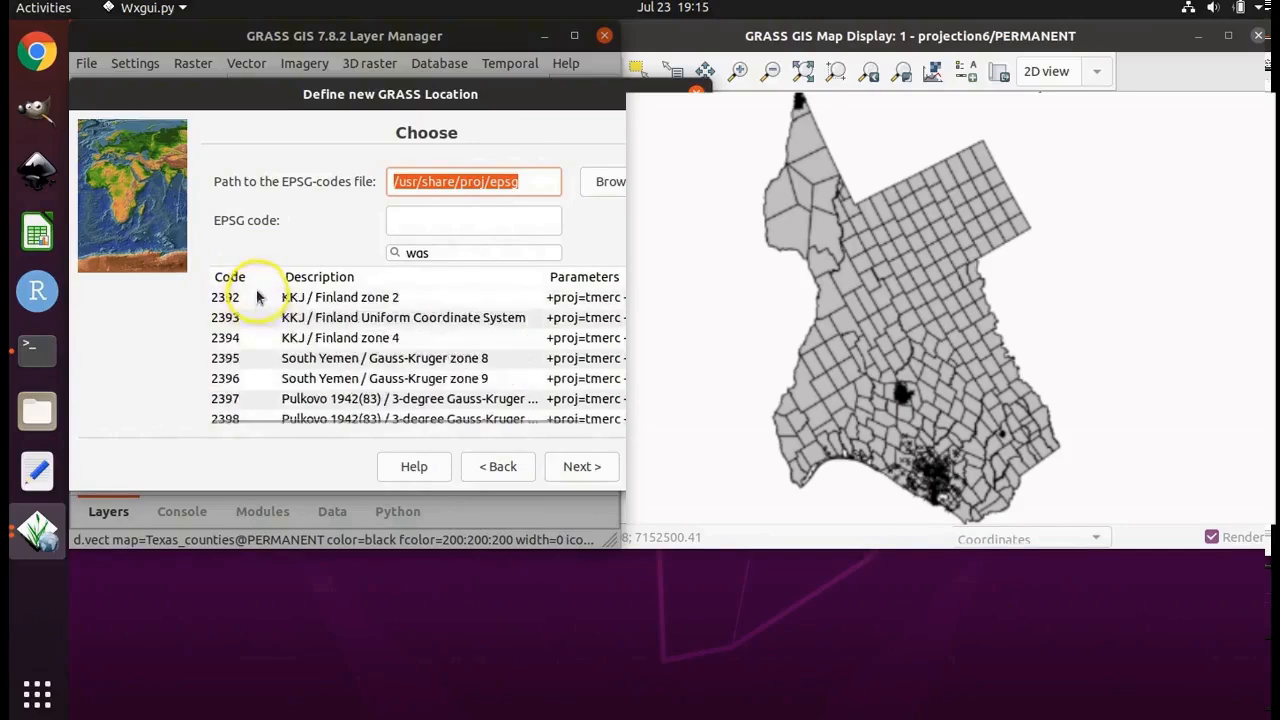
{"action": "scroll", "coordinate": [257, 297], "scroll_direction": "down", "scroll_amount": 20}
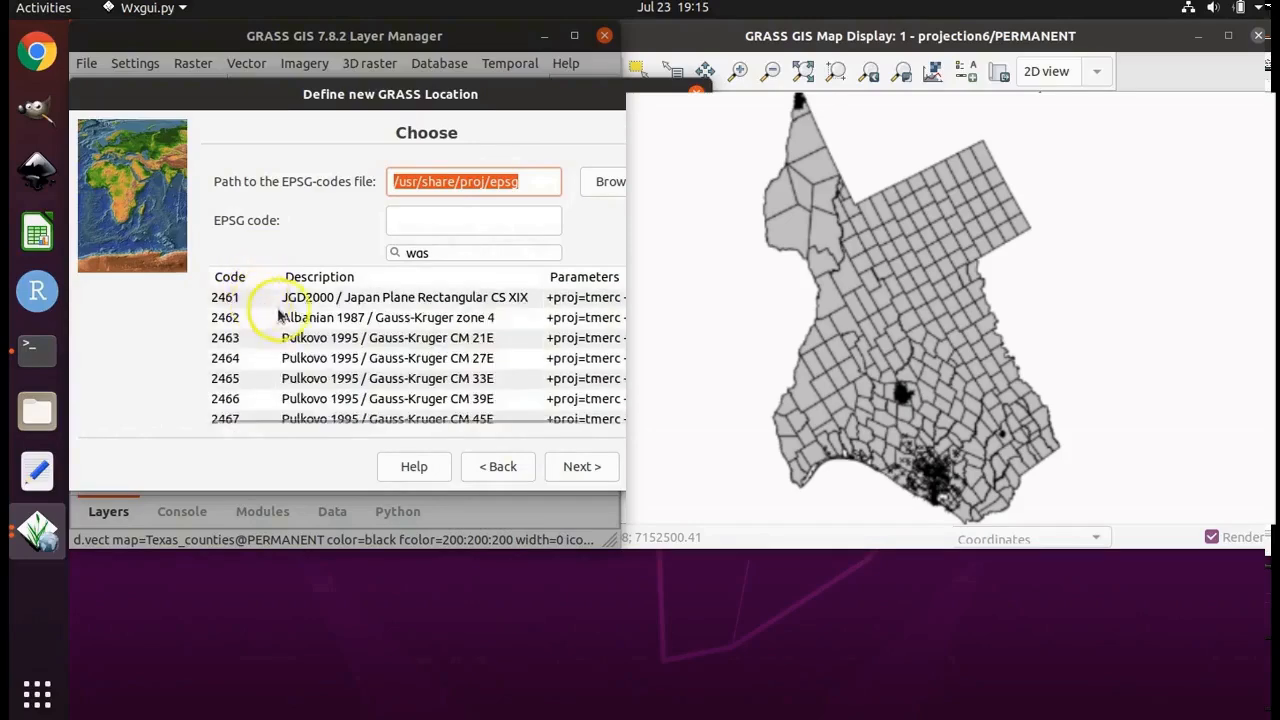
{"action": "scroll", "coordinate": [284, 318], "scroll_direction": "down", "scroll_amount": 1}
{"action": "left_click", "coordinate": [317, 402]}
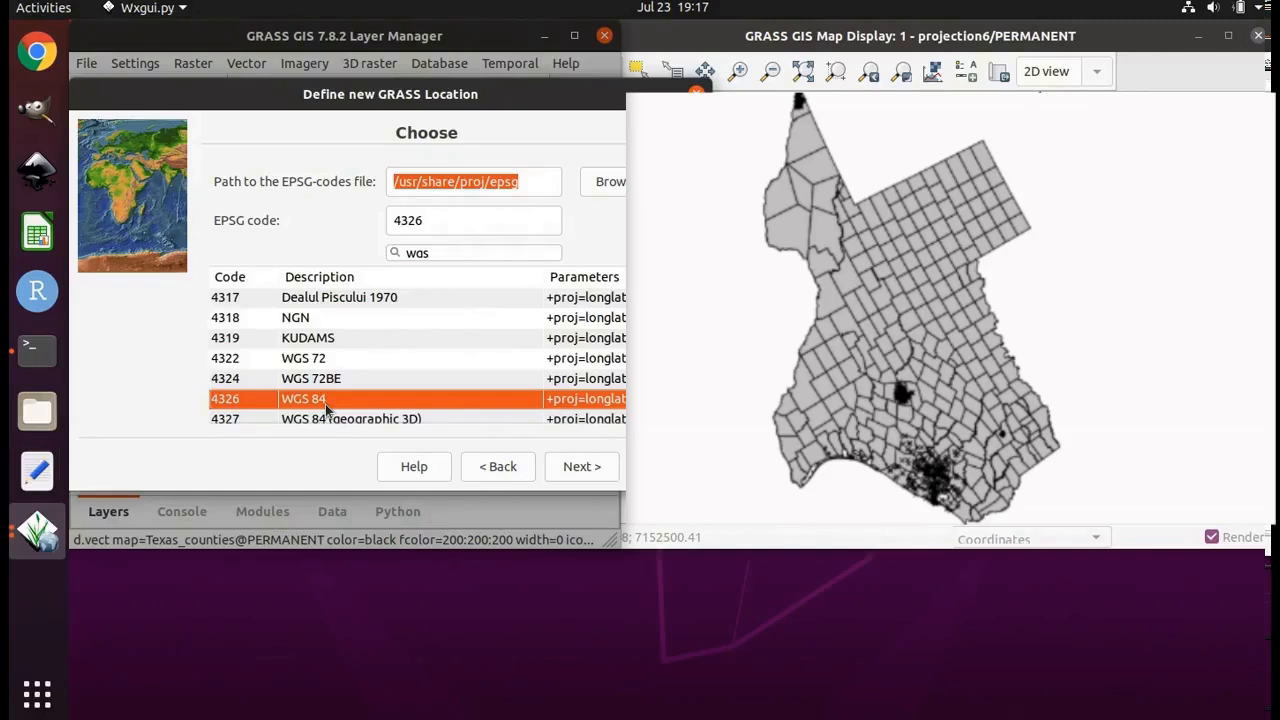
{"action": "left_click", "coordinate": [355, 400]}
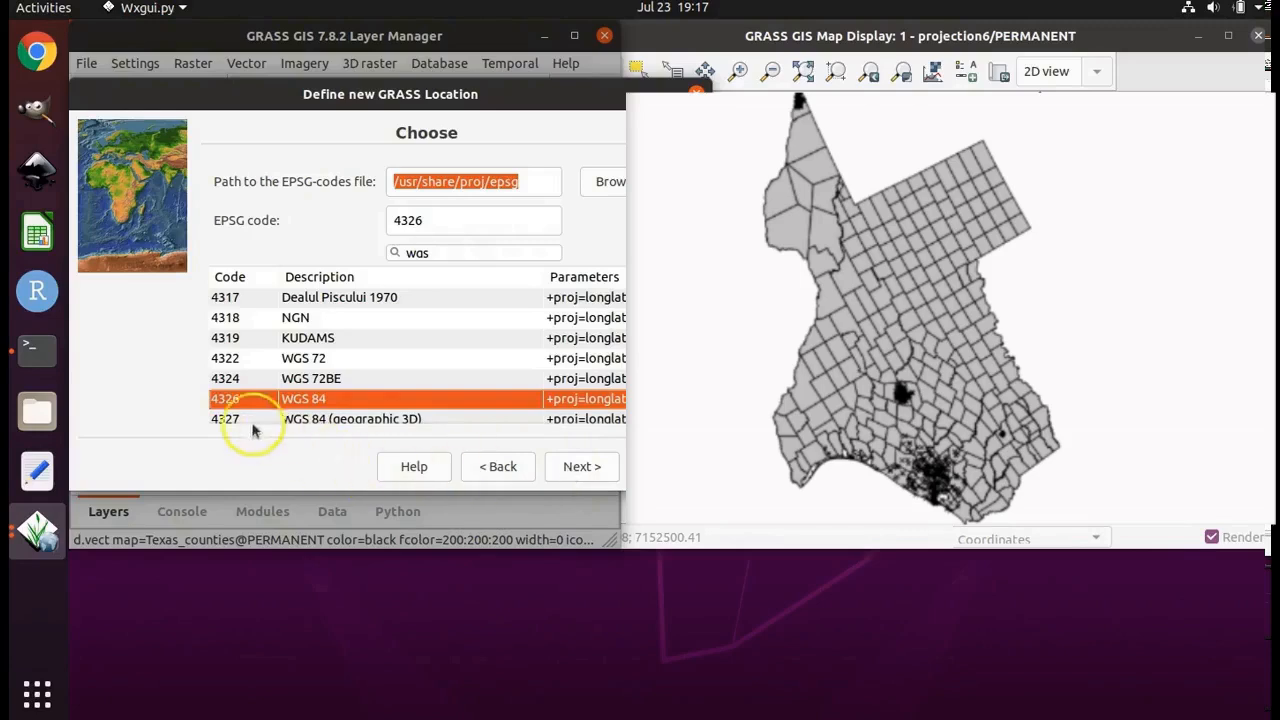
Step: Accept the default 3-parameter datum transformation used in the whole wgs84 region and finish creating the location
{"action": "left_click", "coordinate": [594, 468]}
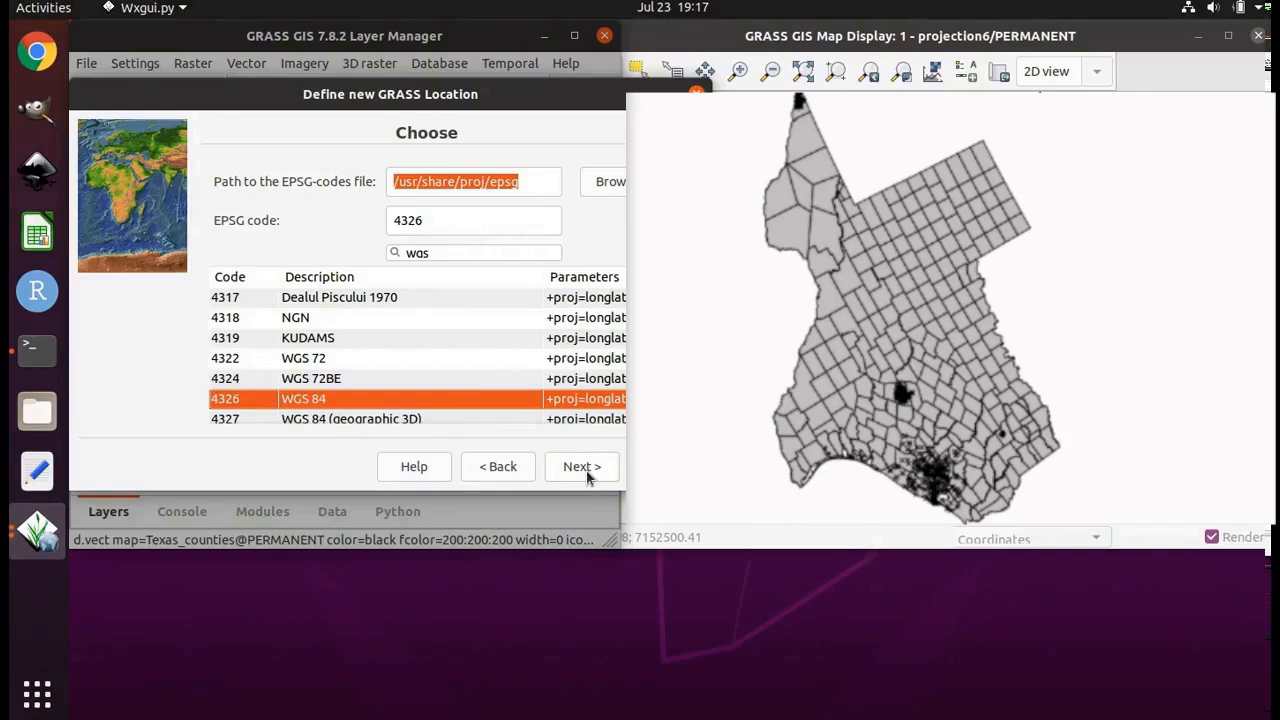
{"action": "left_click", "coordinate": [597, 477]}
{"action": "left_click", "coordinate": [600, 476]}
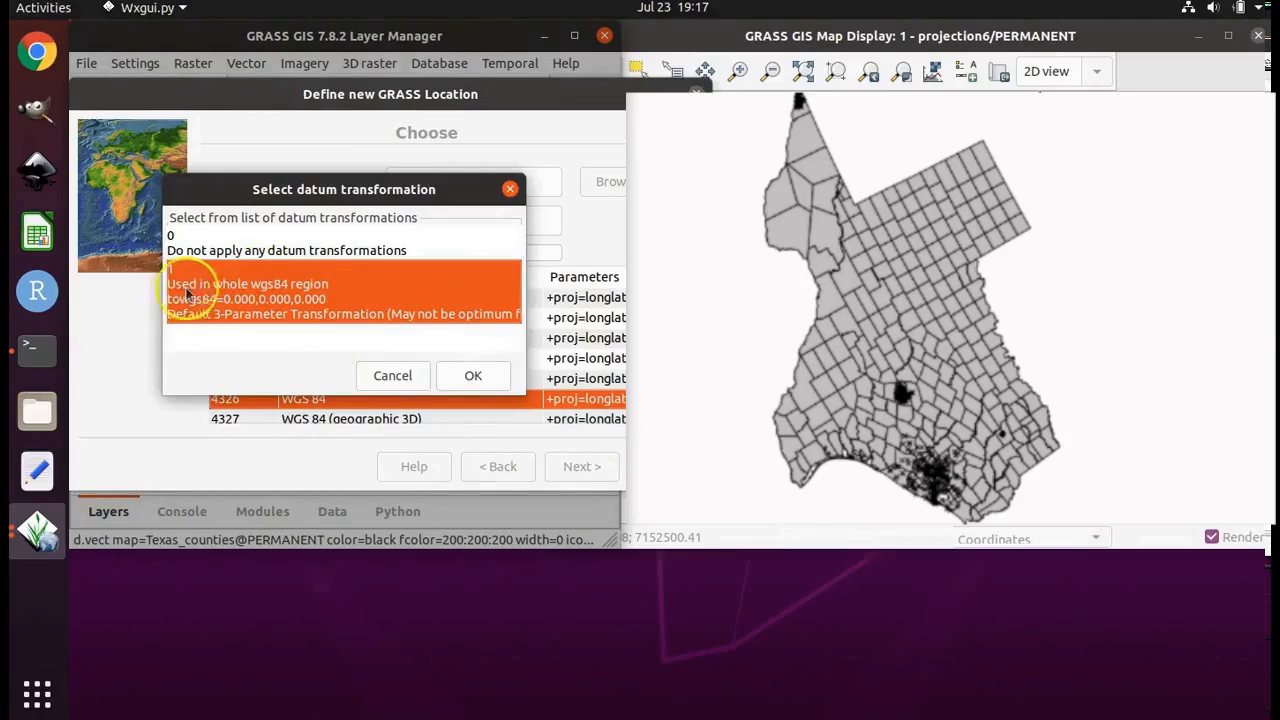
{"action": "left_click", "coordinate": [473, 376]}
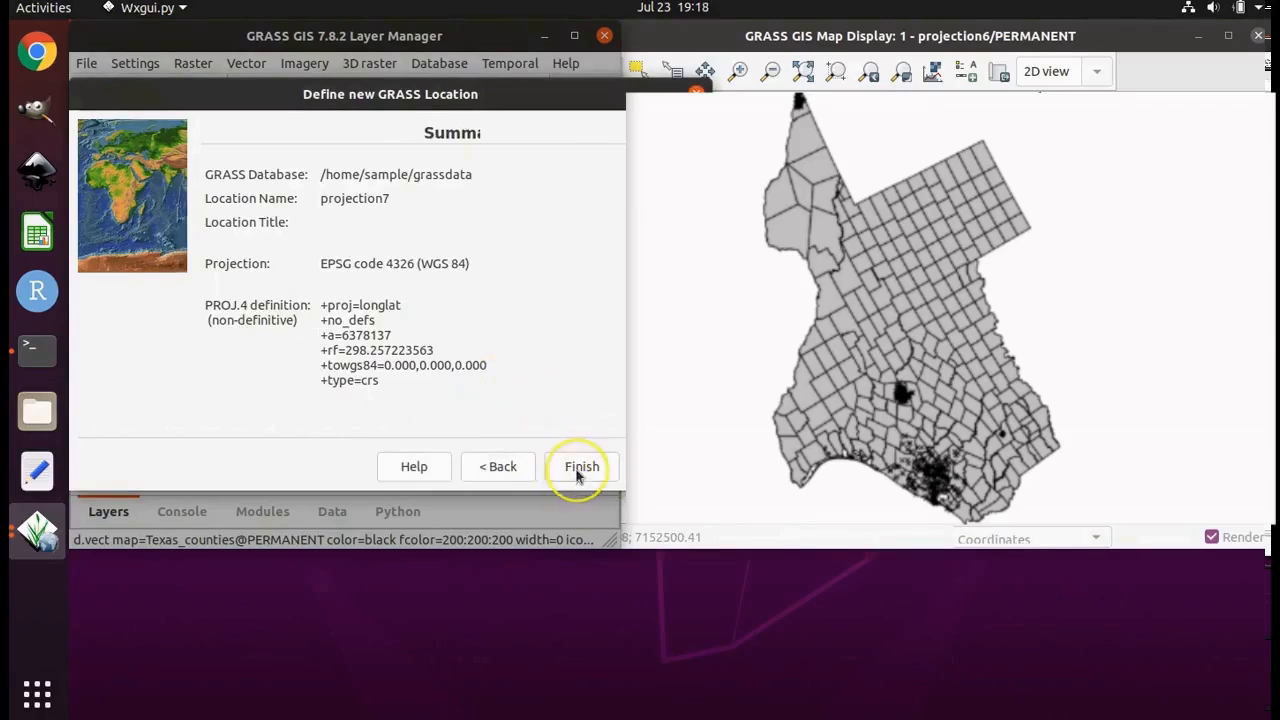
{"action": "left_click", "coordinate": [580, 470]}
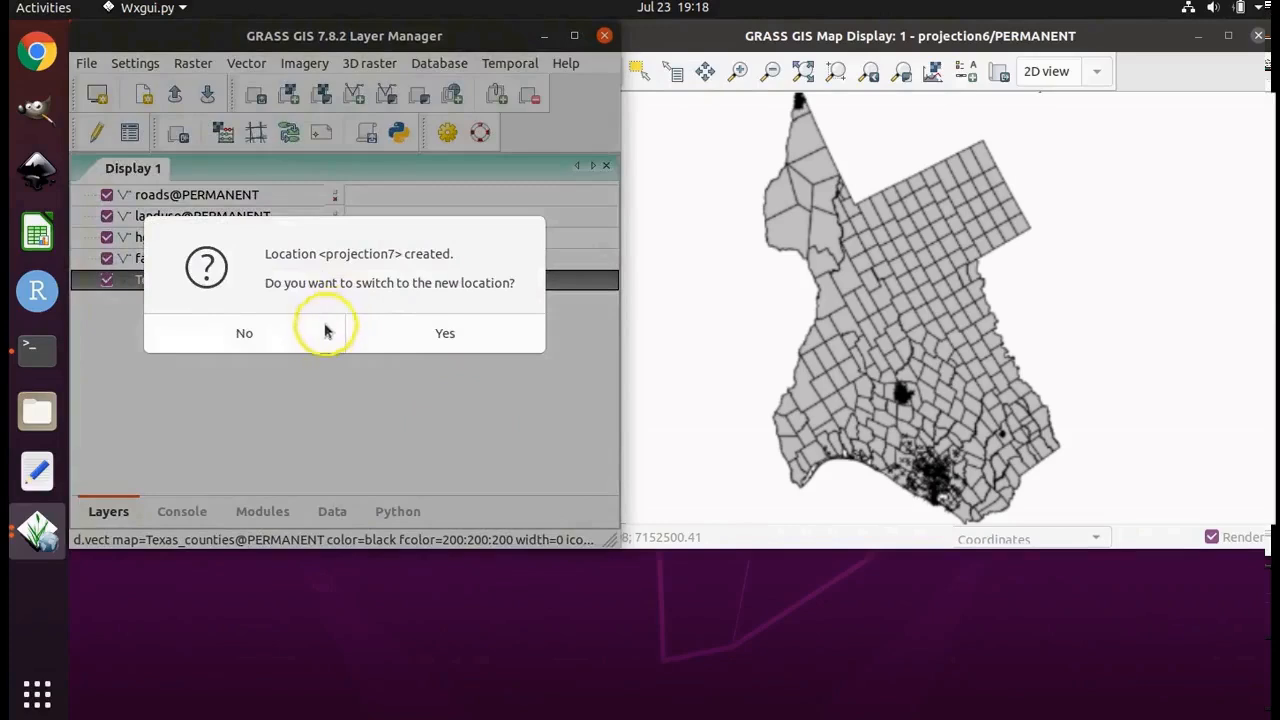
Step: Switch to the new location without storing the workspace settings or setting the default region extents and resolution
{"action": "left_click", "coordinate": [482, 337]}
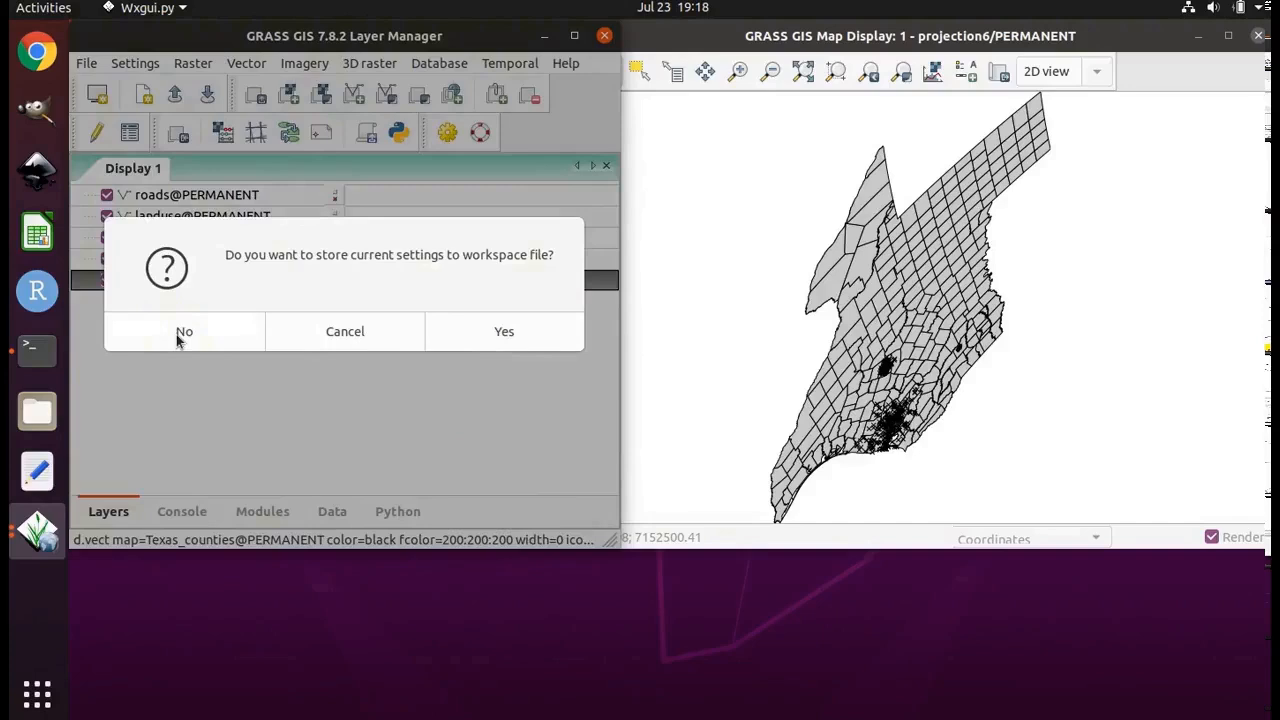
{"action": "left_click", "coordinate": [177, 336]}
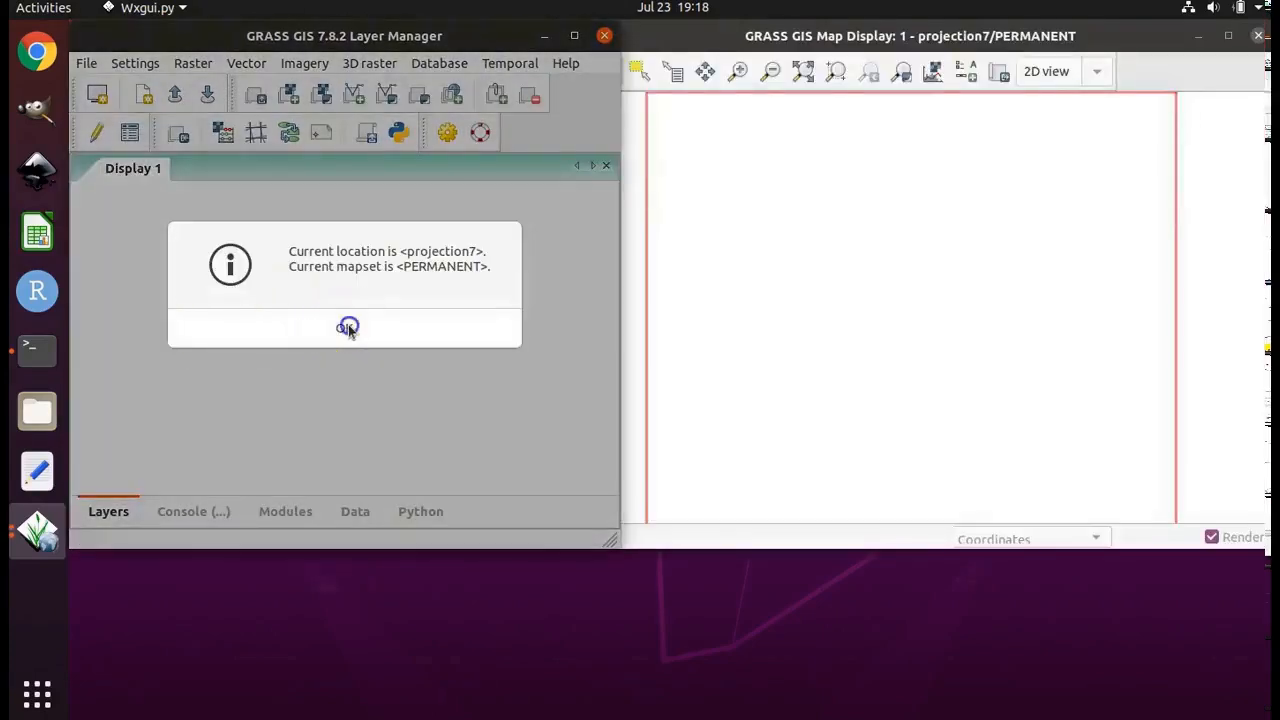
{"action": "left_click", "coordinate": [346, 328]}
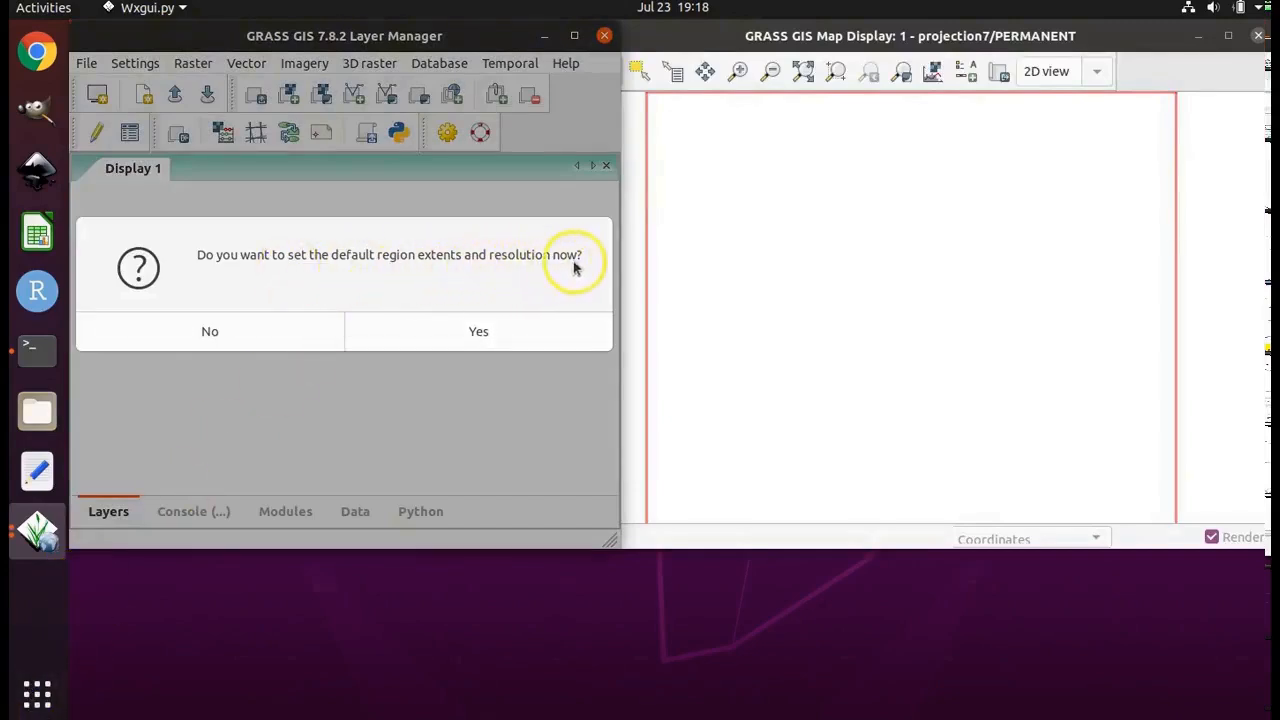
{"action": "left_click", "coordinate": [196, 334]}
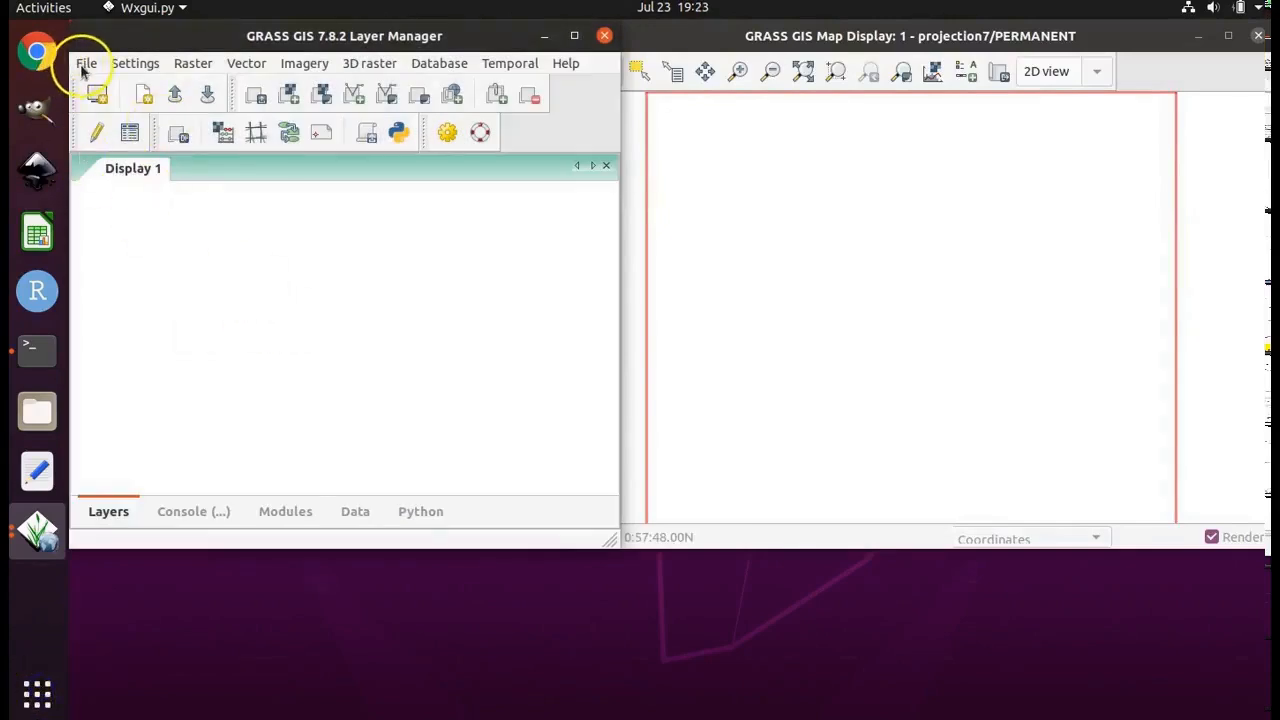
Step: Start an ASCII points import with v.in.ascii, using lelabprj.csv from grassdata/projections lab layers as the input file
{"action": "left_click", "coordinate": [85, 65]}
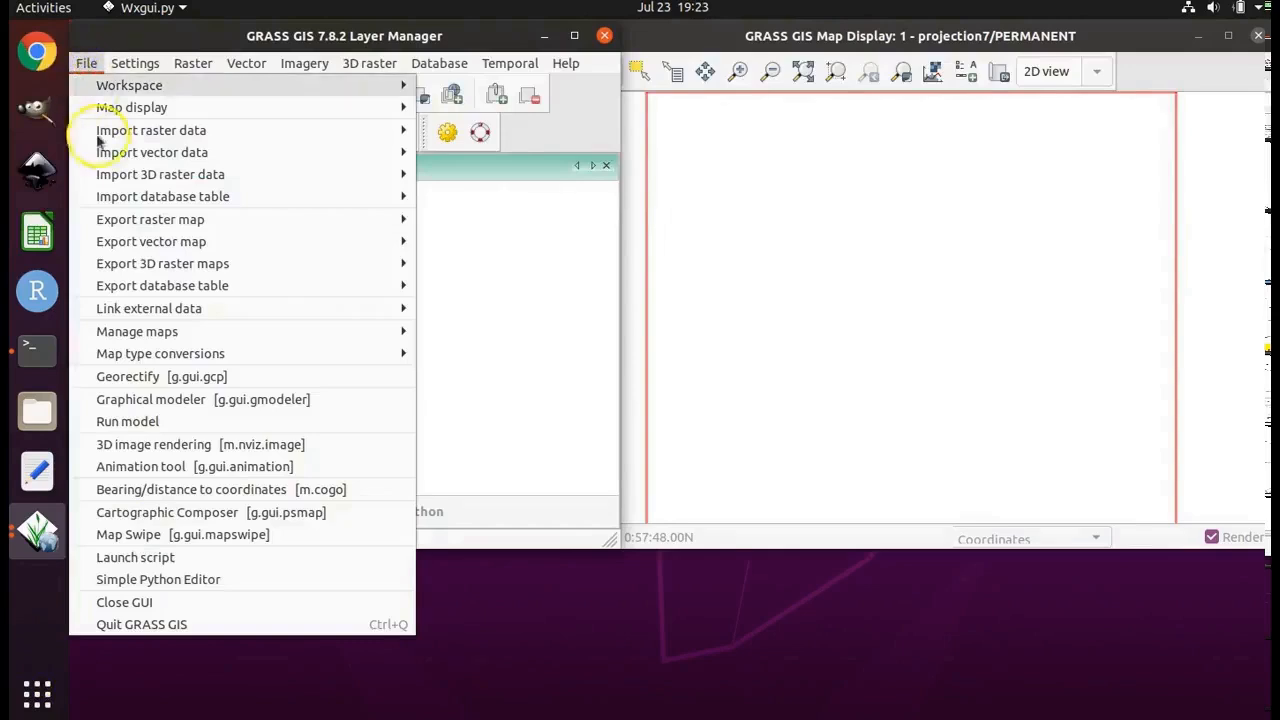
{"action": "mouse_move", "coordinate": [105, 160]}
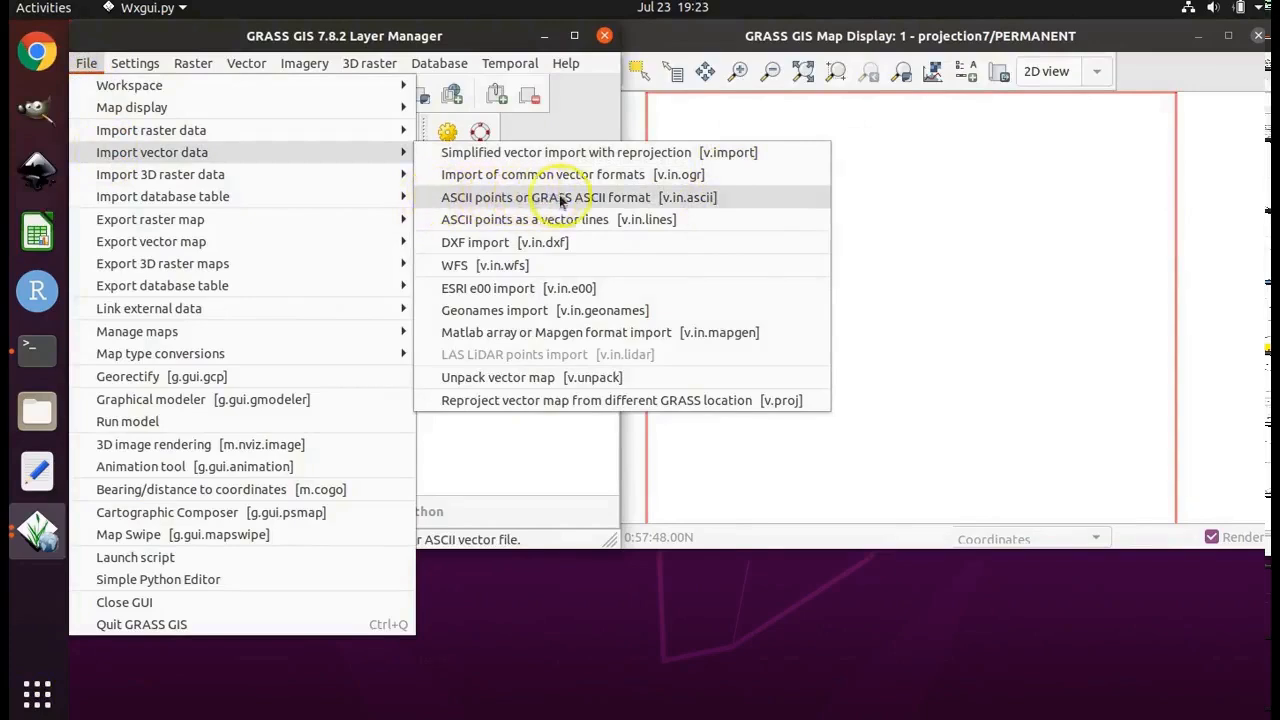
{"action": "left_click", "coordinate": [646, 199]}
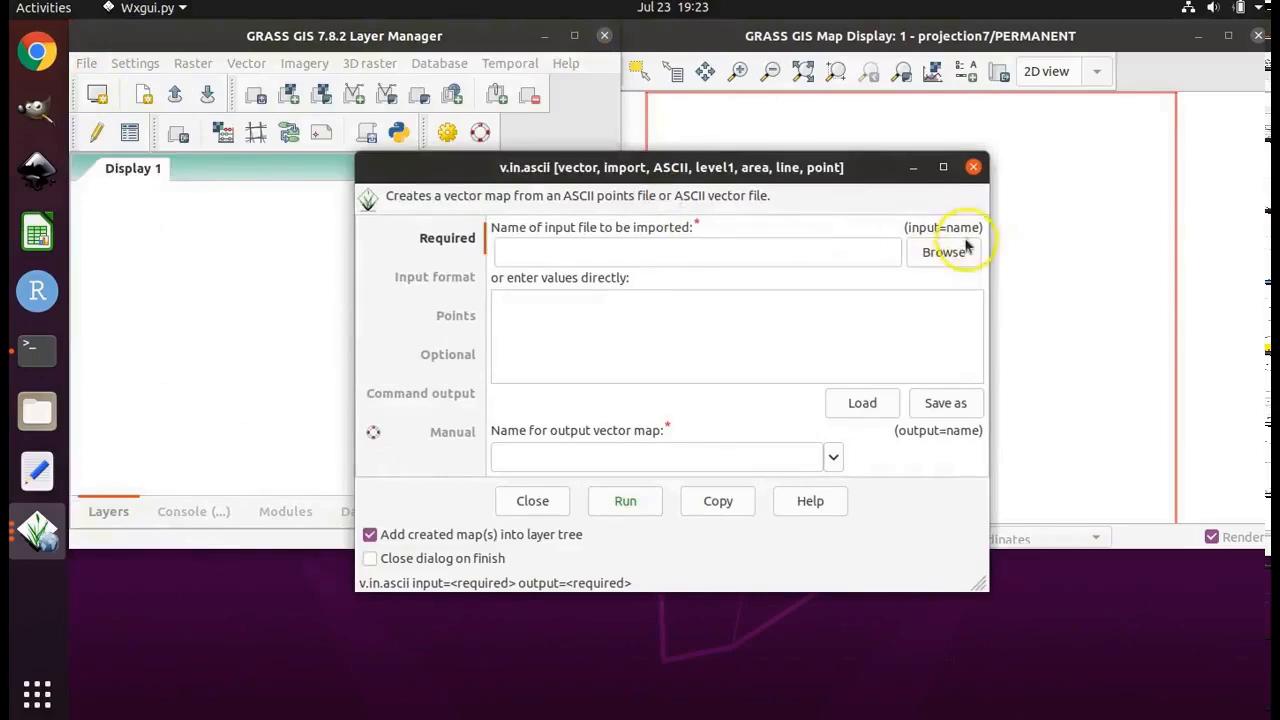
{"action": "left_click", "coordinate": [964, 250]}
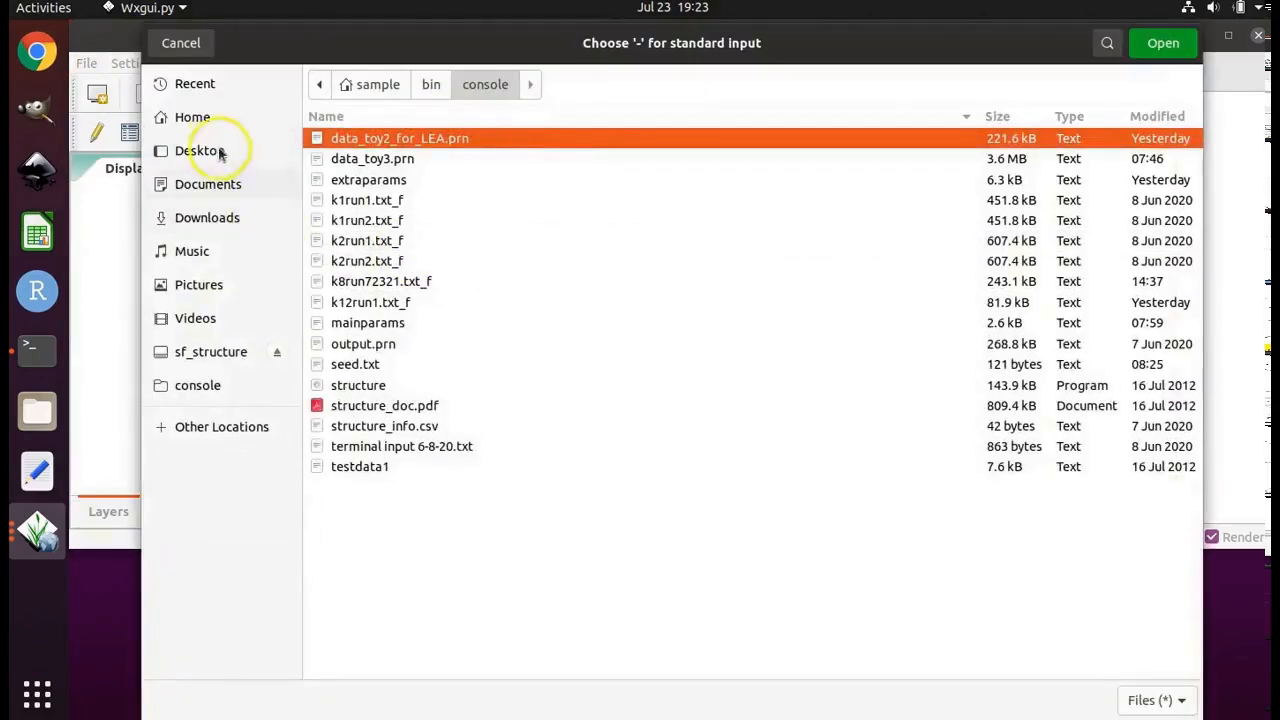
{"action": "left_click", "coordinate": [213, 124]}
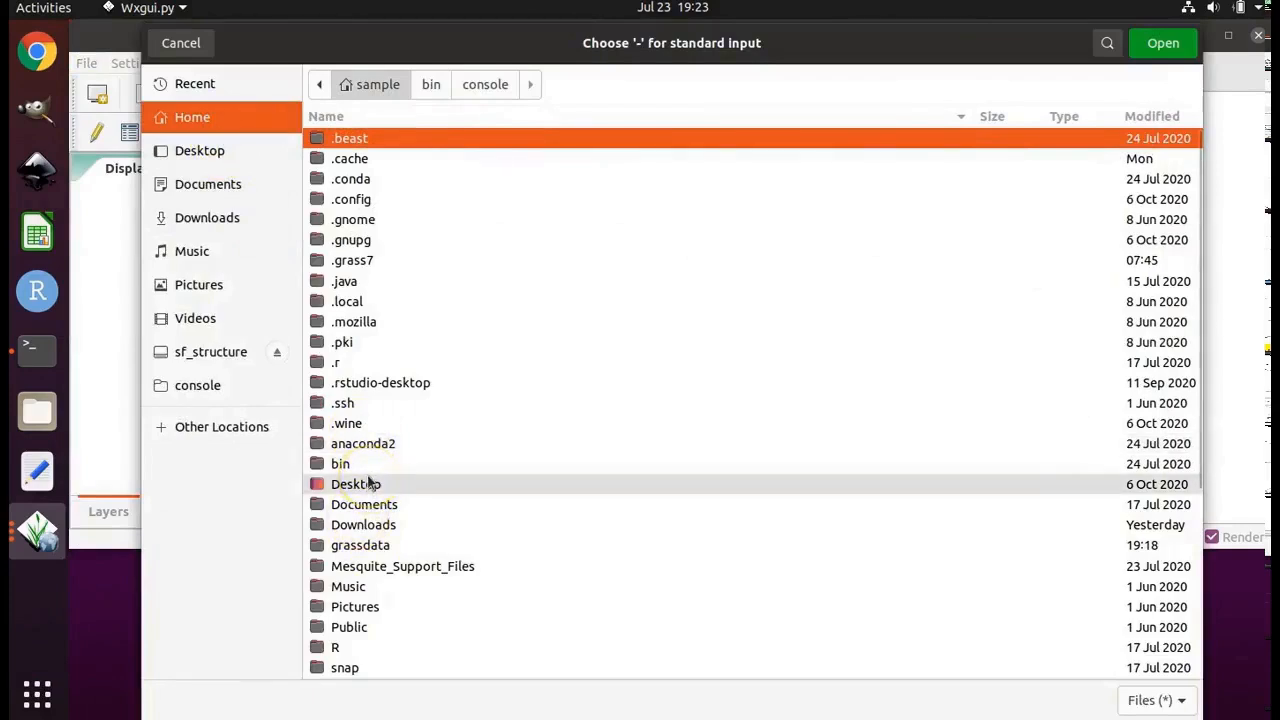
{"action": "double_click", "coordinate": [366, 545]}
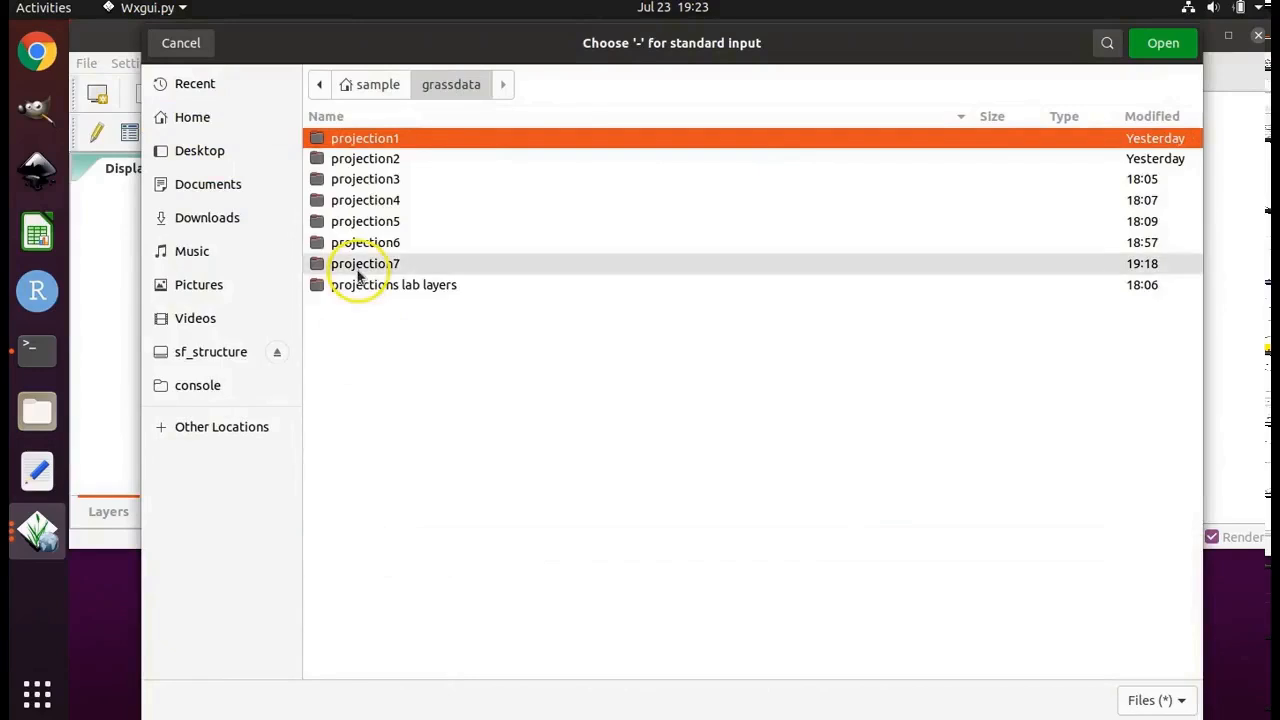
{"action": "double_click", "coordinate": [395, 285]}
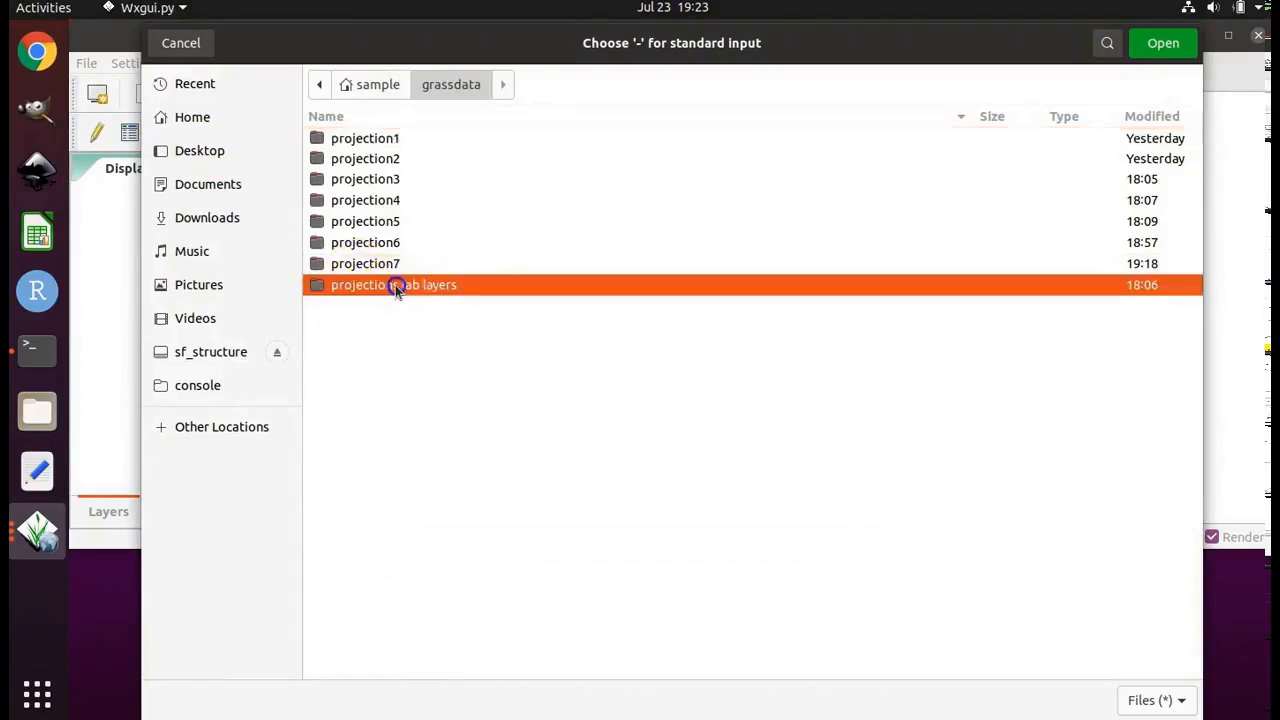
{"action": "left_click", "coordinate": [379, 245]}
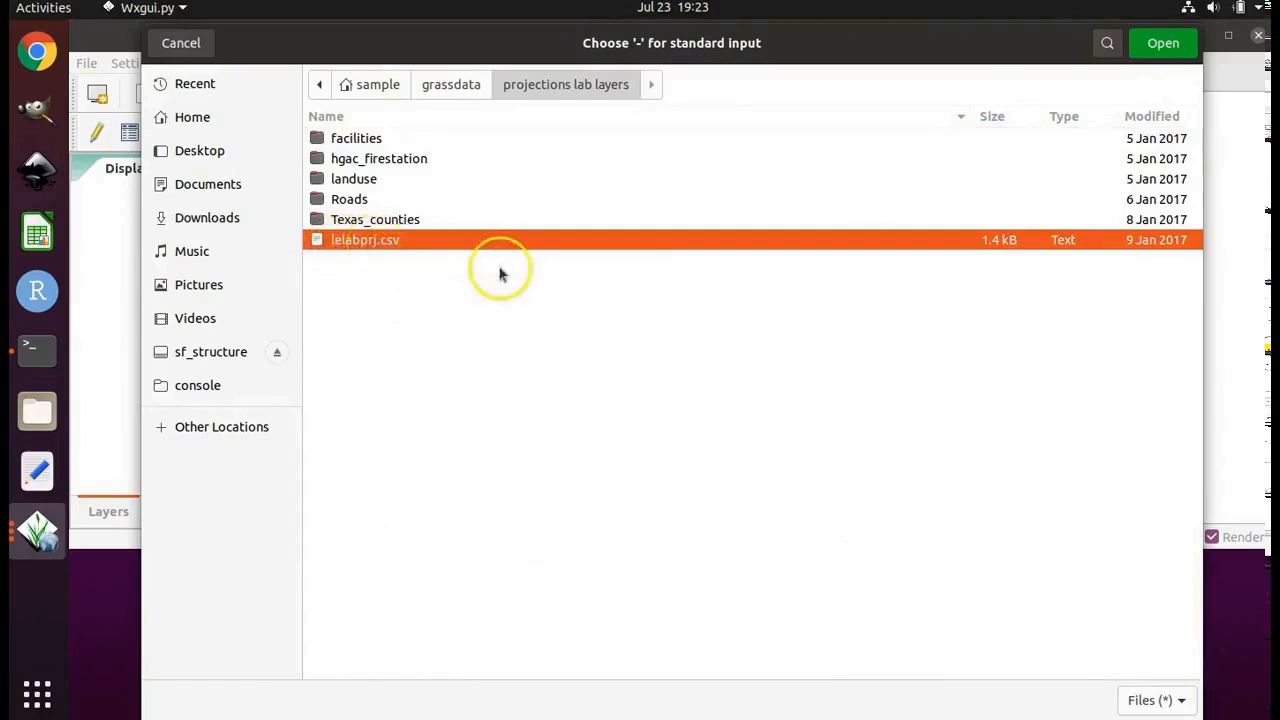
{"action": "left_click", "coordinate": [1153, 45]}
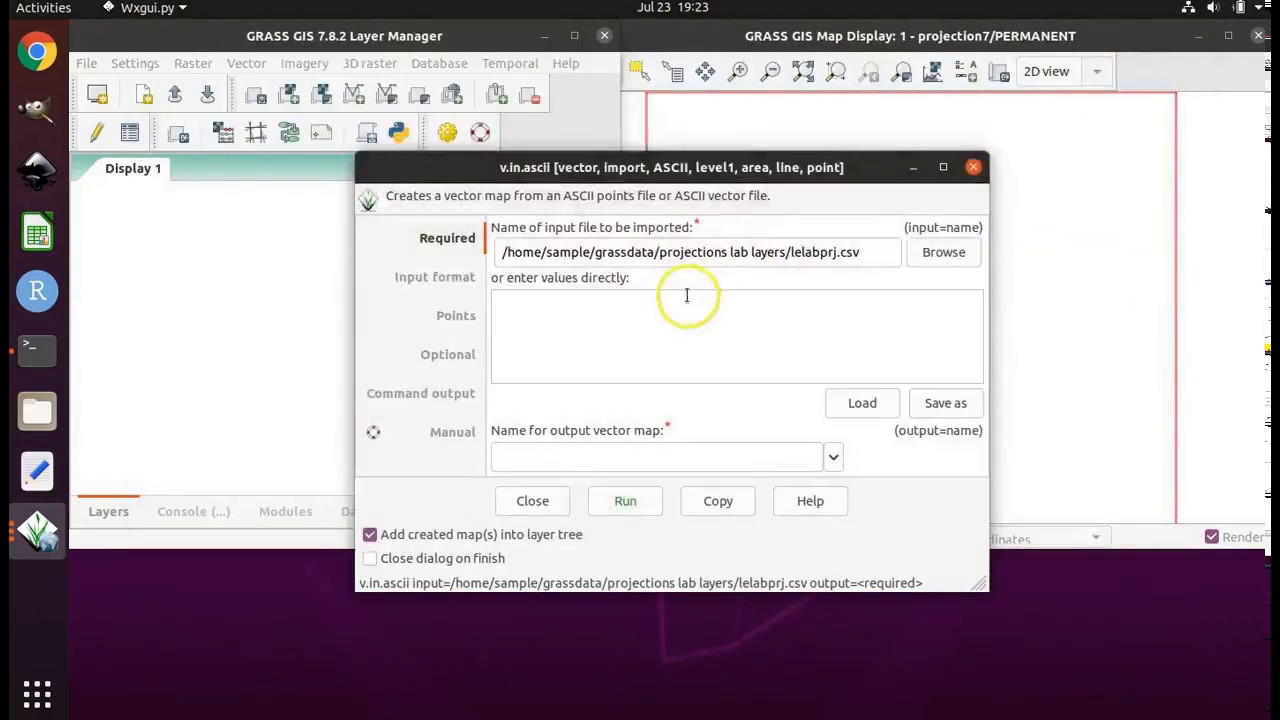
Step: Name the output vector map lelabprj and set the input field separator to comma
{"action": "left_click", "coordinate": [676, 455]}
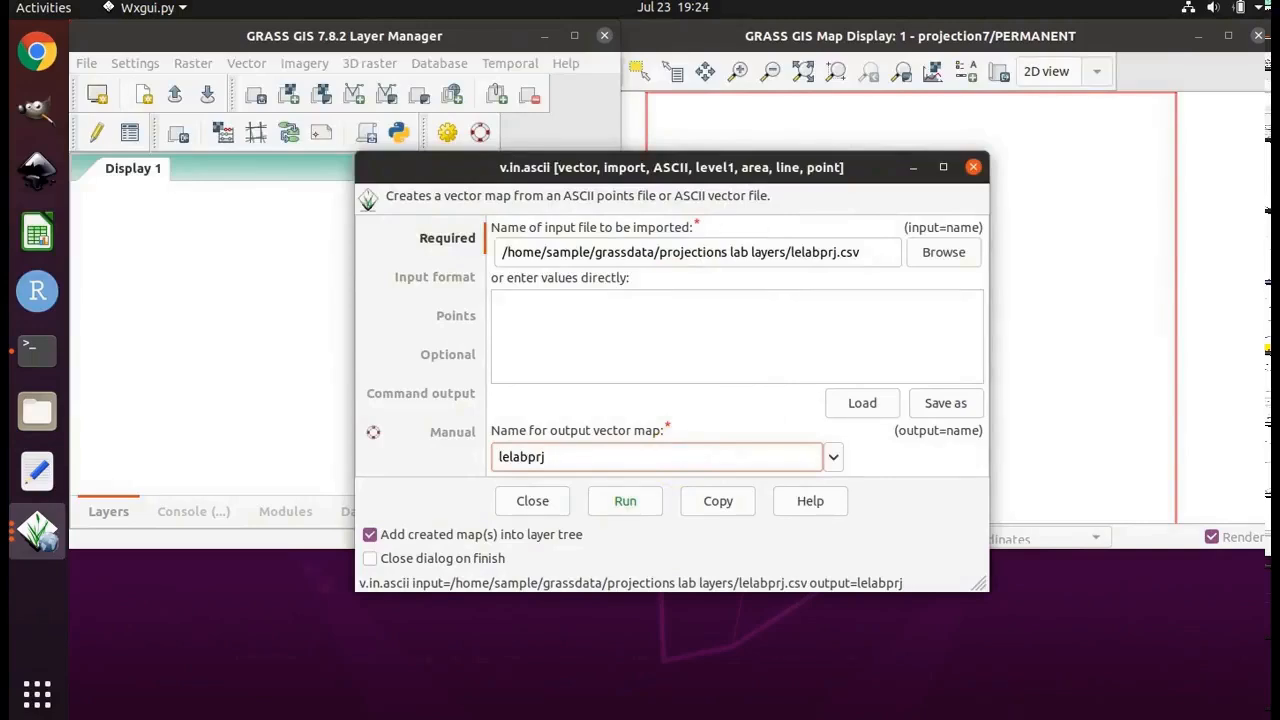
{"action": "left_click", "coordinate": [443, 281]}
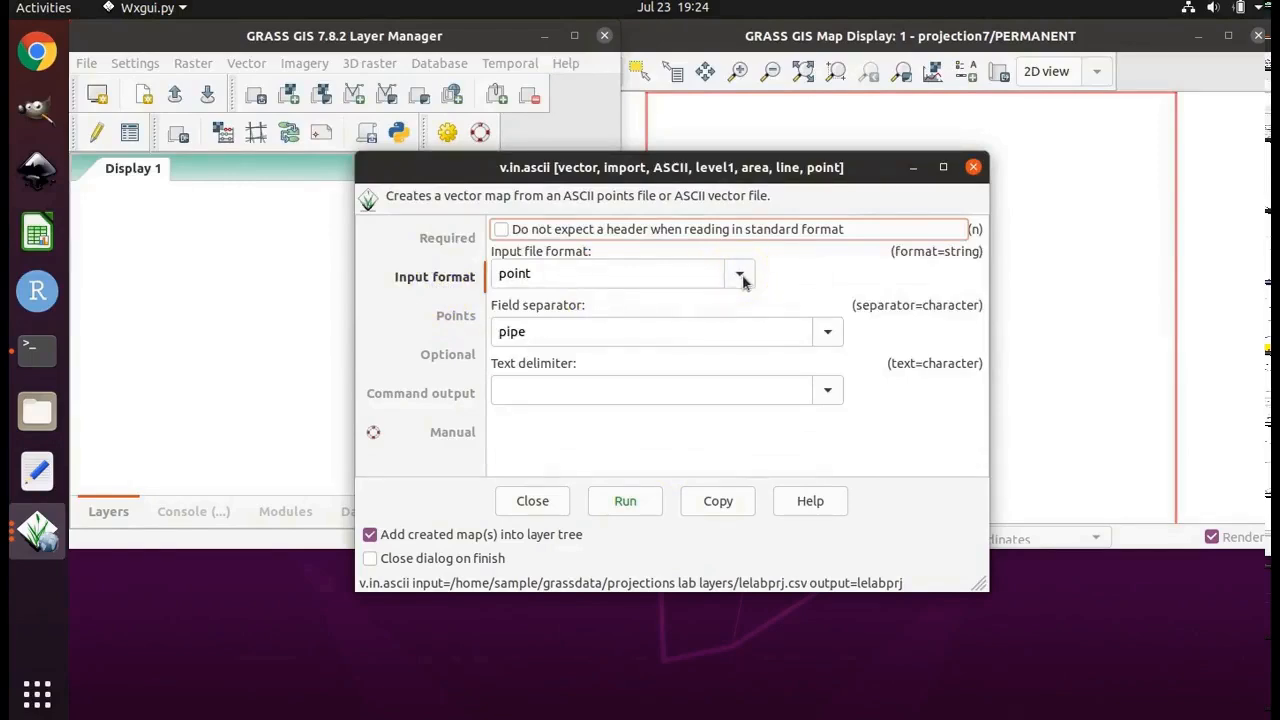
{"action": "left_click", "coordinate": [830, 333]}
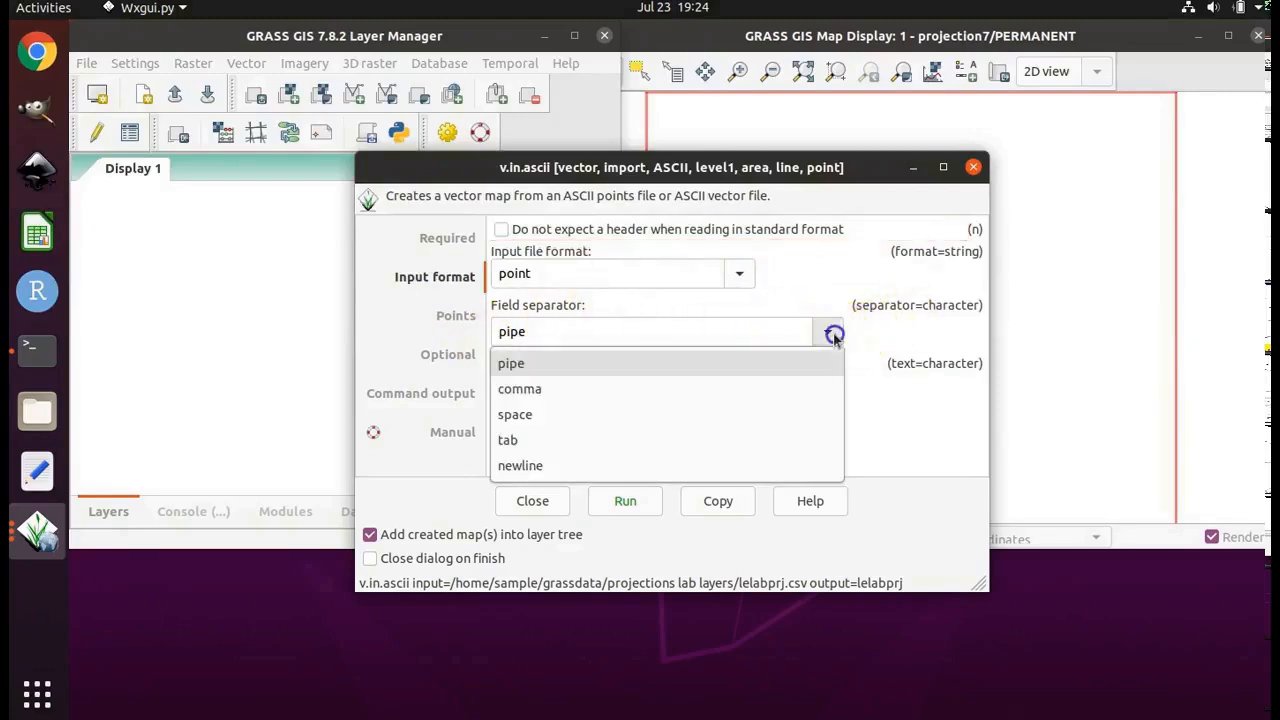
{"action": "left_click", "coordinate": [575, 389]}
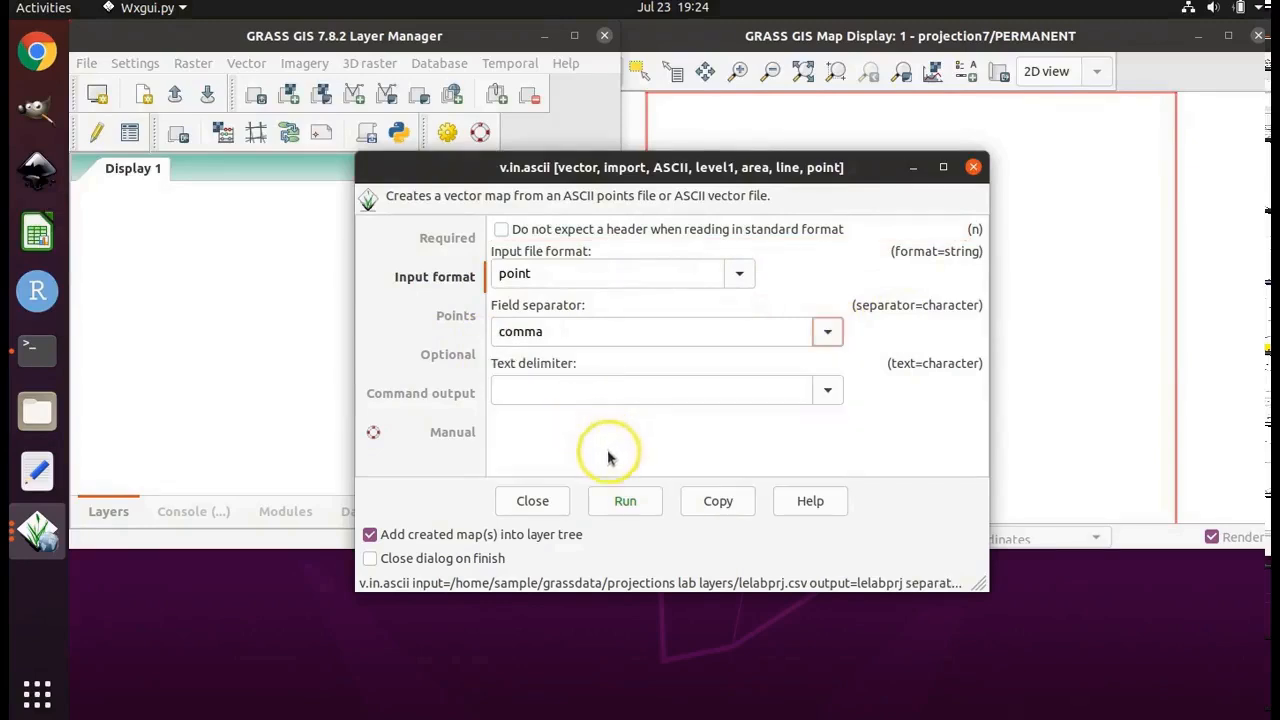
Step: Set the points import to skip 1 header line, keeping column 1 as x coordinate and column 2 as y coordinate
{"action": "left_click", "coordinate": [448, 324]}
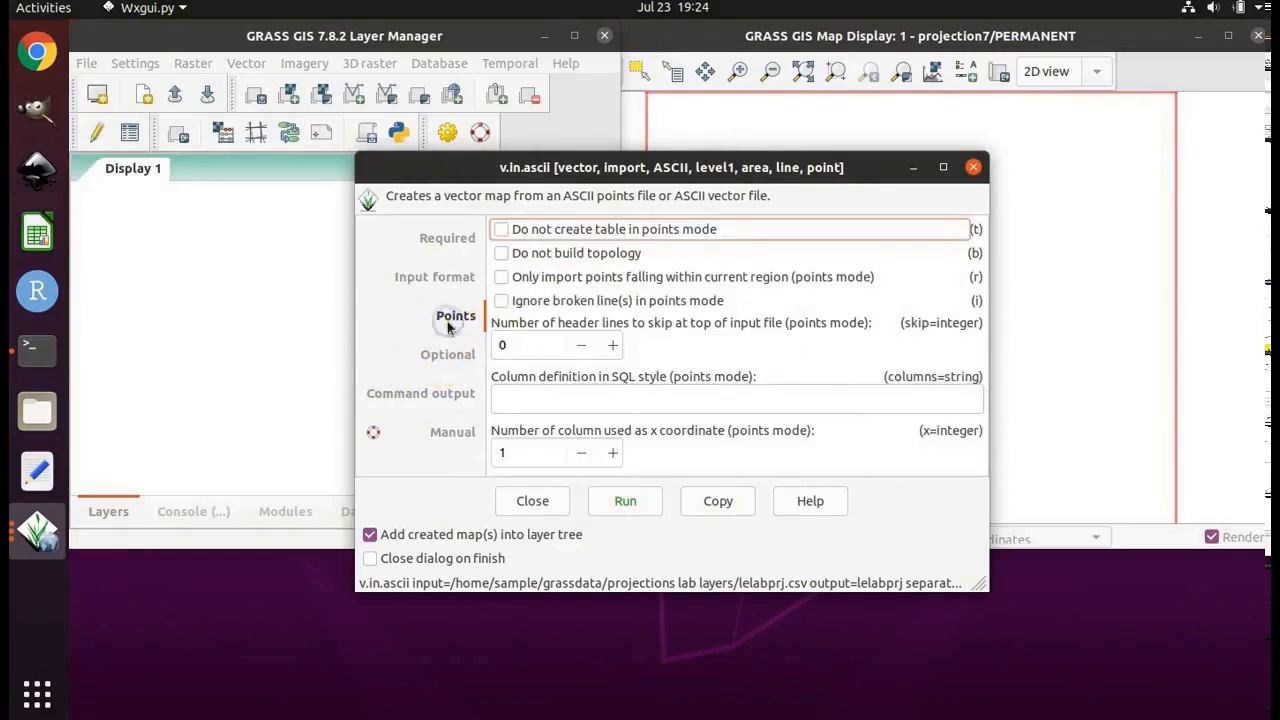
{"action": "left_click", "coordinate": [613, 345]}
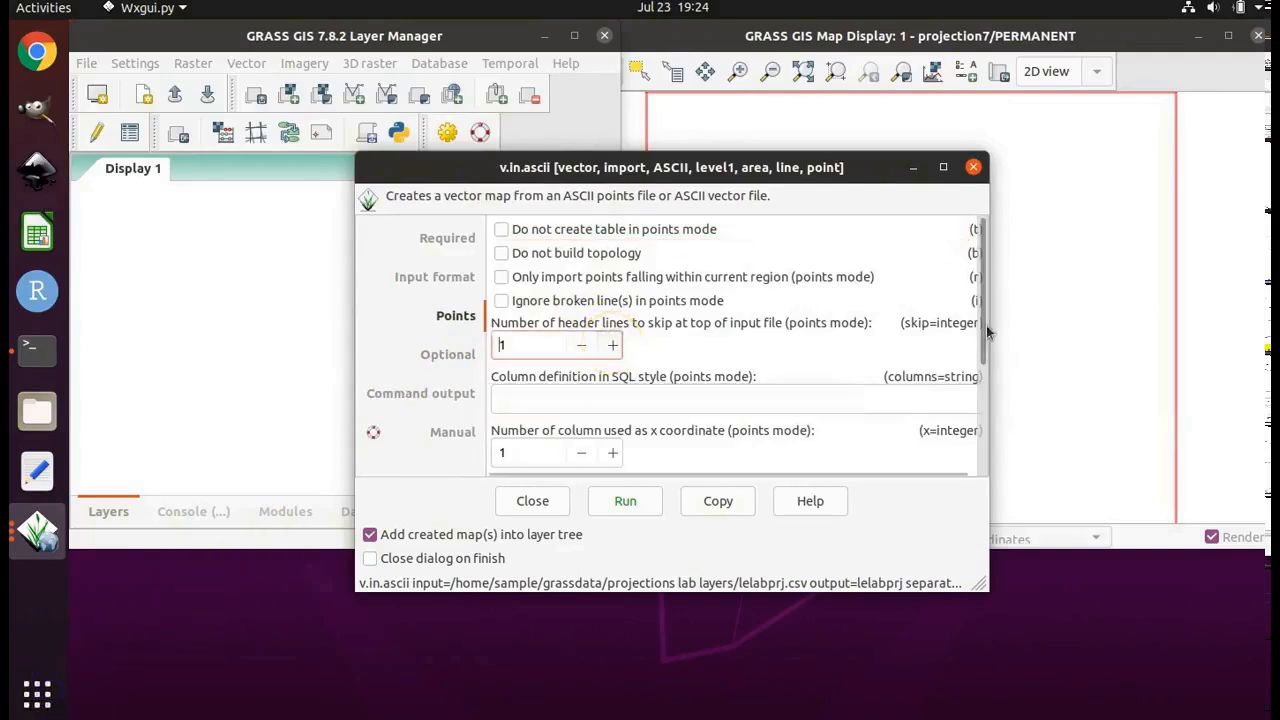
{"action": "left_click_drag", "start_coordinate": [985, 330], "coordinate": [985, 401]}
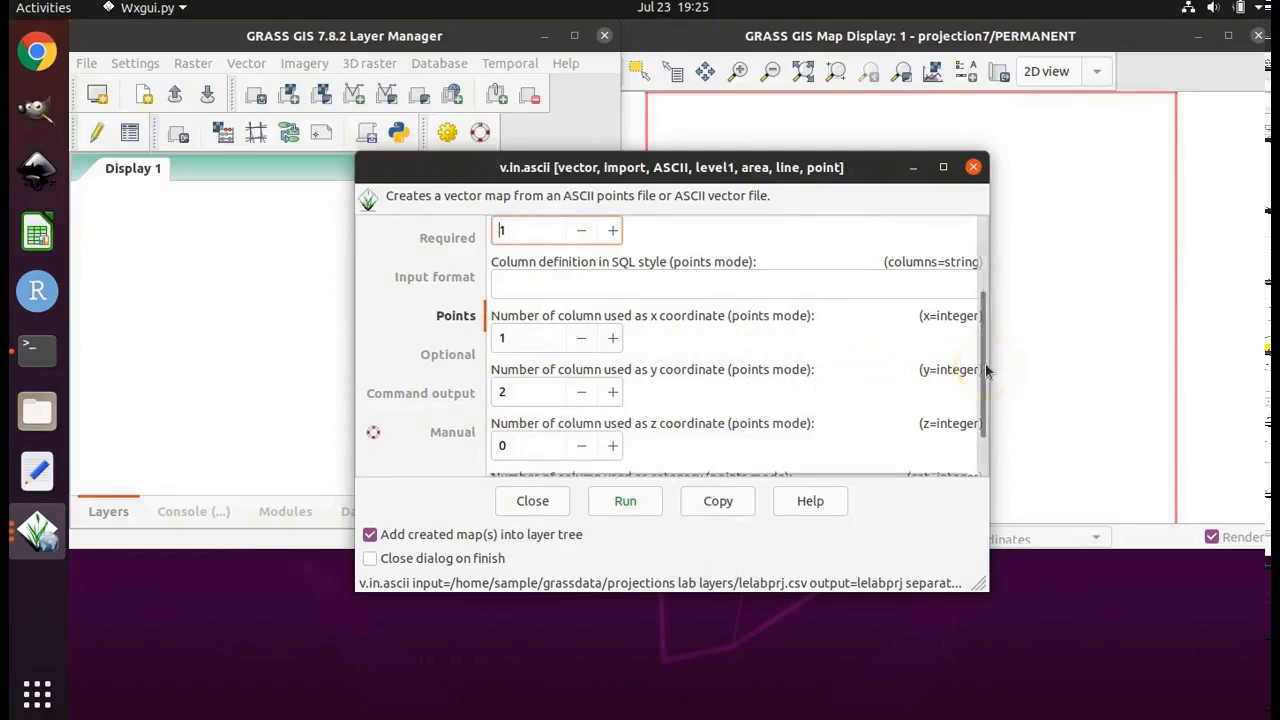
{"action": "left_click_drag", "start_coordinate": [985, 372], "coordinate": [984, 421]}
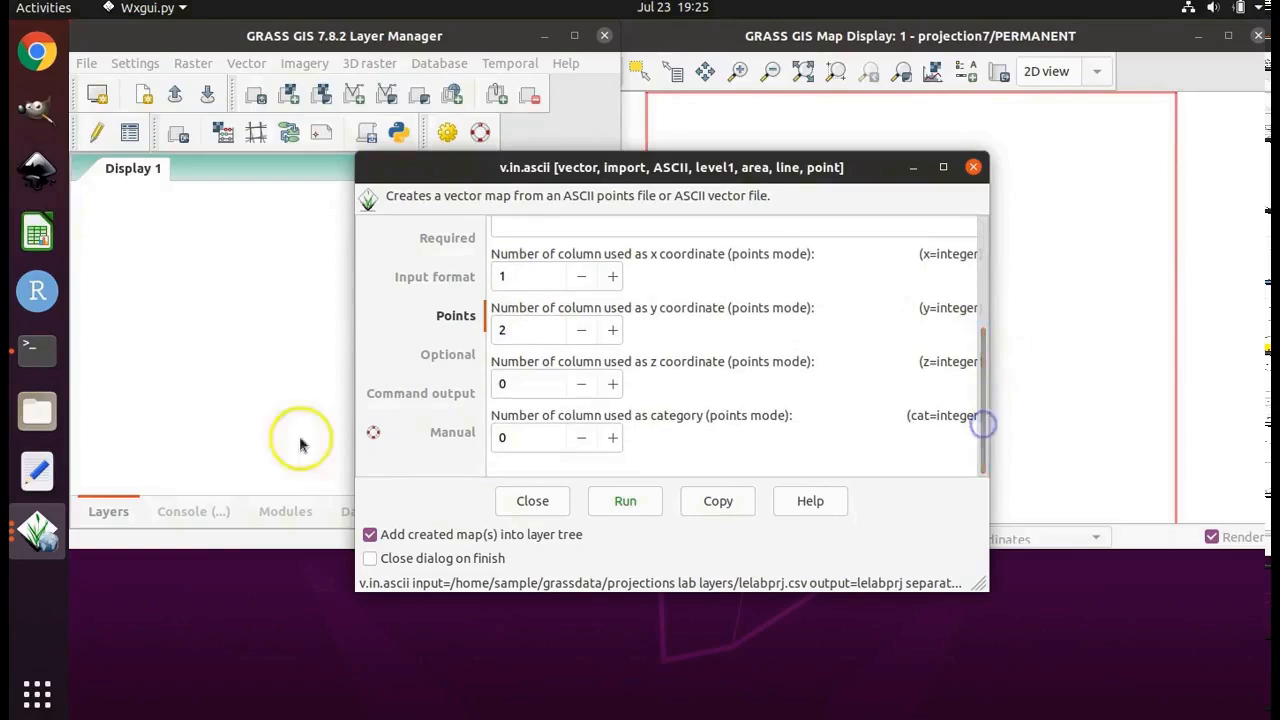
Step: Run the v.in.ascii import, close its dialog and zoom the map display to the lelabprj layer
{"action": "left_click", "coordinate": [624, 502]}
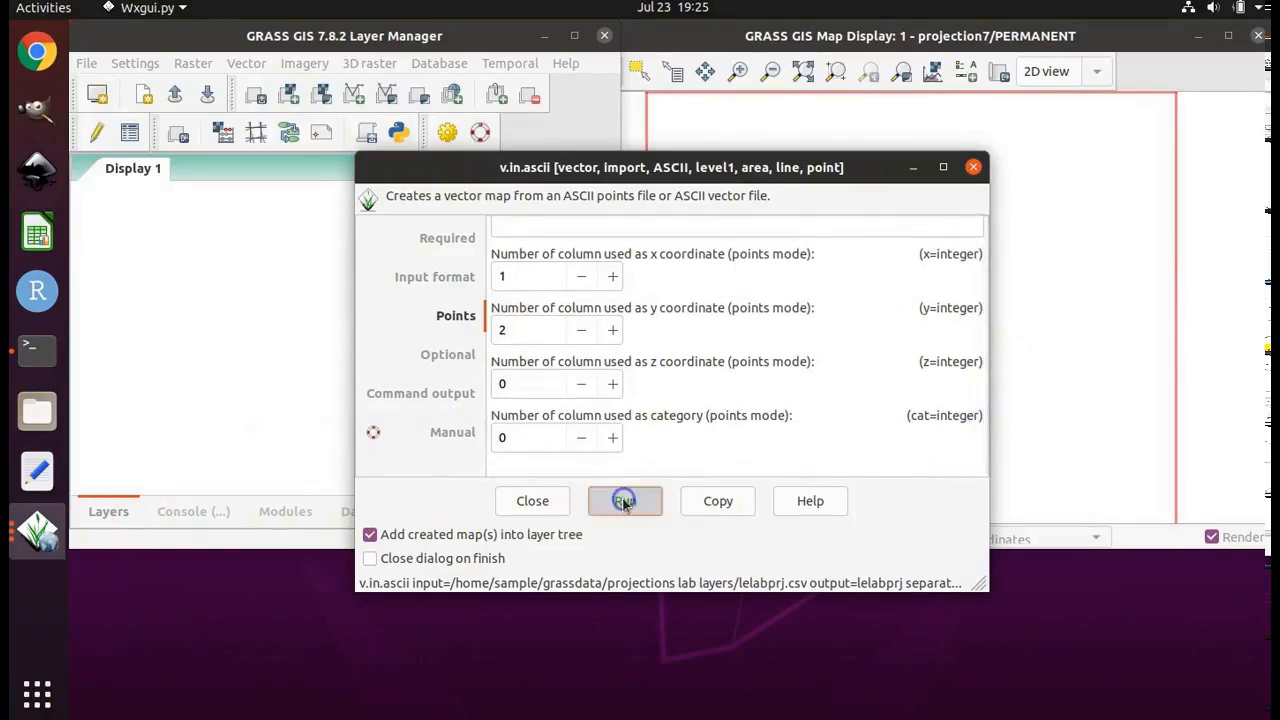
{"action": "left_click", "coordinate": [532, 499]}
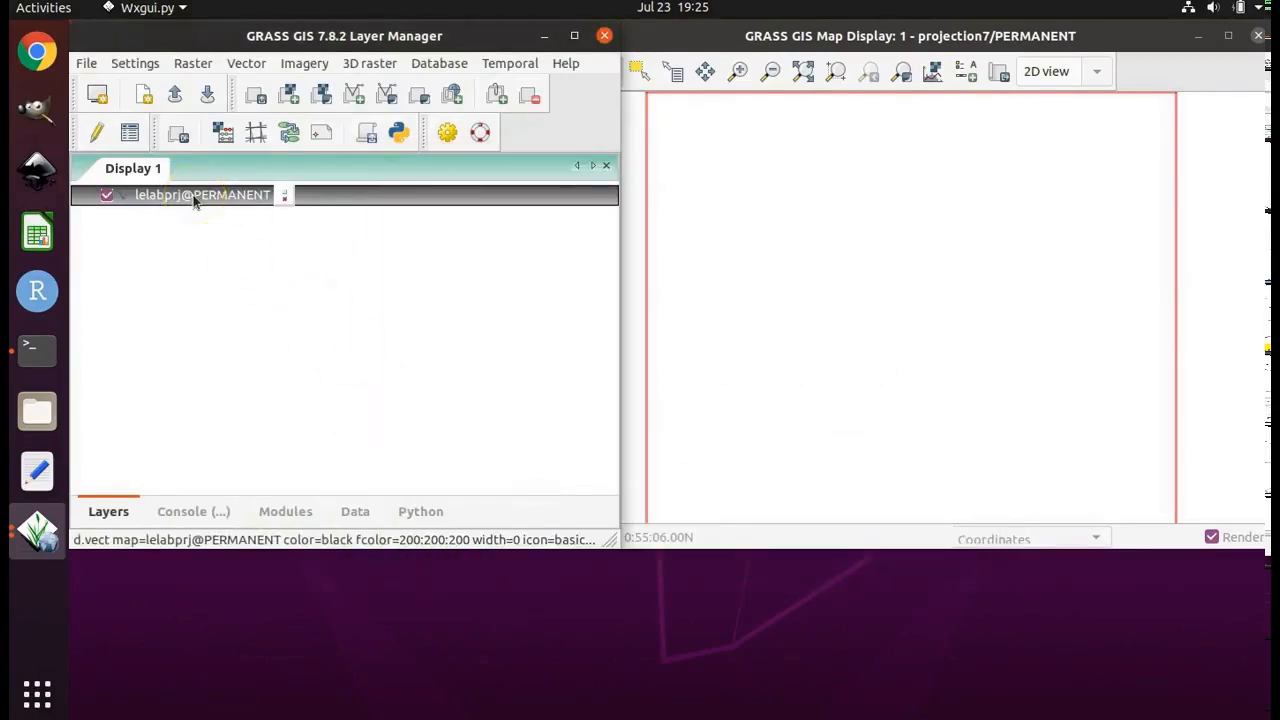
{"action": "right_click", "coordinate": [195, 200]}
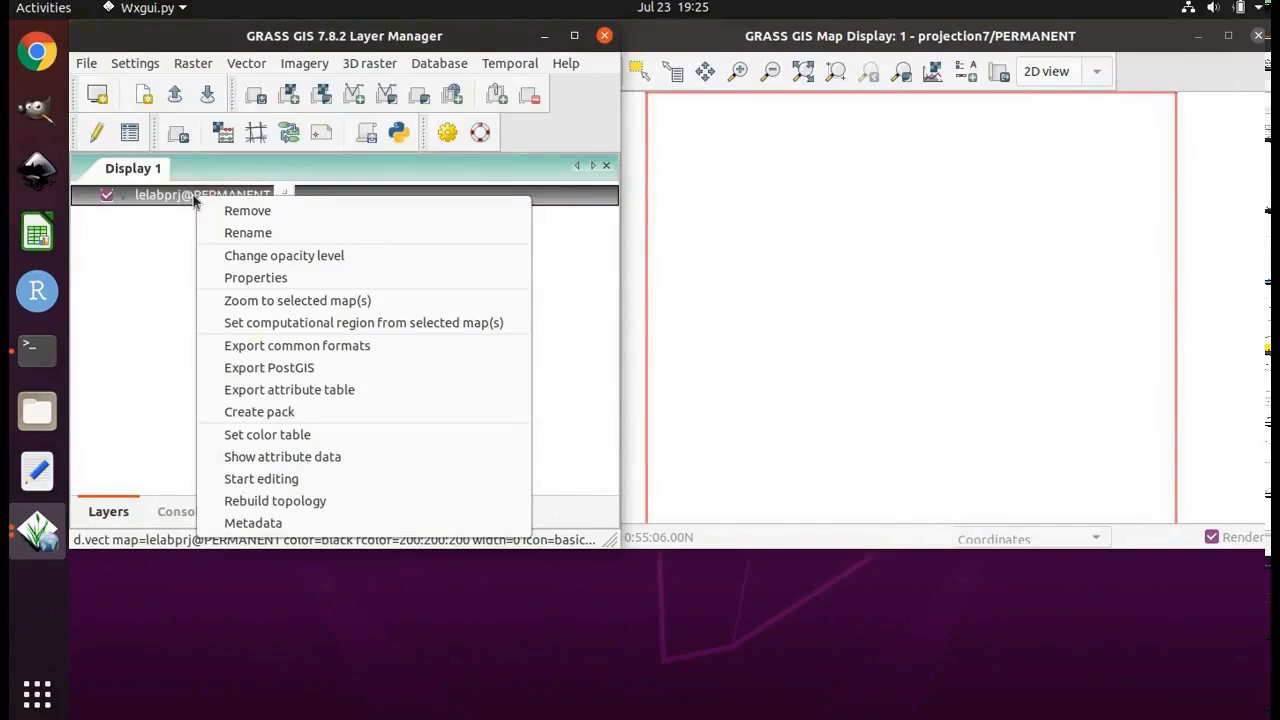
{"action": "left_click", "coordinate": [278, 302]}
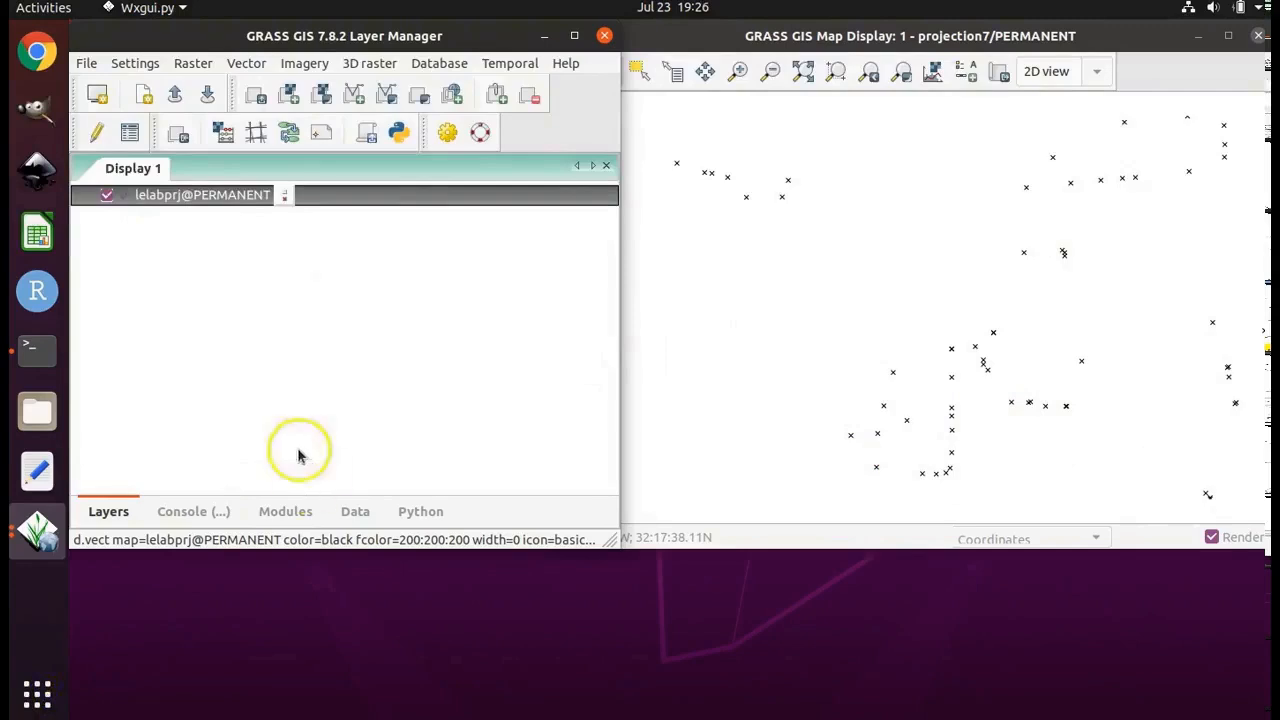
Step: Print the current location's map projection and examine its name, projection and units before returning to the layer list
{"action": "left_click", "coordinate": [137, 65]}
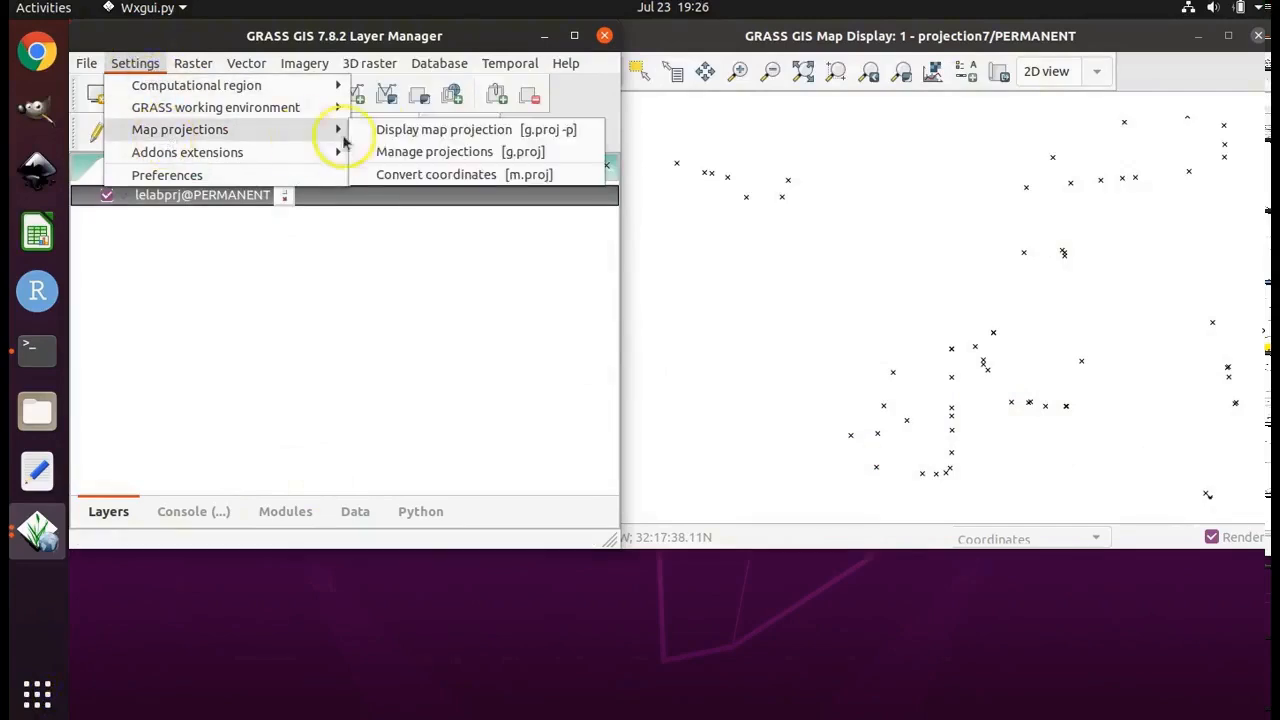
{"action": "left_click", "coordinate": [375, 128]}
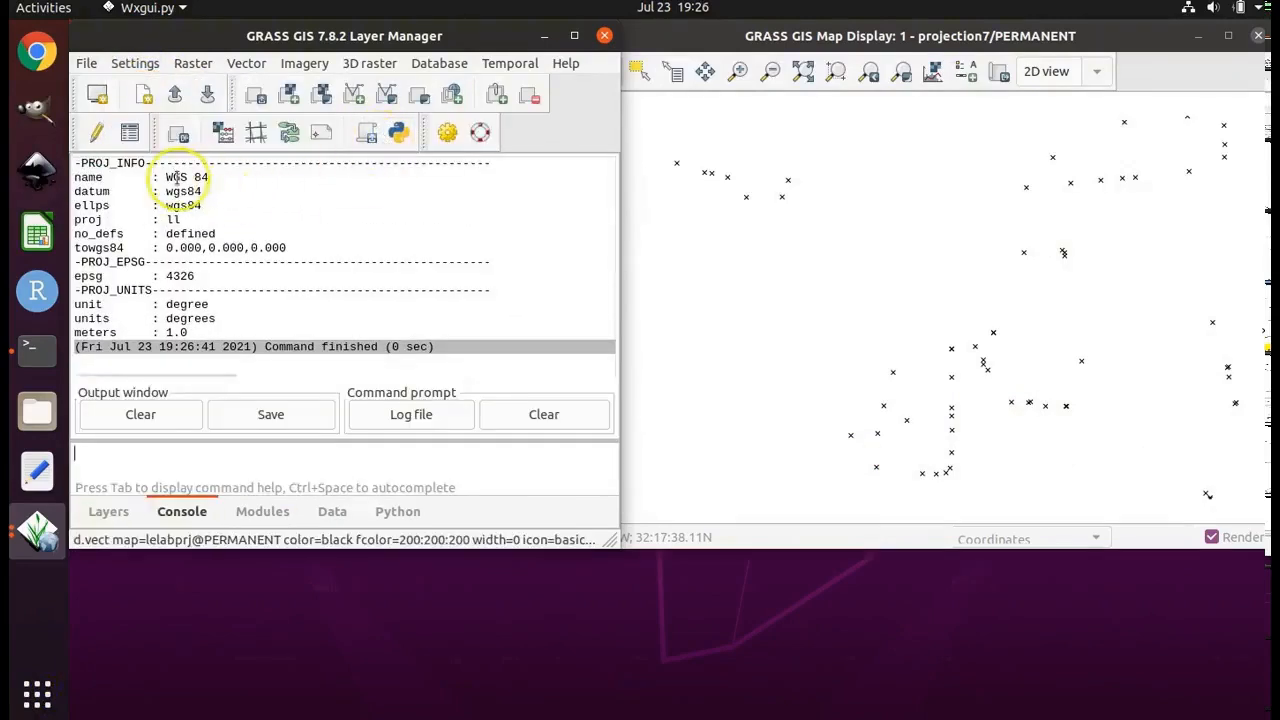
{"action": "left_click_drag", "start_coordinate": [201, 176], "coordinate": [166, 177]}
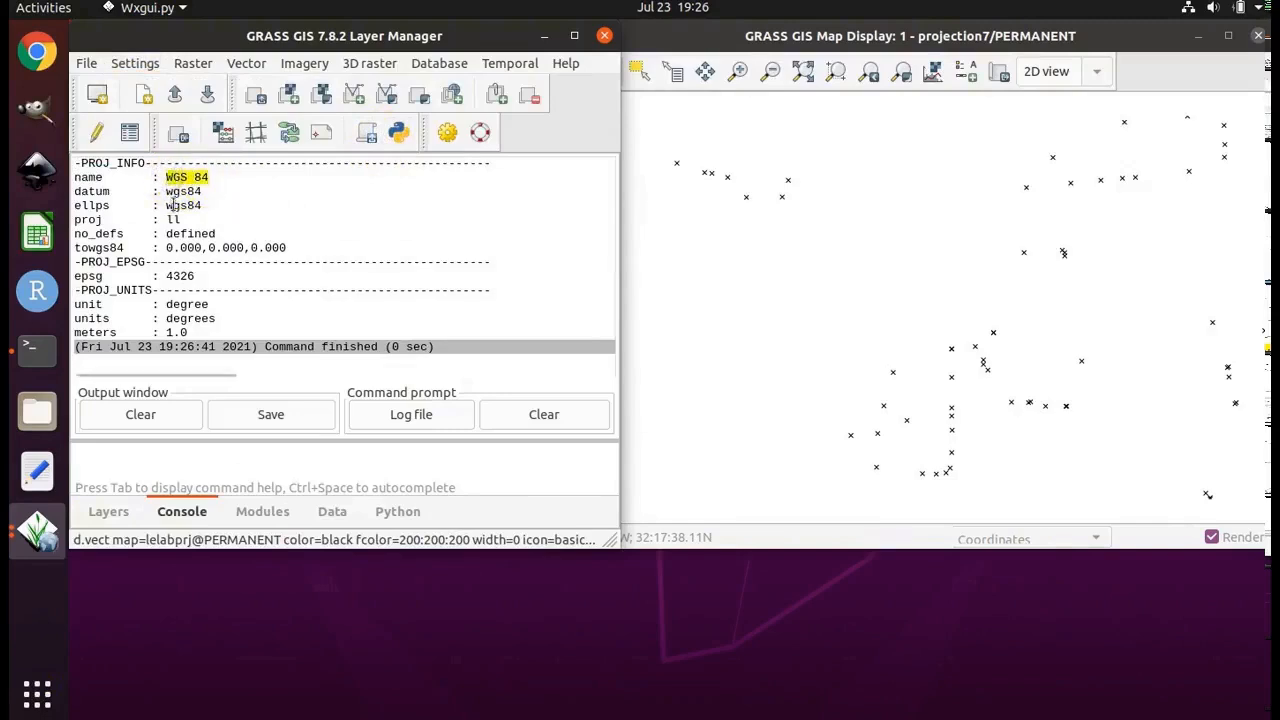
{"action": "left_click", "coordinate": [186, 218]}
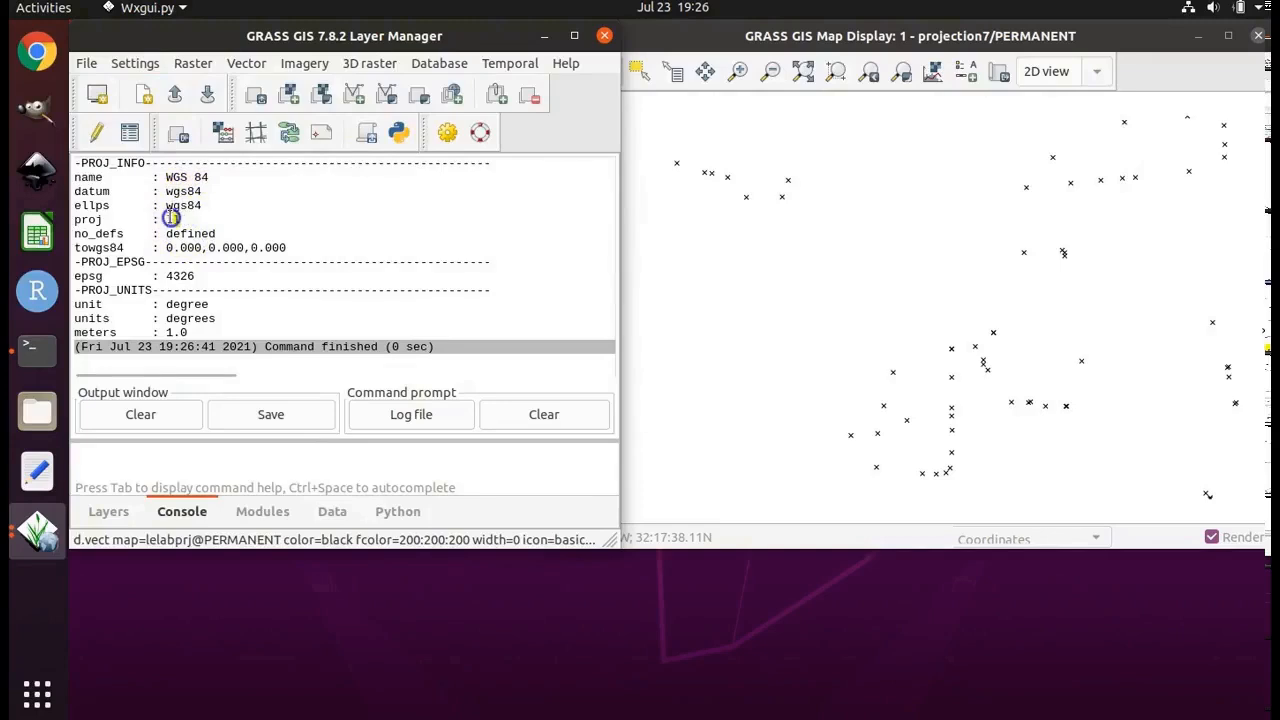
{"action": "double_click", "coordinate": [170, 218]}
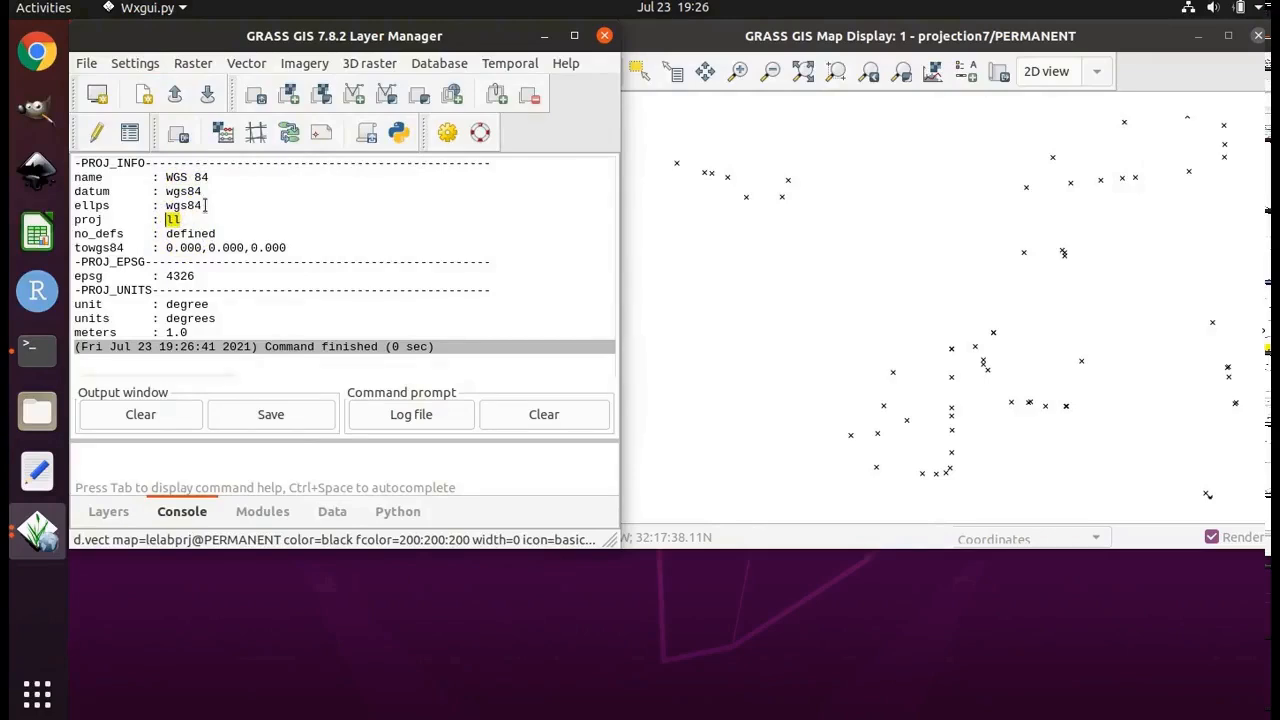
{"action": "left_click_drag", "start_coordinate": [224, 318], "coordinate": [168, 318]}
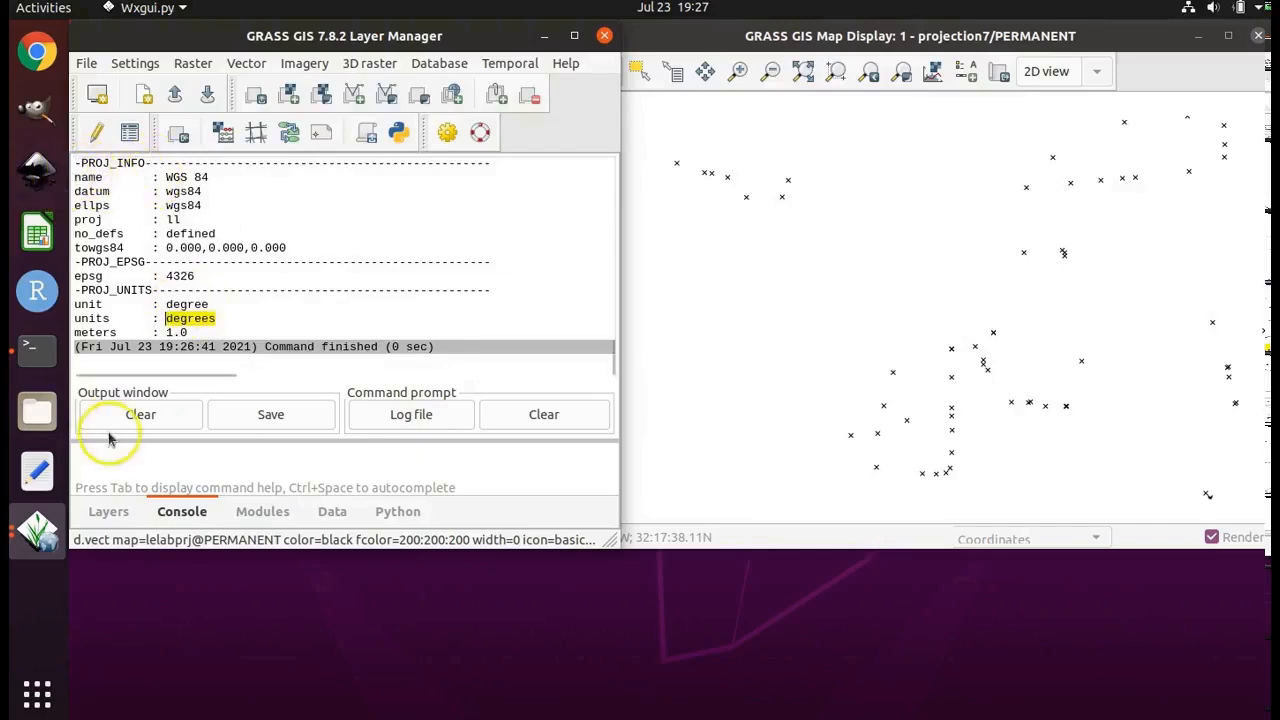
{"action": "left_click", "coordinate": [109, 513]}
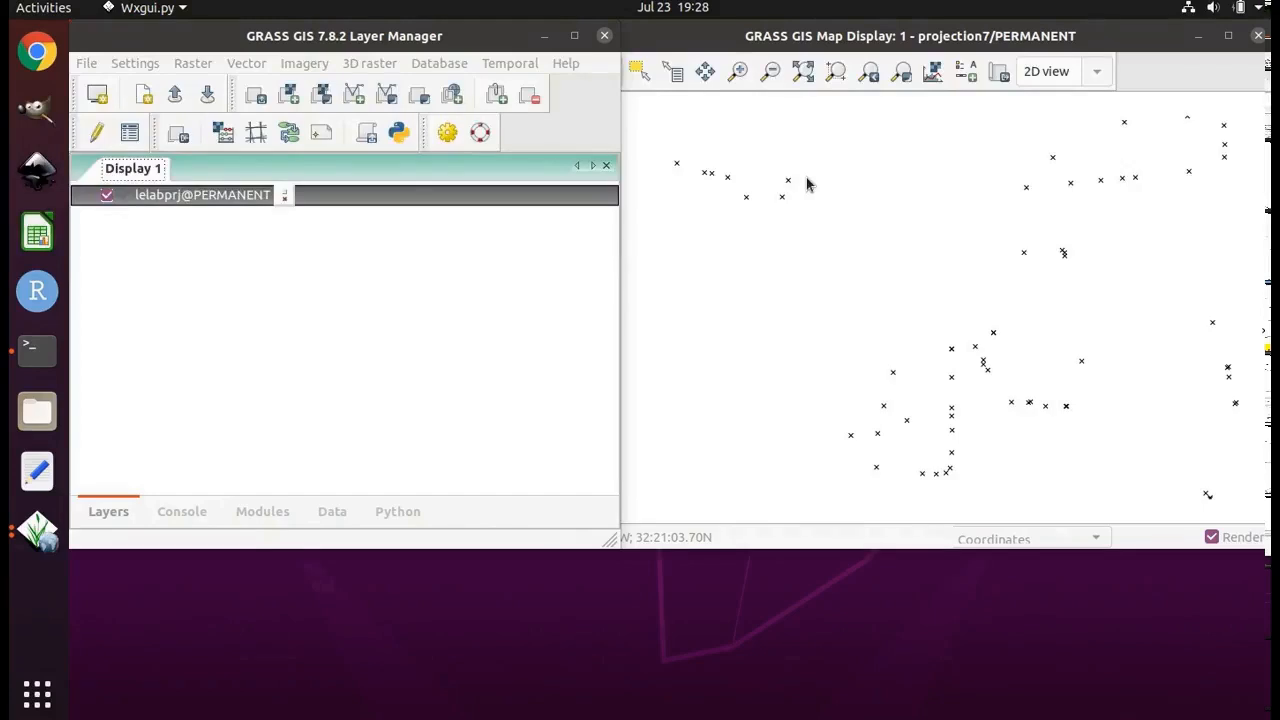
{"action": "left_click", "coordinate": [243, 360]}
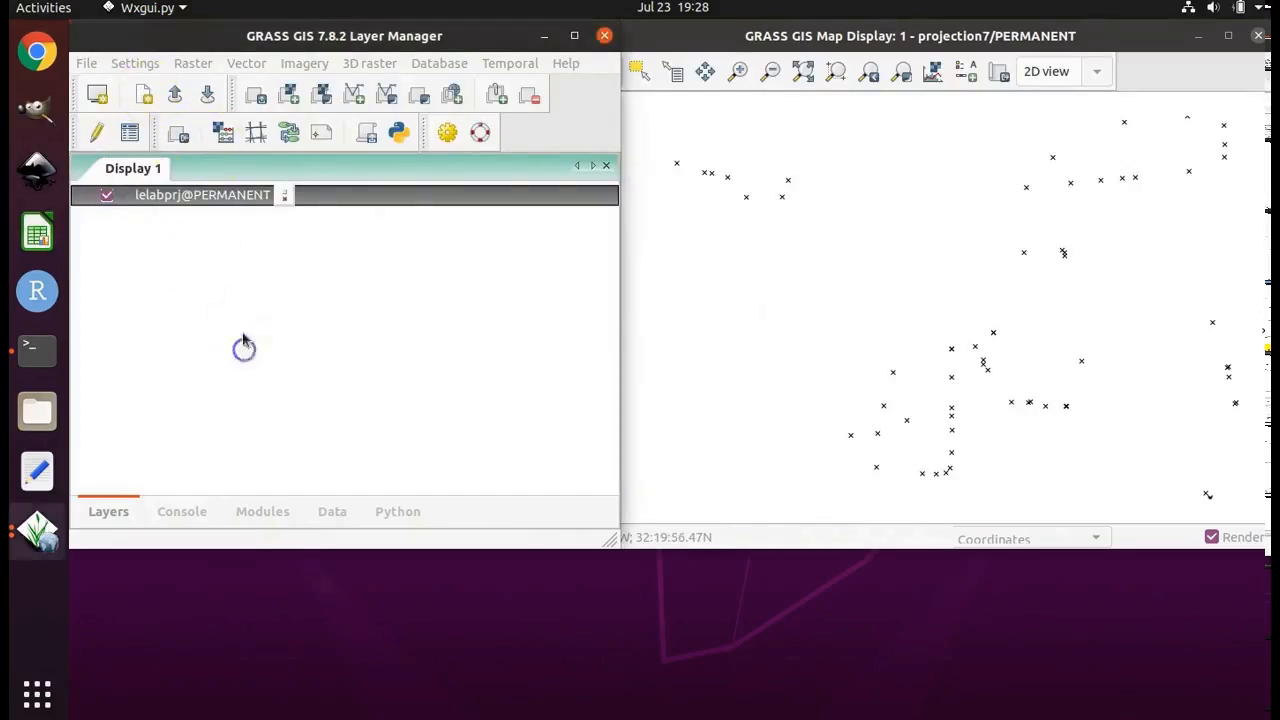
Step: Switch the working environment to the projection6 location with its PERMANENT mapset
{"action": "left_click", "coordinate": [154, 50]}
{"action": "left_click", "coordinate": [149, 63]}
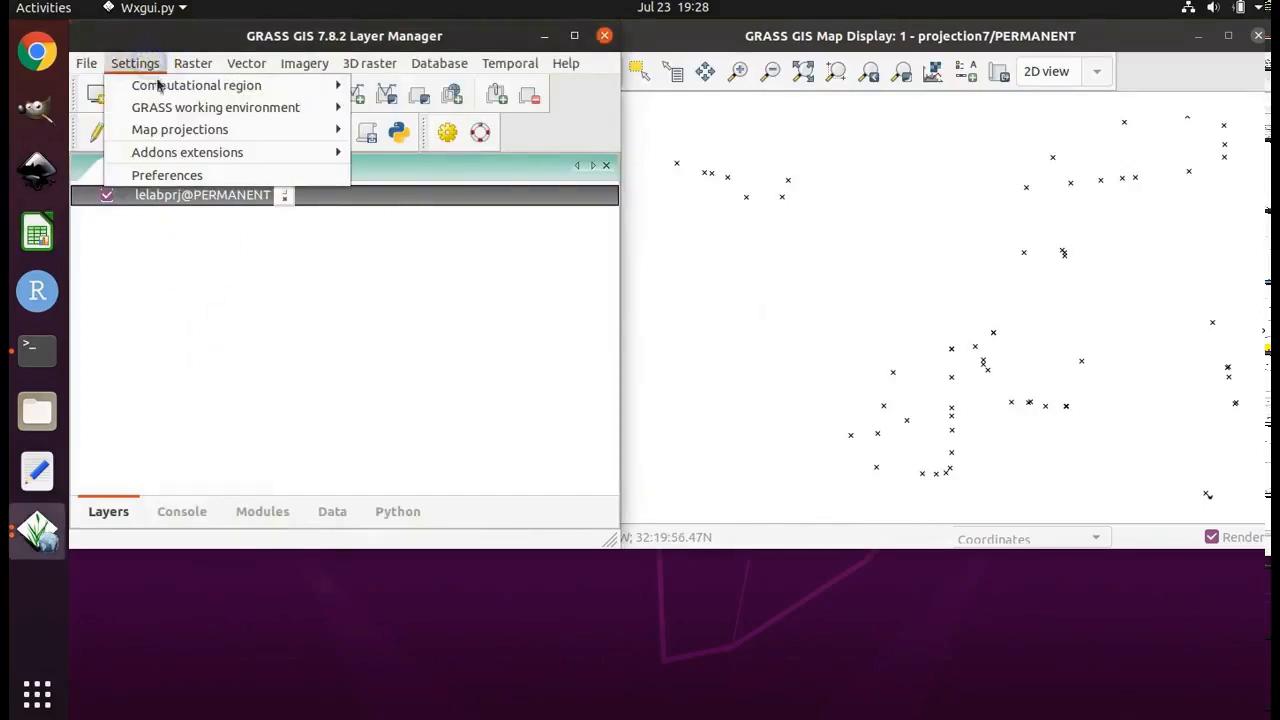
{"action": "mouse_move", "coordinate": [167, 106]}
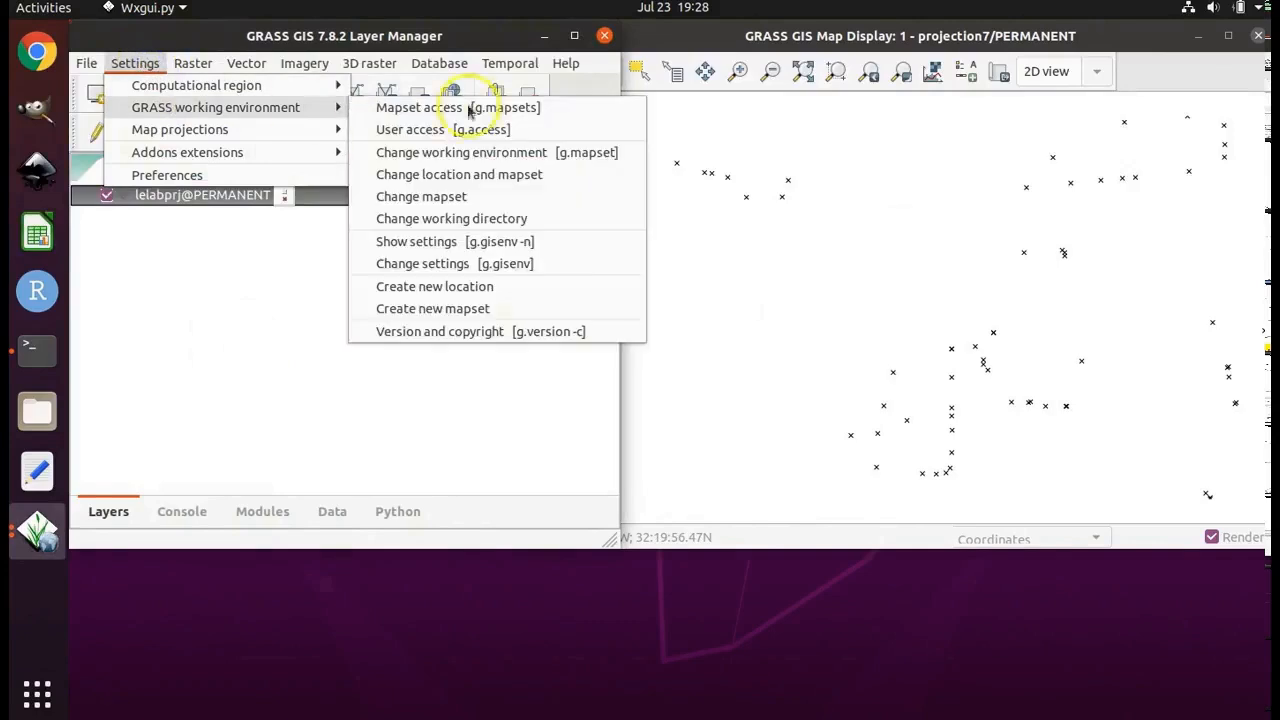
{"action": "left_click", "coordinate": [522, 175]}
{"action": "left_click", "coordinate": [504, 265]}
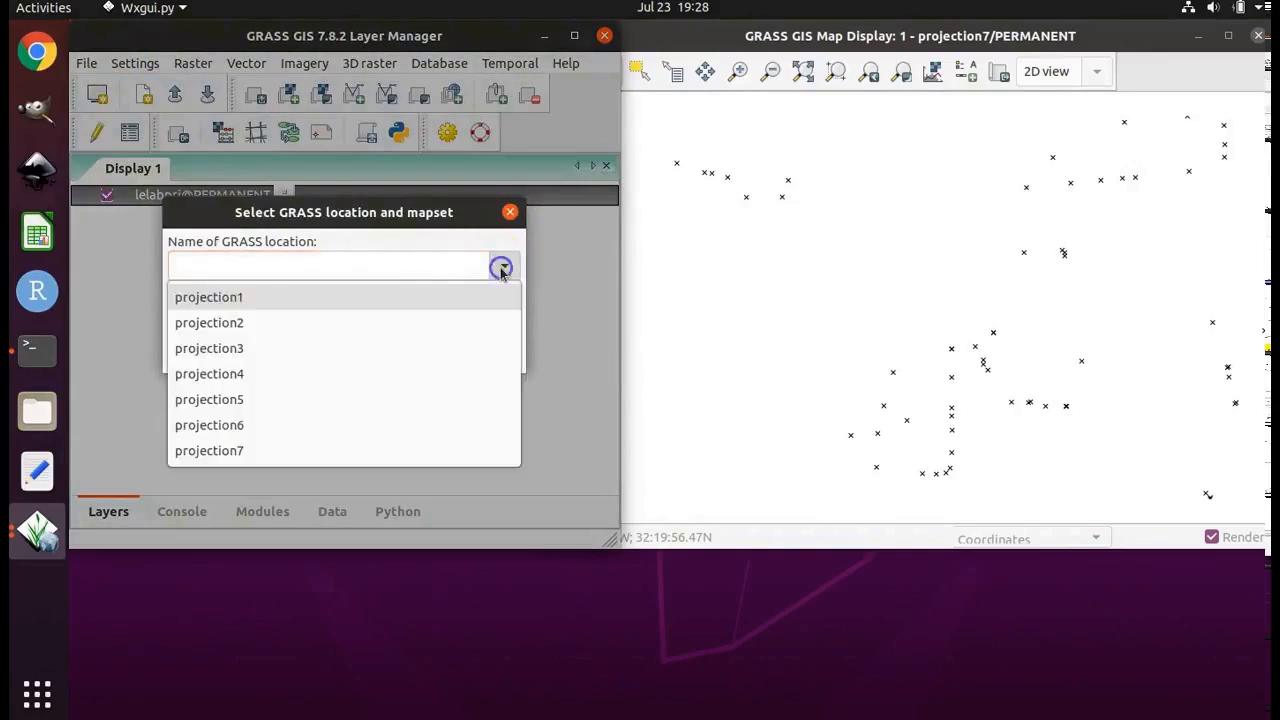
{"action": "left_click", "coordinate": [375, 428]}
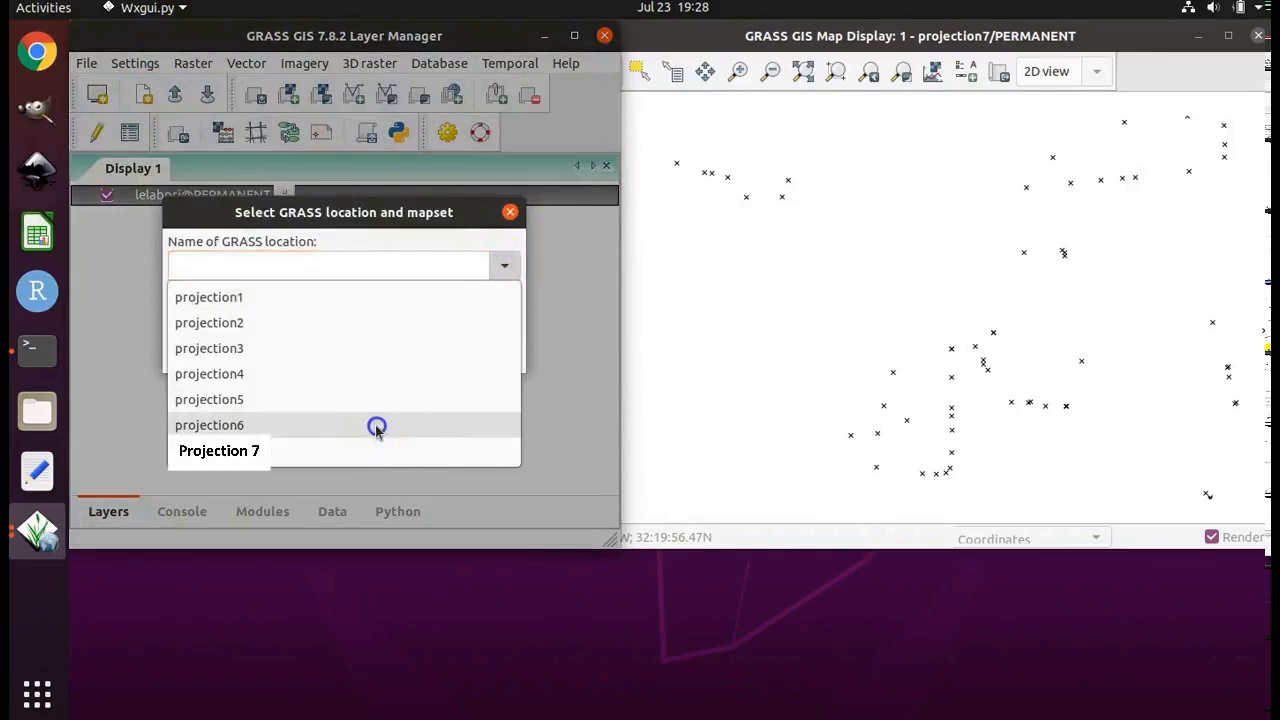
{"action": "left_click", "coordinate": [473, 355]}
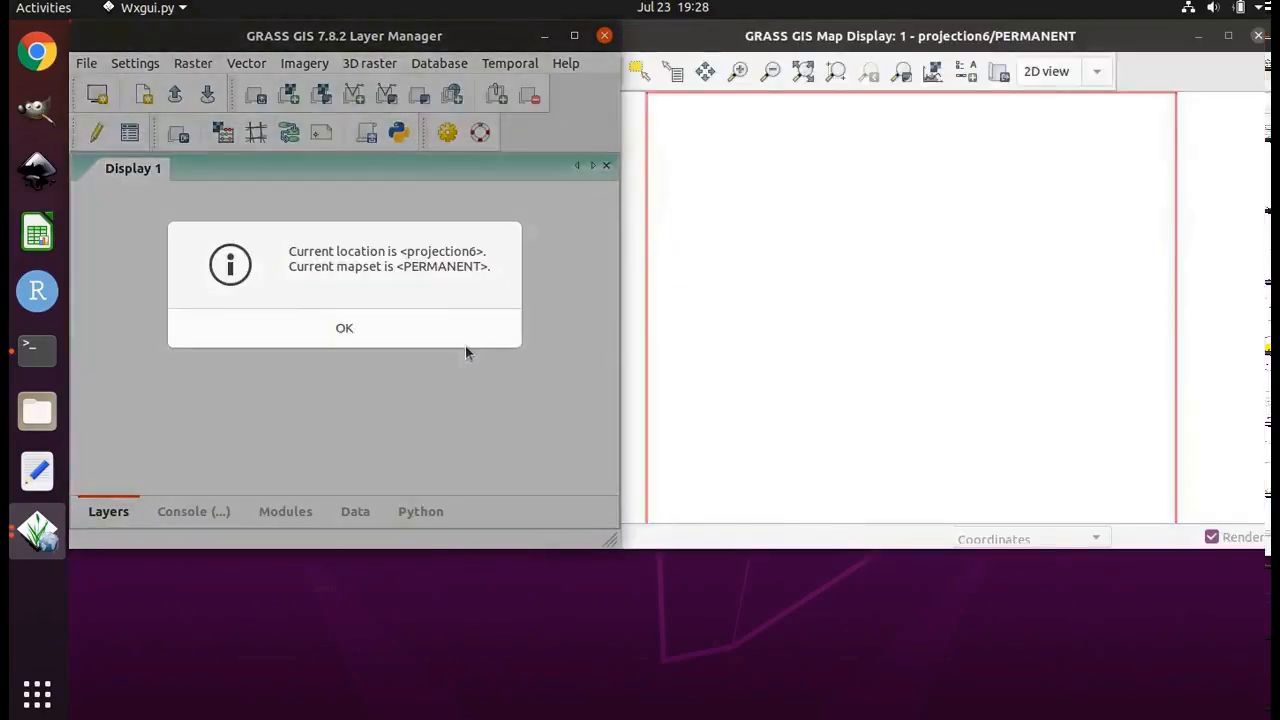
{"action": "left_click", "coordinate": [422, 338]}
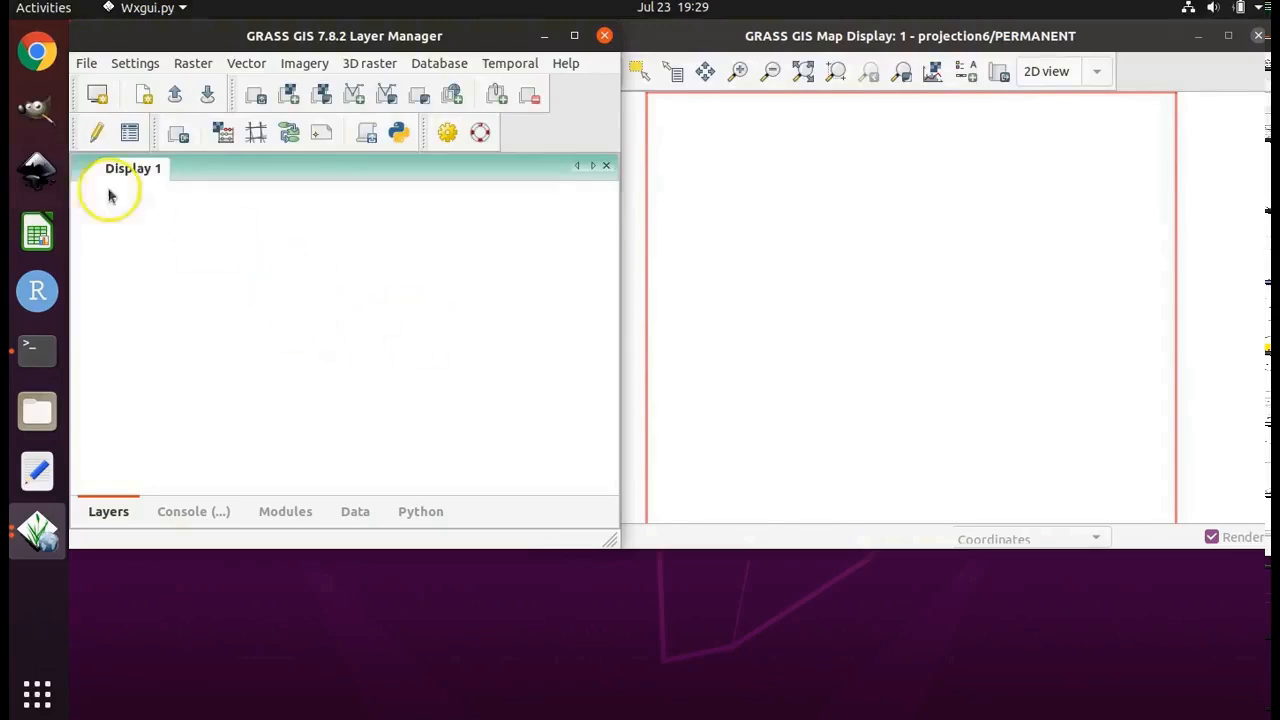
Step: Add all vector maps of the PERMANENT mapset to the layer tree: facilities, hgac_firestation, landuse, roads and Texas_counties
{"action": "left_click", "coordinate": [90, 66]}
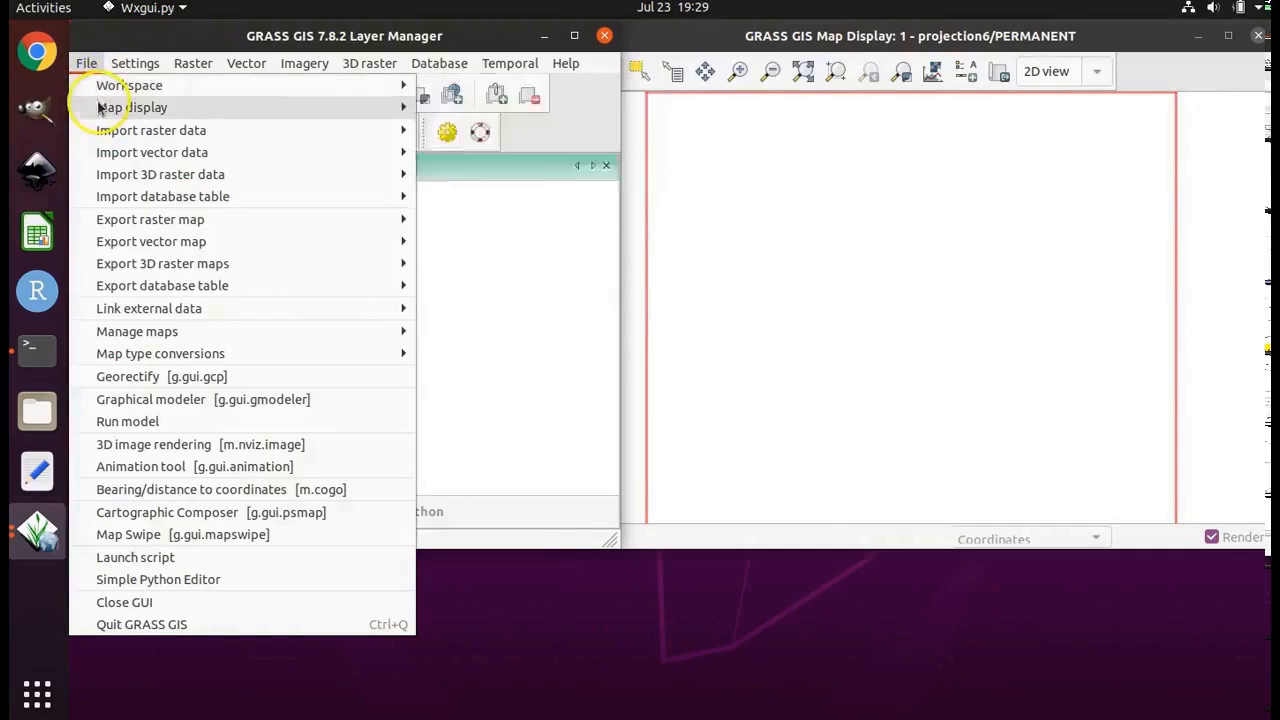
{"action": "mouse_move", "coordinate": [105, 106]}
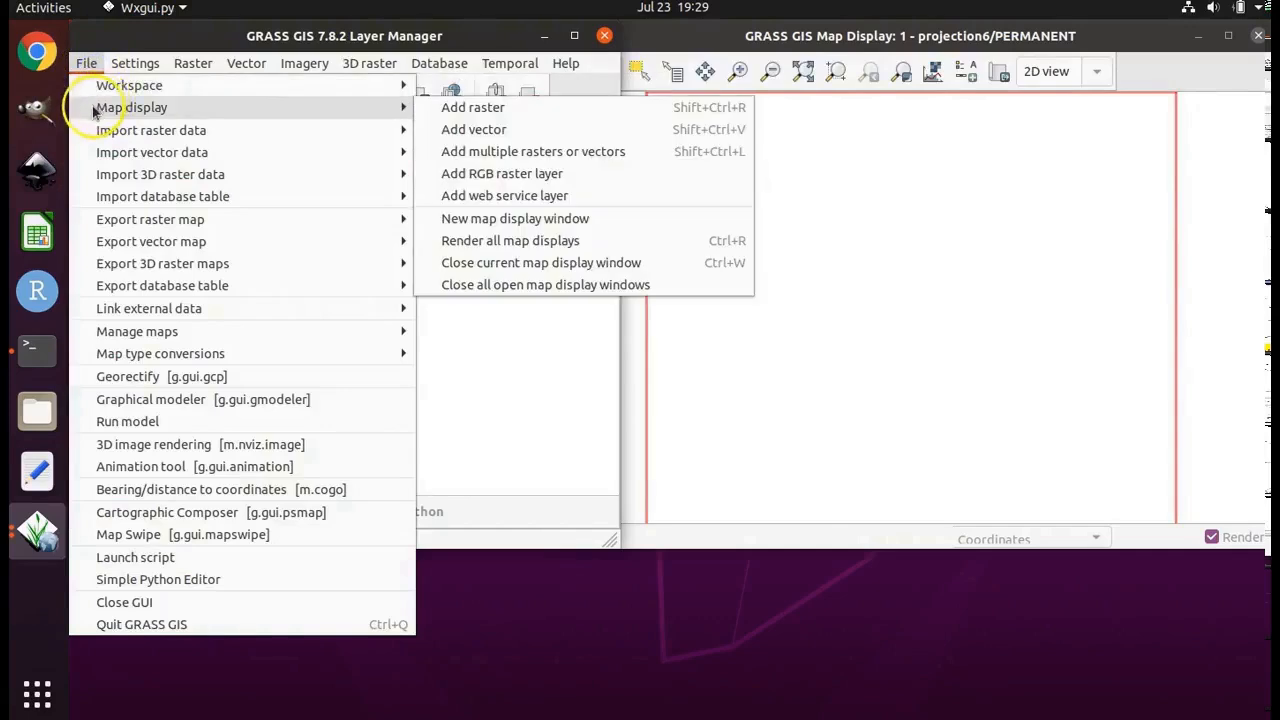
{"action": "left_click", "coordinate": [527, 153]}
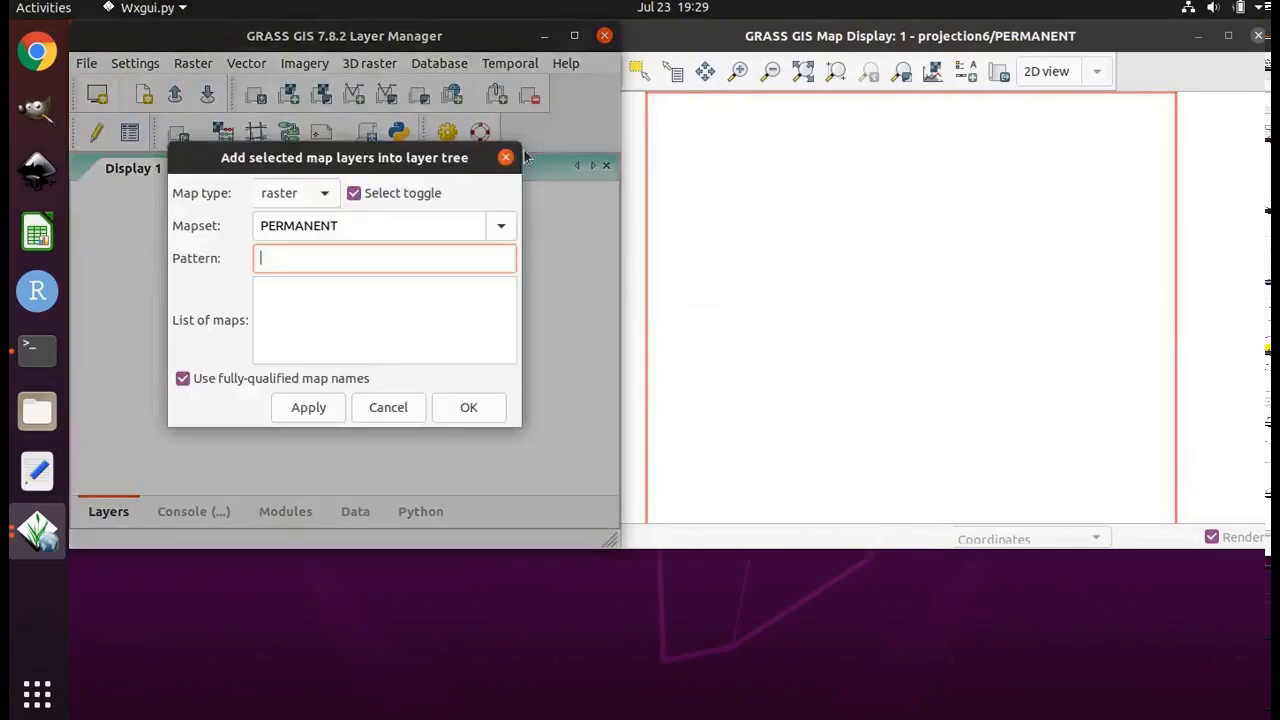
{"action": "left_click", "coordinate": [314, 196]}
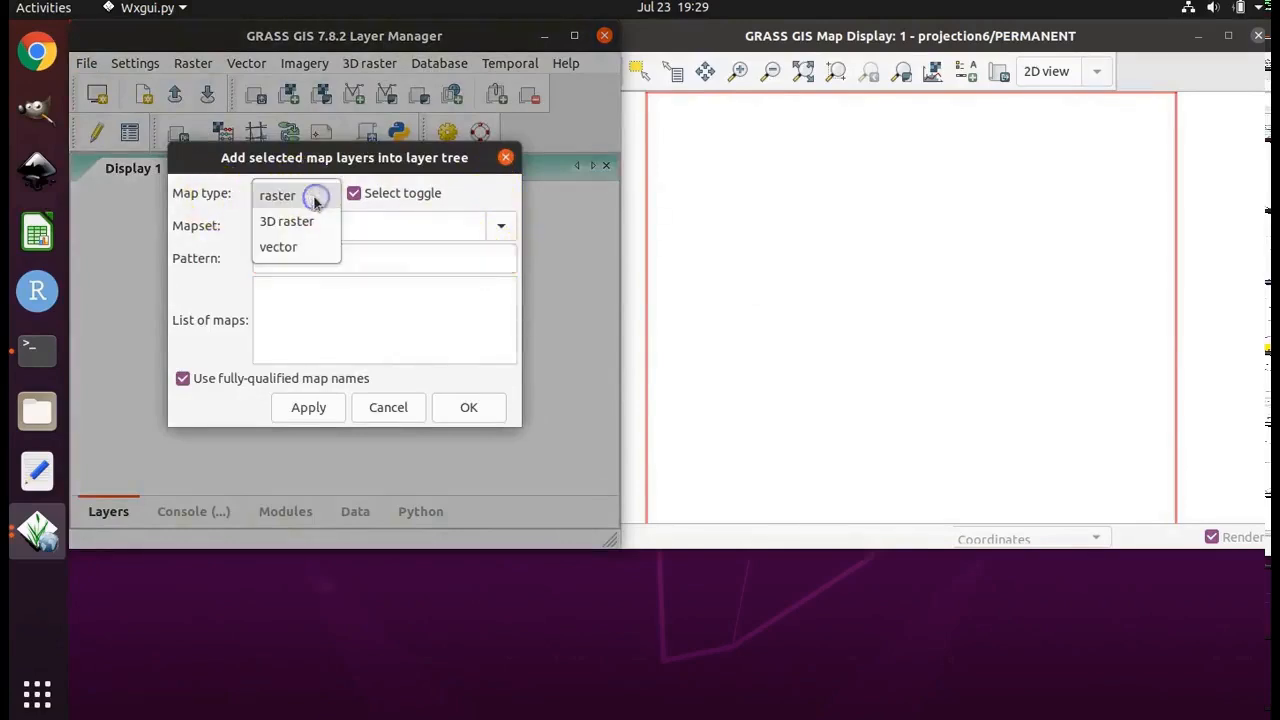
{"action": "left_click", "coordinate": [306, 247]}
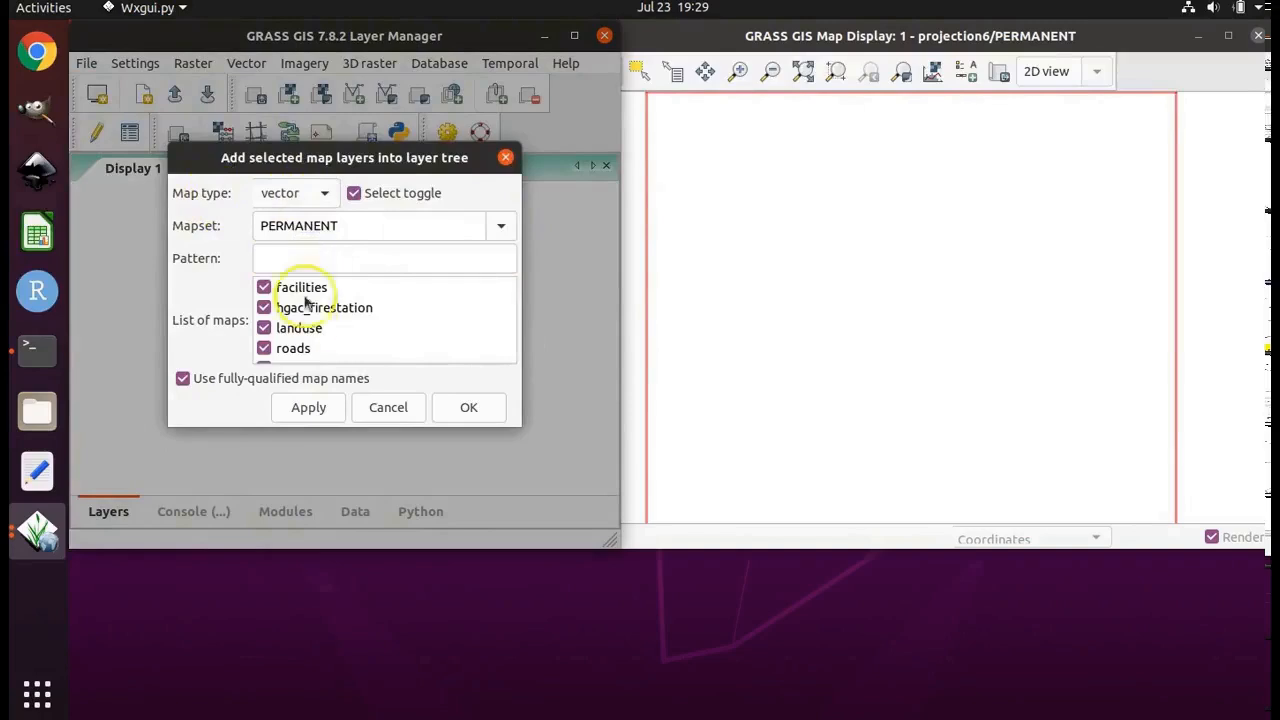
{"action": "scroll", "coordinate": [304, 320], "scroll_direction": "down", "scroll_amount": 1}
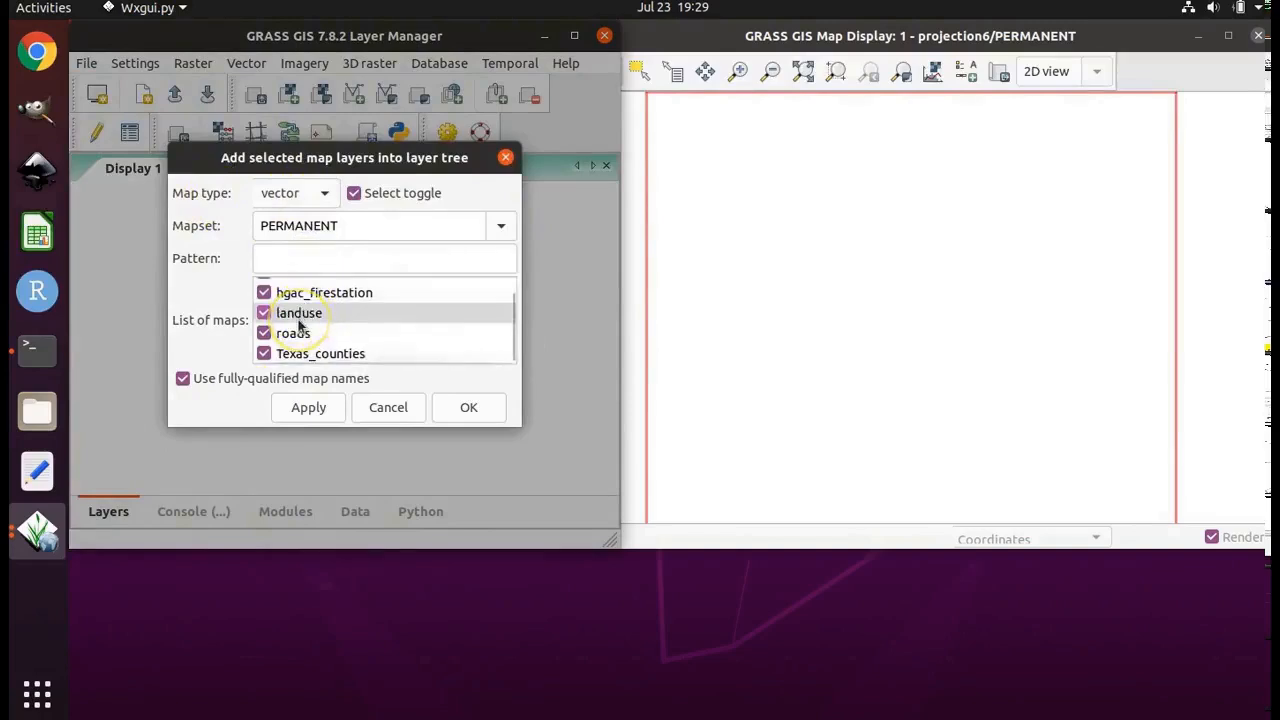
{"action": "scroll", "coordinate": [299, 325], "scroll_direction": "up", "scroll_amount": 1}
{"action": "scroll", "coordinate": [299, 320], "scroll_direction": "down", "scroll_amount": 1}
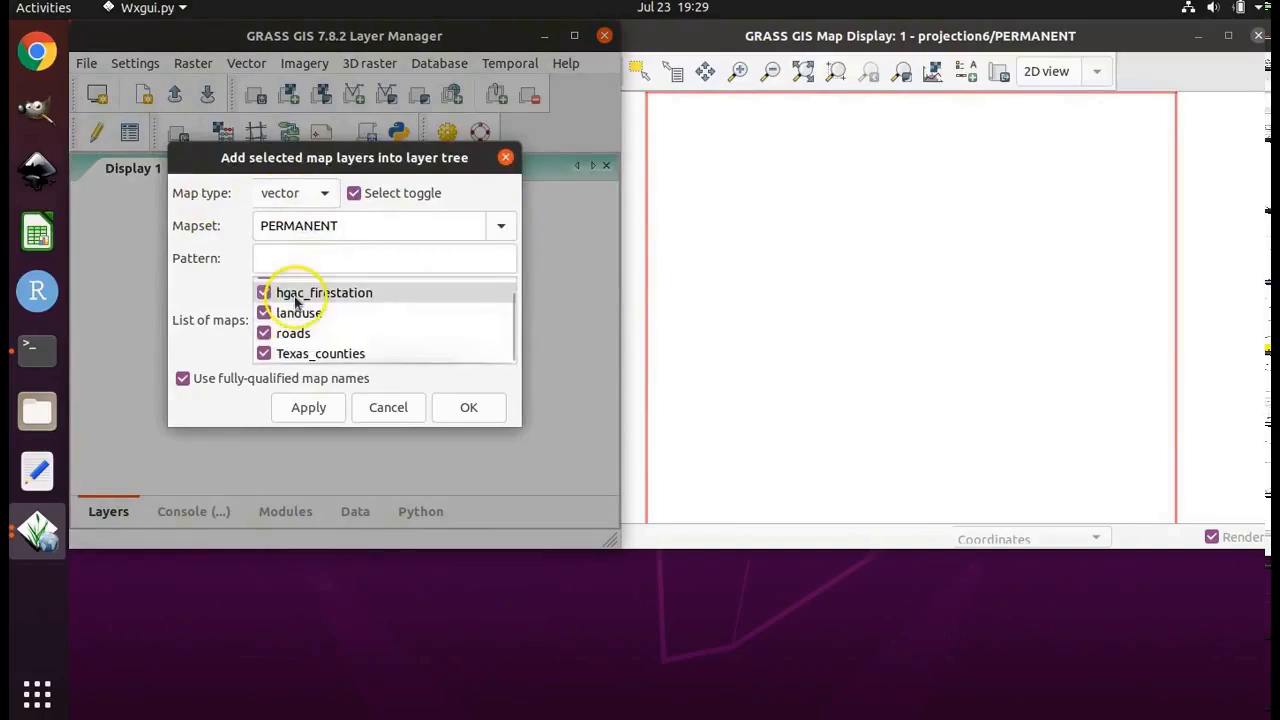
{"action": "left_click", "coordinate": [297, 300]}
{"action": "scroll", "coordinate": [296, 304], "scroll_direction": "up", "scroll_amount": 1}
{"action": "left_click", "coordinate": [312, 412]}
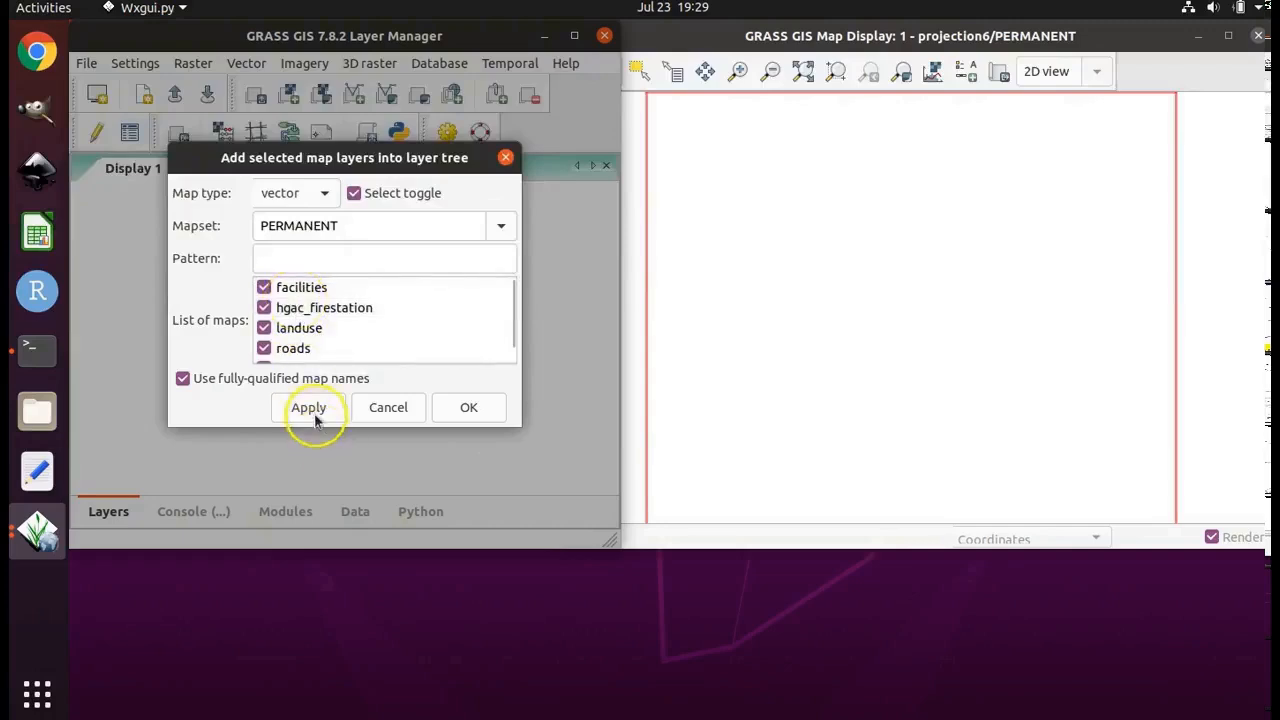
{"action": "left_click", "coordinate": [455, 418]}
{"action": "left_click", "coordinate": [458, 414]}
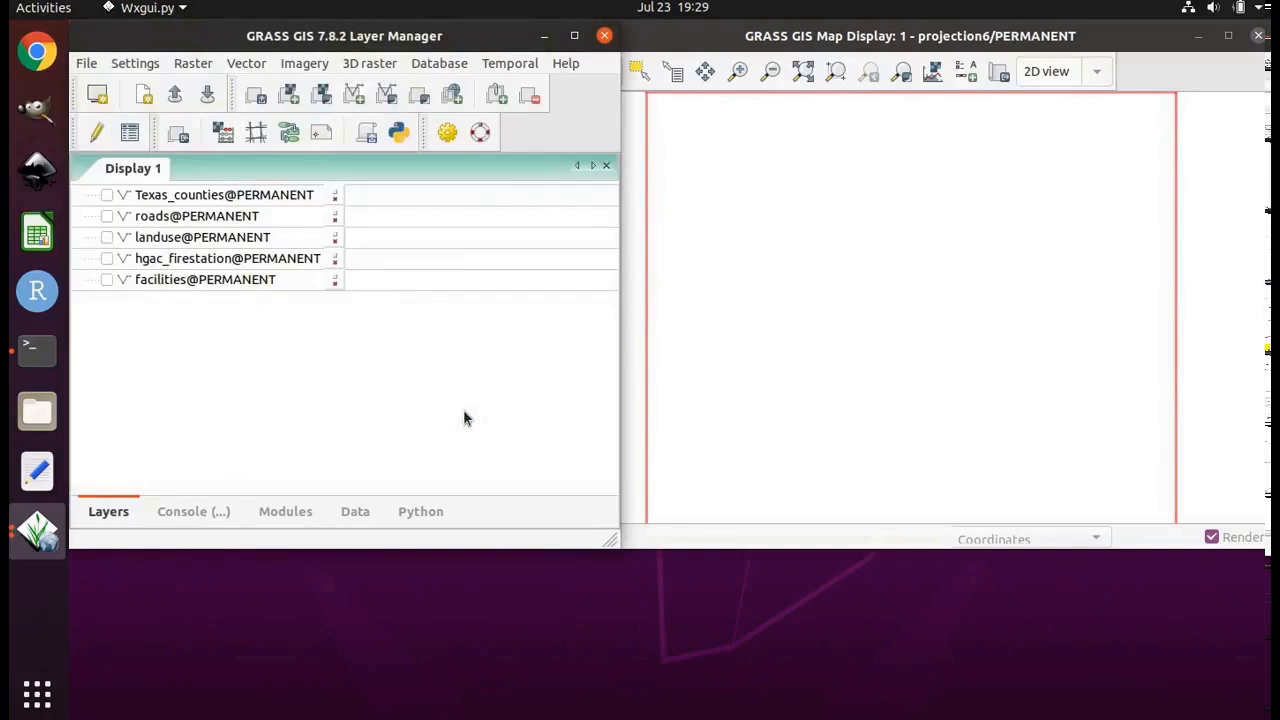
Step: Turn on the display of the facilities, hgac_firestation, landuse, roads and Texas_counties layers
{"action": "left_click", "coordinate": [495, 348]}
{"action": "left_click", "coordinate": [740, 232]}
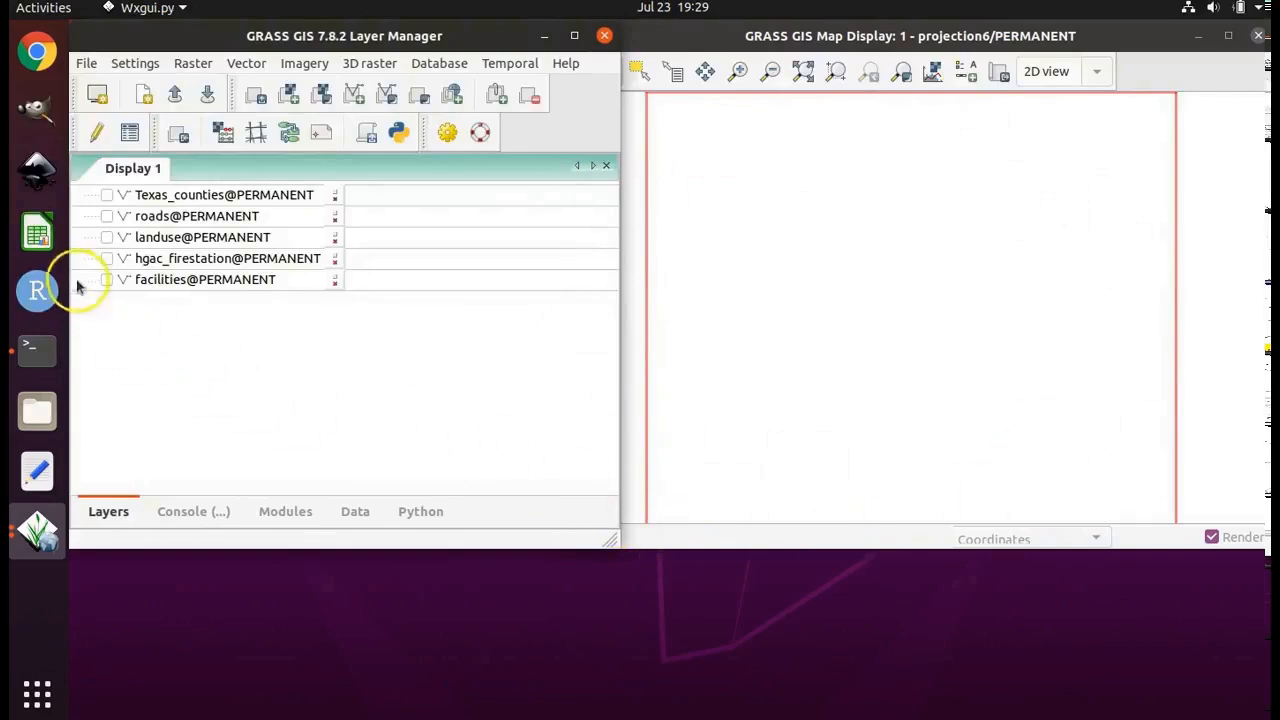
{"action": "left_click", "coordinate": [106, 280]}
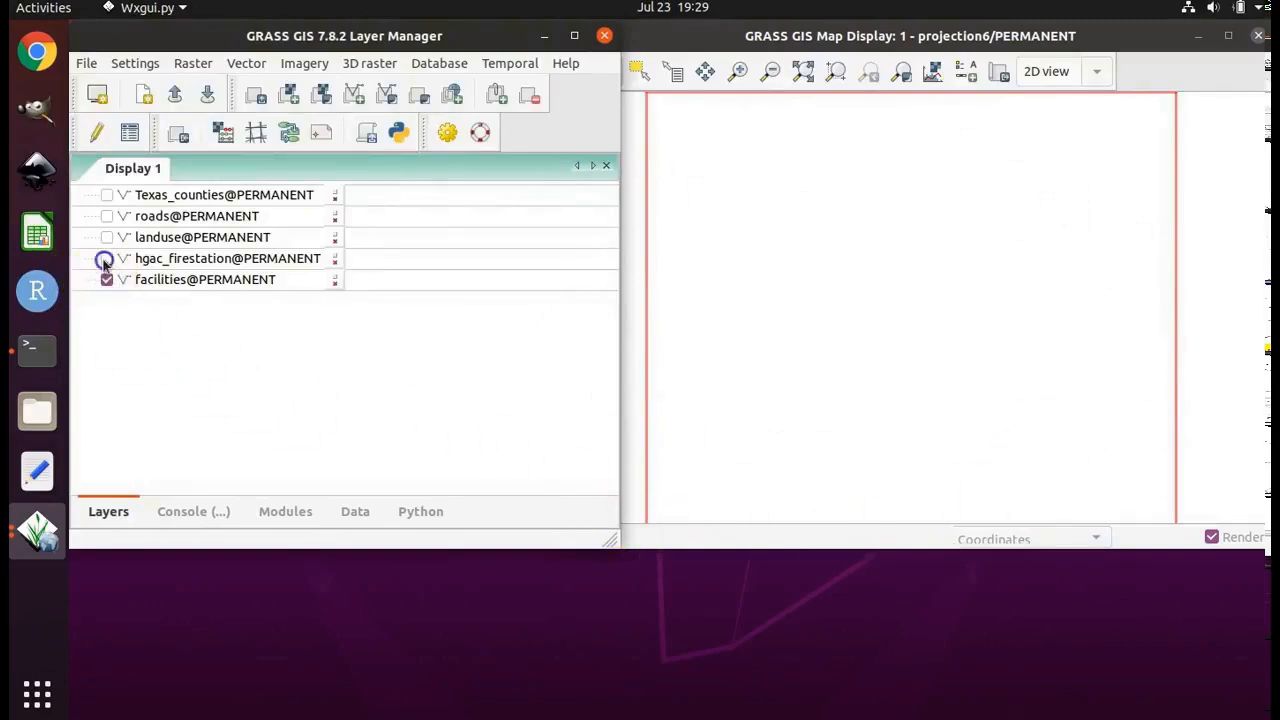
{"action": "left_click", "coordinate": [104, 259]}
{"action": "left_click", "coordinate": [106, 237]}
{"action": "left_click", "coordinate": [107, 217]}
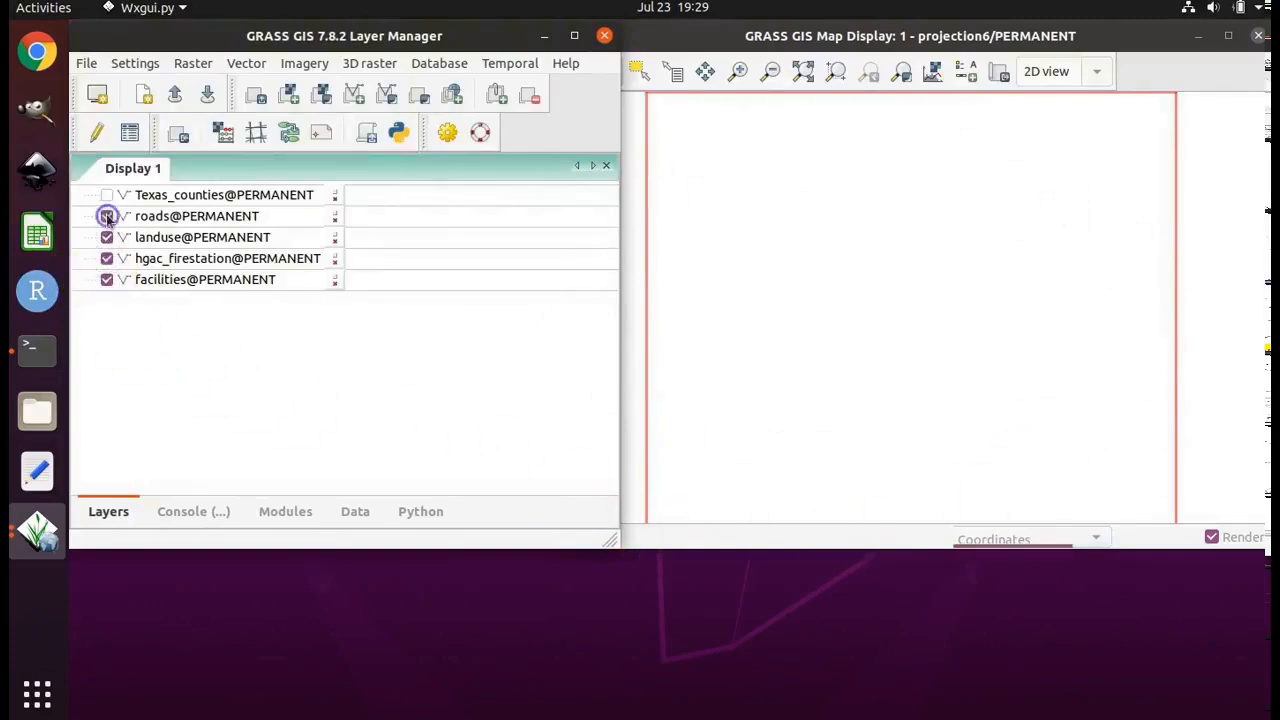
{"action": "left_click", "coordinate": [106, 195]}
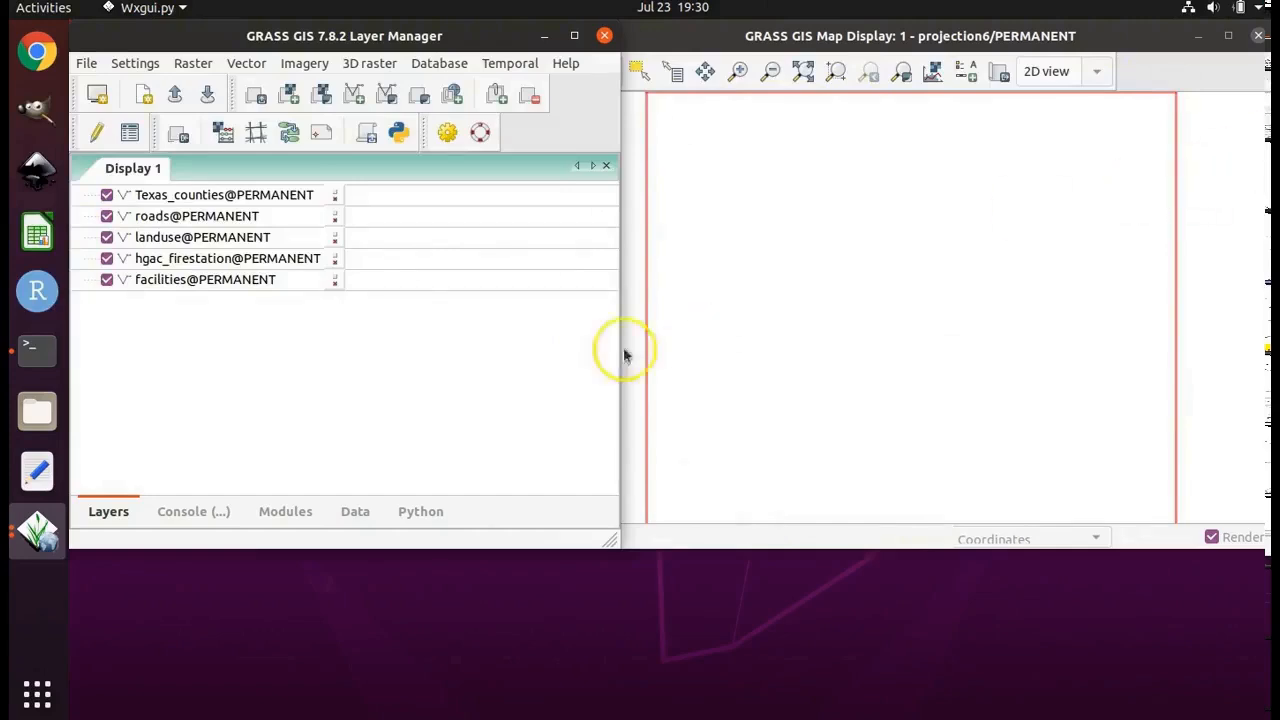
Step: Move the Texas_counties layer below all other layers and zoom the map display to its extent
{"action": "left_click", "coordinate": [257, 195]}
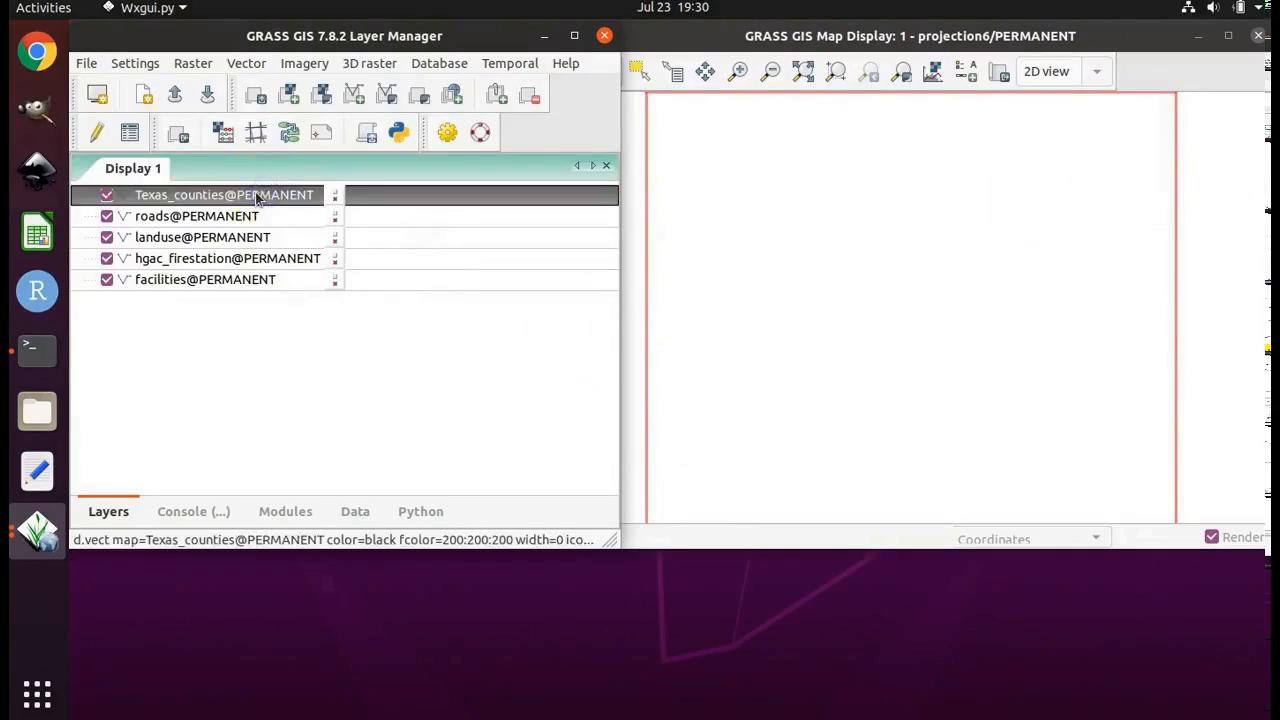
{"action": "left_click_drag", "start_coordinate": [257, 195], "coordinate": [255, 433]}
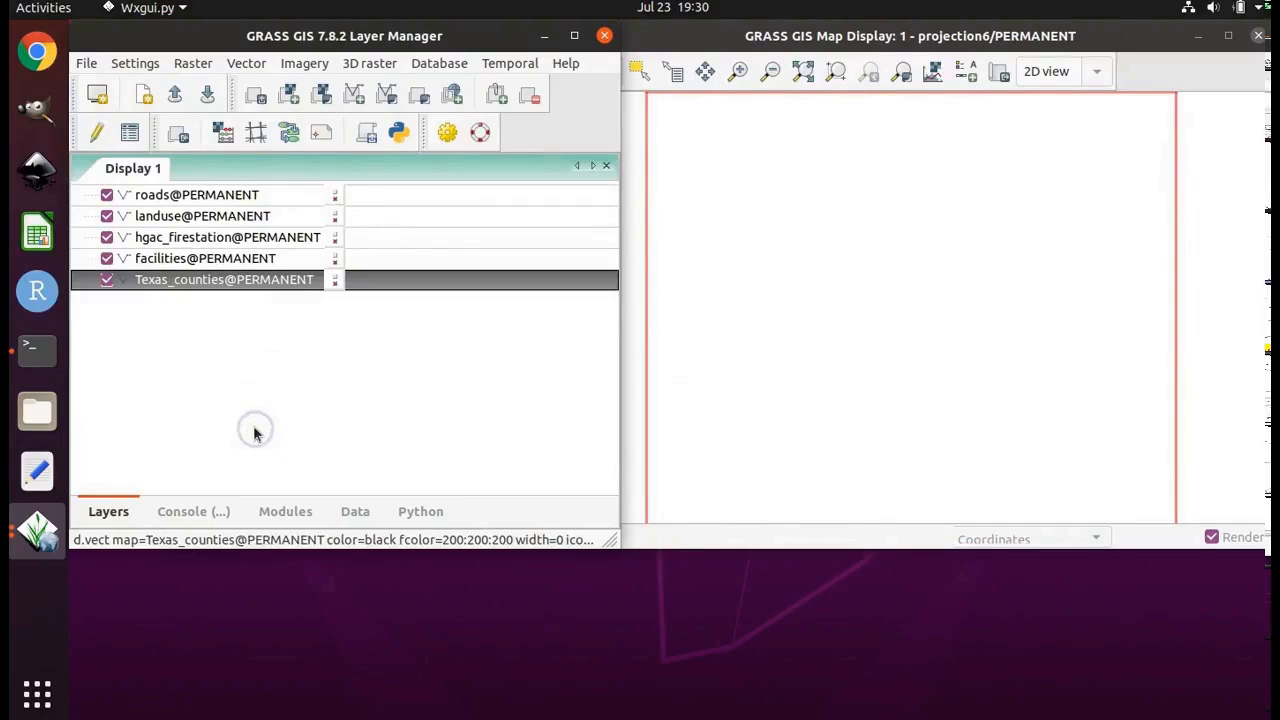
{"action": "right_click", "coordinate": [286, 281]}
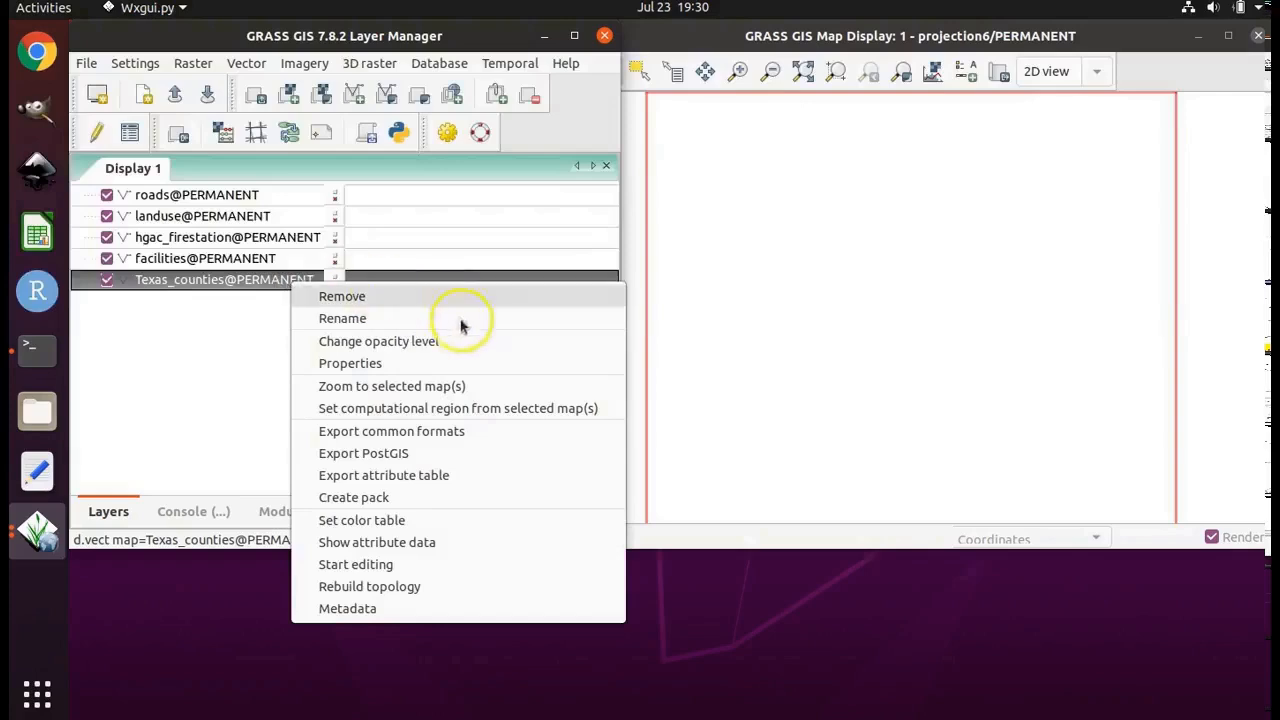
{"action": "left_click", "coordinate": [462, 387]}
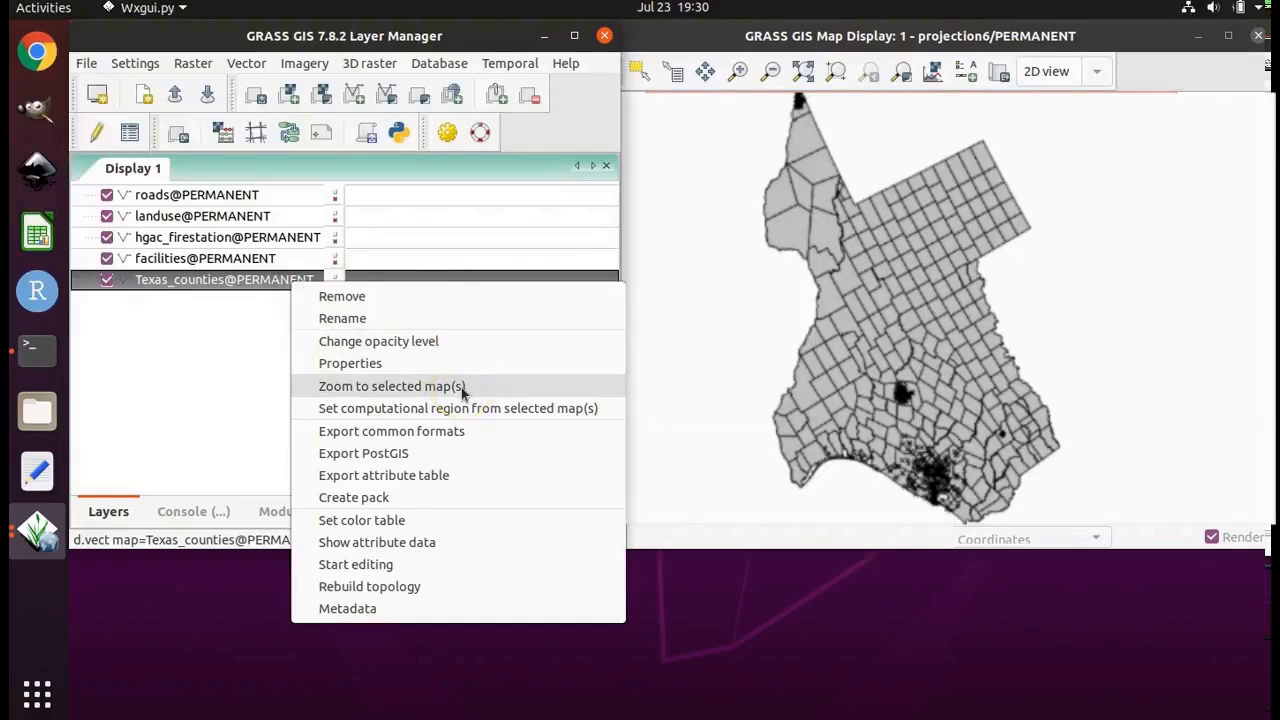
{"action": "left_click", "coordinate": [462, 390]}
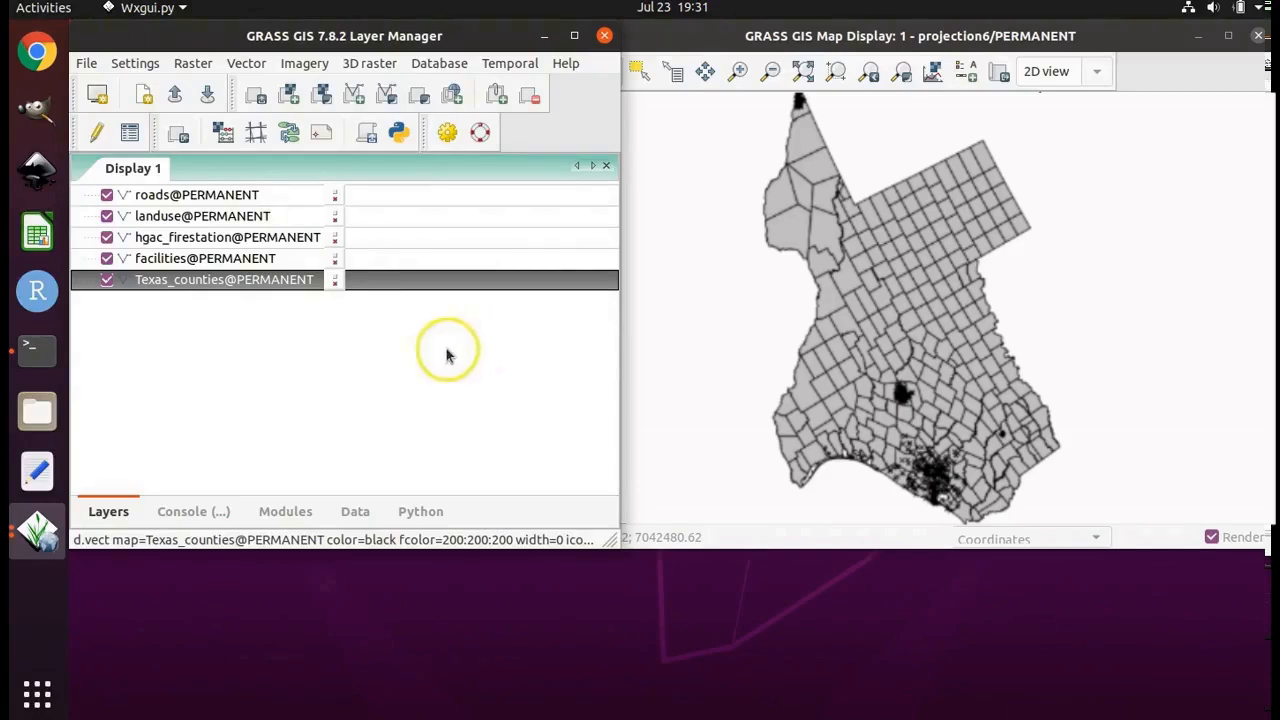
Step: Start reprojecting a vector map from a different location, with projection7 as the source location and PERMANENT as its mapset
{"action": "left_click", "coordinate": [88, 64]}
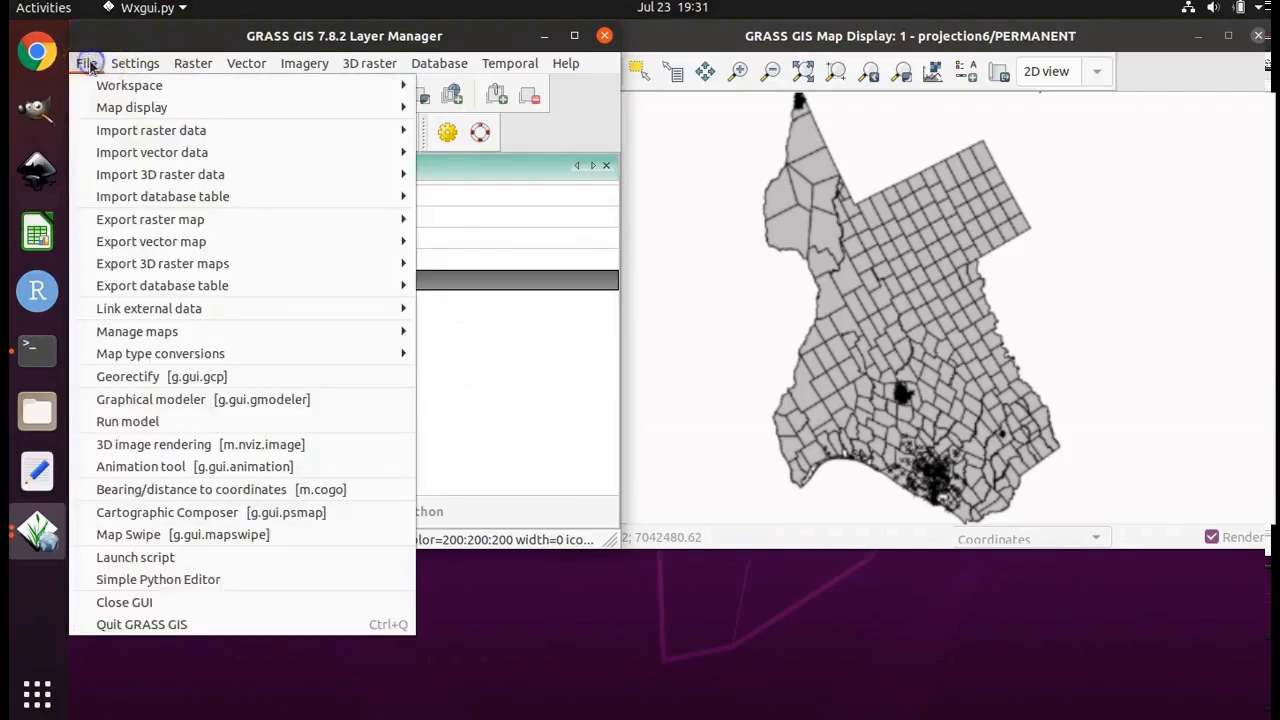
{"action": "mouse_move", "coordinate": [138, 170]}
{"action": "mouse_move", "coordinate": [160, 152]}
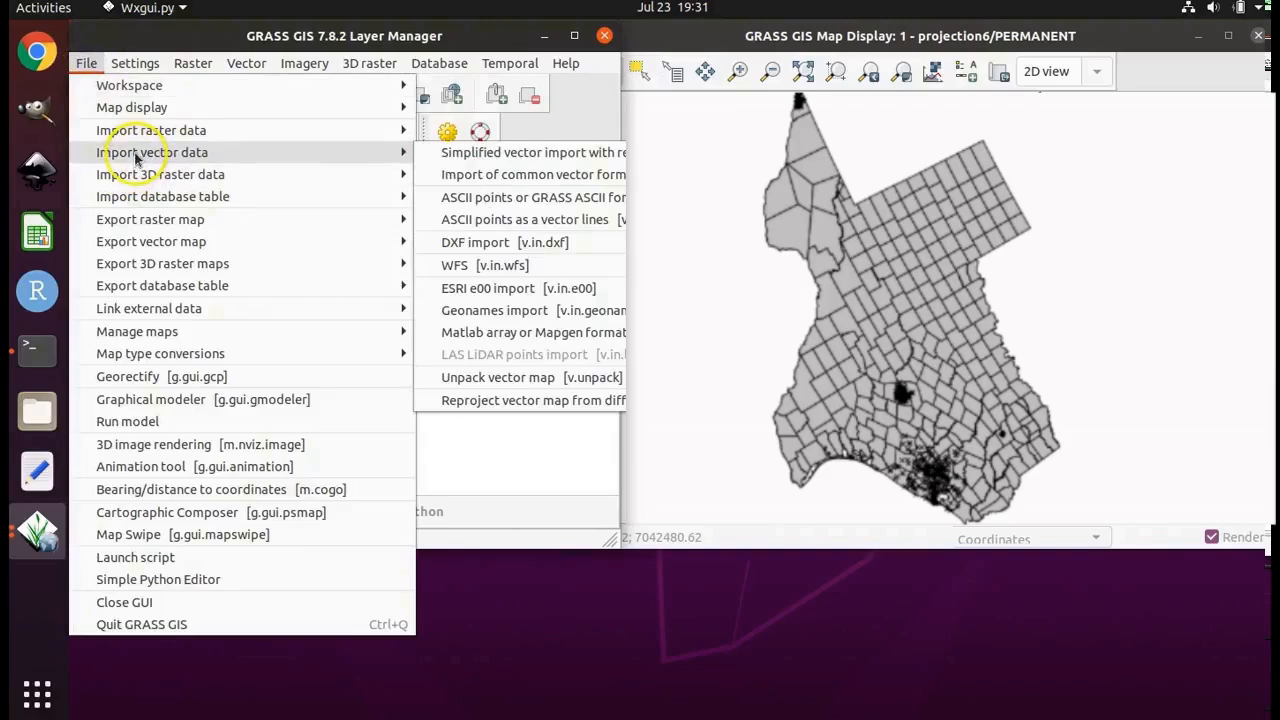
{"action": "left_click", "coordinate": [557, 404]}
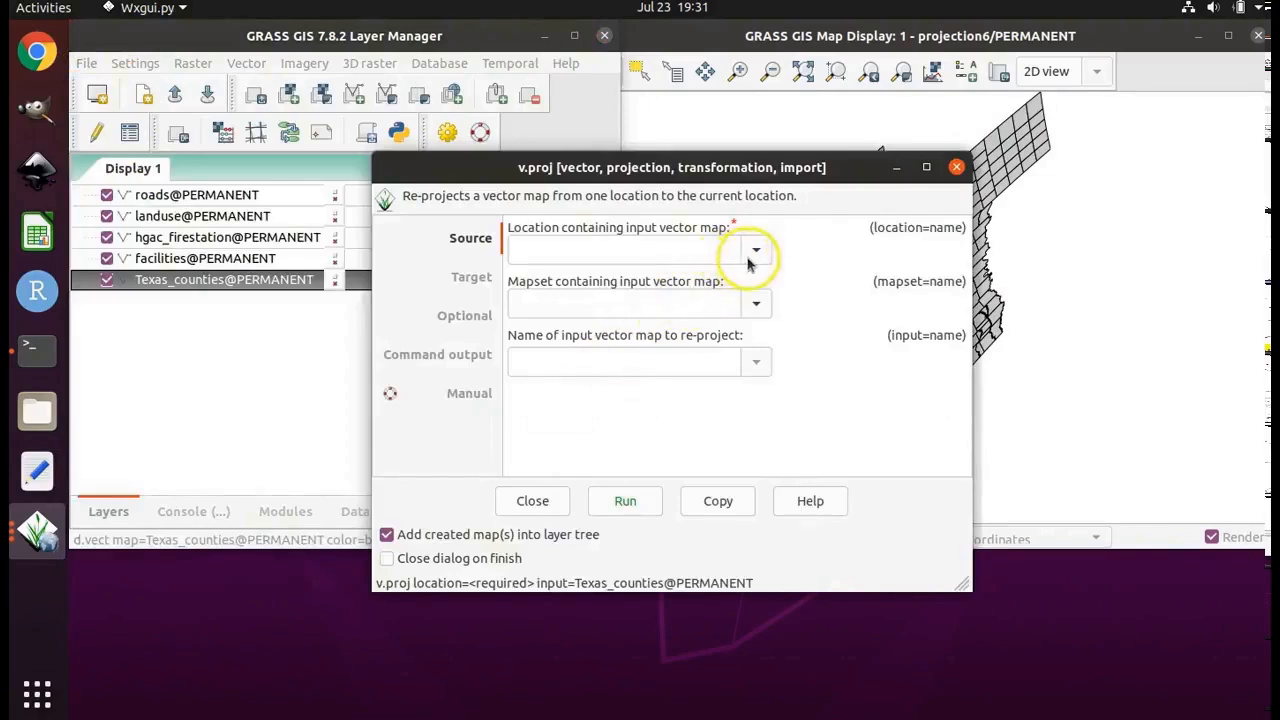
{"action": "left_click", "coordinate": [755, 250]}
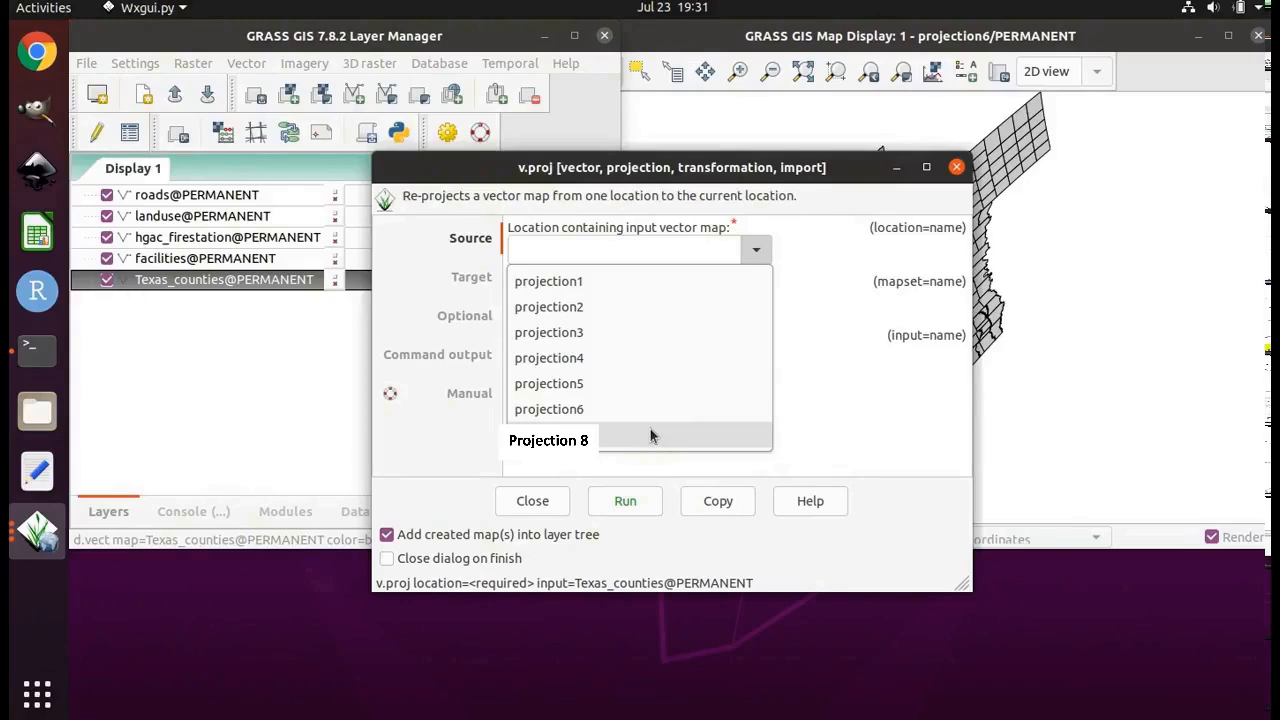
{"action": "left_click", "coordinate": [650, 437]}
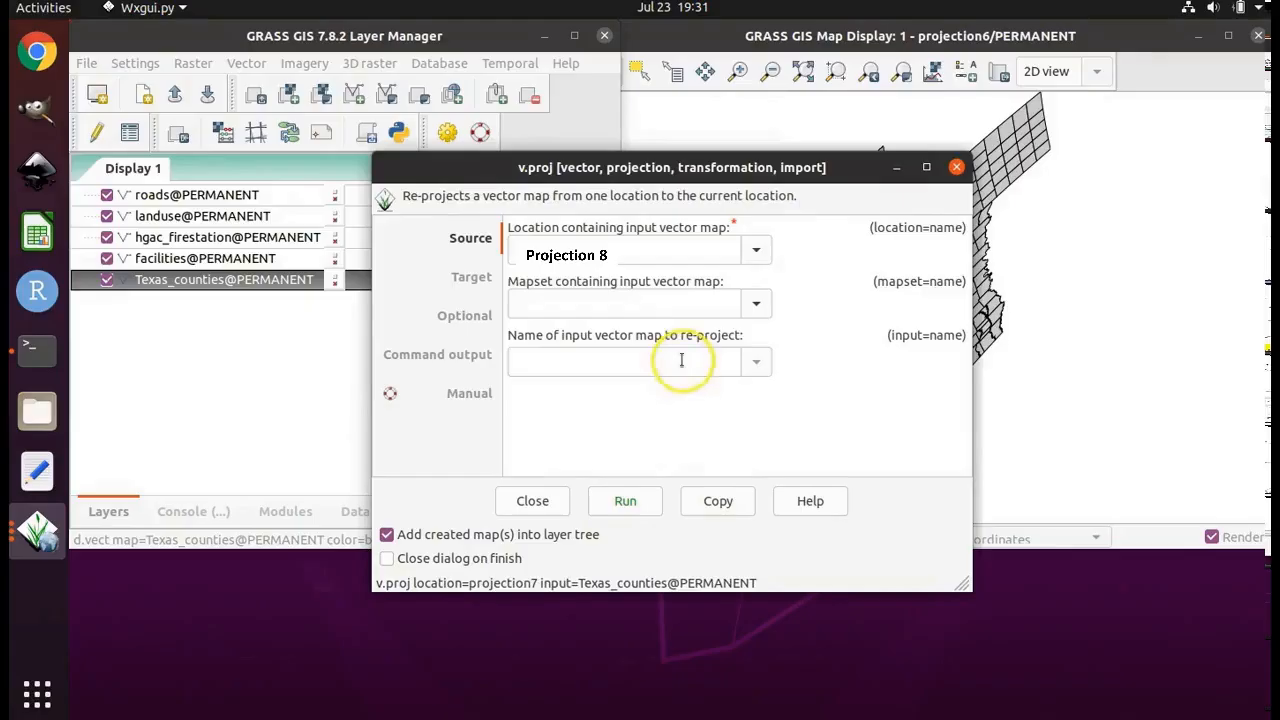
{"action": "left_click", "coordinate": [757, 306]}
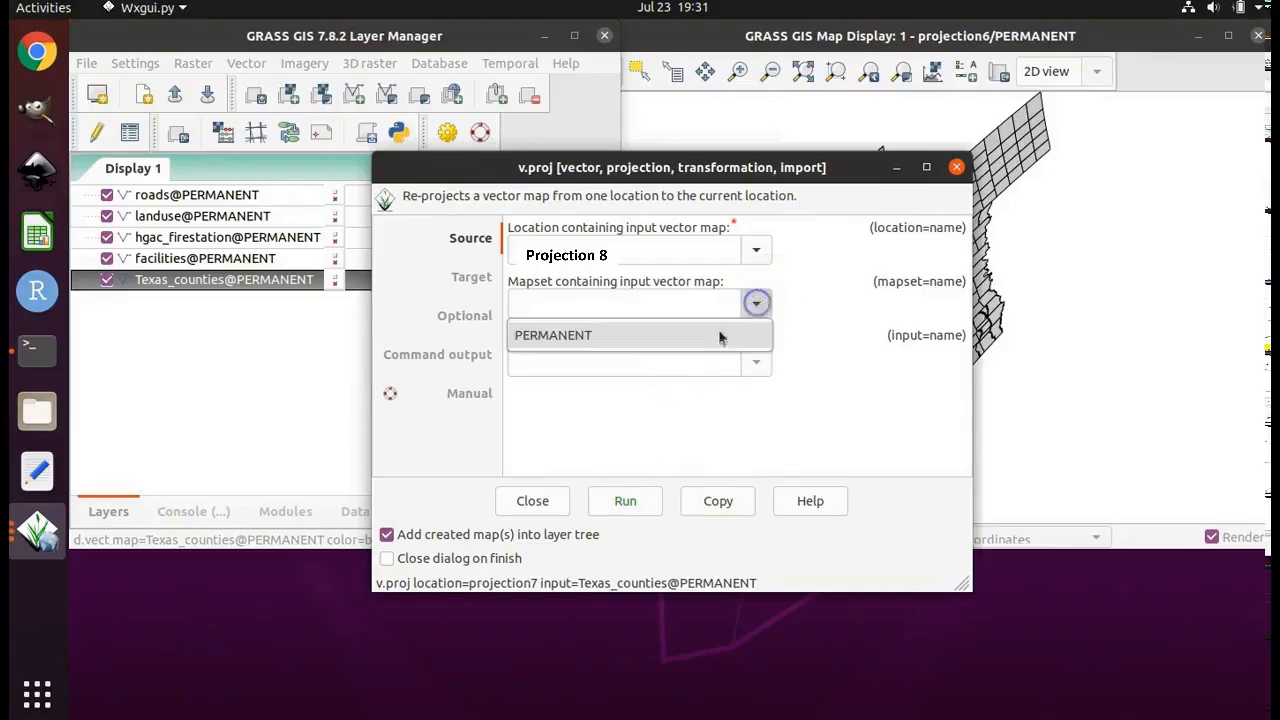
{"action": "left_click", "coordinate": [643, 334]}
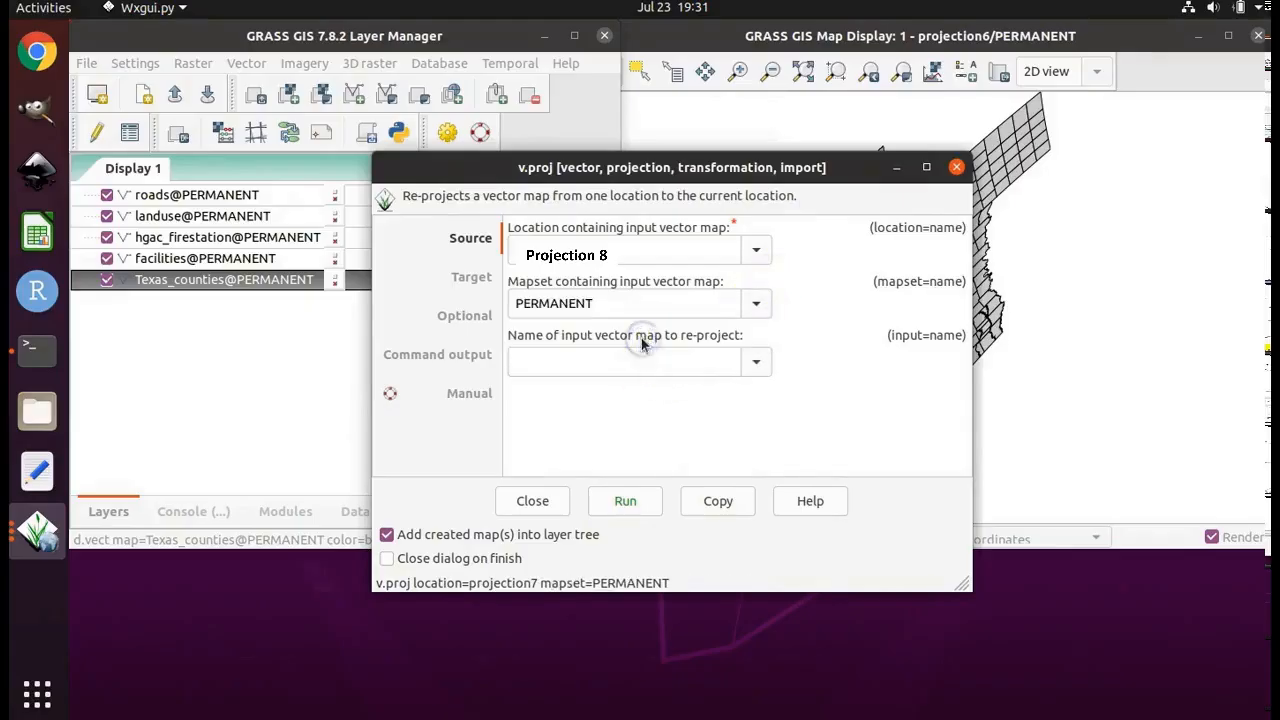
Step: Reproject the lelabprj vector map into the current location, add it to the layer tree and close the v.proj dialog
{"action": "left_click", "coordinate": [755, 366]}
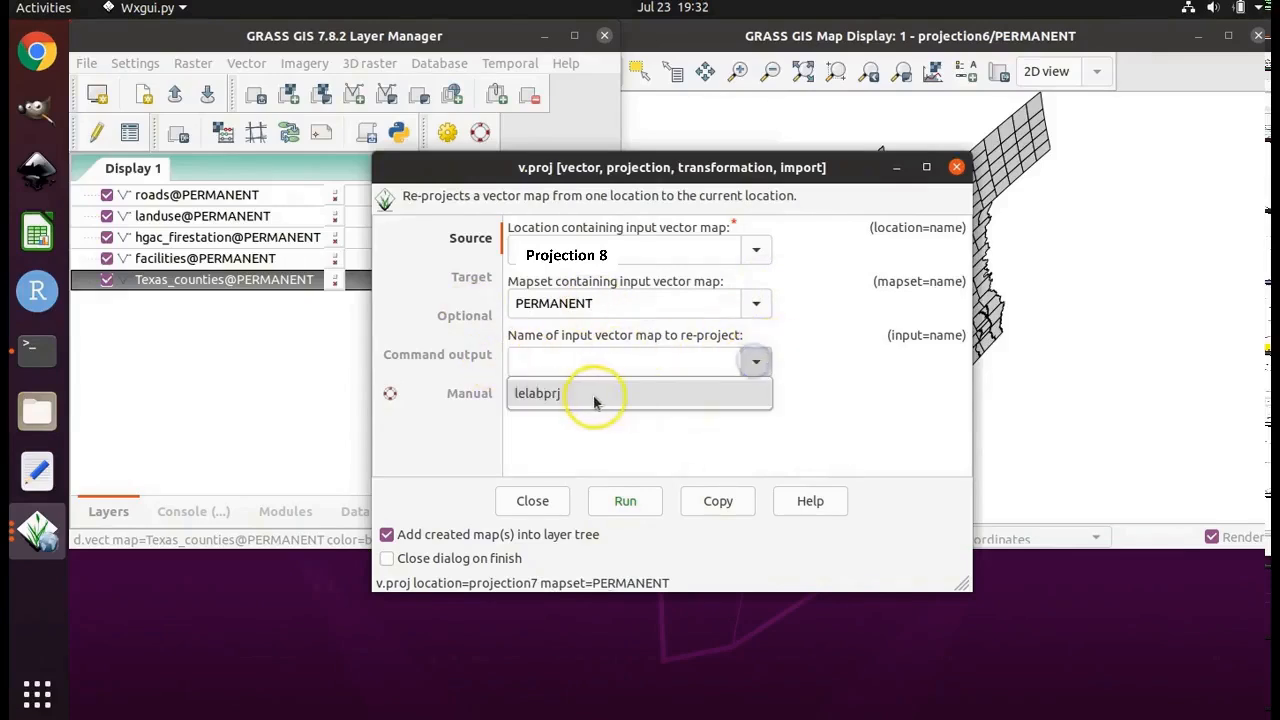
{"action": "left_click", "coordinate": [548, 396]}
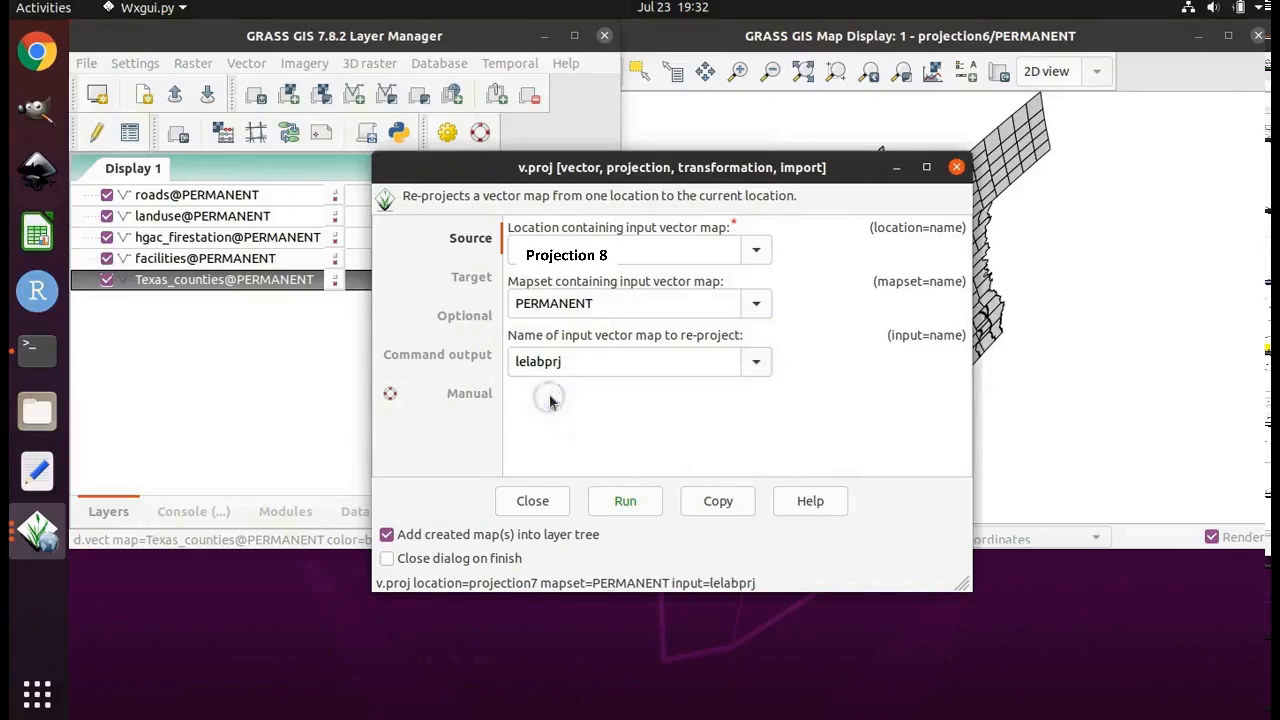
{"action": "left_click", "coordinate": [625, 502]}
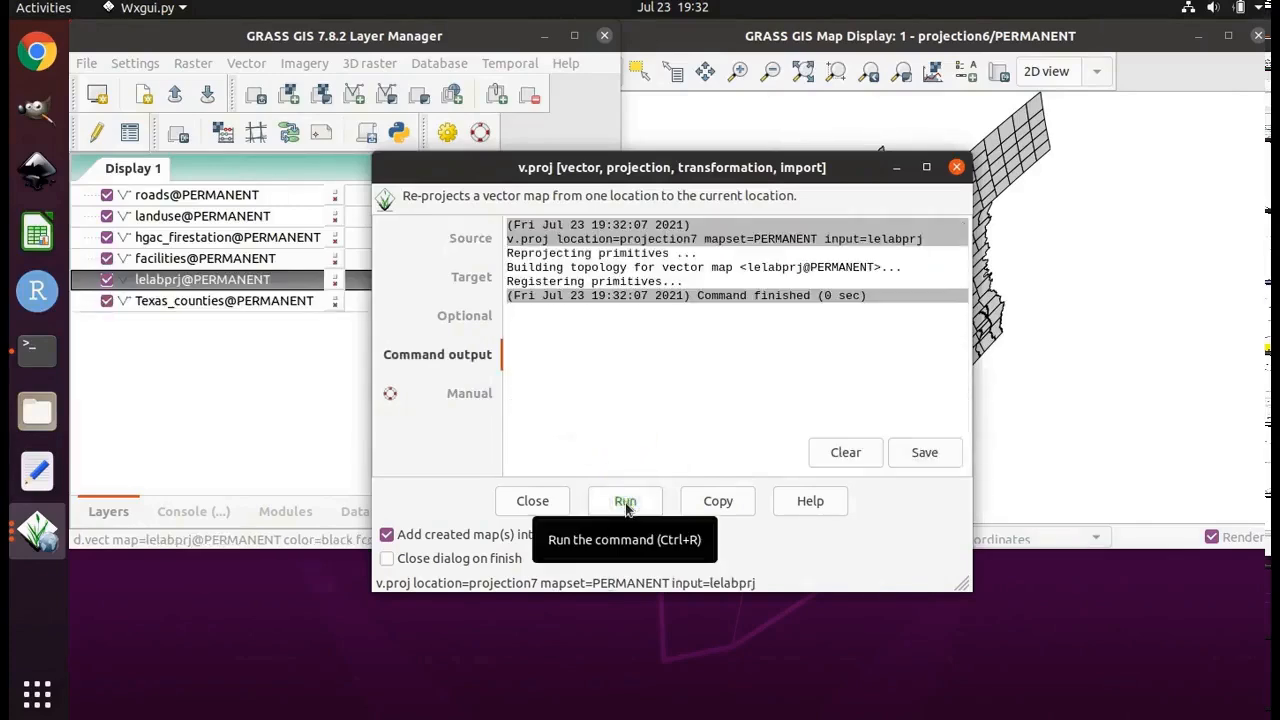
{"action": "left_click", "coordinate": [532, 500]}
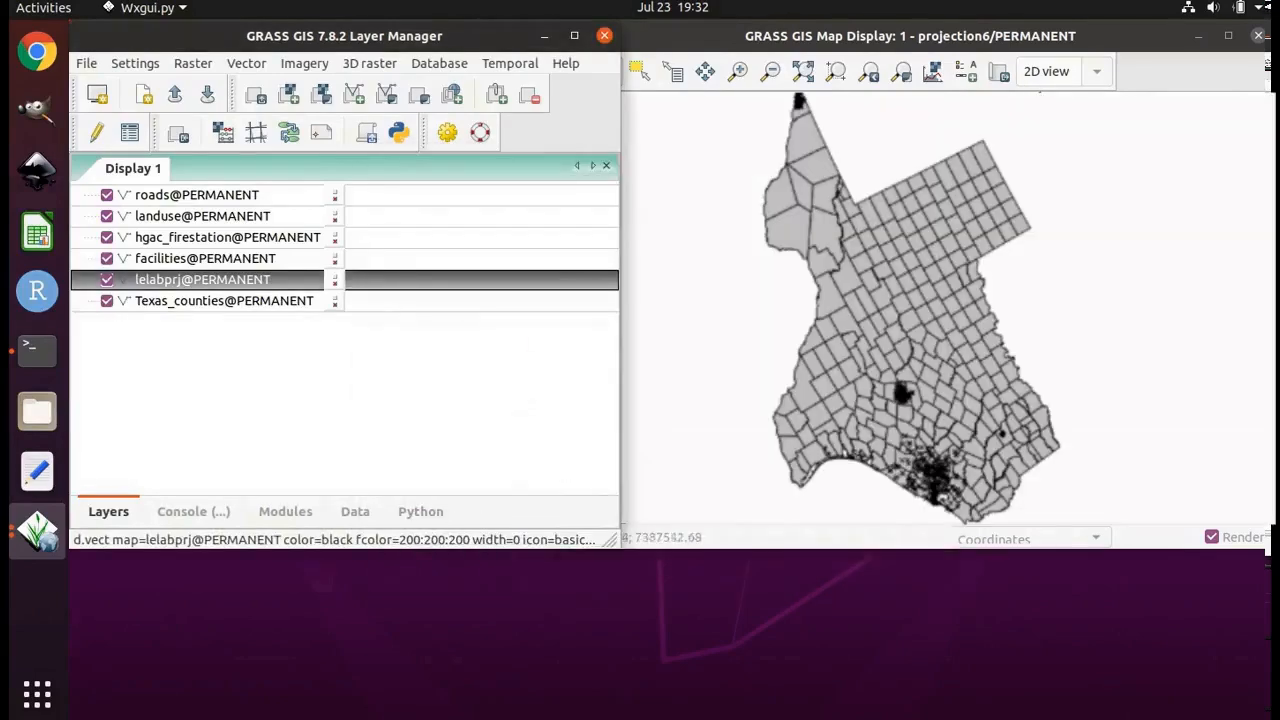
Step: Zoom to the lelabprj layer and switch its display off and on again to identify its points
{"action": "left_click", "coordinate": [107, 280]}
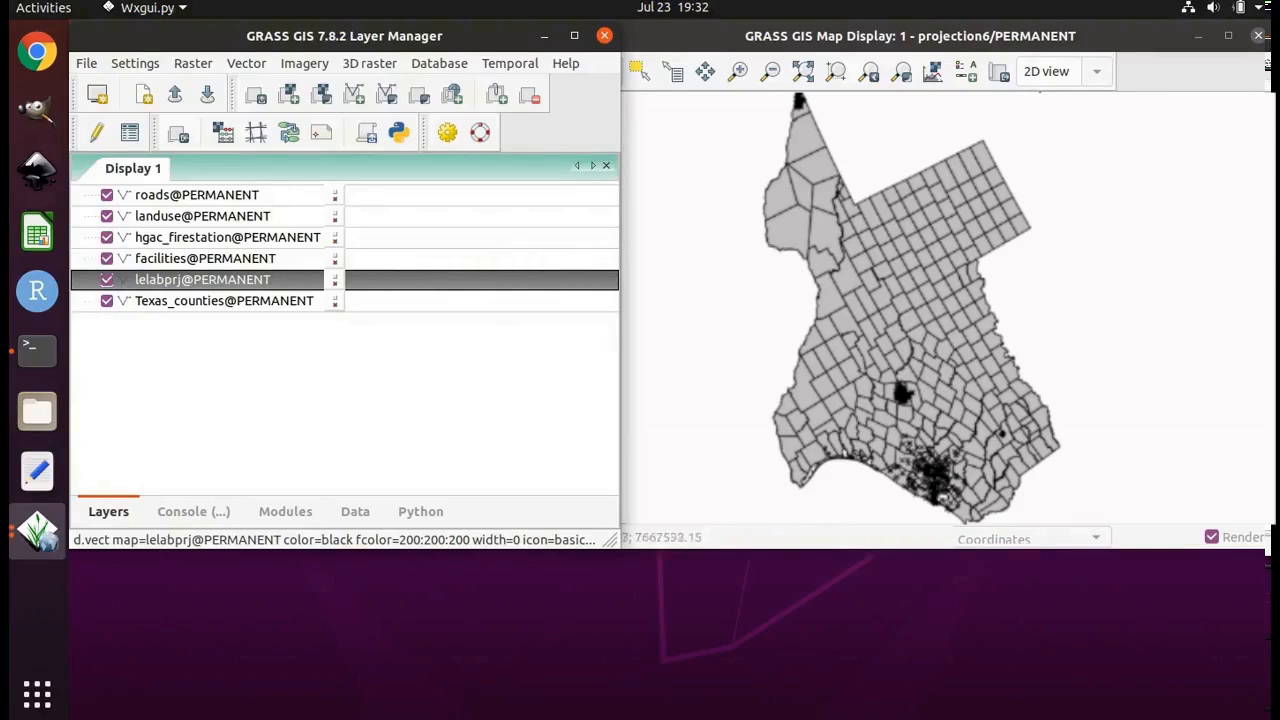
{"action": "right_click", "coordinate": [201, 281]}
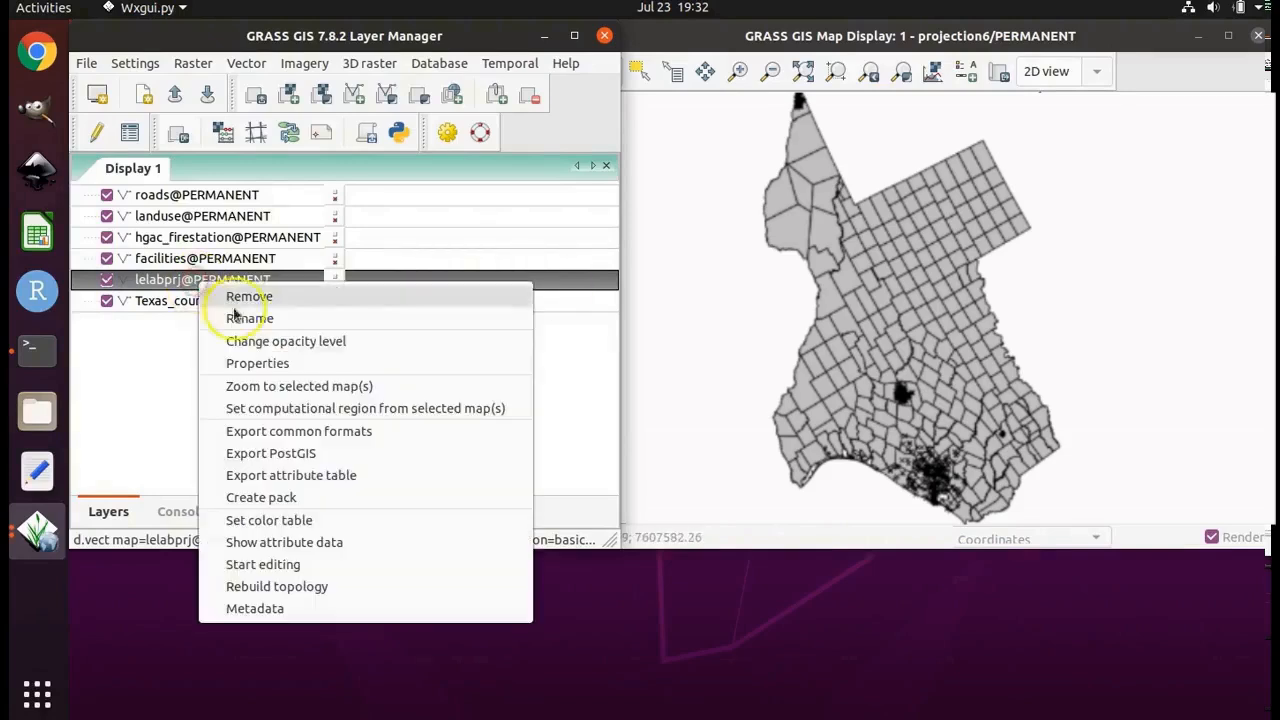
{"action": "left_click", "coordinate": [291, 386]}
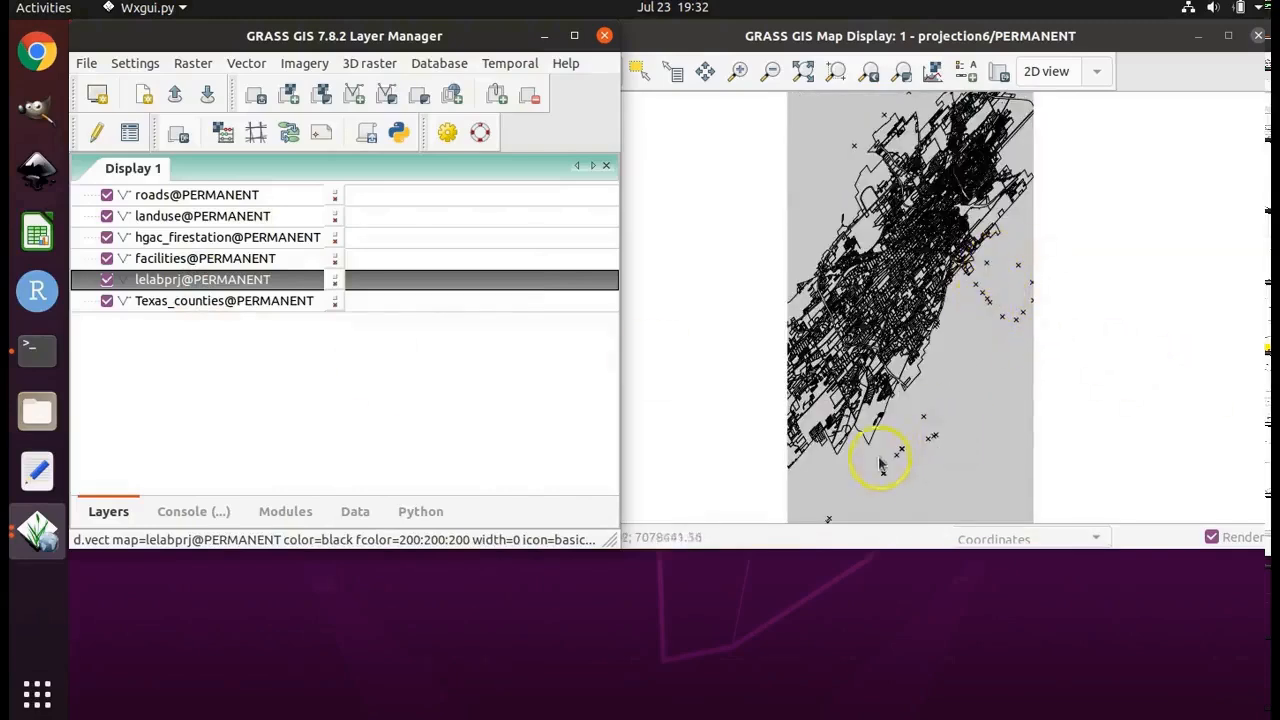
{"action": "left_click", "coordinate": [107, 281]}
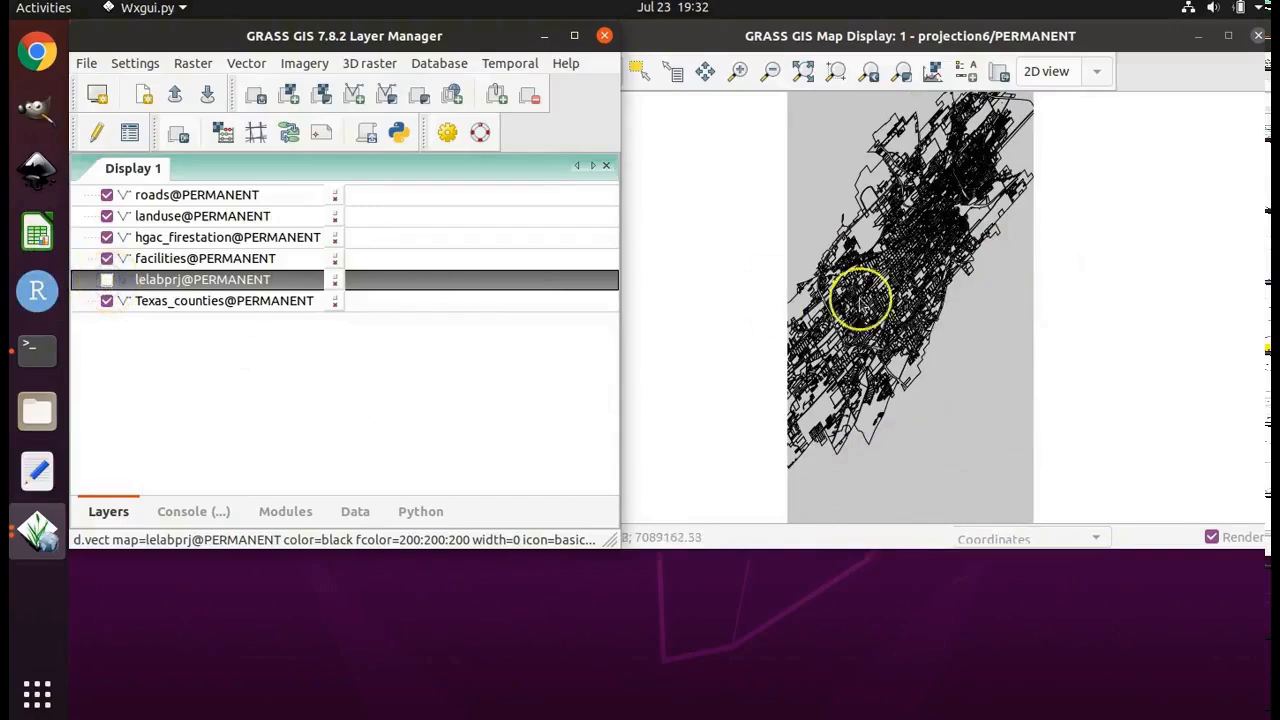
{"action": "left_click", "coordinate": [107, 280]}
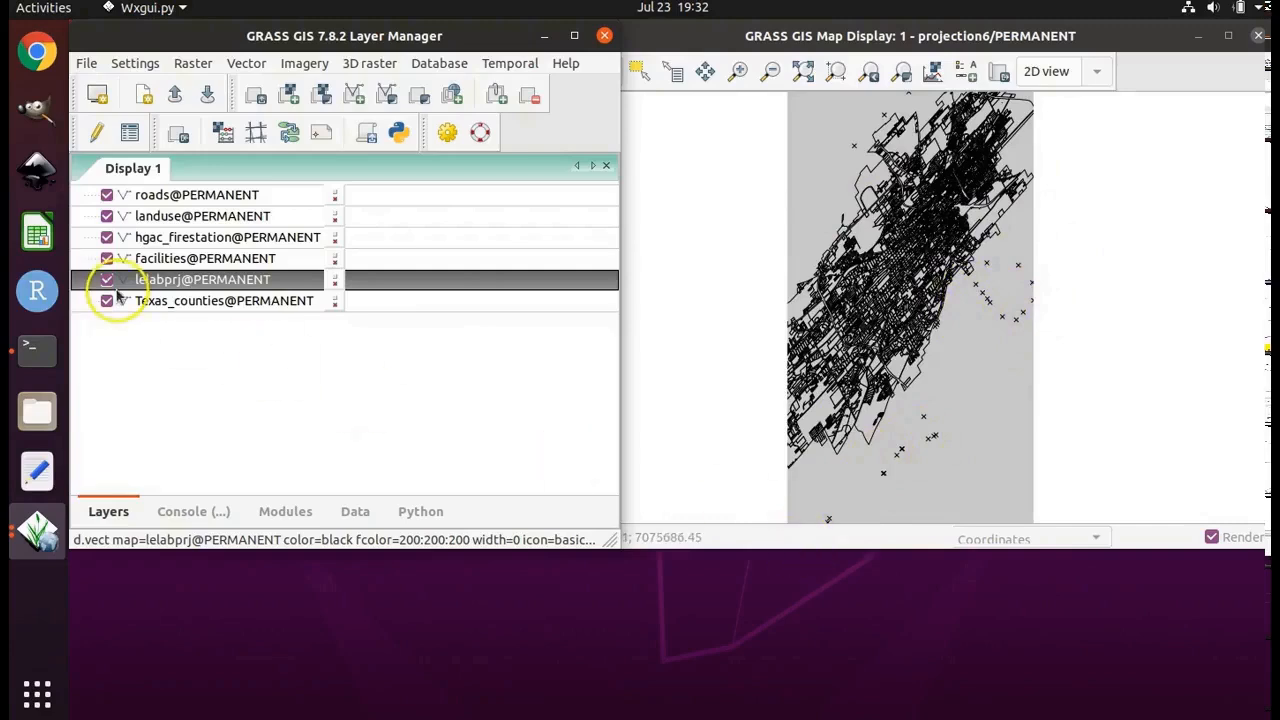
Step: Zoom the map display back to the full extent of the Texas_counties layer
{"action": "left_click", "coordinate": [190, 305]}
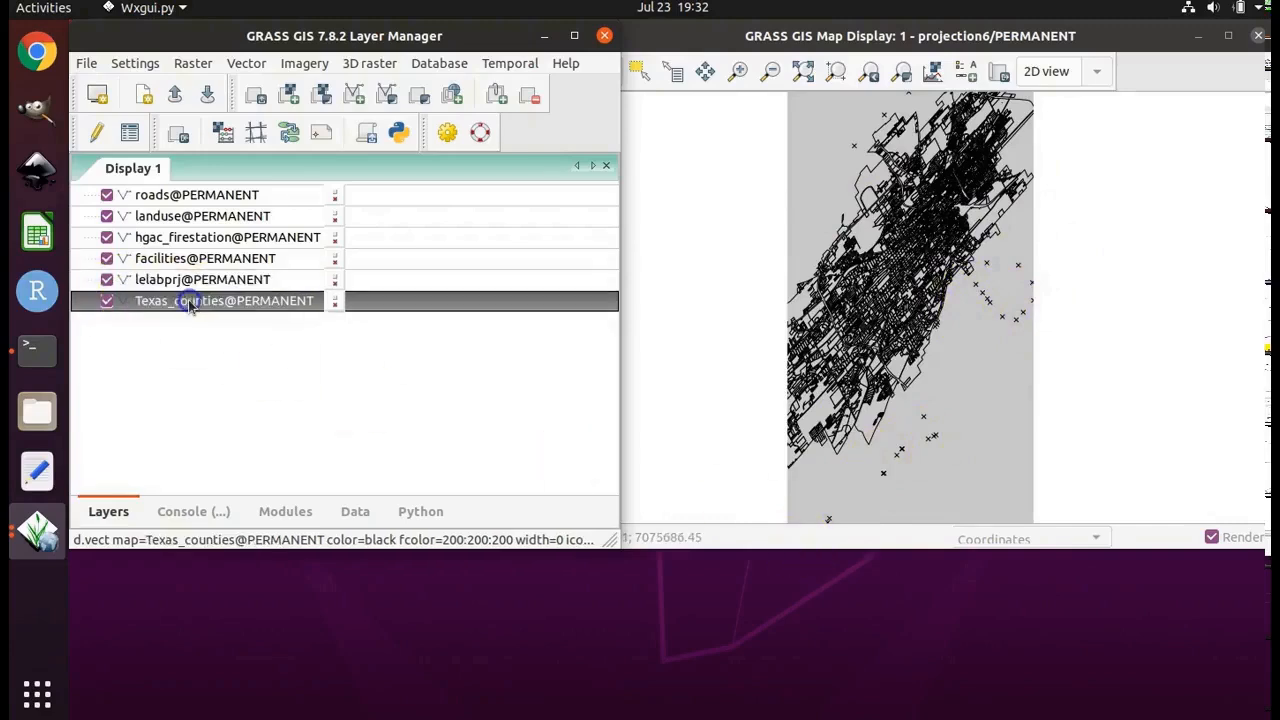
{"action": "right_click", "coordinate": [190, 305]}
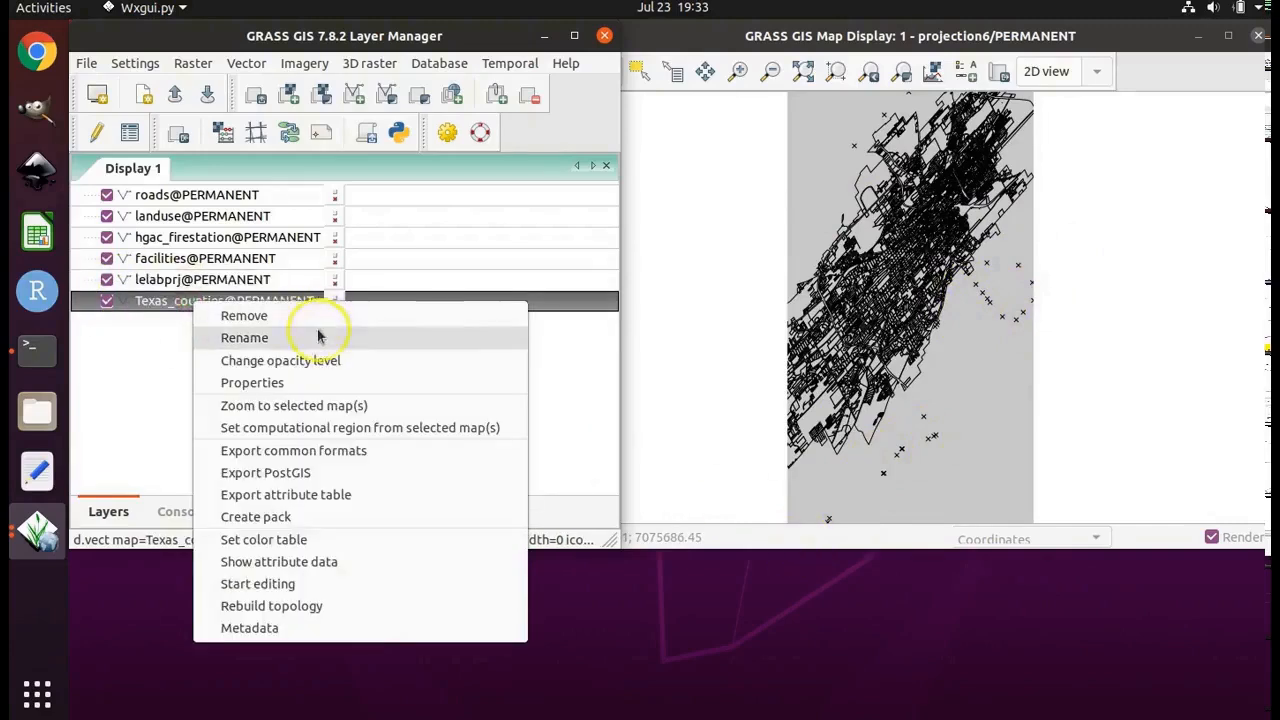
{"action": "left_click", "coordinate": [318, 404]}
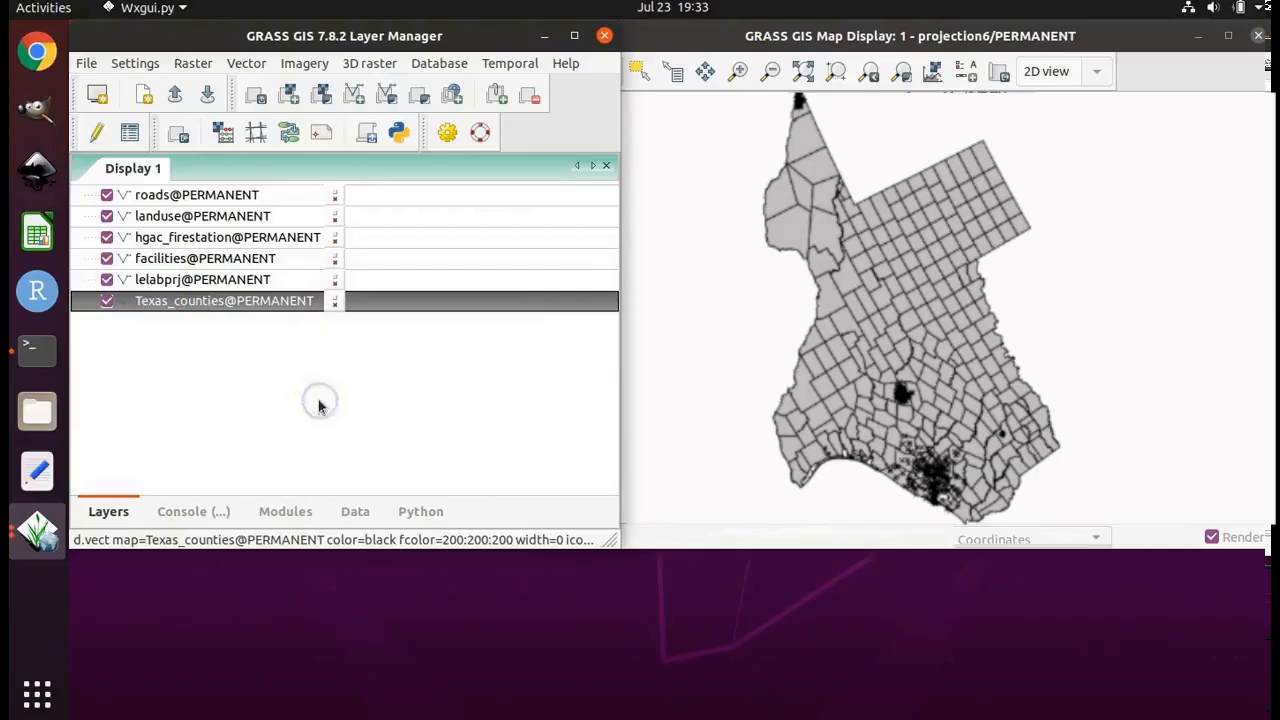